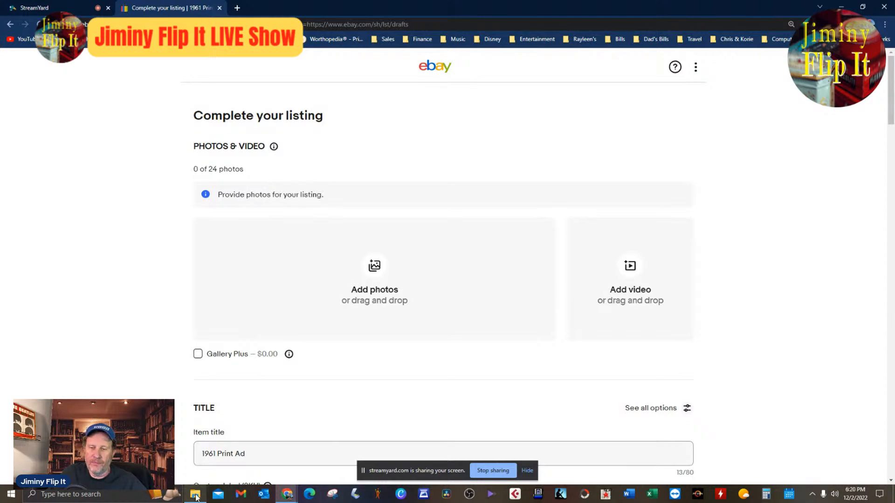
Browse the scanned ads in the L176 March 1961 folder in File Explorer and open the Kodak family Easter ad image.
{"action": "mouse_move", "coordinate": [196, 497]}
{"action": "left_click", "coordinate": [203, 479]}
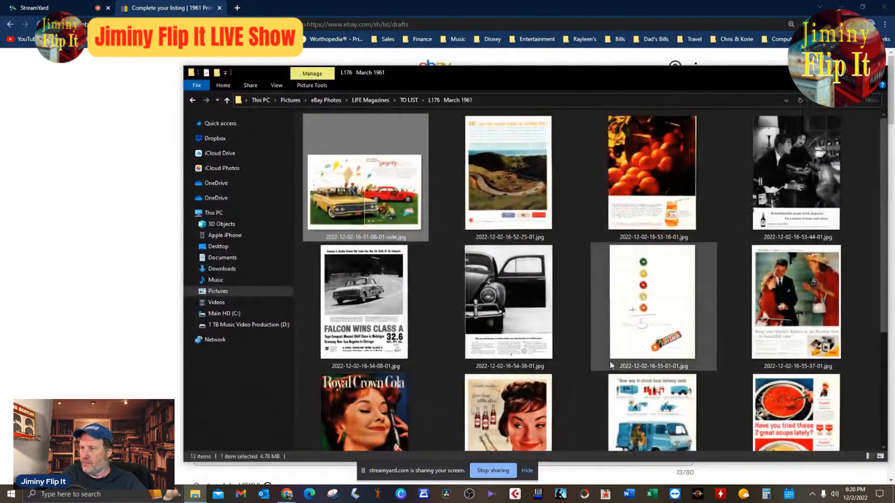
{"action": "scroll", "coordinate": [611, 362], "scroll_direction": "down", "scroll_amount": 1}
{"action": "scroll", "coordinate": [612, 364], "scroll_direction": "down", "scroll_amount": 1}
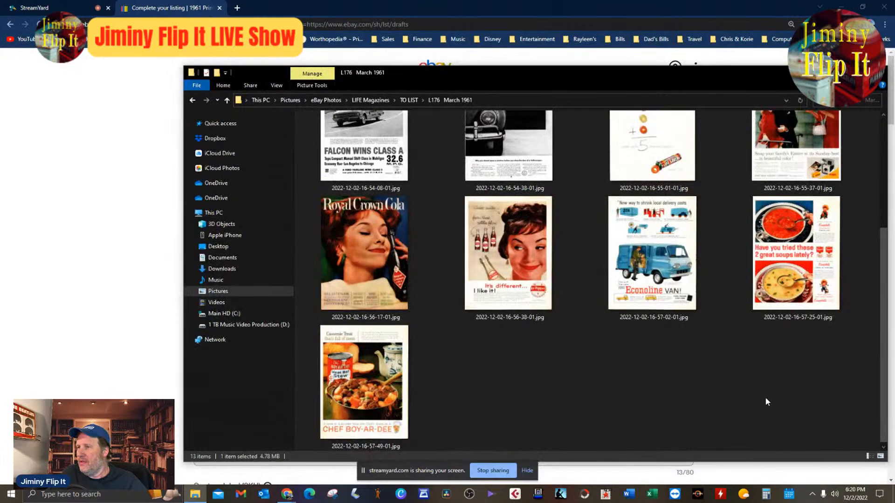
{"action": "scroll", "coordinate": [766, 398], "scroll_direction": "up", "scroll_amount": 2}
{"action": "scroll", "coordinate": [766, 397], "scroll_direction": "down", "scroll_amount": 2}
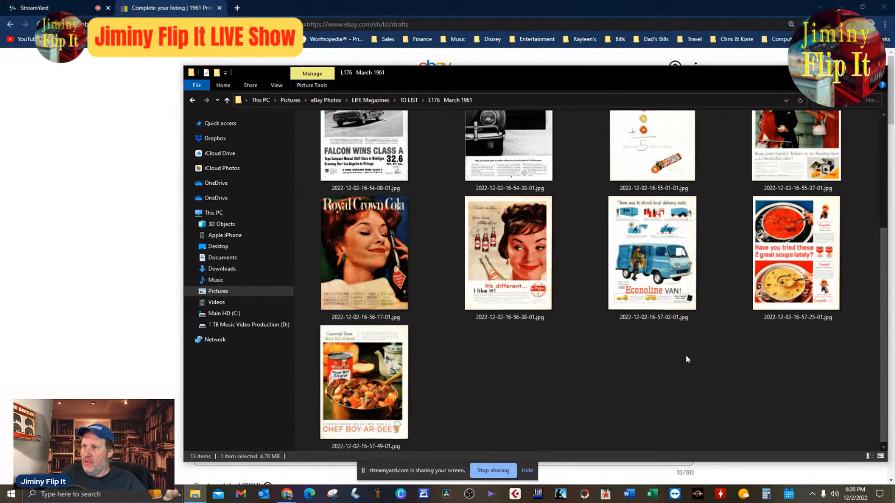
{"action": "scroll", "coordinate": [687, 359], "scroll_direction": "up", "scroll_amount": 1}
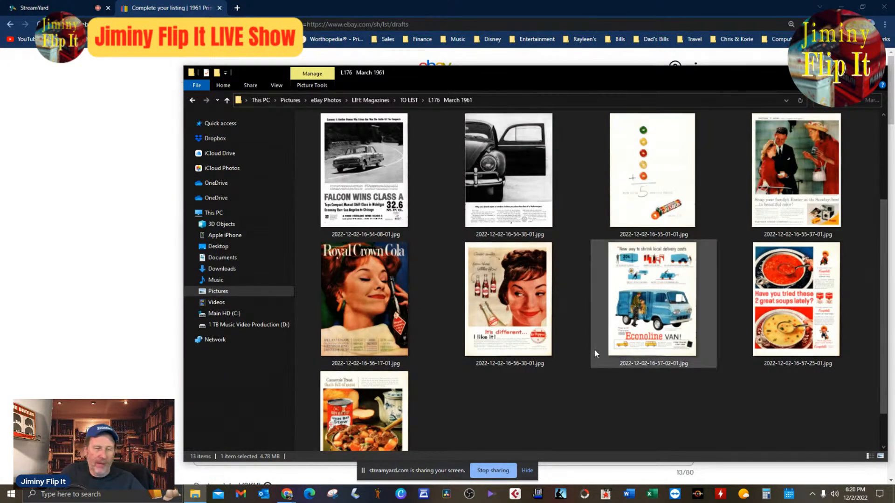
{"action": "double_click", "coordinate": [784, 191]}
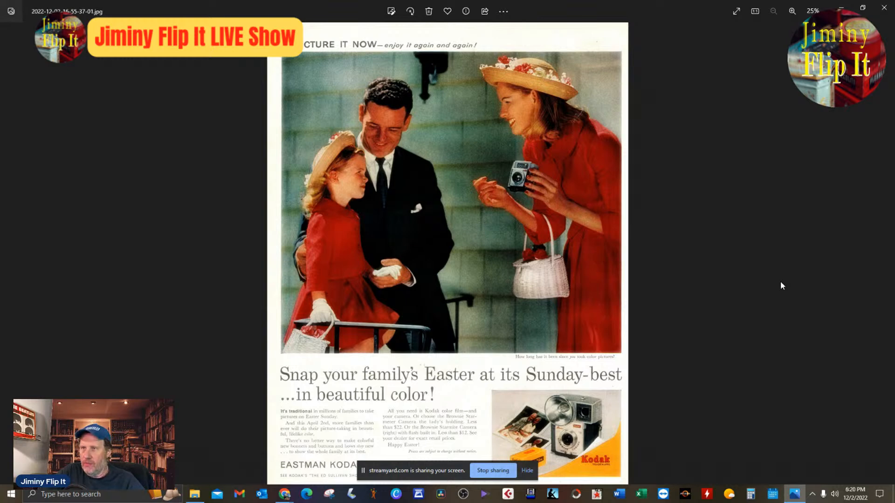
Examine the Kodak ad's headline, product picture, body text and company line at the foot of the page.
{"action": "scroll", "coordinate": [430, 374], "scroll_direction": "up", "scroll_amount": 1}
{"action": "scroll", "coordinate": [430, 374], "scroll_direction": "up", "scroll_amount": 1}
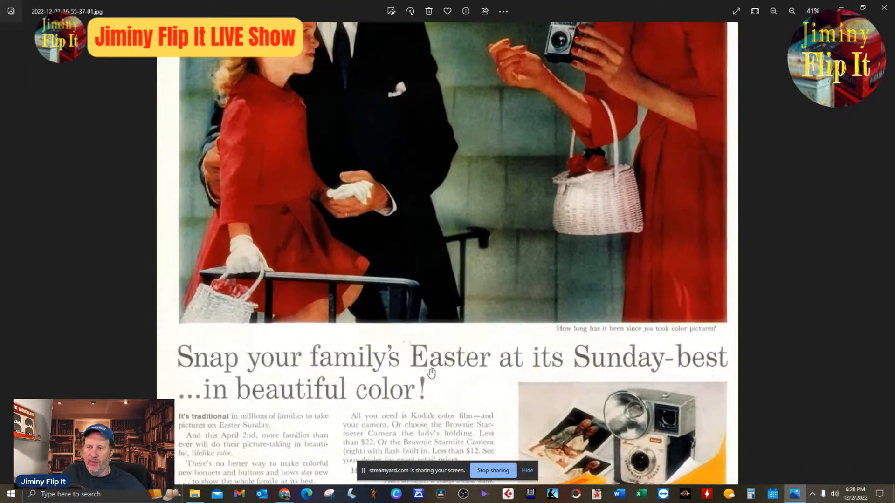
{"action": "scroll", "coordinate": [501, 358], "scroll_direction": "up", "scroll_amount": 1}
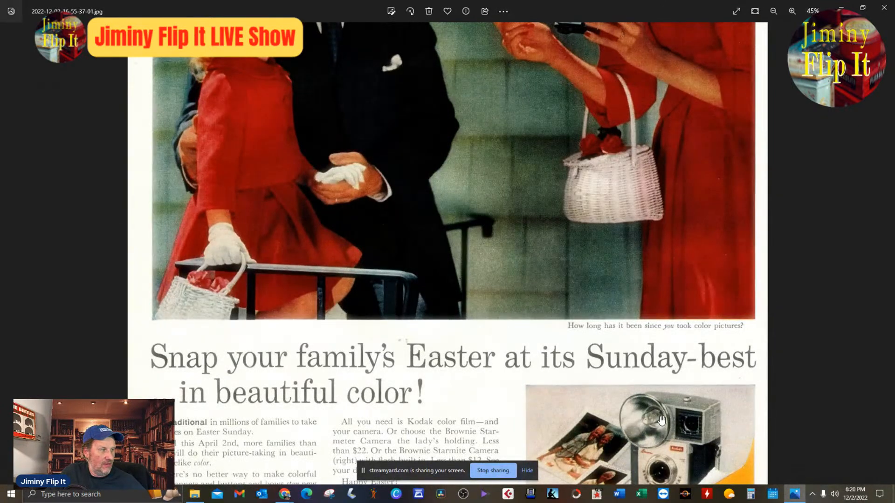
{"action": "left_click_drag", "start_coordinate": [678, 424], "coordinate": [681, 356]}
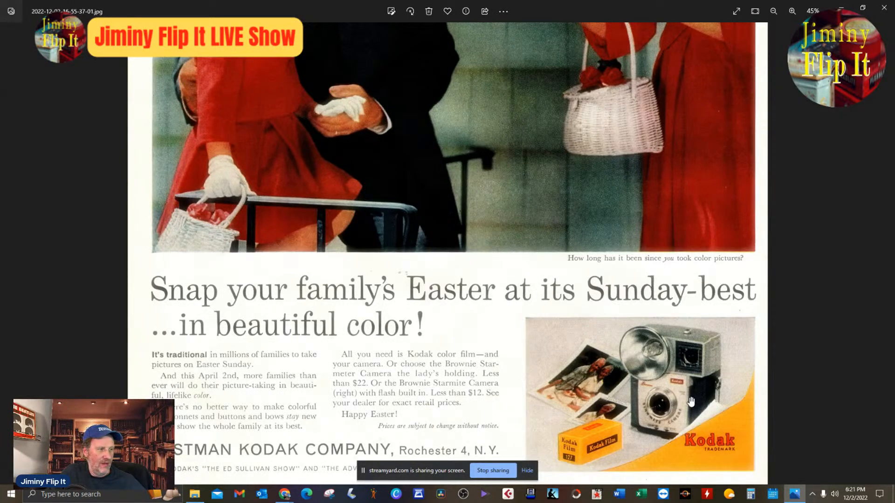
{"action": "scroll", "coordinate": [692, 402], "scroll_direction": "up", "scroll_amount": 1}
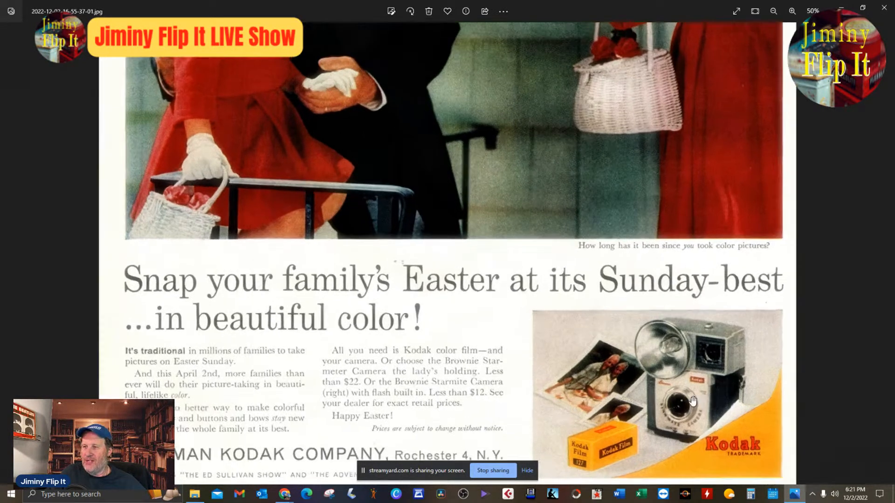
{"action": "left_click_drag", "start_coordinate": [709, 408], "coordinate": [704, 357]}
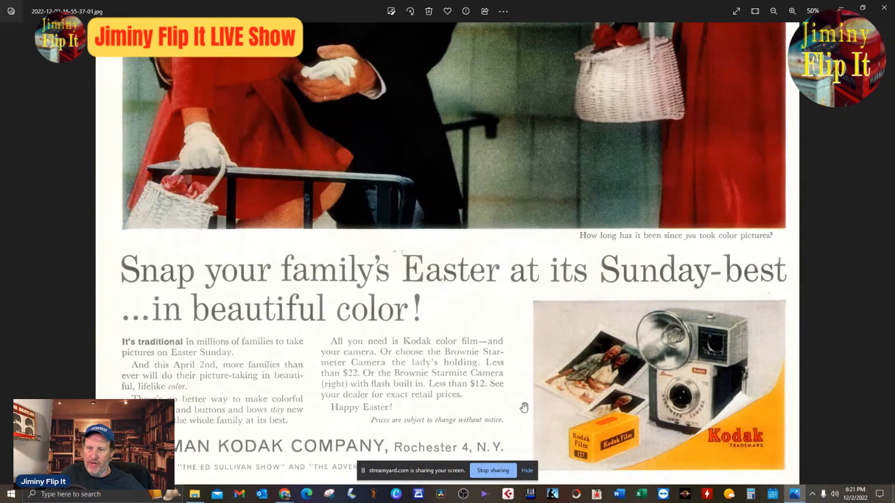
{"action": "scroll", "coordinate": [302, 476], "scroll_direction": "up", "scroll_amount": 1}
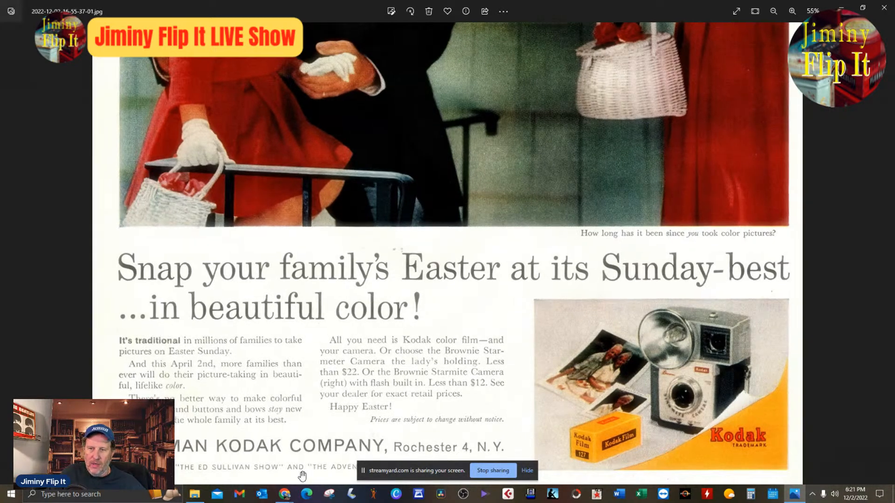
{"action": "scroll", "coordinate": [510, 360], "scroll_direction": "up", "scroll_amount": 1}
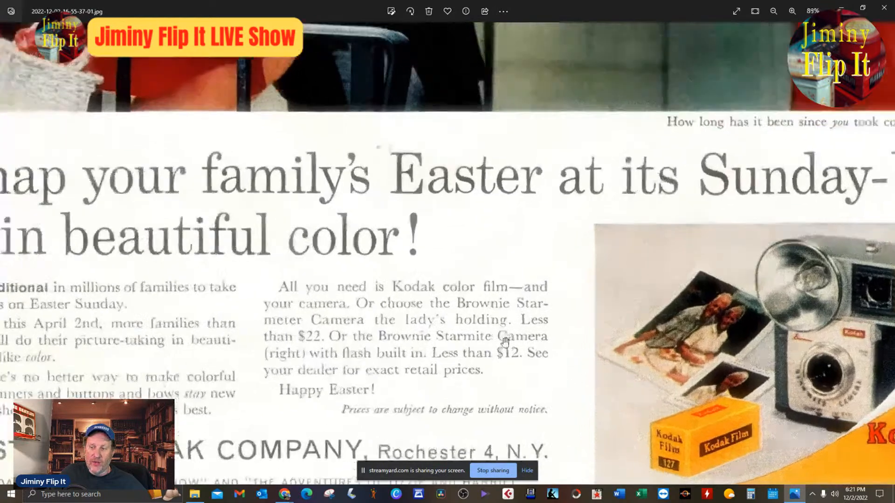
{"action": "scroll", "coordinate": [520, 360], "scroll_direction": "down", "scroll_amount": 1}
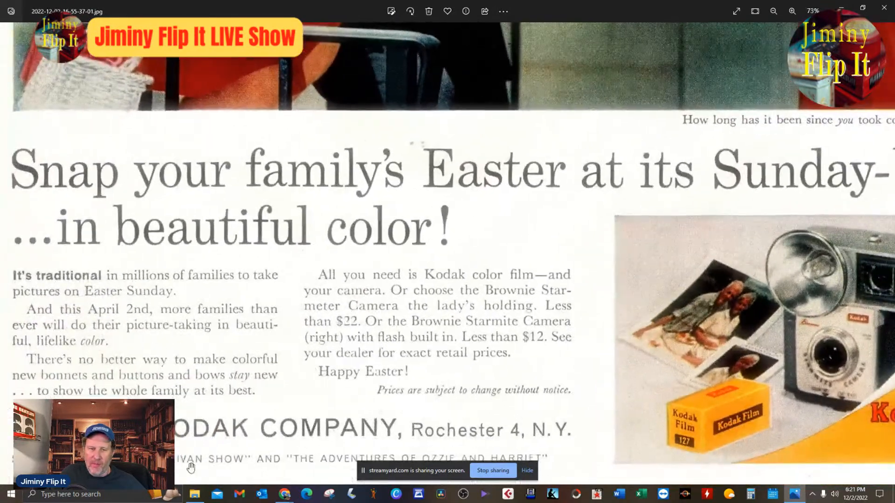
{"action": "left_click_drag", "start_coordinate": [282, 399], "coordinate": [318, 357]}
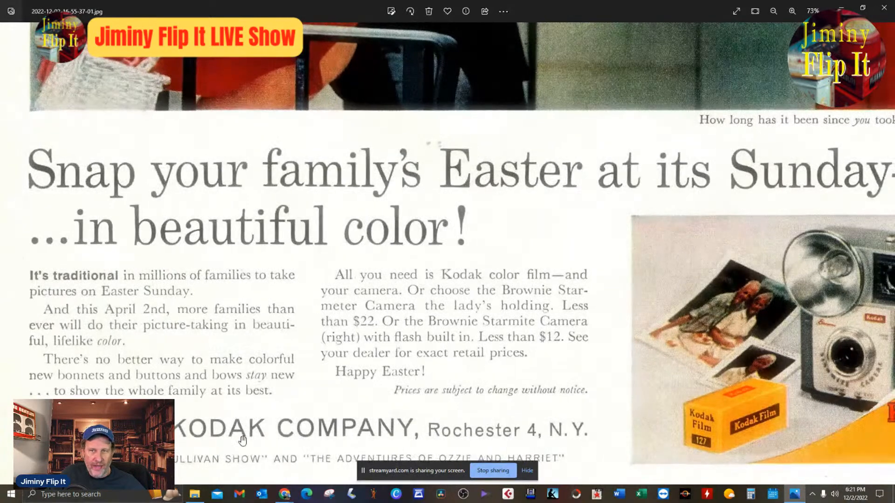
{"action": "scroll", "coordinate": [394, 386], "scroll_direction": "down", "scroll_amount": 5}
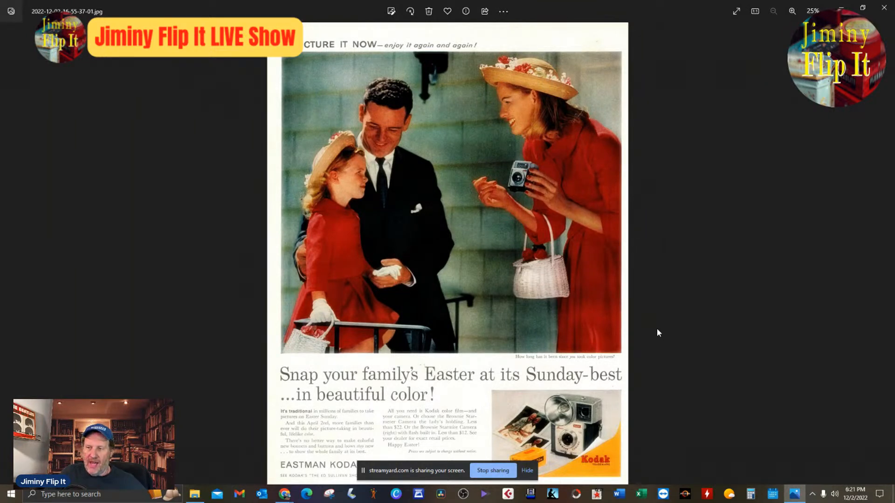
Compare the ad's Kodak product picture with the camera the woman is holding in the main photo.
{"action": "scroll", "coordinate": [656, 329], "scroll_direction": "up", "scroll_amount": 5}
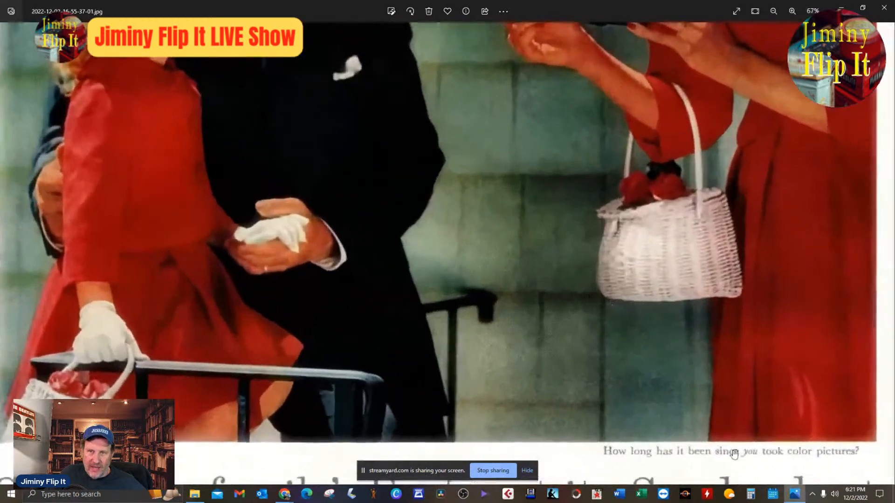
{"action": "left_click_drag", "start_coordinate": [734, 454], "coordinate": [677, 234]}
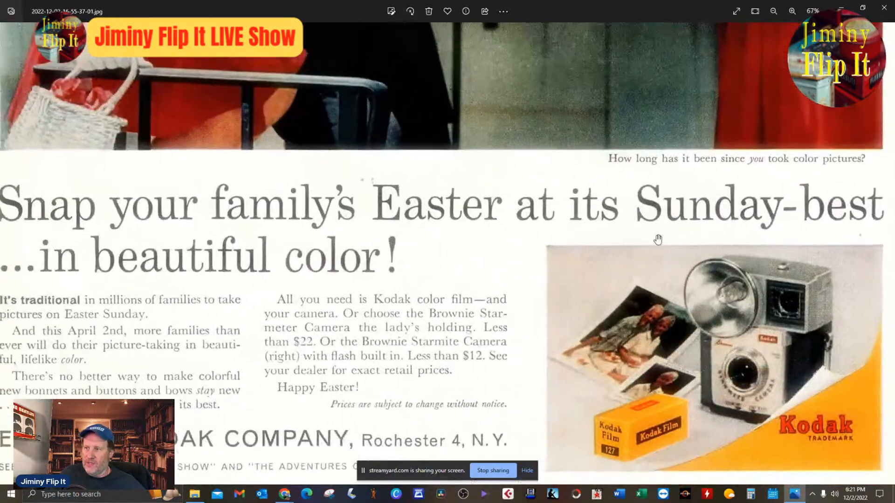
{"action": "scroll", "coordinate": [612, 250], "scroll_direction": "down", "scroll_amount": 1}
{"action": "scroll", "coordinate": [561, 292], "scroll_direction": "down", "scroll_amount": 4}
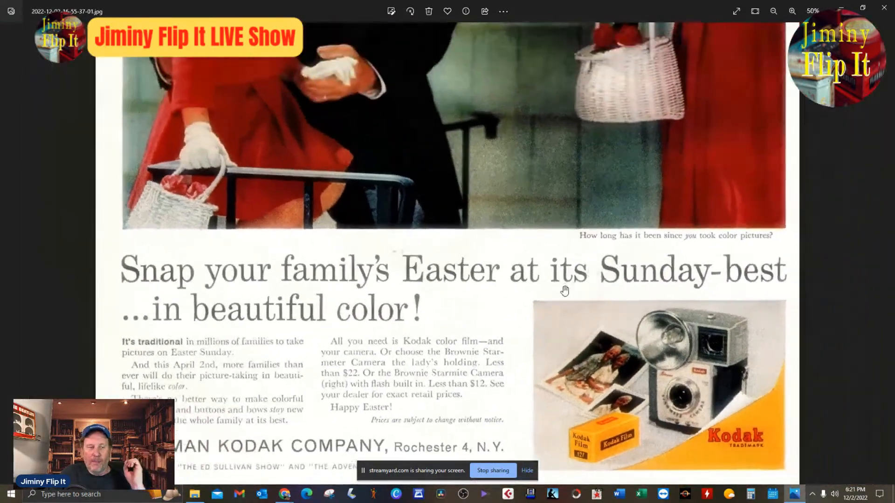
{"action": "scroll", "coordinate": [550, 305], "scroll_direction": "down", "scroll_amount": 2}
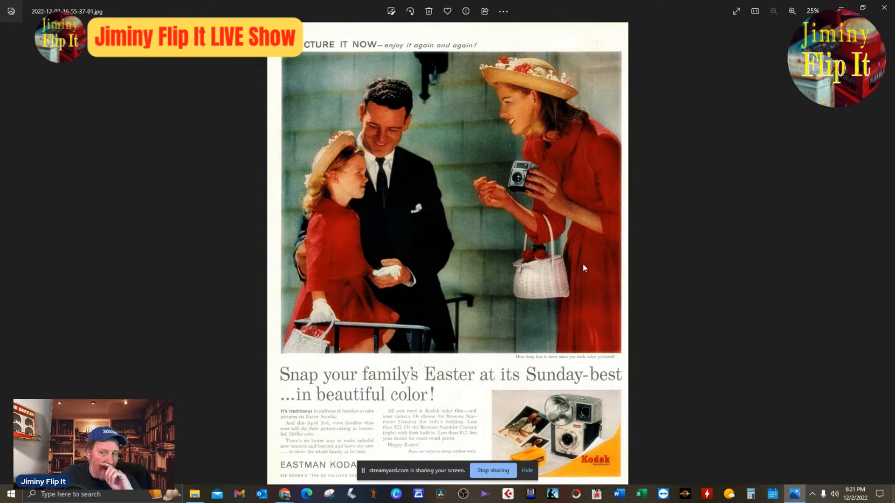
{"action": "scroll", "coordinate": [581, 265], "scroll_direction": "up", "scroll_amount": 4}
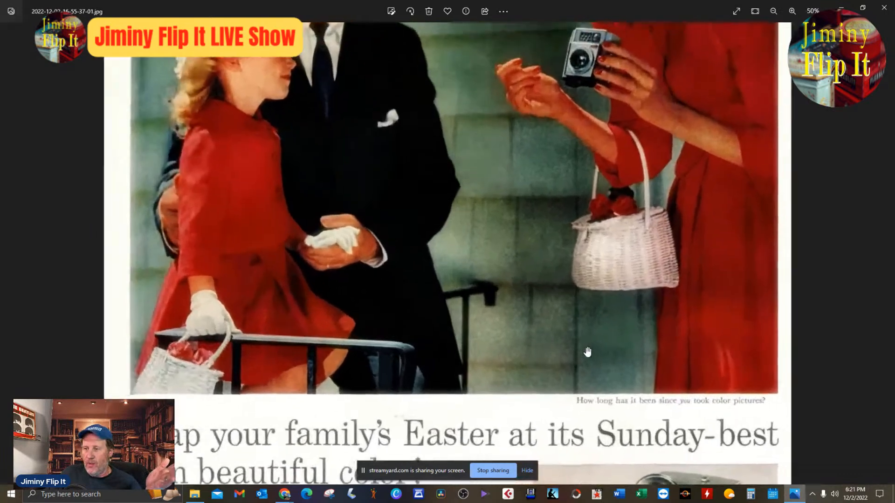
{"action": "left_click_drag", "start_coordinate": [587, 352], "coordinate": [559, 212]}
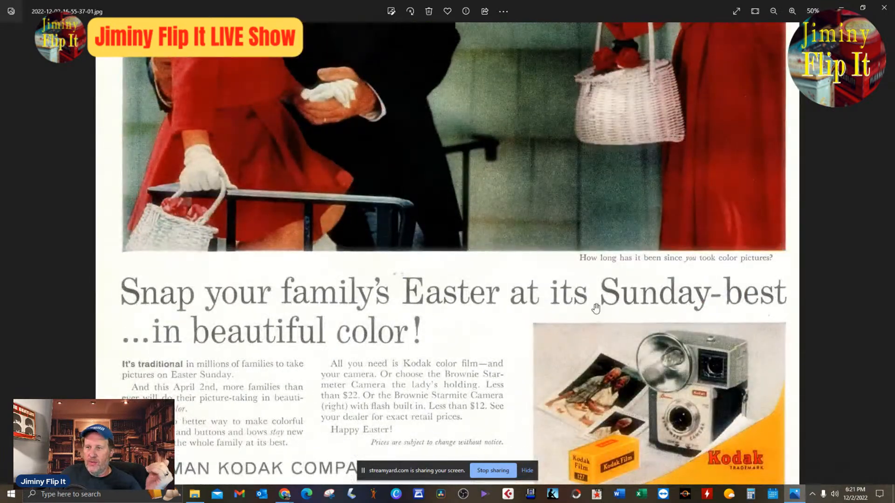
{"action": "left_click_drag", "start_coordinate": [614, 149], "coordinate": [601, 396]}
{"action": "left_click_drag", "start_coordinate": [589, 188], "coordinate": [565, 329]}
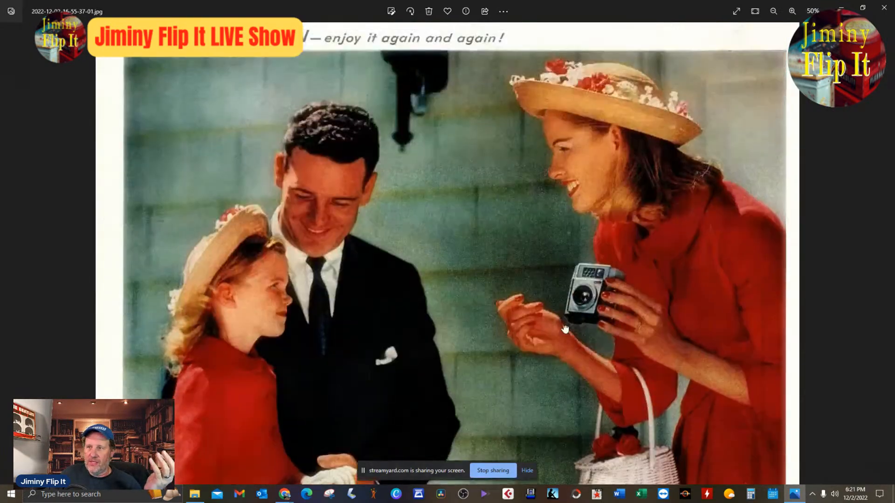
{"action": "scroll", "coordinate": [625, 262], "scroll_direction": "down", "scroll_amount": 1}
{"action": "scroll", "coordinate": [625, 262], "scroll_direction": "up", "scroll_amount": 3}
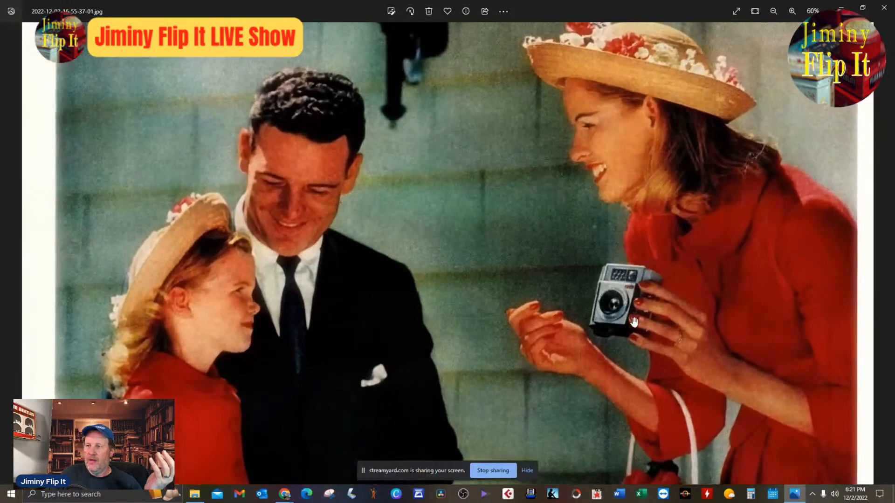
Read the ad's body copy beside the camera picture for the camera models and prices, and return to the full-page view.
{"action": "left_click_drag", "start_coordinate": [667, 424], "coordinate": [672, 274]}
{"action": "left_click_drag", "start_coordinate": [636, 448], "coordinate": [625, 230]}
{"action": "left_click_drag", "start_coordinate": [746, 414], "coordinate": [753, 290]}
{"action": "scroll", "coordinate": [738, 346], "scroll_direction": "down", "scroll_amount": 1}
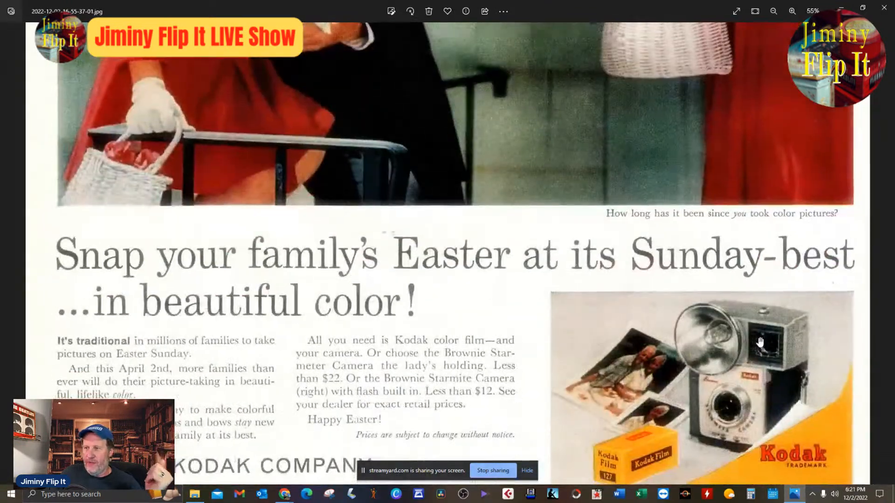
{"action": "scroll", "coordinate": [571, 354], "scroll_direction": "up", "scroll_amount": 4}
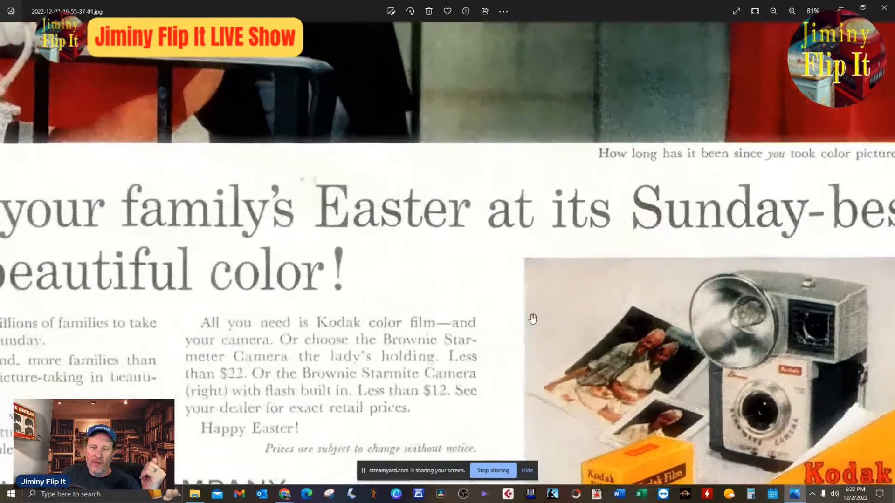
{"action": "left_click_drag", "start_coordinate": [533, 320], "coordinate": [686, 117]}
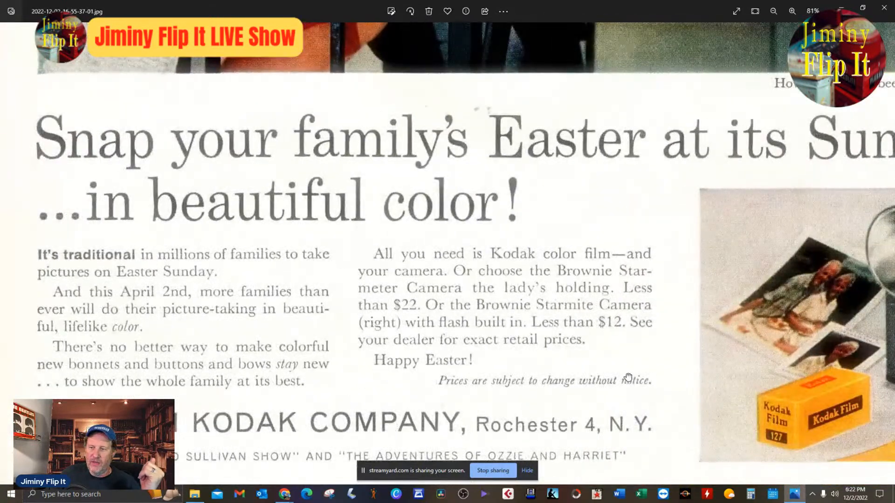
{"action": "left_click_drag", "start_coordinate": [625, 378], "coordinate": [606, 370]}
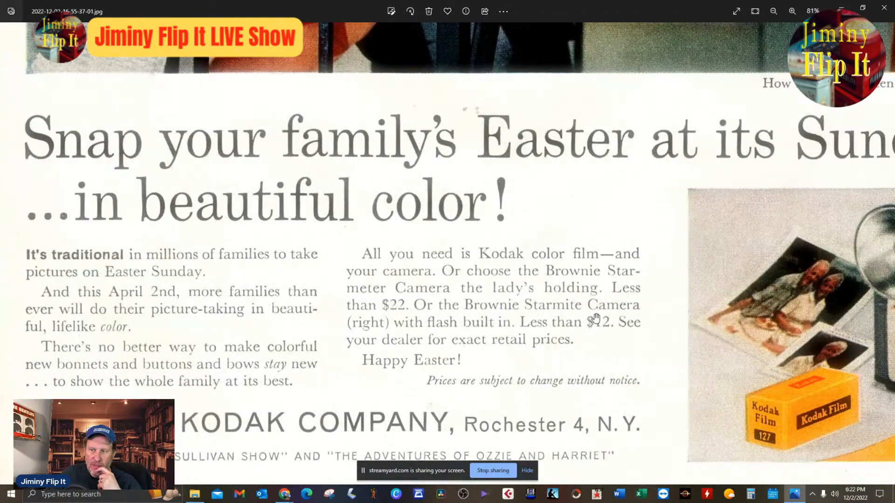
{"action": "scroll", "coordinate": [655, 276], "scroll_direction": "down", "scroll_amount": 4}
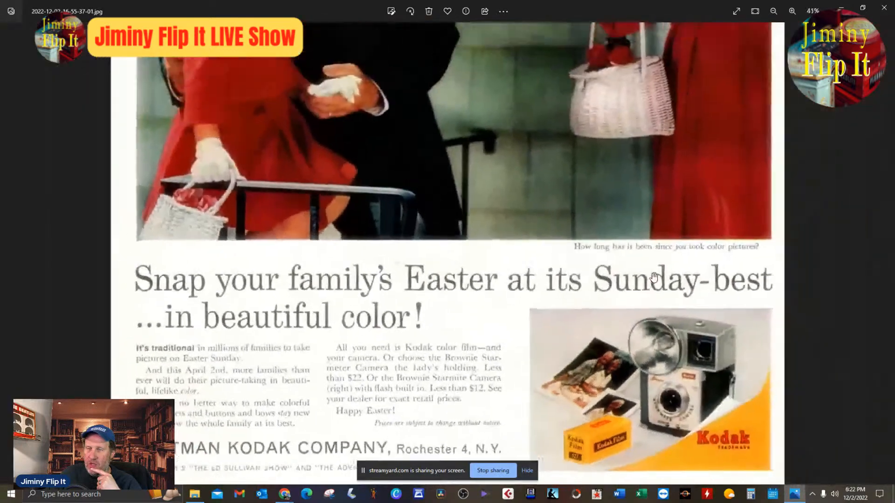
{"action": "scroll", "coordinate": [654, 276], "scroll_direction": "down", "scroll_amount": 3}
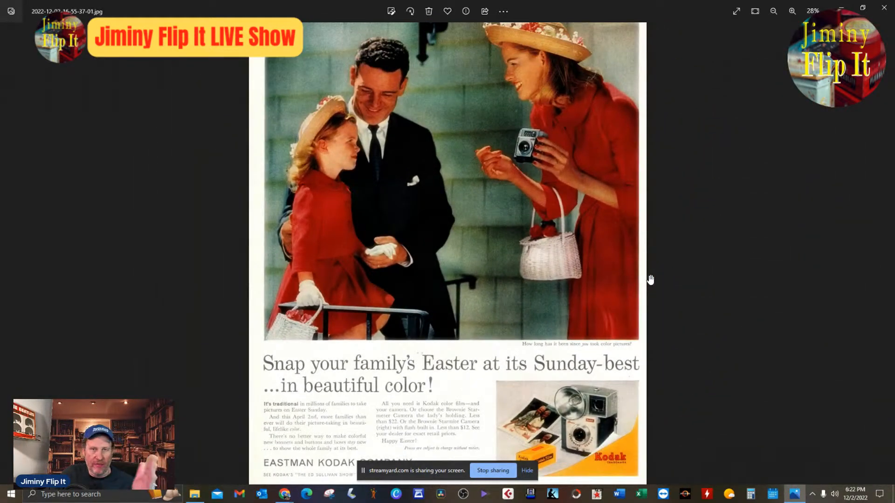
{"action": "scroll", "coordinate": [651, 280], "scroll_direction": "down", "scroll_amount": 1}
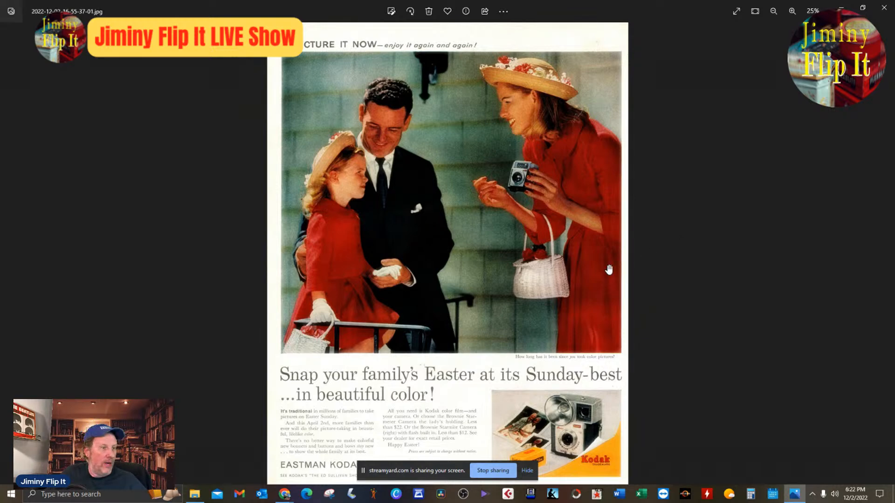
Check the main photo and lower half of the Kodak ad again, and switch back to the eBay listing draft in Chrome.
{"action": "scroll", "coordinate": [603, 286], "scroll_direction": "up", "scroll_amount": 1}
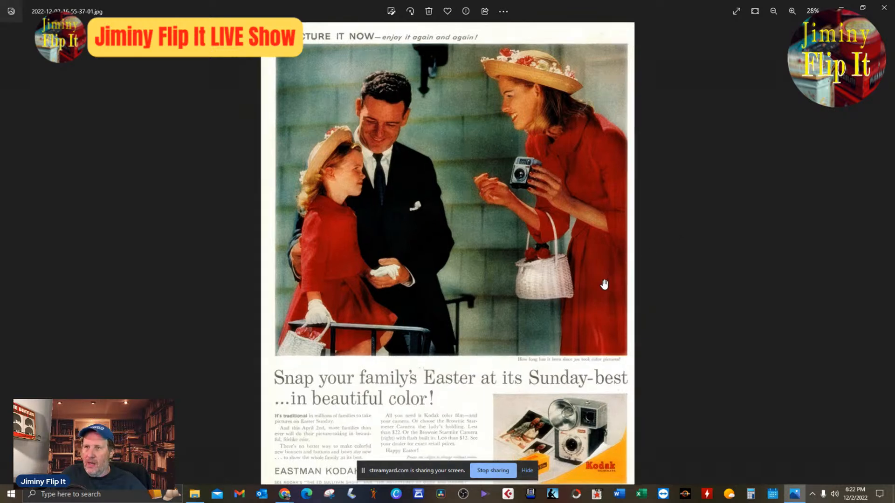
{"action": "left_click_drag", "start_coordinate": [563, 224], "coordinate": [570, 165]}
{"action": "scroll", "coordinate": [564, 262], "scroll_direction": "up", "scroll_amount": 1}
{"action": "scroll", "coordinate": [585, 238], "scroll_direction": "up", "scroll_amount": 5}
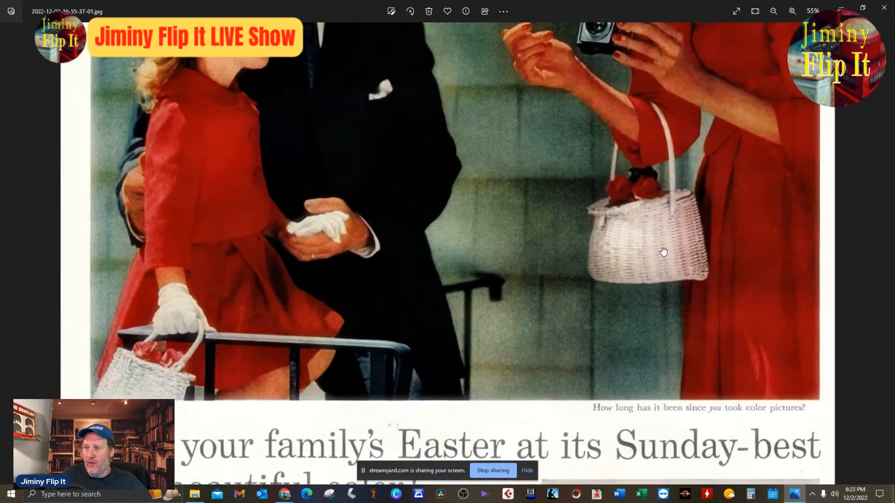
{"action": "left_click_drag", "start_coordinate": [664, 252], "coordinate": [668, 155]}
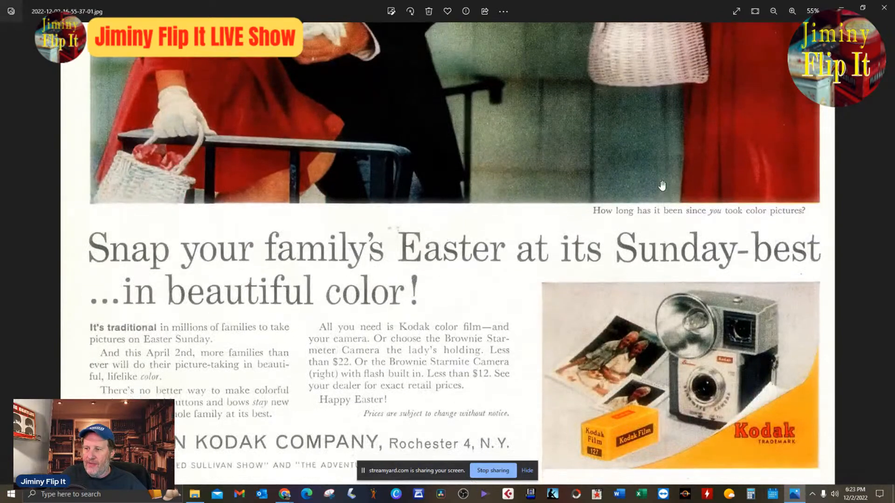
{"action": "left_click_drag", "start_coordinate": [650, 112], "coordinate": [646, 153]}
{"action": "scroll", "coordinate": [636, 145], "scroll_direction": "down", "scroll_amount": 2}
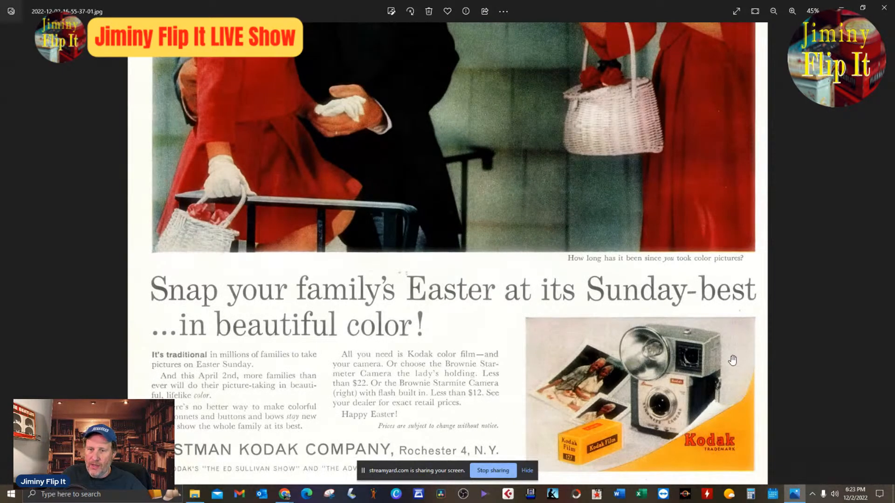
{"action": "scroll", "coordinate": [657, 201], "scroll_direction": "down", "scroll_amount": 3}
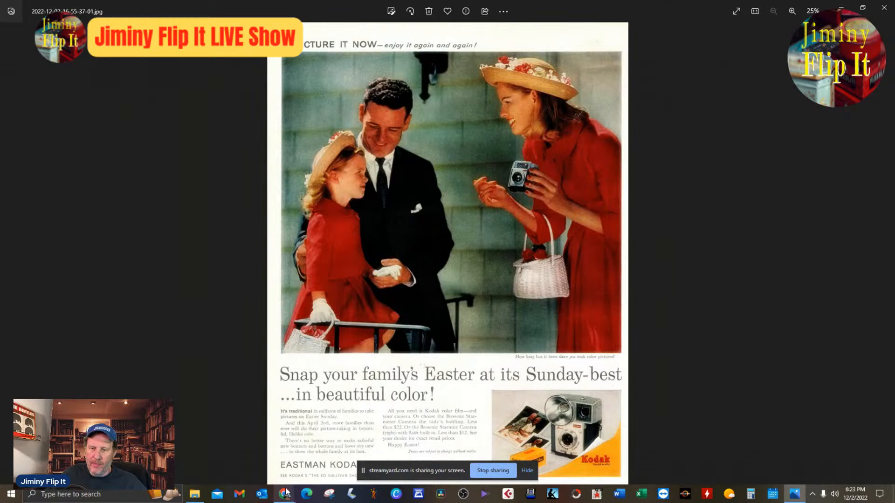
{"action": "mouse_move", "coordinate": [286, 493]}
{"action": "left_click", "coordinate": [259, 474]}
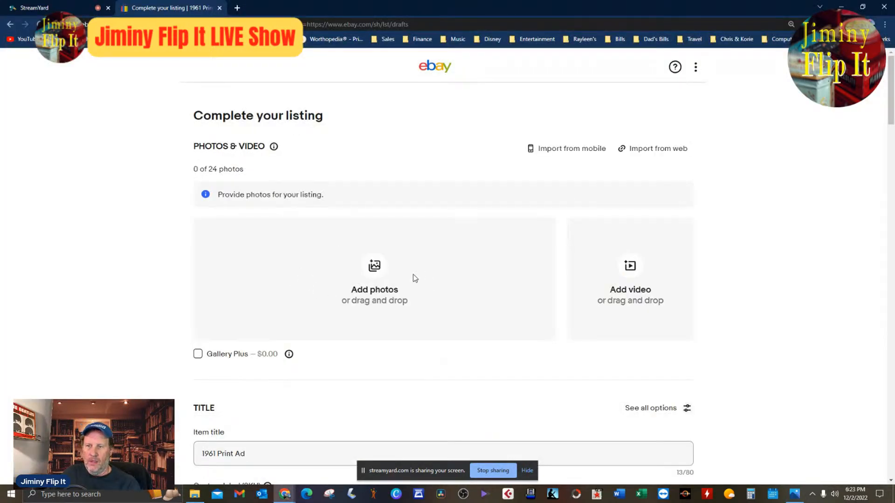
{"action": "left_click", "coordinate": [382, 270]}
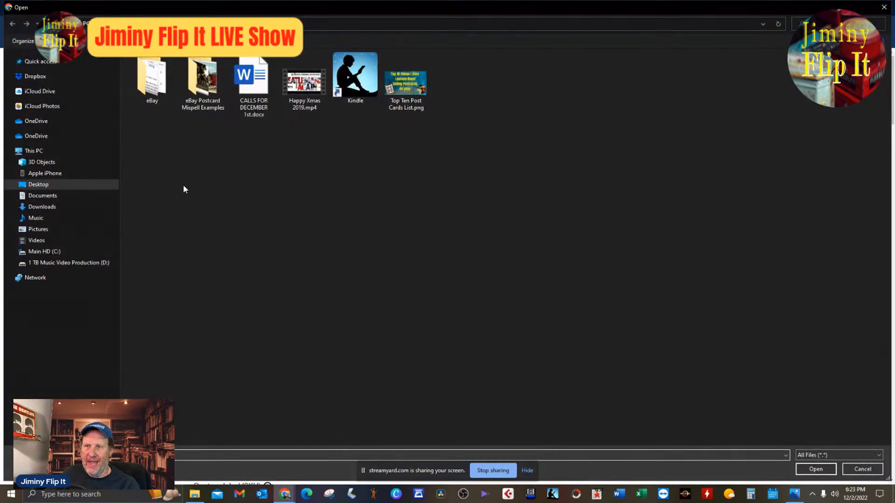
{"action": "left_click", "coordinate": [74, 229]}
{"action": "double_click", "coordinate": [686, 134]}
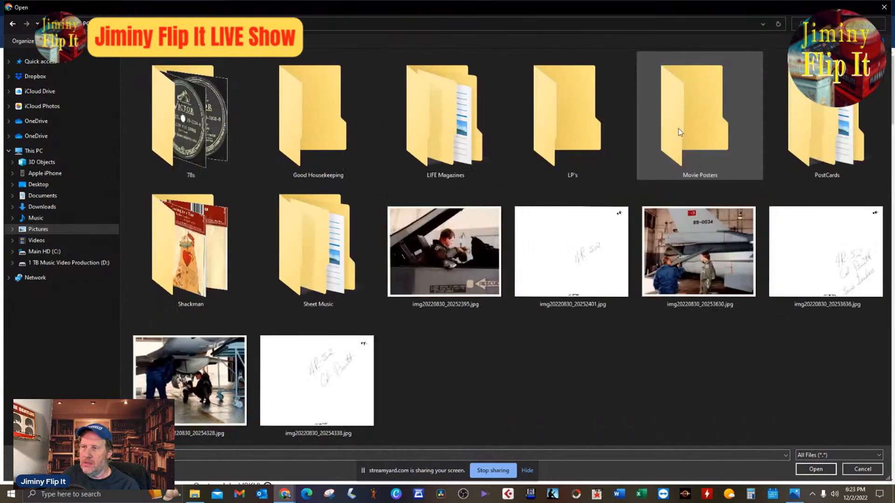
{"action": "double_click", "coordinate": [445, 119]}
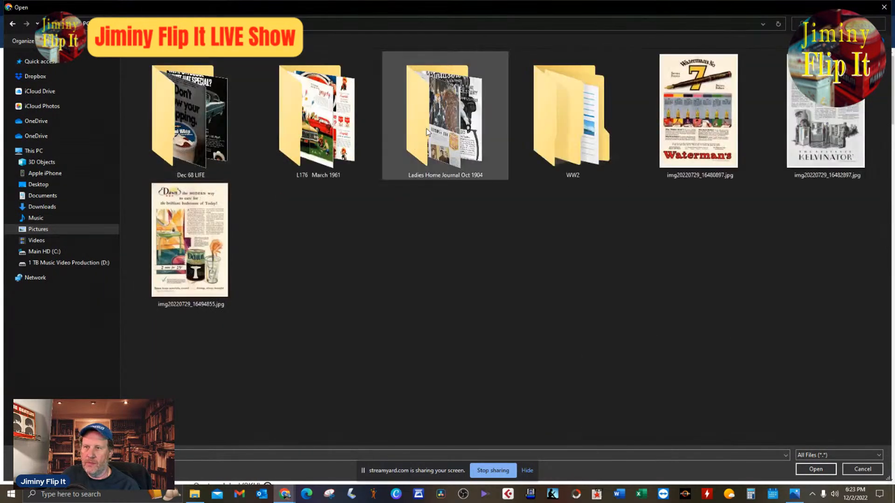
{"action": "double_click", "coordinate": [334, 136]}
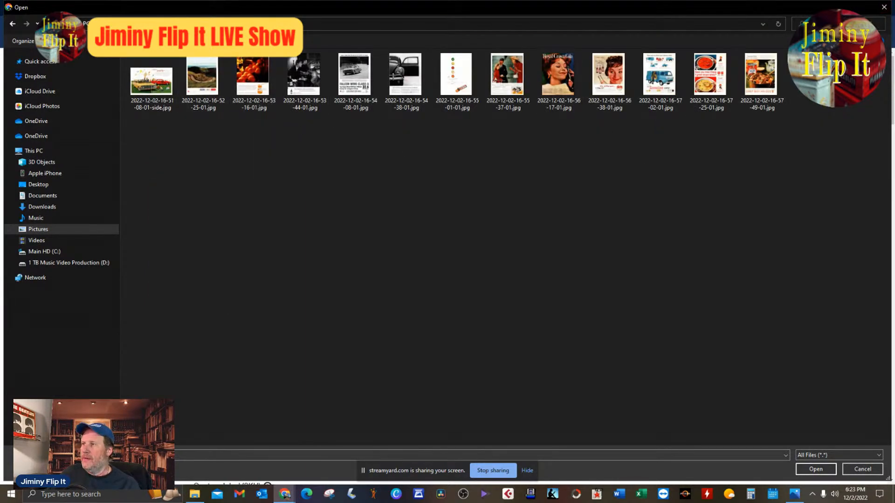
{"action": "left_click", "coordinate": [888, 29]}
{"action": "left_click", "coordinate": [867, 21]}
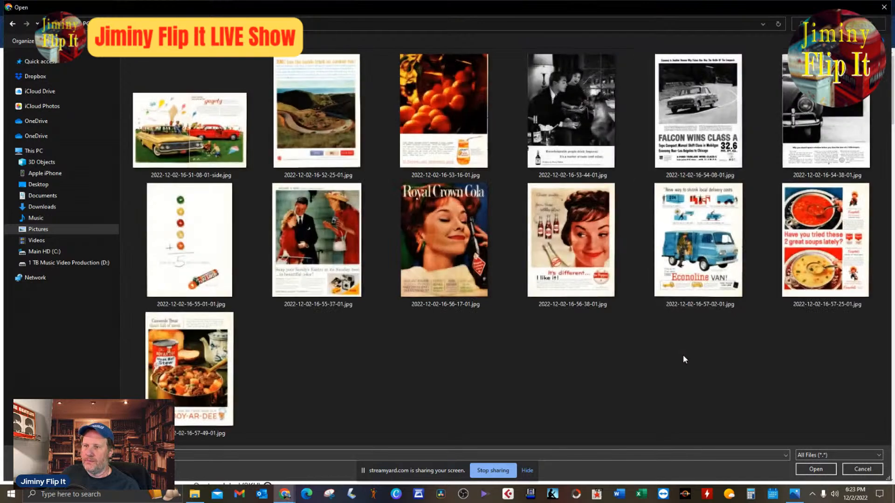
{"action": "double_click", "coordinate": [354, 273]}
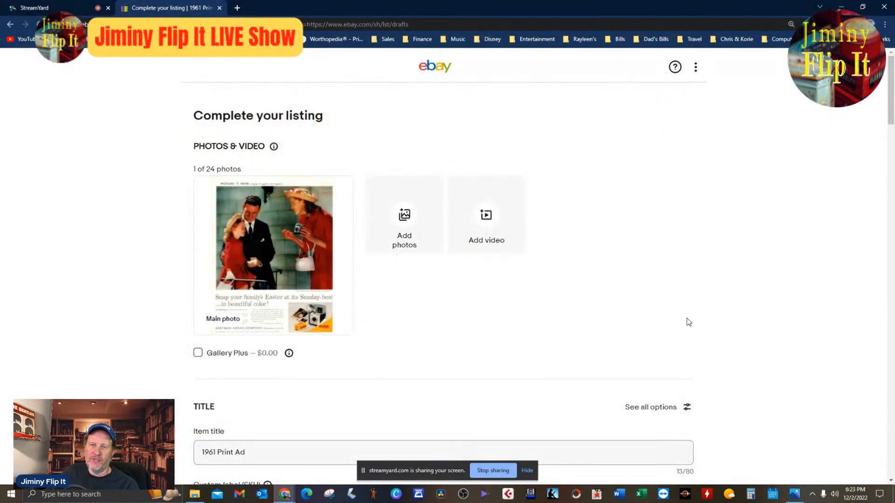
{"action": "left_click", "coordinate": [269, 249]}
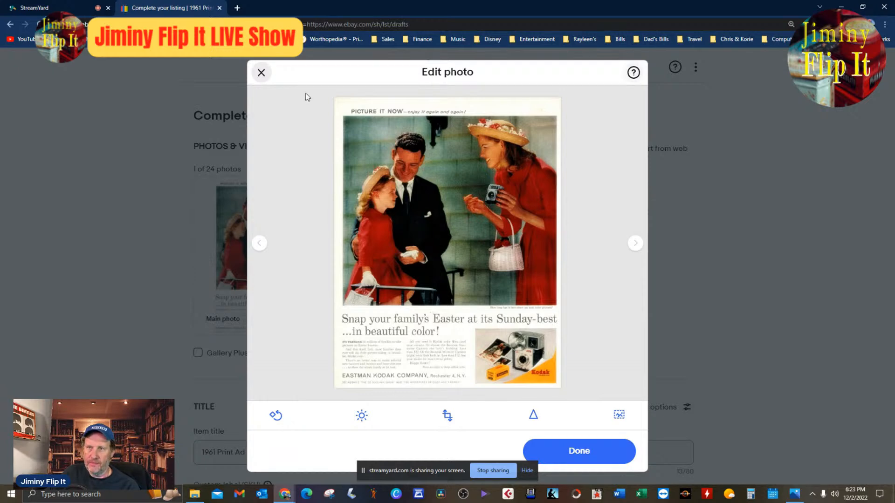
{"action": "left_click", "coordinate": [262, 73]}
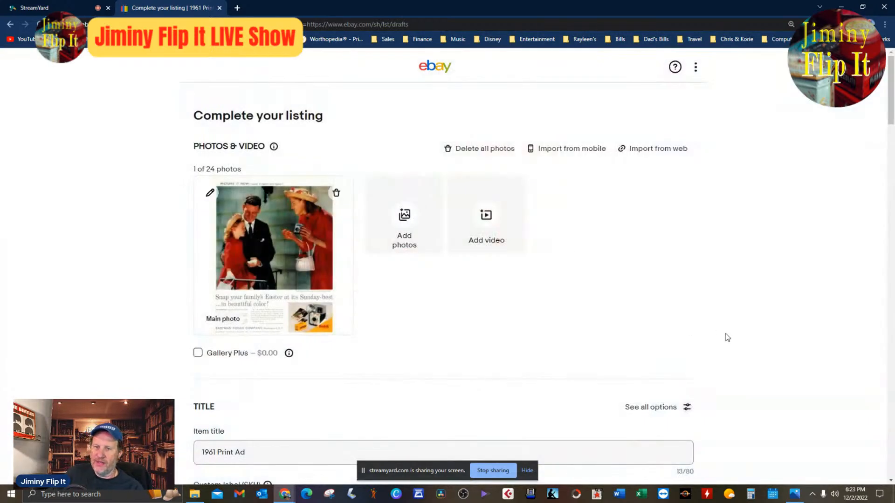
Expand the item title to read "1961 Eastman Kodak Film Vintage Print Ad".
{"action": "scroll", "coordinate": [673, 344], "scroll_direction": "down", "scroll_amount": 4}
{"action": "left_click", "coordinate": [473, 269]}
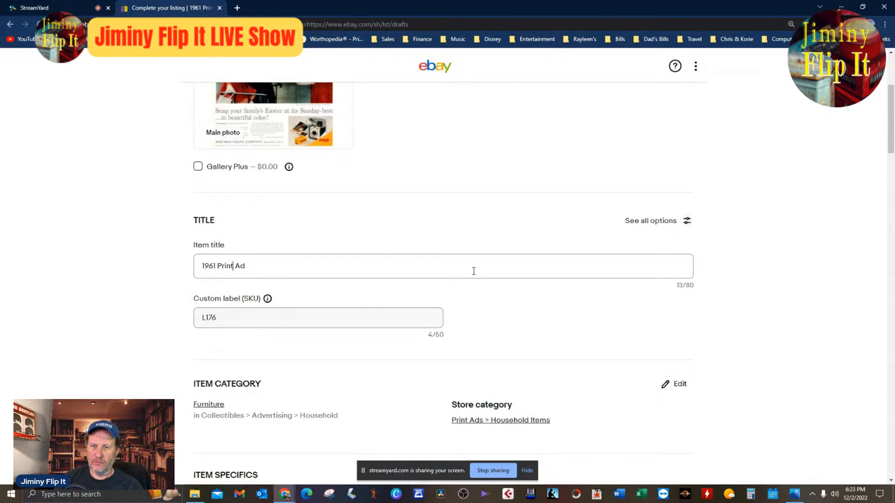
{"action": "type", "text": "Vintage"}
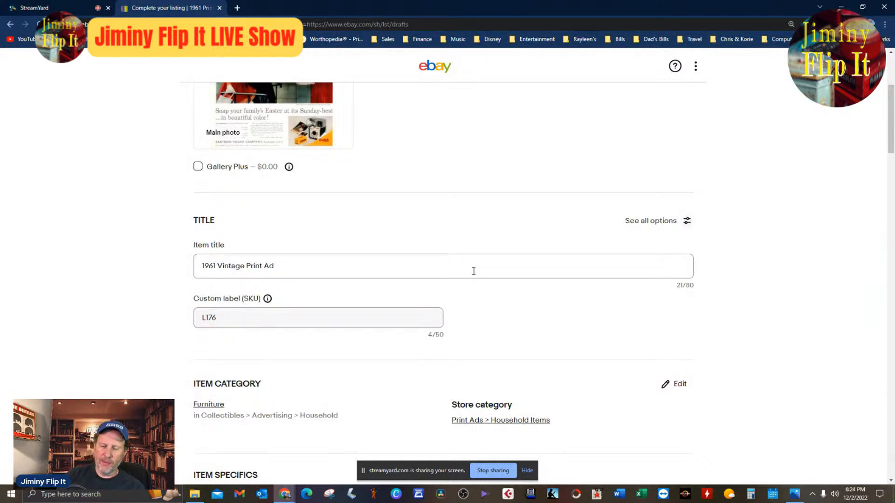
{"action": "type", "text": "Eastman Ko"}
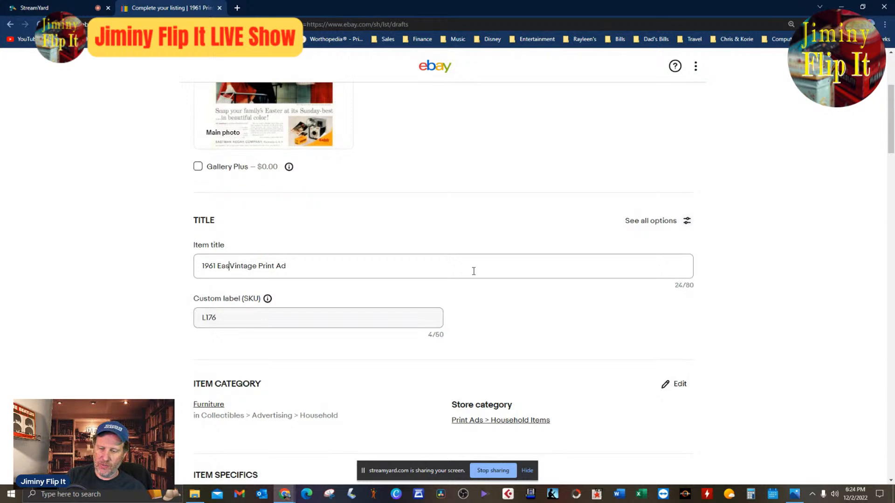
{"action": "type", "text": "dak Fil"}
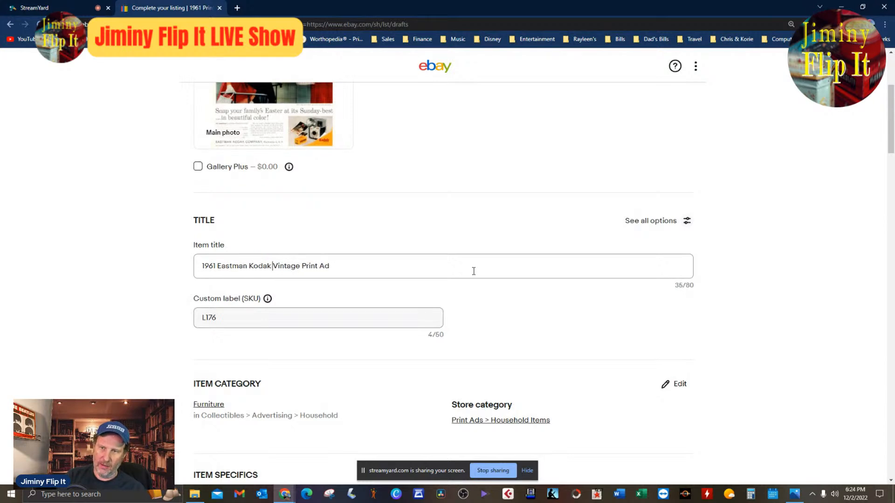
{"action": "type", "text": "m"}
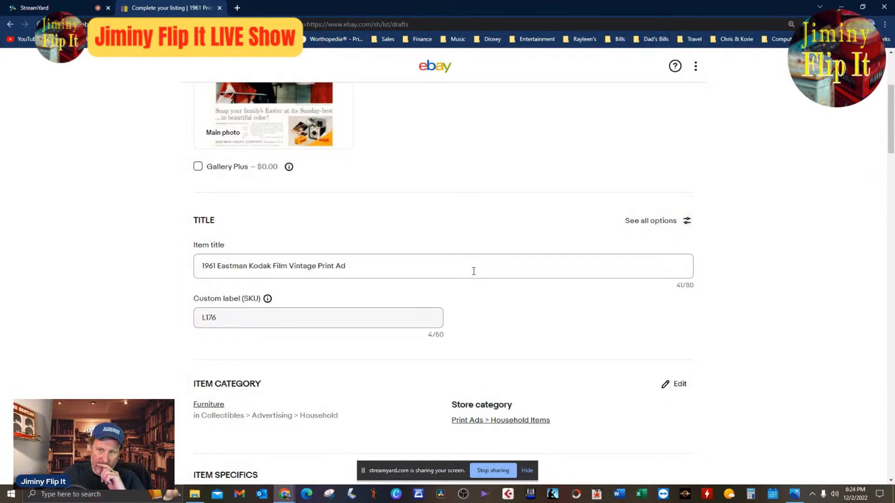
Change the item category to Collectibles > Advertising > Merchandise & Memorabilia > Advertising-Print > 1960-69.
{"action": "scroll", "coordinate": [474, 271], "scroll_direction": "down", "scroll_amount": 4}
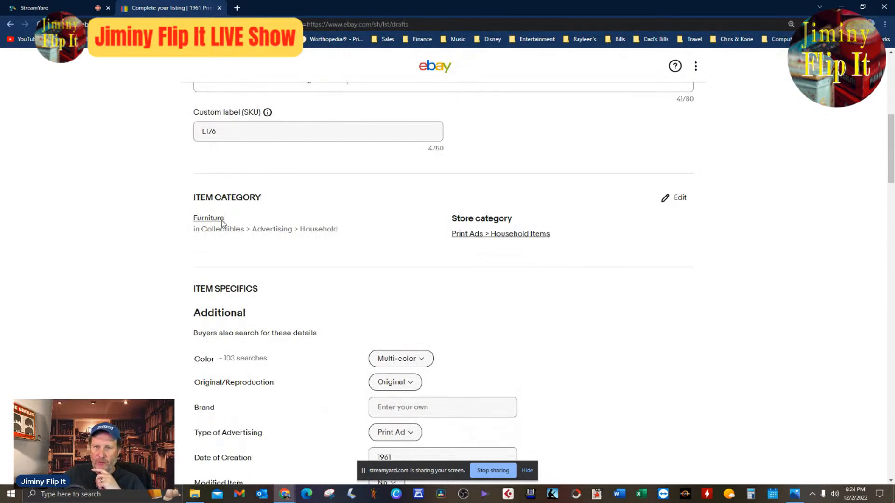
{"action": "left_click", "coordinate": [208, 220]}
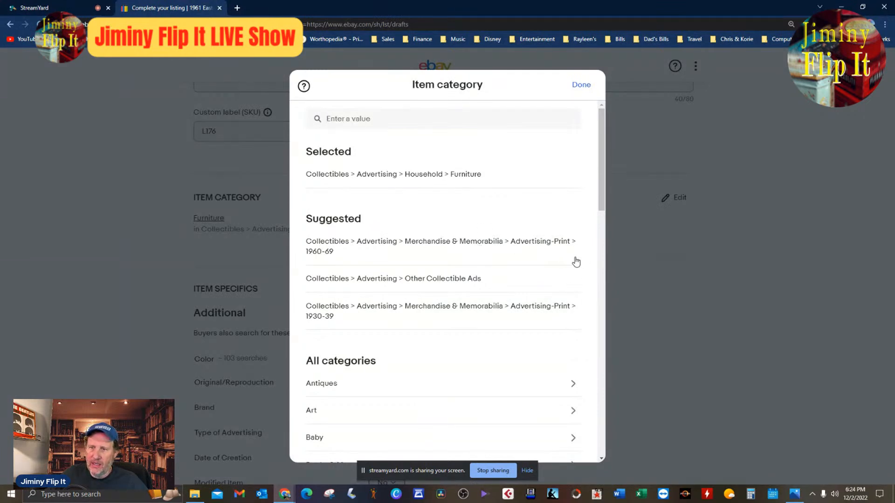
{"action": "left_click_drag", "start_coordinate": [604, 165], "coordinate": [604, 167]}
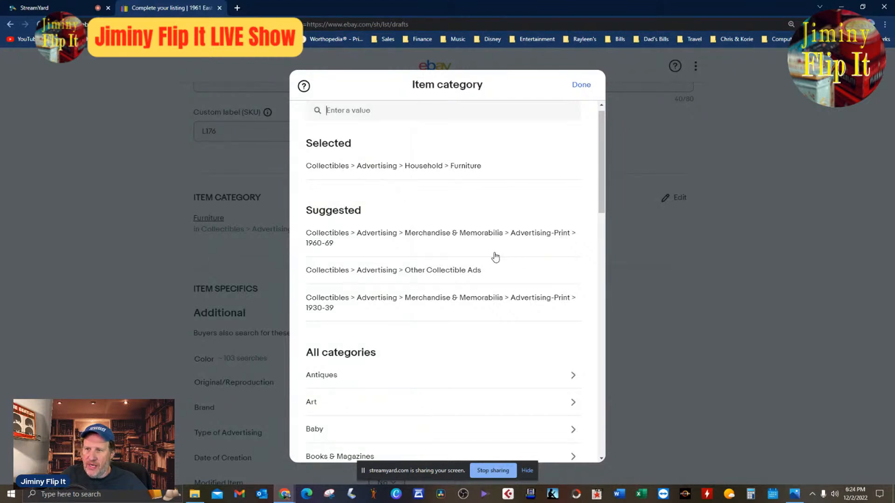
{"action": "left_click", "coordinate": [448, 233]}
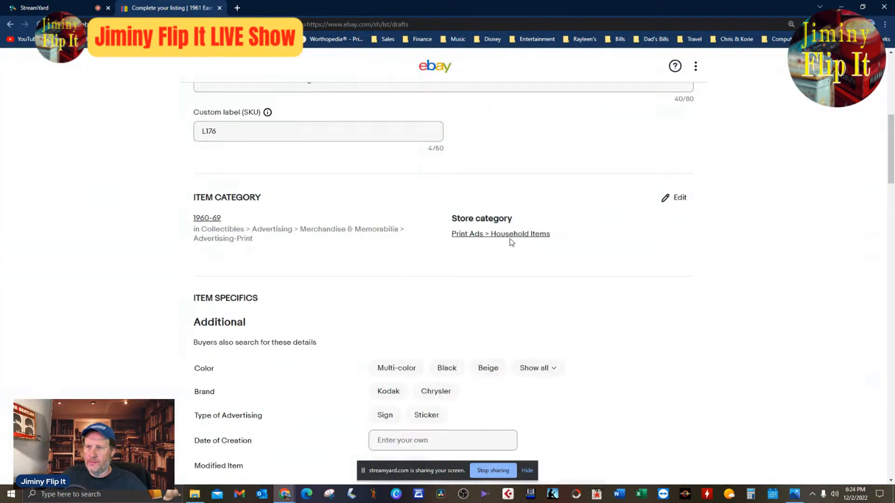
Change the store category to Print Ads > Cameras / Film.
{"action": "left_click", "coordinate": [512, 236]}
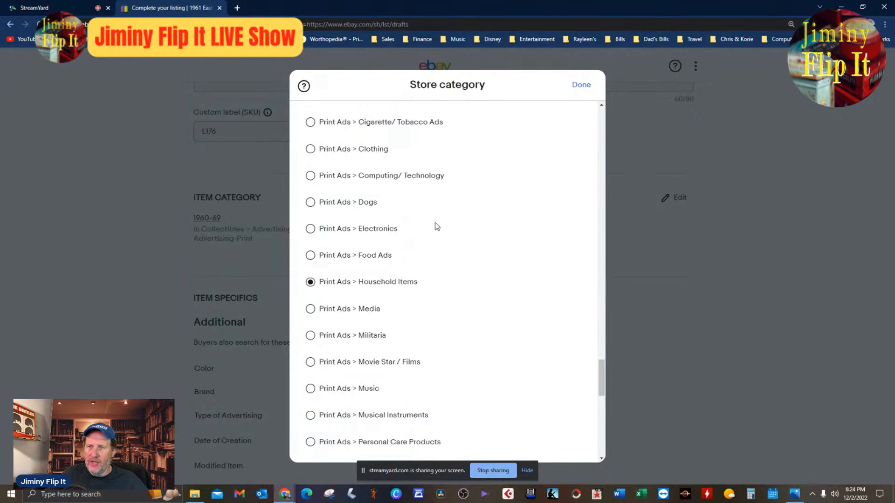
{"action": "scroll", "coordinate": [473, 306], "scroll_direction": "up", "scroll_amount": 4}
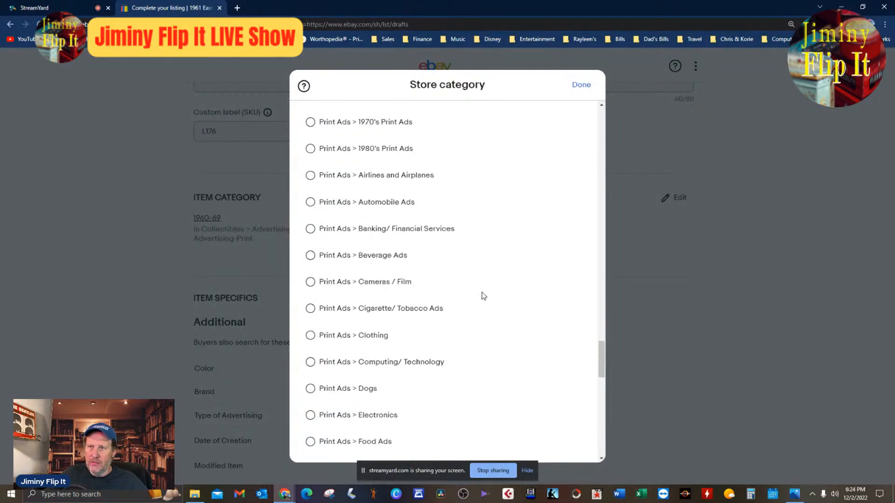
{"action": "left_click", "coordinate": [370, 283]}
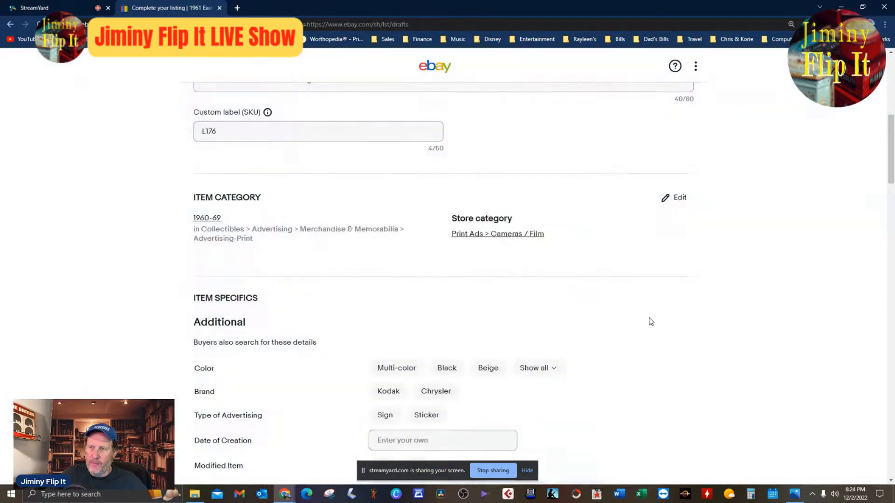
Set the color to Multi-color and the brand to Kodak in the item specifics.
{"action": "left_click", "coordinate": [397, 368]}
{"action": "scroll", "coordinate": [480, 276], "scroll_direction": "down", "scroll_amount": 4}
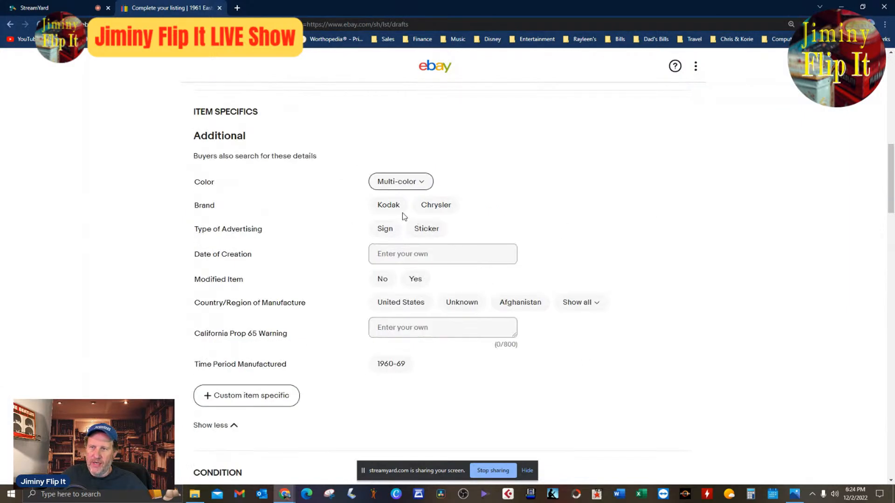
{"action": "left_click", "coordinate": [389, 206]}
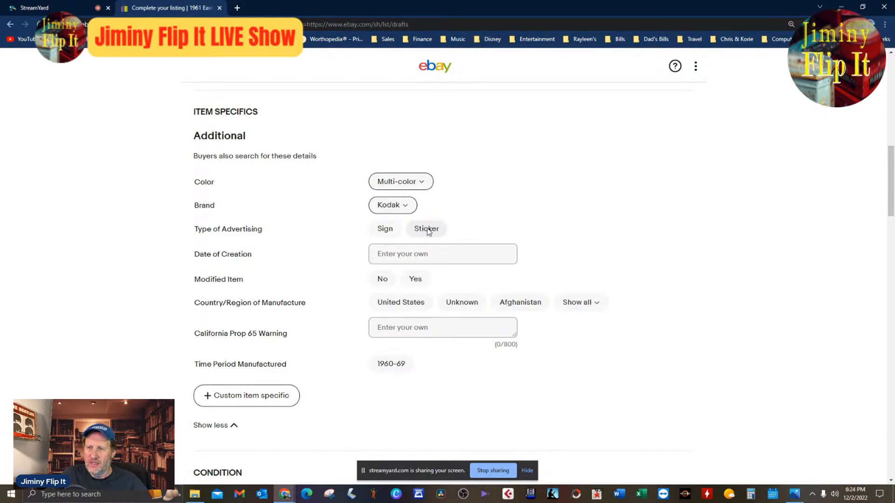
{"action": "left_click", "coordinate": [237, 401]}
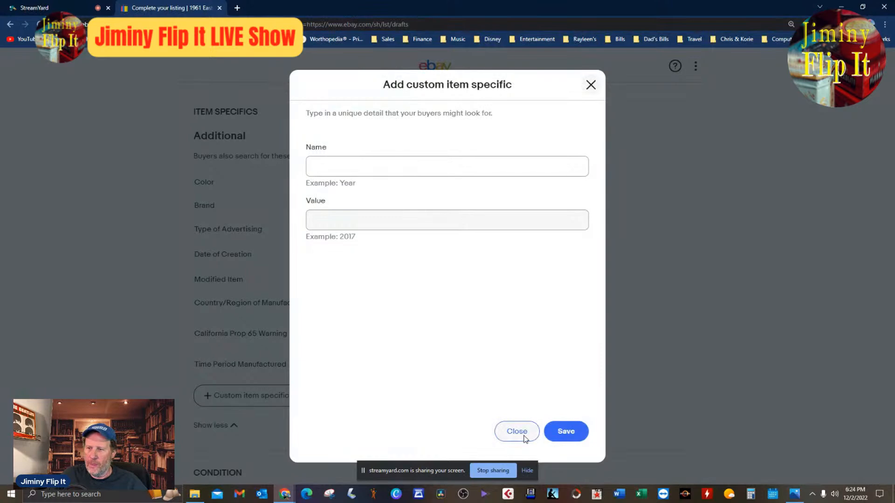
{"action": "left_click", "coordinate": [517, 432]}
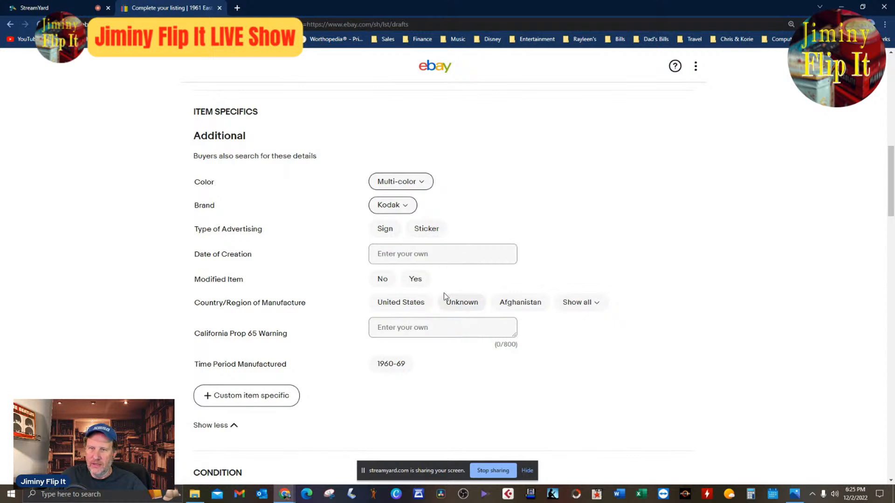
Set the country of manufacture to United States and Modified Item to No.
{"action": "left_click", "coordinate": [400, 302]}
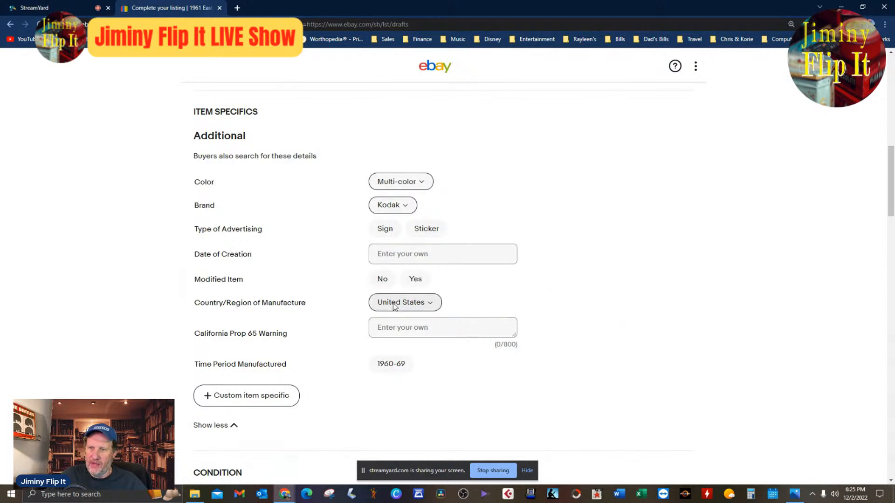
{"action": "left_click", "coordinate": [431, 255]}
{"action": "type", "text": "1961"}
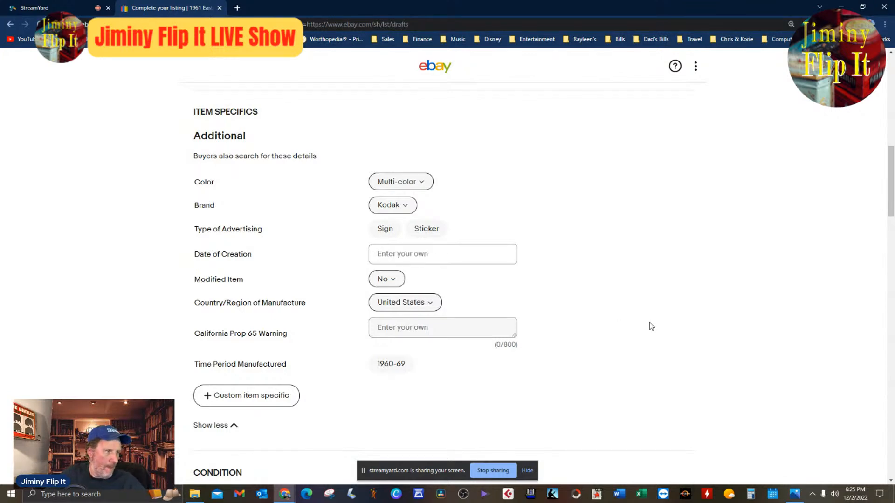
Review the listing's categories, item specifics, condition and title, and check the description's lines on the source magazine and page size.
{"action": "scroll", "coordinate": [814, 326], "scroll_direction": "up", "scroll_amount": 4}
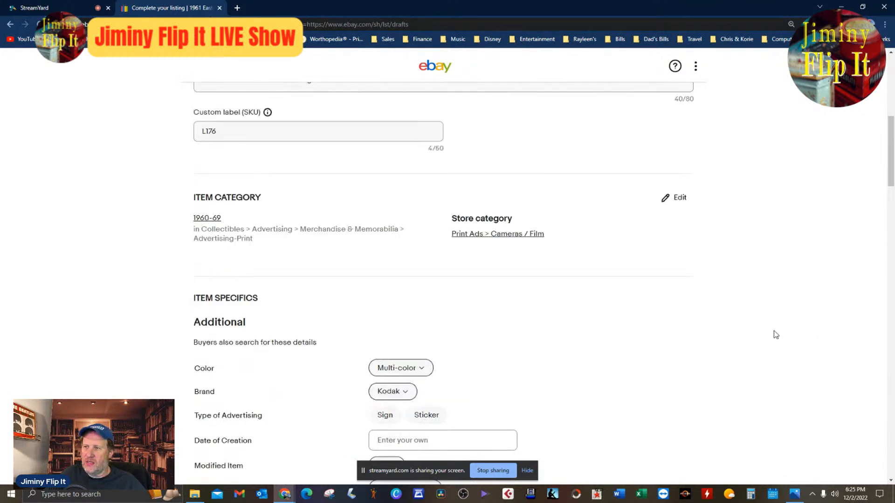
{"action": "scroll", "coordinate": [768, 335], "scroll_direction": "down", "scroll_amount": 4}
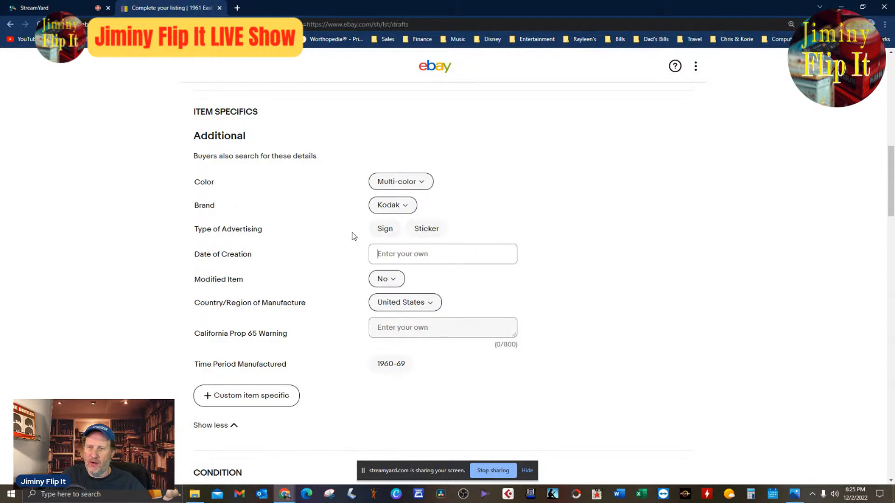
{"action": "scroll", "coordinate": [485, 245], "scroll_direction": "up", "scroll_amount": 4}
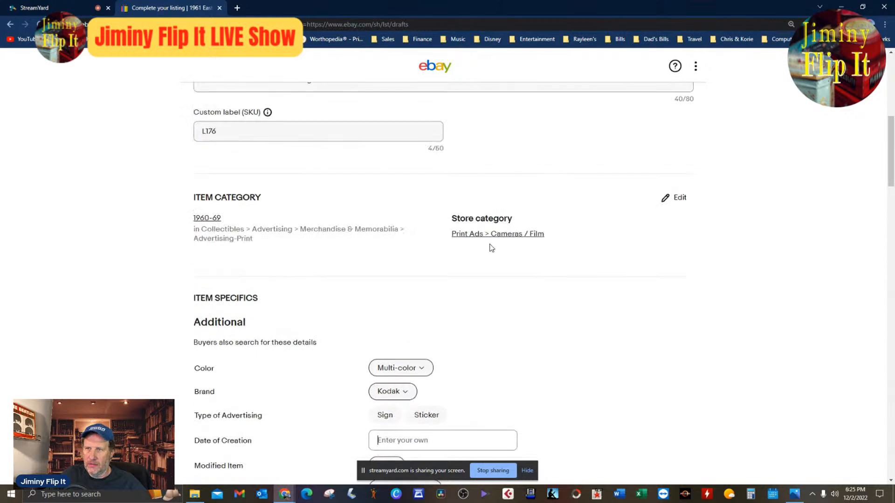
{"action": "scroll", "coordinate": [568, 329], "scroll_direction": "down", "scroll_amount": 8}
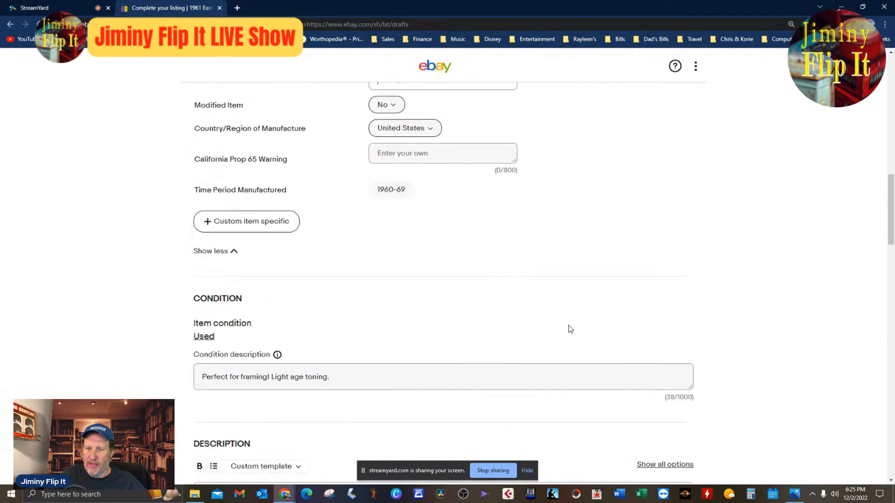
{"action": "scroll", "coordinate": [570, 329], "scroll_direction": "down", "scroll_amount": 4}
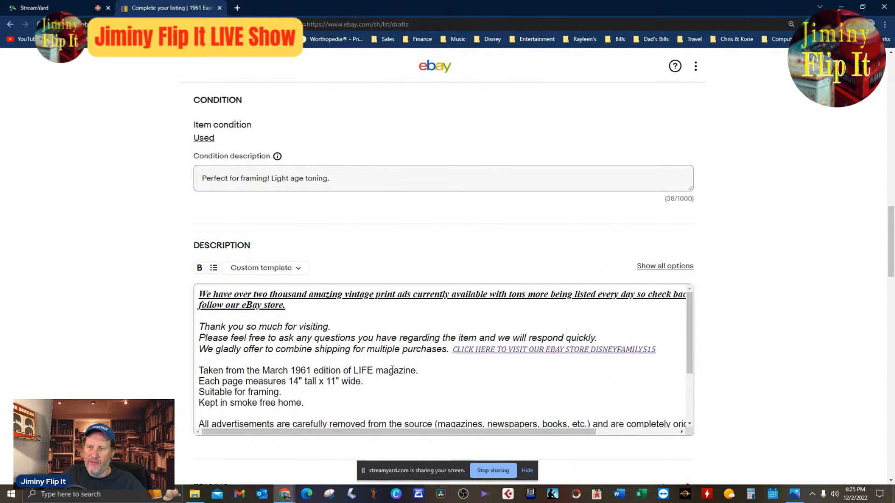
{"action": "left_click", "coordinate": [268, 370]}
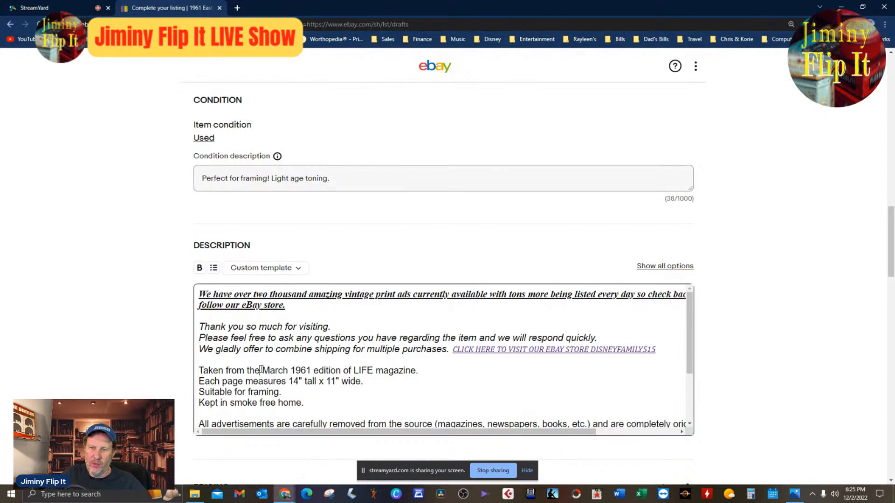
{"action": "left_click_drag", "start_coordinate": [261, 370], "coordinate": [443, 376]}
{"action": "left_click", "coordinate": [470, 379]}
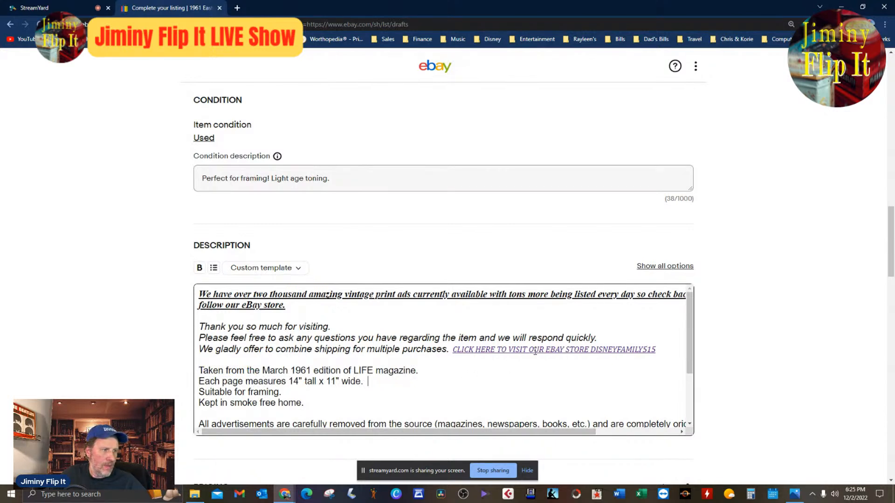
{"action": "scroll", "coordinate": [586, 346], "scroll_direction": "up", "scroll_amount": 15}
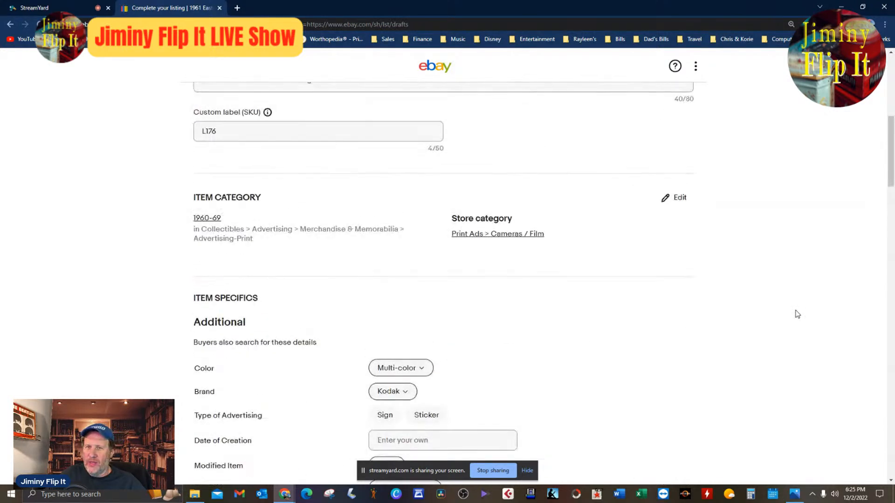
{"action": "scroll", "coordinate": [797, 315], "scroll_direction": "up", "scroll_amount": 4}
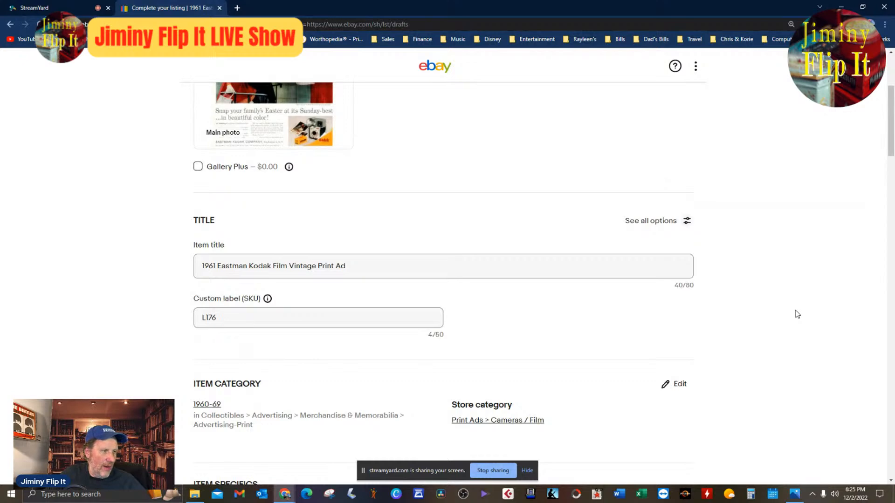
Set Type of Advertising in the item specifics to the custom value Print Ad.
{"action": "scroll", "coordinate": [798, 315], "scroll_direction": "down", "scroll_amount": 4}
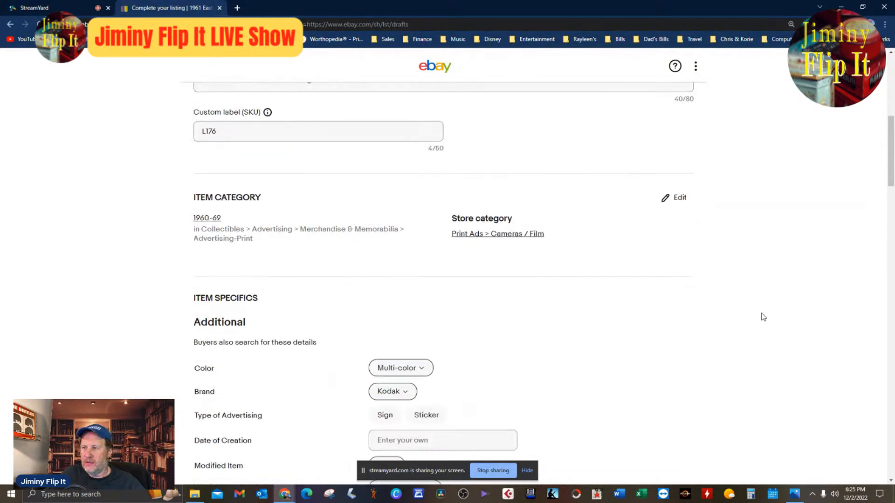
{"action": "scroll", "coordinate": [634, 353], "scroll_direction": "down", "scroll_amount": 4}
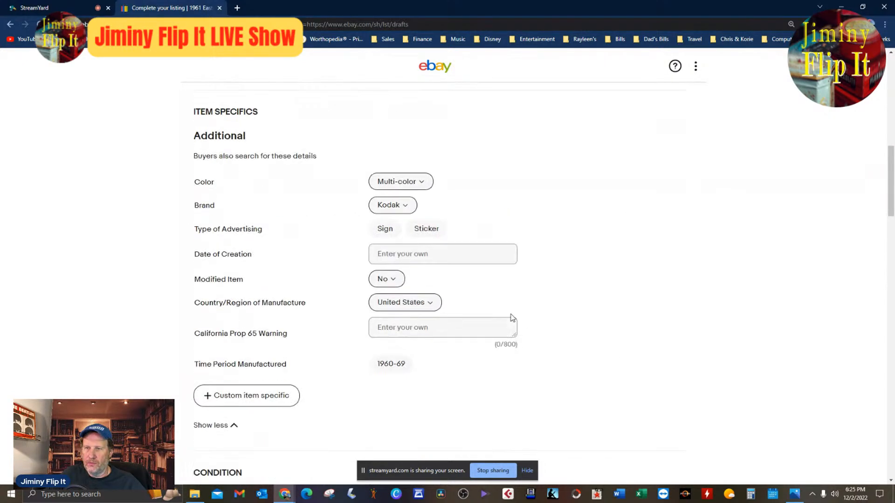
{"action": "left_click", "coordinate": [387, 228]}
{"action": "left_click", "coordinate": [401, 231]}
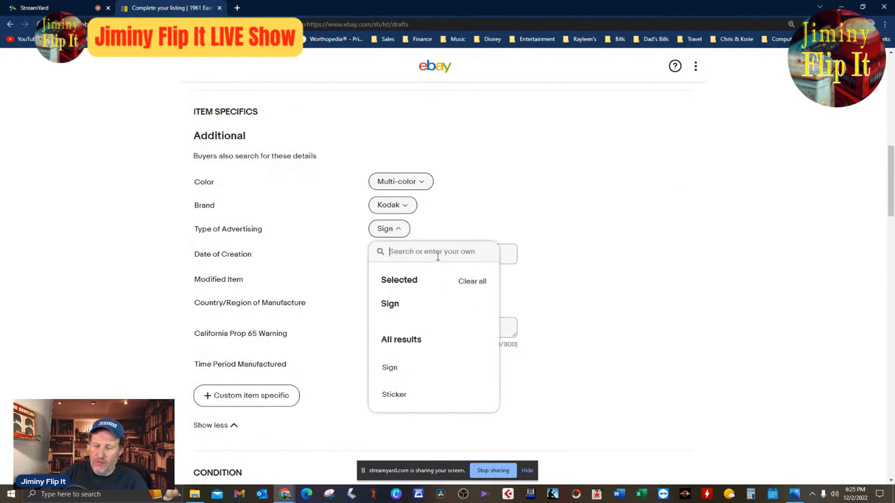
{"action": "type", "text": "Print Ad"}
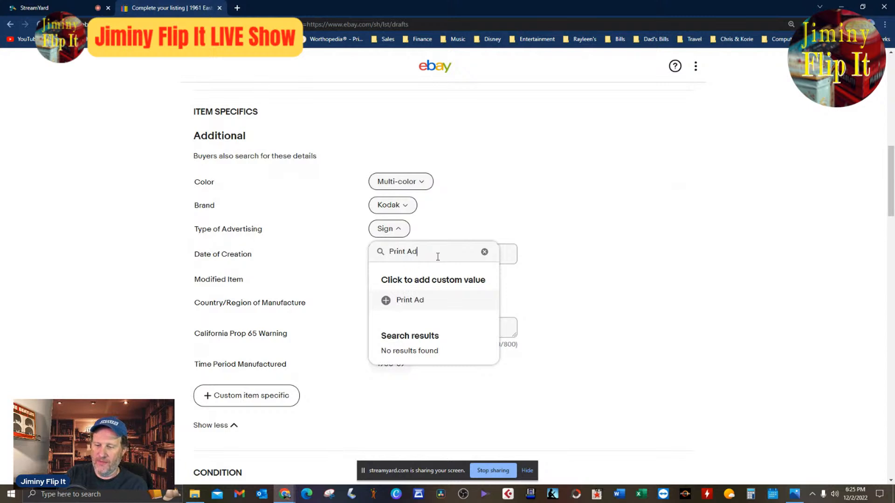
{"action": "left_click", "coordinate": [396, 296]}
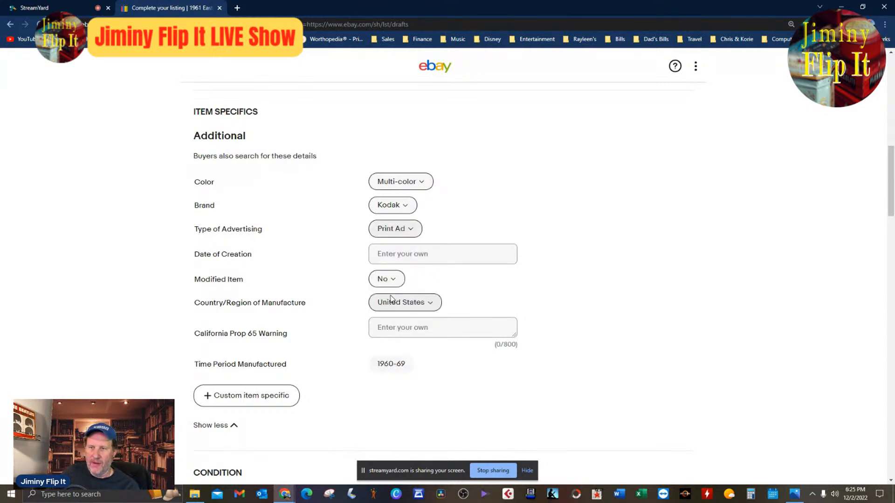
Review the draft's photo, title, item specifics, condition, description, pricing, promoted listing settings and preferences.
{"action": "scroll", "coordinate": [813, 233], "scroll_direction": "up", "scroll_amount": 12}
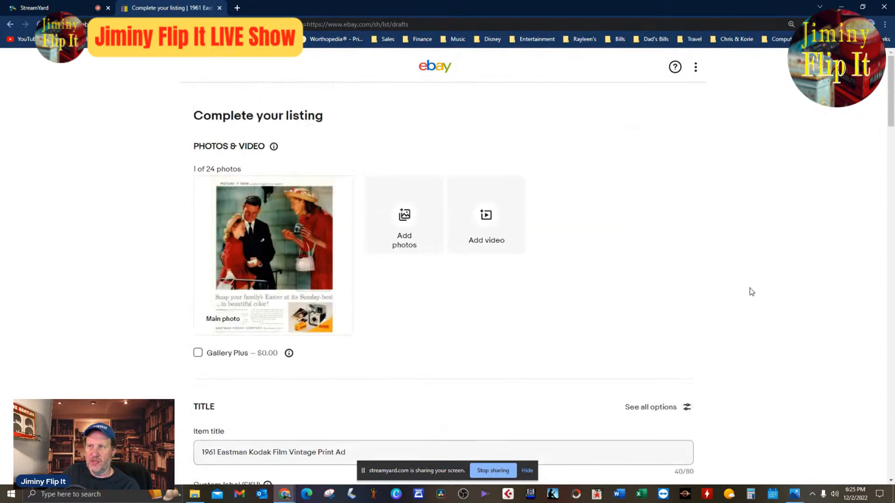
{"action": "scroll", "coordinate": [752, 292], "scroll_direction": "down", "scroll_amount": 10}
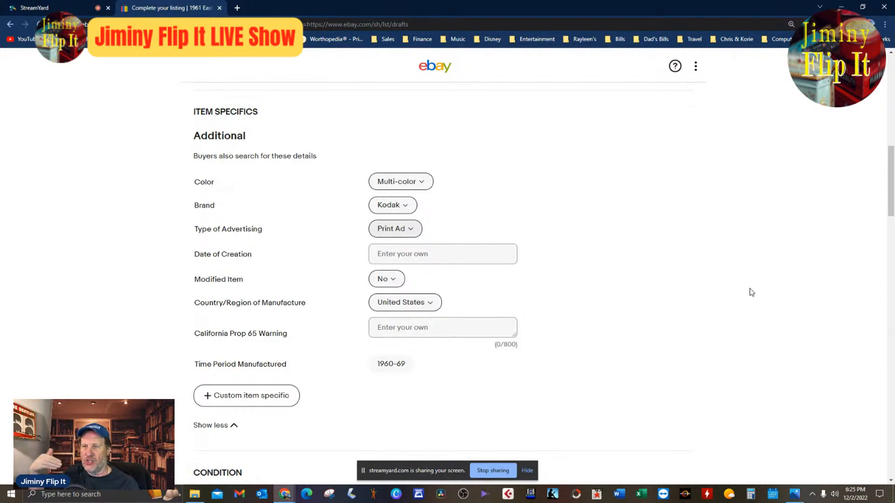
{"action": "scroll", "coordinate": [751, 292], "scroll_direction": "up", "scroll_amount": 8}
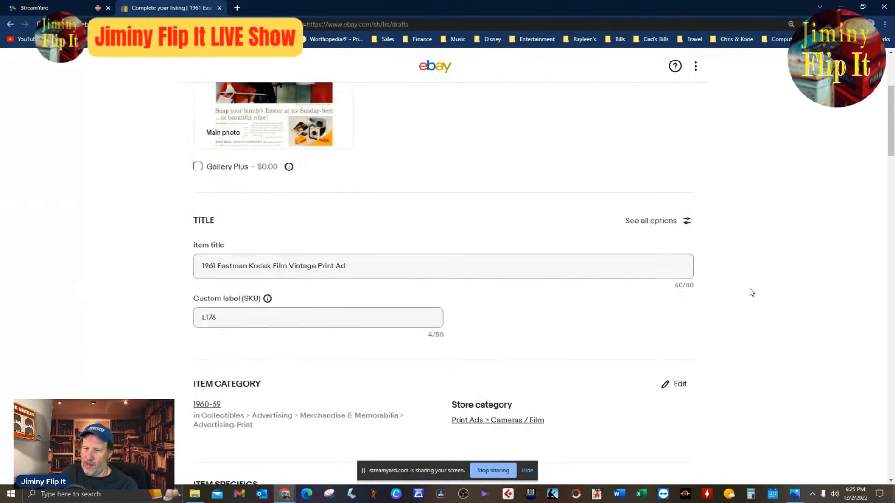
{"action": "scroll", "coordinate": [752, 292], "scroll_direction": "down", "scroll_amount": 8}
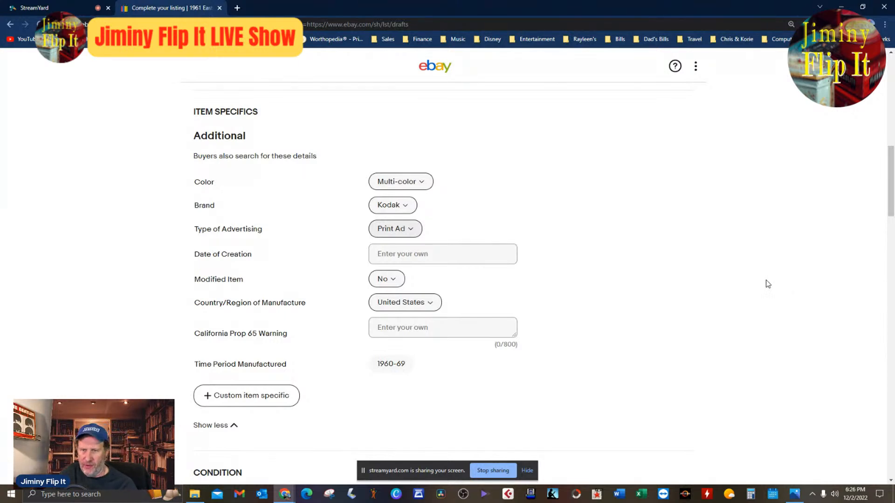
{"action": "scroll", "coordinate": [703, 259], "scroll_direction": "down", "scroll_amount": 4}
{"action": "scroll", "coordinate": [673, 313], "scroll_direction": "down", "scroll_amount": 4}
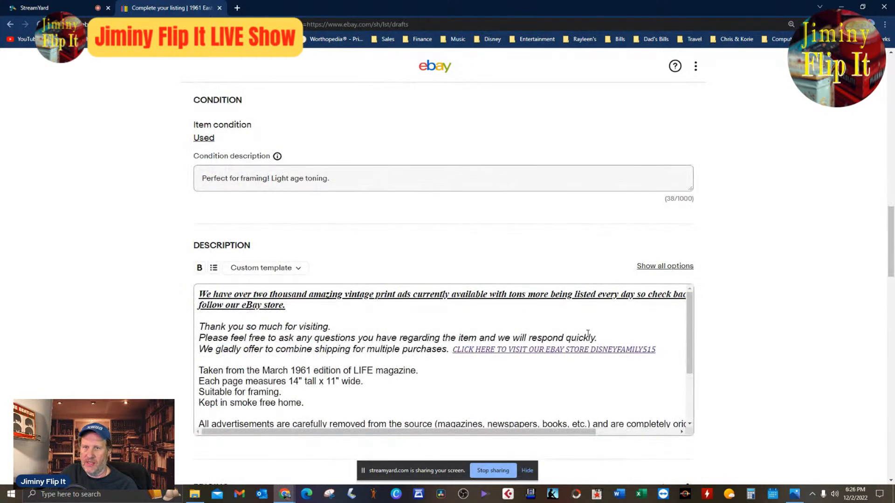
{"action": "scroll", "coordinate": [706, 344], "scroll_direction": "down", "scroll_amount": 8}
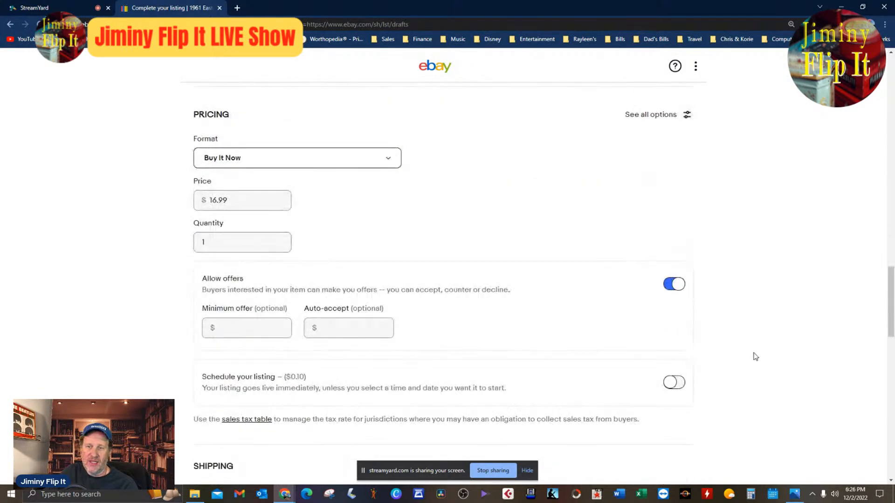
{"action": "scroll", "coordinate": [753, 355], "scroll_direction": "up", "scroll_amount": 15}
{"action": "scroll", "coordinate": [755, 356], "scroll_direction": "down", "scroll_amount": 12}
{"action": "scroll", "coordinate": [755, 356], "scroll_direction": "down", "scroll_amount": 10}
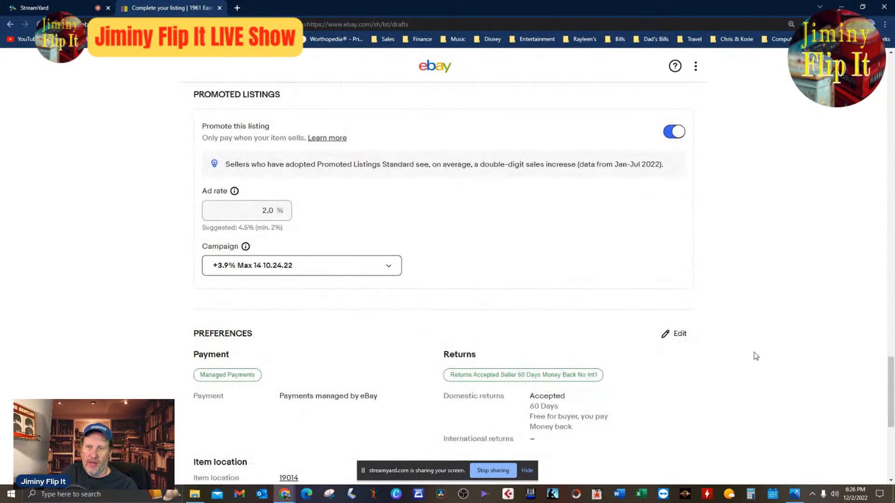
{"action": "scroll", "coordinate": [749, 344], "scroll_direction": "down", "scroll_amount": 6}
{"action": "scroll", "coordinate": [753, 345], "scroll_direction": "up", "scroll_amount": 20}
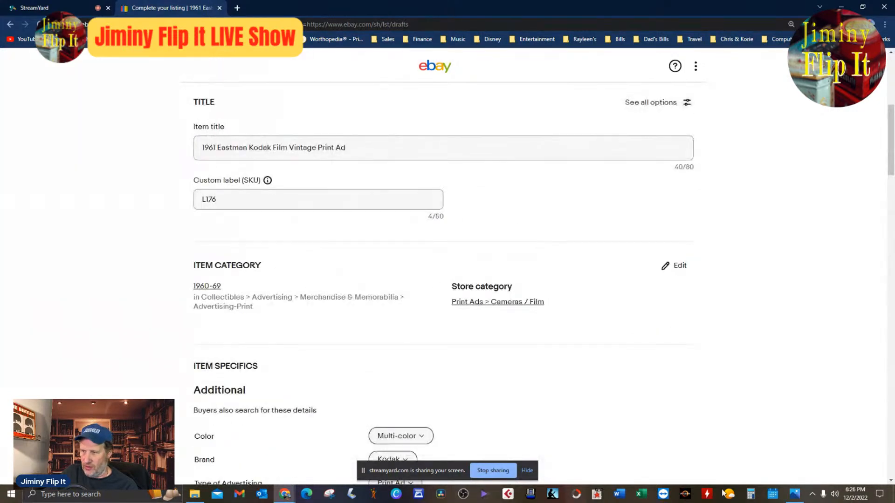
Switch to the Photos app, examine the scanned ad's picture, headline and body text up close, and return to the eBay draft.
{"action": "left_click", "coordinate": [794, 496]}
{"action": "scroll", "coordinate": [569, 326], "scroll_direction": "up", "scroll_amount": 5}
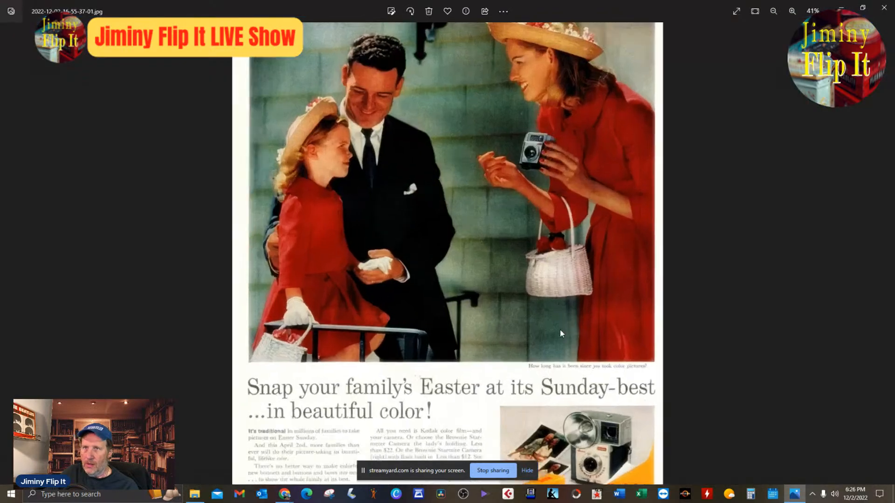
{"action": "scroll", "coordinate": [566, 311], "scroll_direction": "up", "scroll_amount": 1}
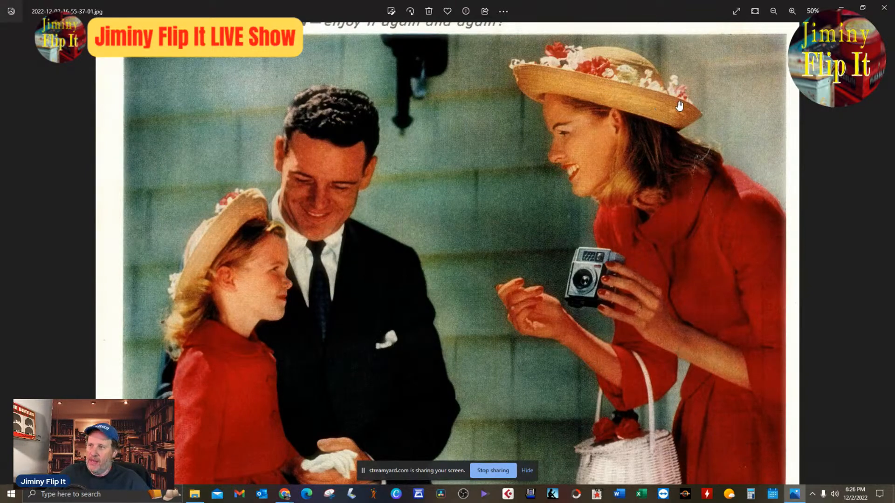
{"action": "left_click_drag", "start_coordinate": [680, 107], "coordinate": [661, 133]}
{"action": "scroll", "coordinate": [655, 326], "scroll_direction": "down", "scroll_amount": 5}
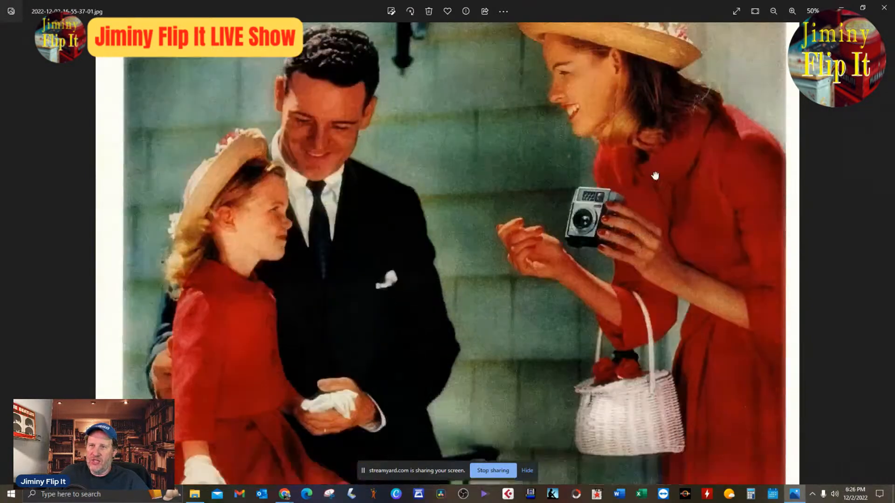
{"action": "scroll", "coordinate": [655, 326], "scroll_direction": "down", "scroll_amount": 10}
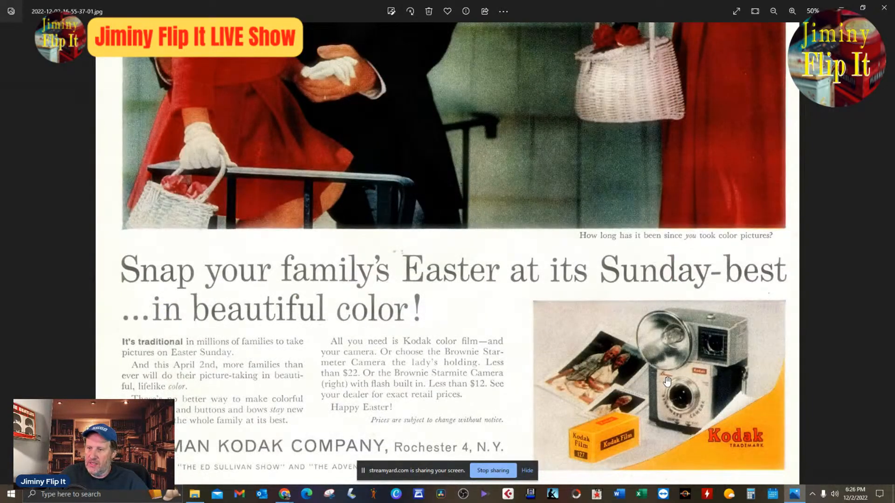
{"action": "scroll", "coordinate": [668, 381], "scroll_direction": "up", "scroll_amount": 1}
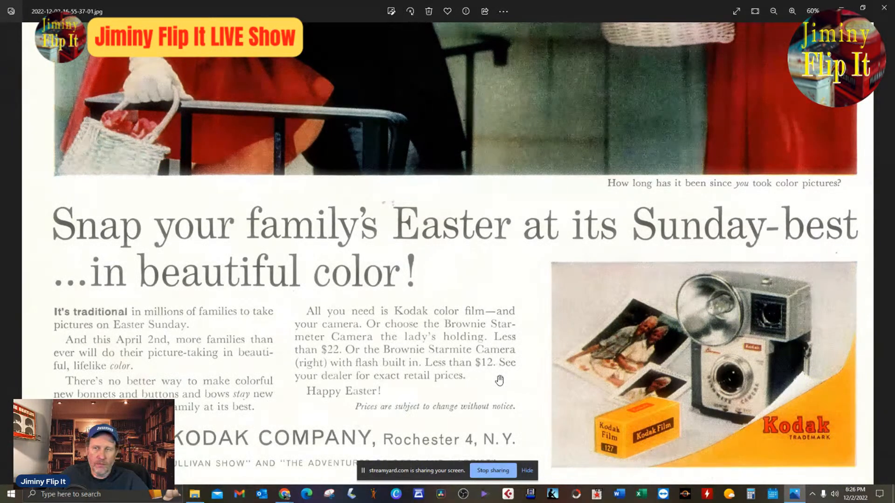
{"action": "scroll", "coordinate": [500, 381], "scroll_direction": "down", "scroll_amount": 3}
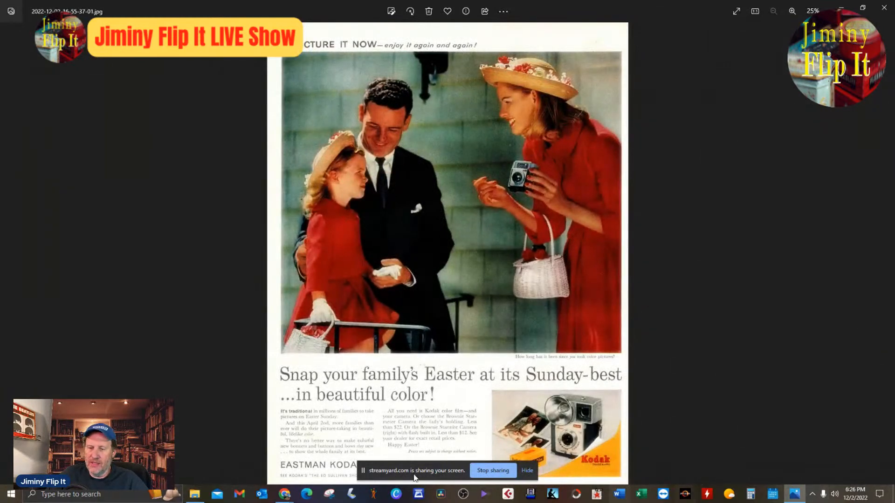
{"action": "mouse_move", "coordinate": [284, 493]}
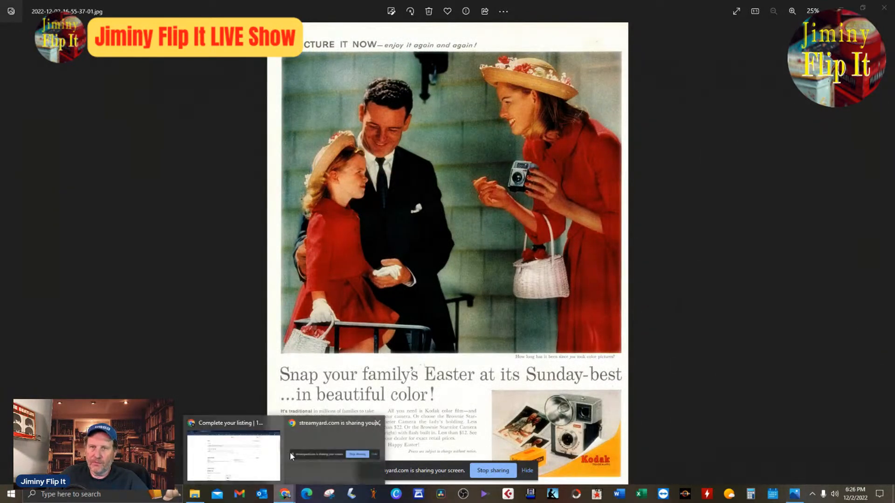
{"action": "left_click", "coordinate": [265, 459]}
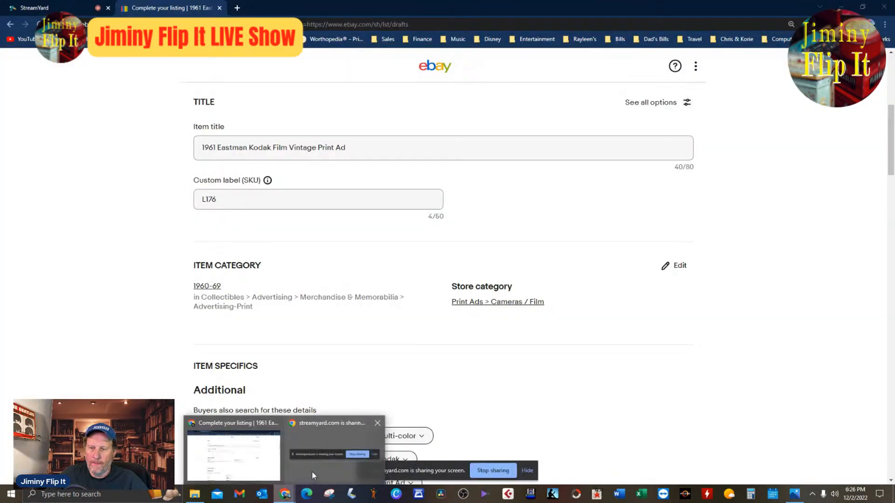
Switch to StreamYard, show the viewer comment "Is 6 bit only for postcards?" on the stream, hide it and return to the eBay draft.
{"action": "left_click", "coordinate": [34, 7]}
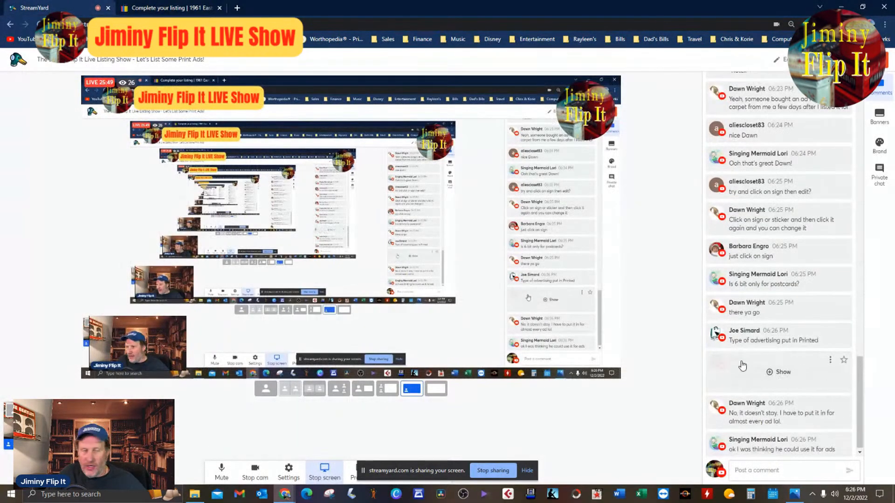
{"action": "left_click", "coordinate": [746, 363]}
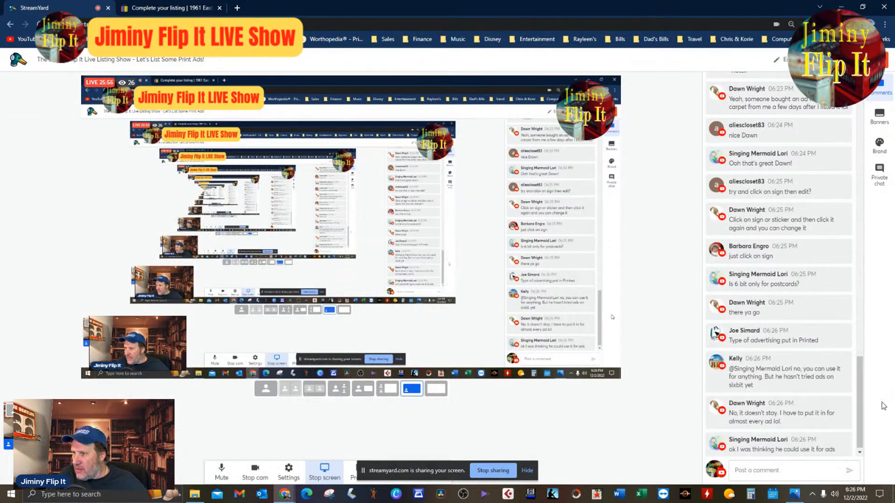
{"action": "left_click", "coordinate": [773, 285]}
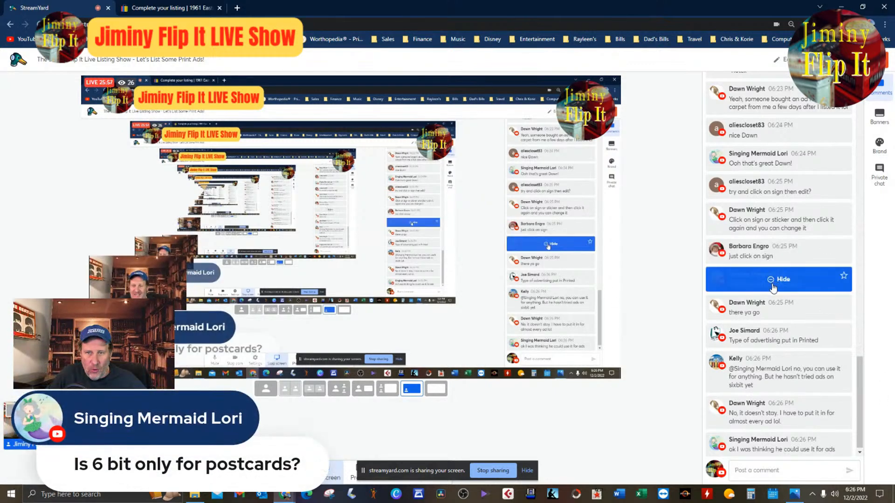
{"action": "left_click", "coordinate": [773, 285]}
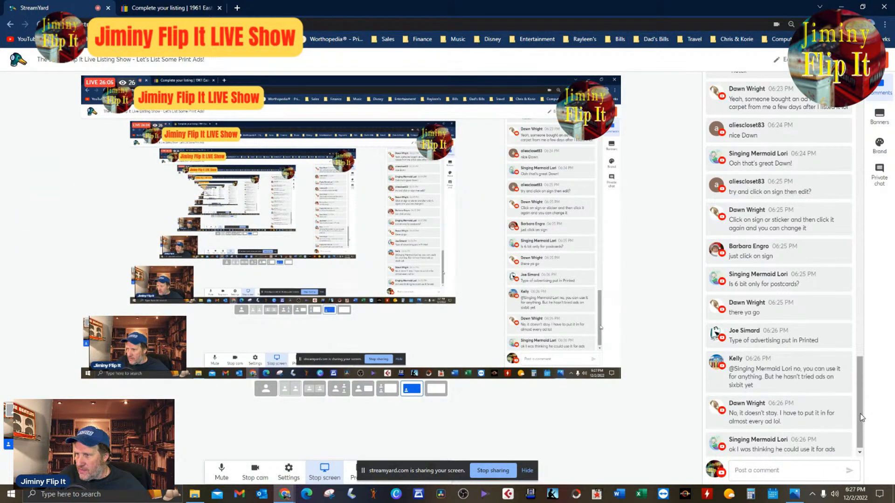
{"action": "left_click", "coordinate": [197, 13]}
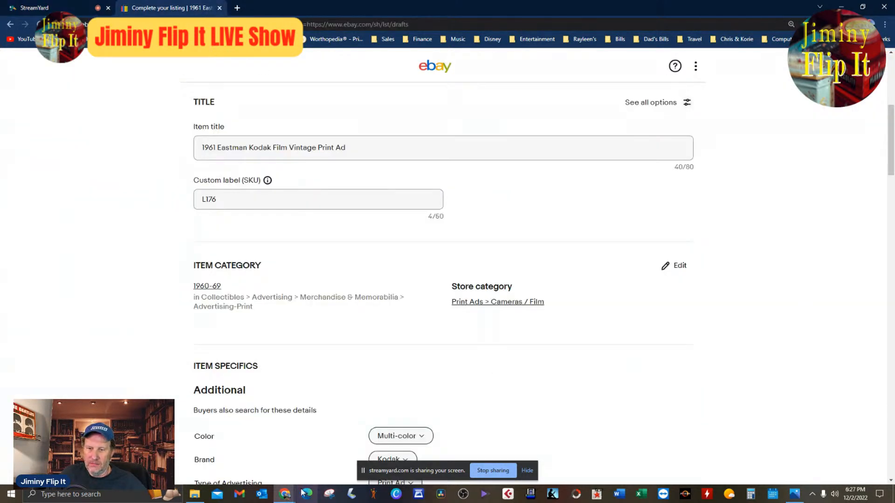
Examine the ad scan in Photos for the product wording around the headline and camera, and minimize it to return to the draft.
{"action": "left_click", "coordinate": [794, 492]}
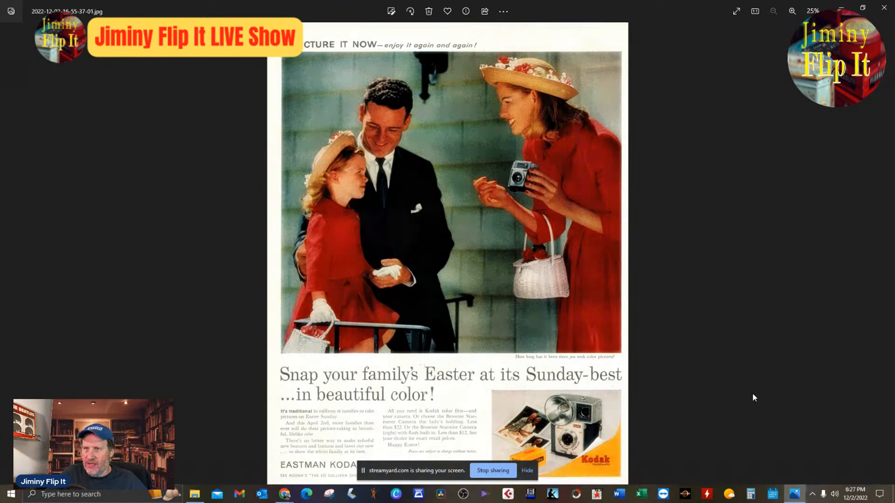
{"action": "scroll", "coordinate": [546, 306], "scroll_direction": "up", "scroll_amount": 3}
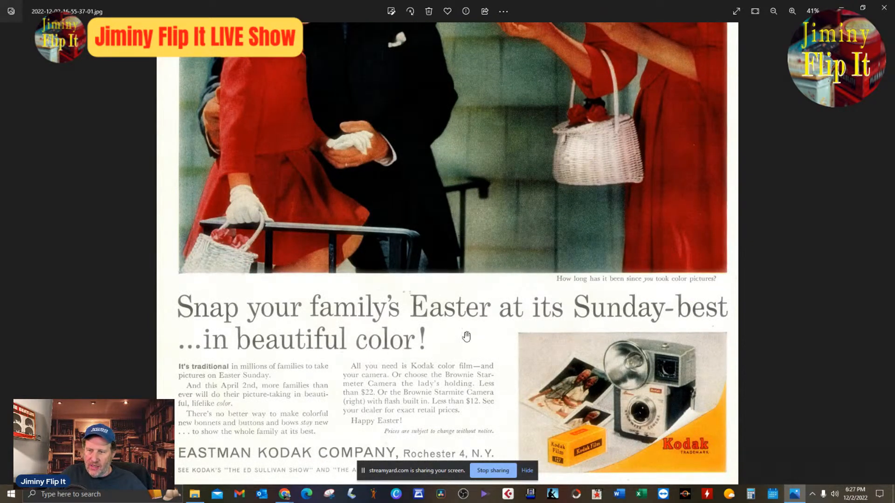
{"action": "scroll", "coordinate": [466, 337], "scroll_direction": "up", "scroll_amount": 2}
{"action": "scroll", "coordinate": [536, 312], "scroll_direction": "down", "scroll_amount": 4}
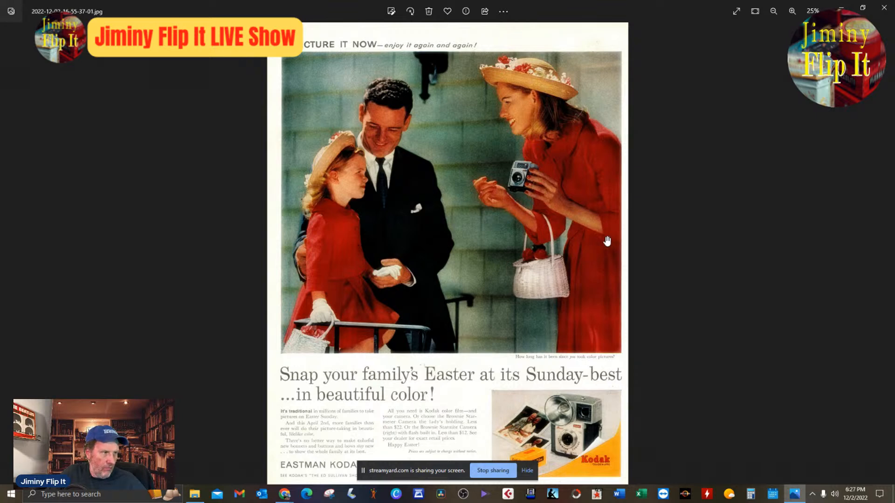
{"action": "left_click", "coordinate": [849, 8]}
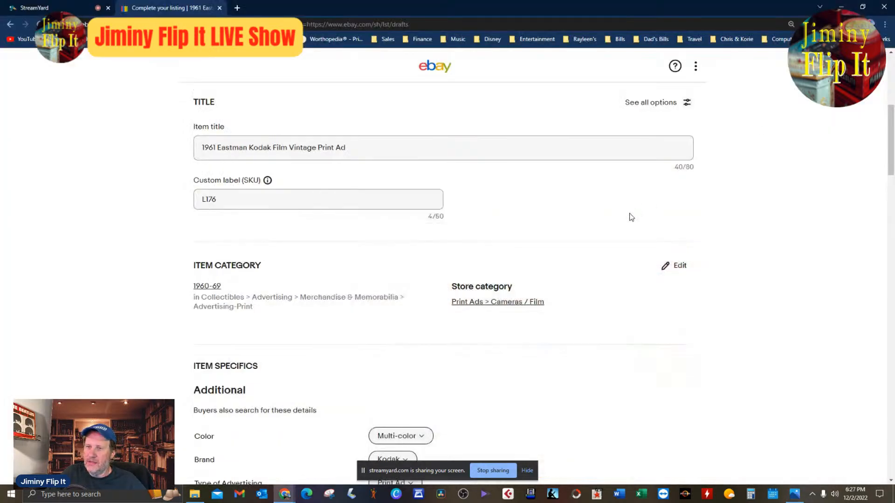
Extend the item title to "1961 Eastman Kodak Film Brownie Camera Vintage Print Ad Easter".
{"action": "left_click", "coordinate": [422, 140]}
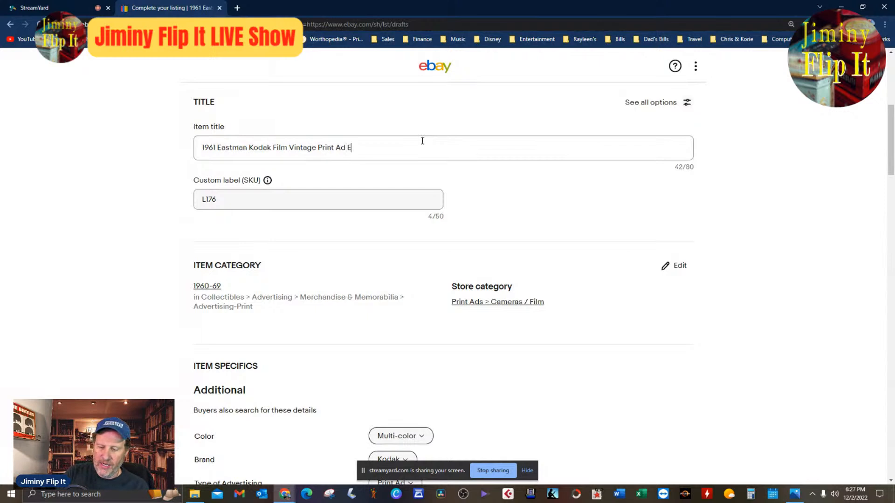
{"action": "type", "text": "Easter B"}
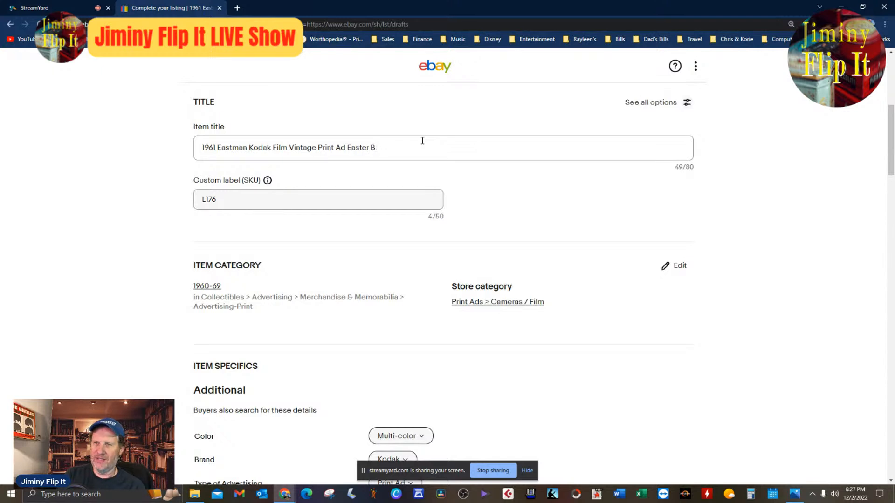
{"action": "key", "text": "BackSpace"}
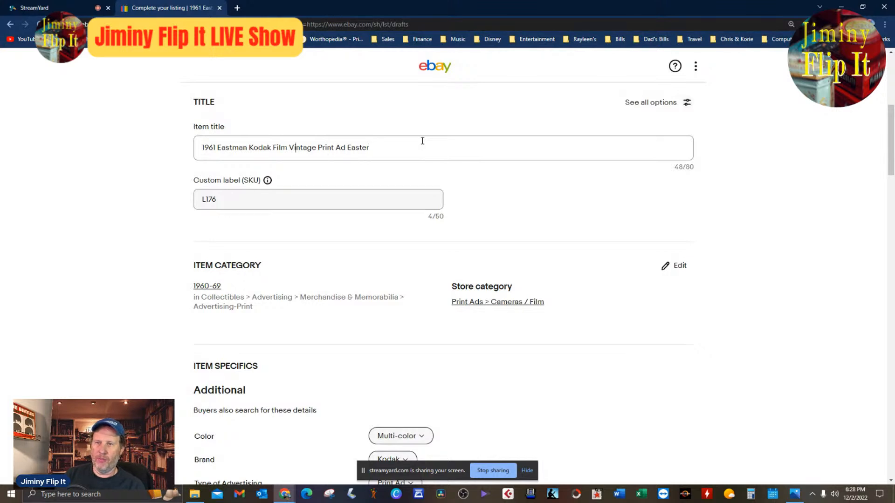
{"action": "type", "text": "Brownie Ca"}
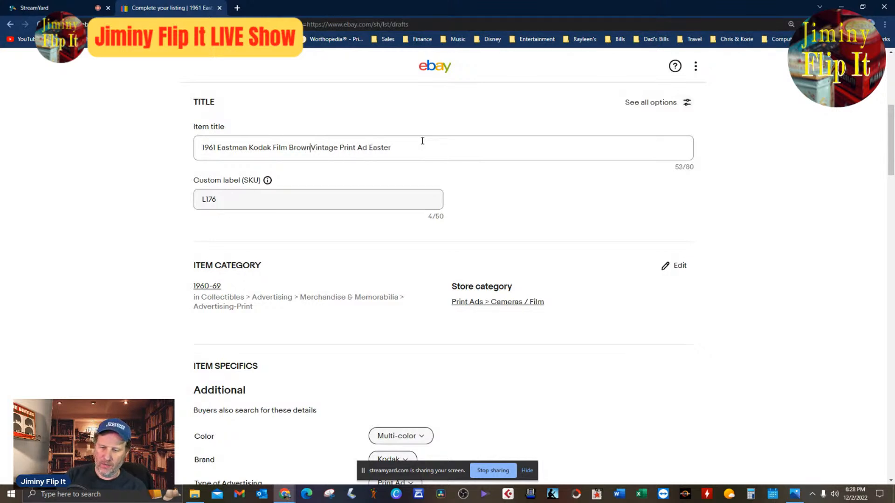
{"action": "type", "text": "mera"}
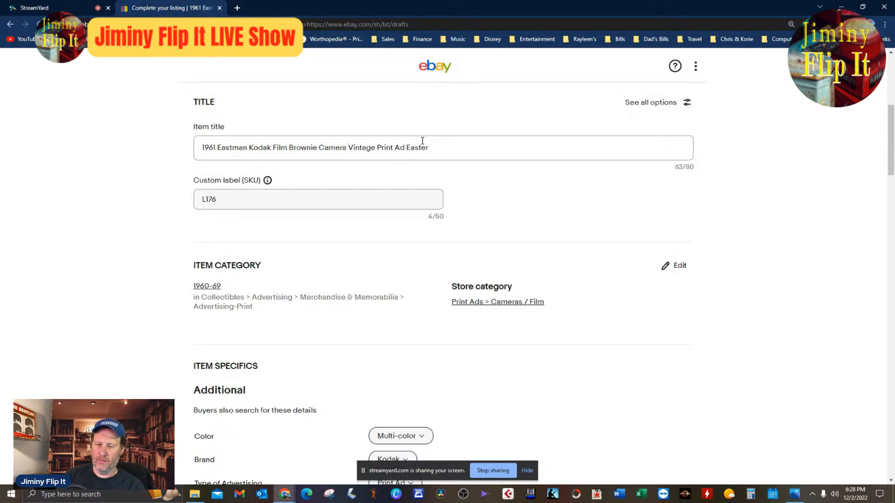
{"action": "key", "text": "End"}
{"action": "type", "text": "Family E"}
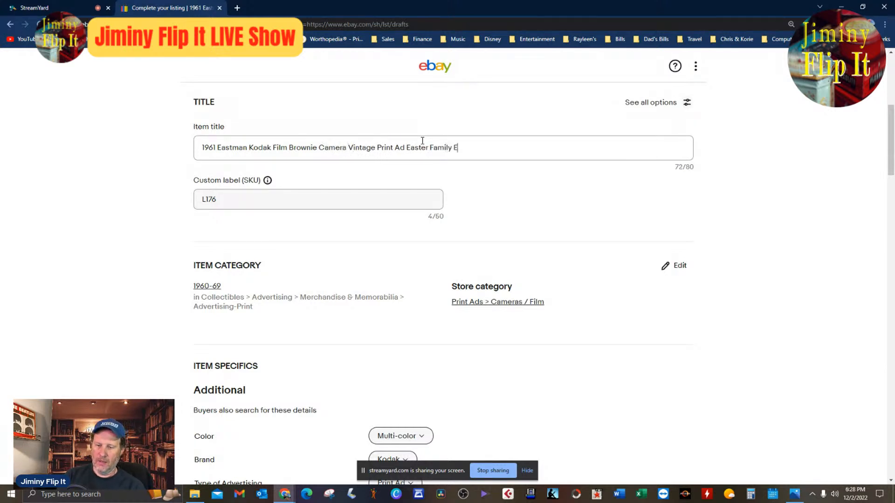
{"action": "type", "text": "d Sulliv"}
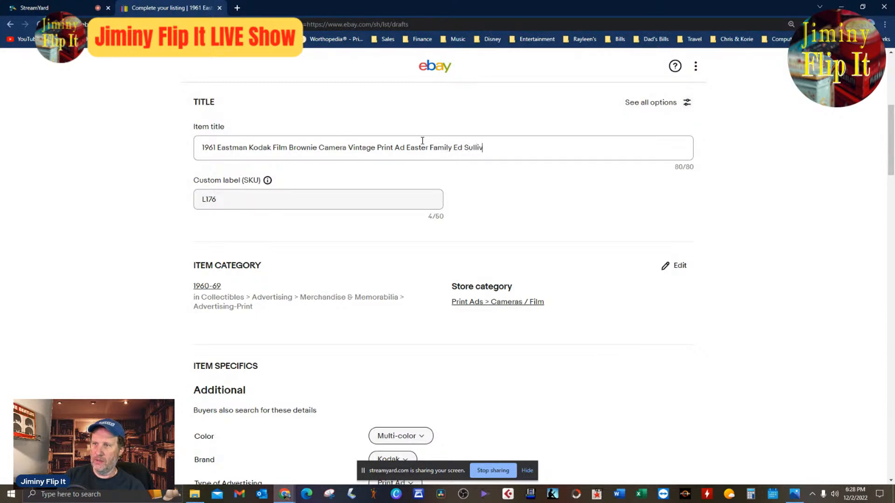
{"action": "key", "text": "BackSpace"}
{"action": "key", "text": "BackSpace"}
{"action": "key", "text": "BackSpace"}
{"action": "key", "text": "BackSpace"}
{"action": "key", "text": "BackSpace"}
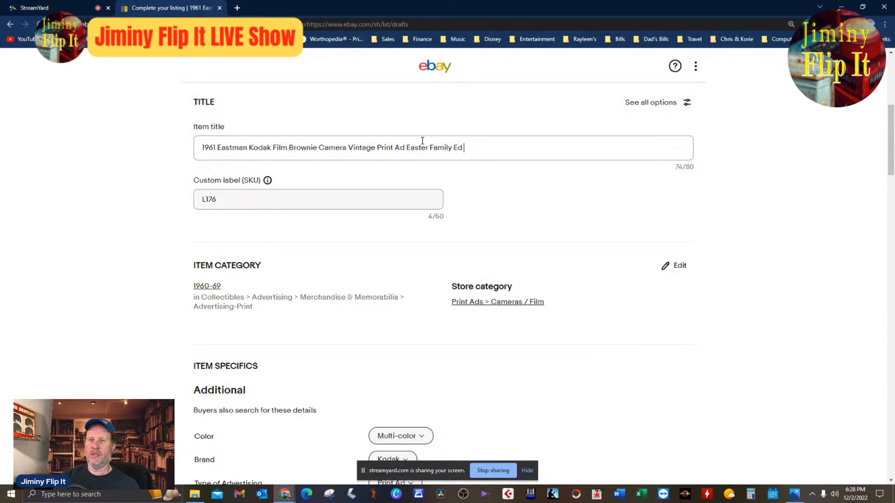
{"action": "key", "text": "BackSpace"}
{"action": "key", "text": "BackSpace"}
{"action": "key", "text": "BackSpace"}
{"action": "key", "text": "BackSpace"}
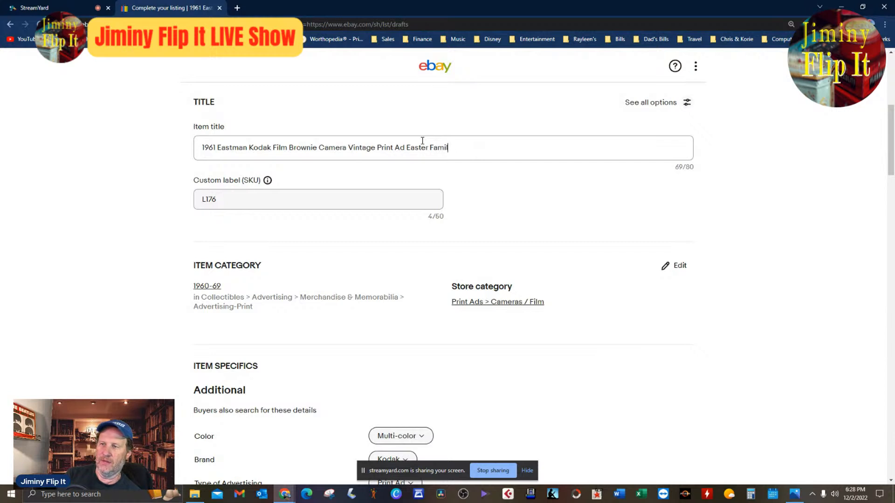
{"action": "key", "text": "BackSpace"}
{"action": "key", "text": "BackSpace"}
{"action": "key", "text": "BackSpace"}
{"action": "key", "text": "BackSpace"}
{"action": "key", "text": "BackSpace"}
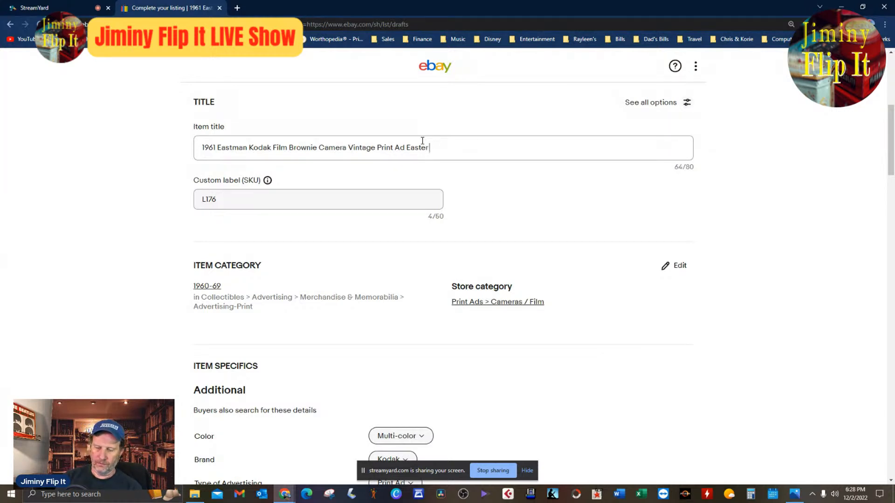
Append "Ed Sullivan" to the end of the item title.
{"action": "type", "text": "Ed Sullivan"}
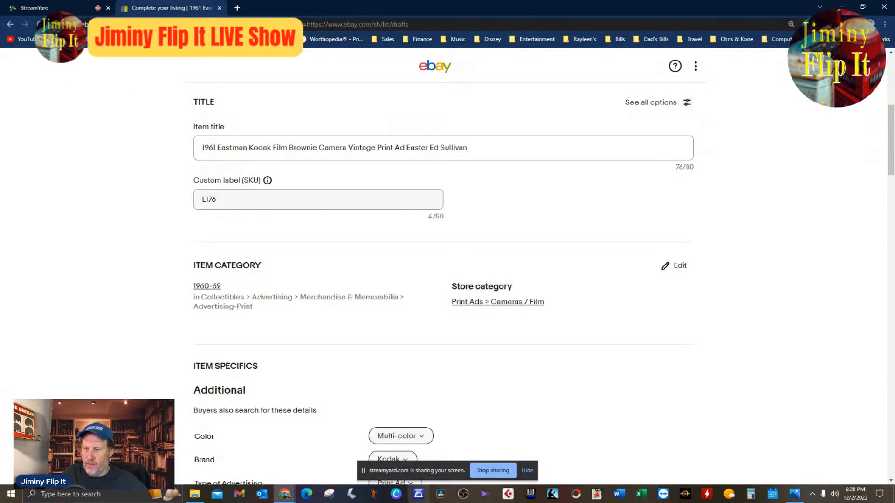
Switch to the Photos app, examine the ad scan's headline, body text and camera picture up close, and close it to return to the draft.
{"action": "left_click", "coordinate": [795, 493]}
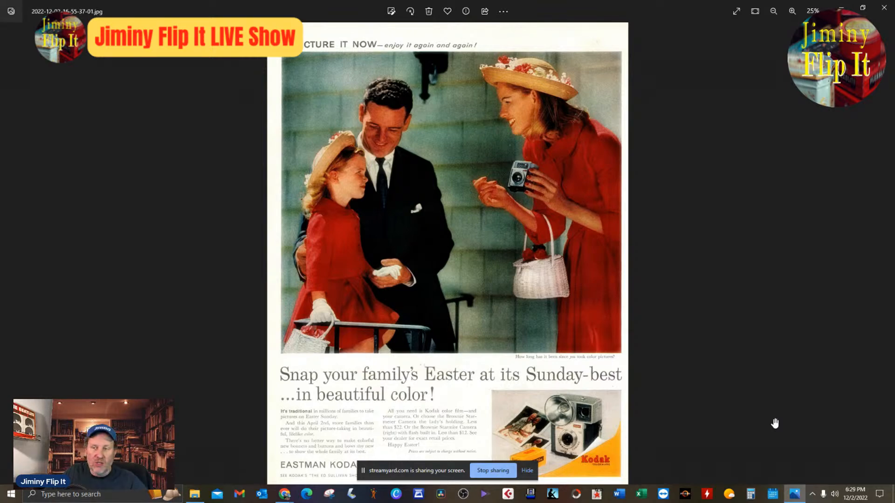
{"action": "scroll", "coordinate": [695, 314], "scroll_direction": "up", "scroll_amount": 5}
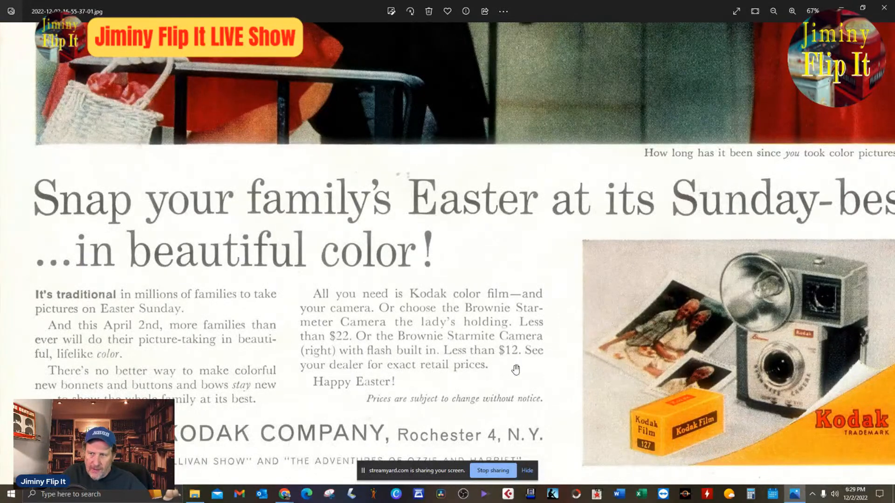
{"action": "scroll", "coordinate": [540, 289], "scroll_direction": "down", "scroll_amount": 2}
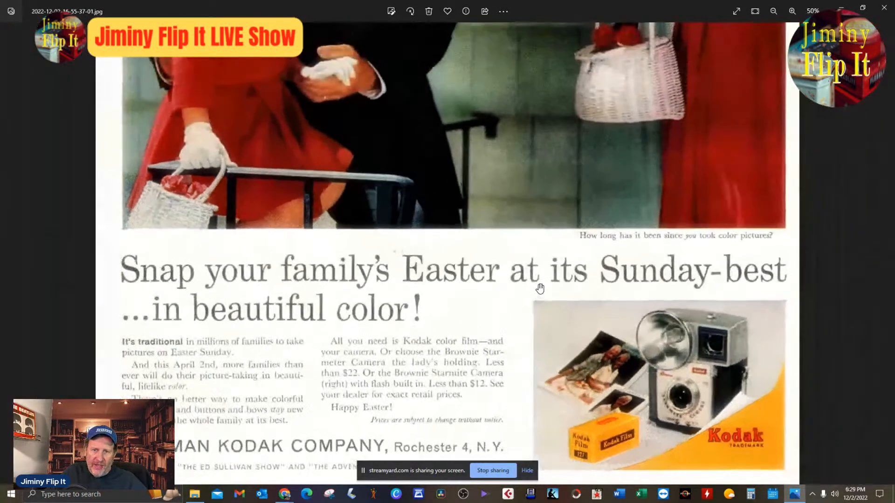
{"action": "scroll", "coordinate": [540, 288], "scroll_direction": "down", "scroll_amount": 2}
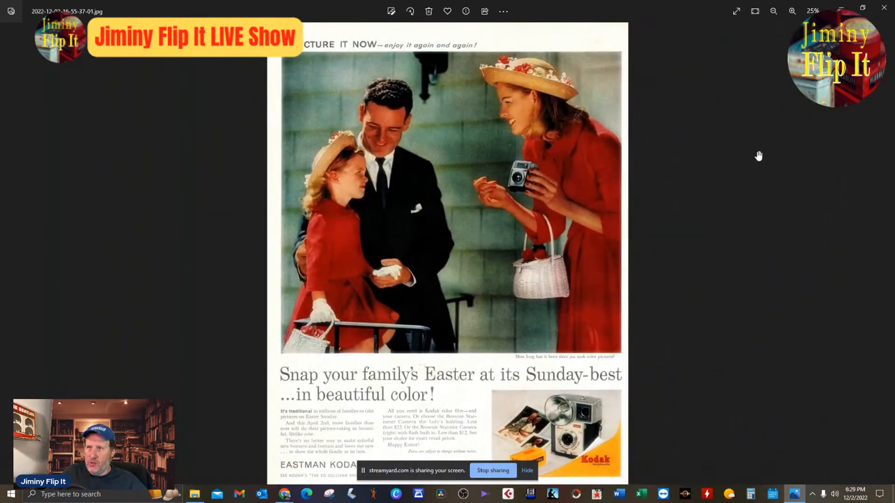
{"action": "left_click", "coordinate": [884, 7]}
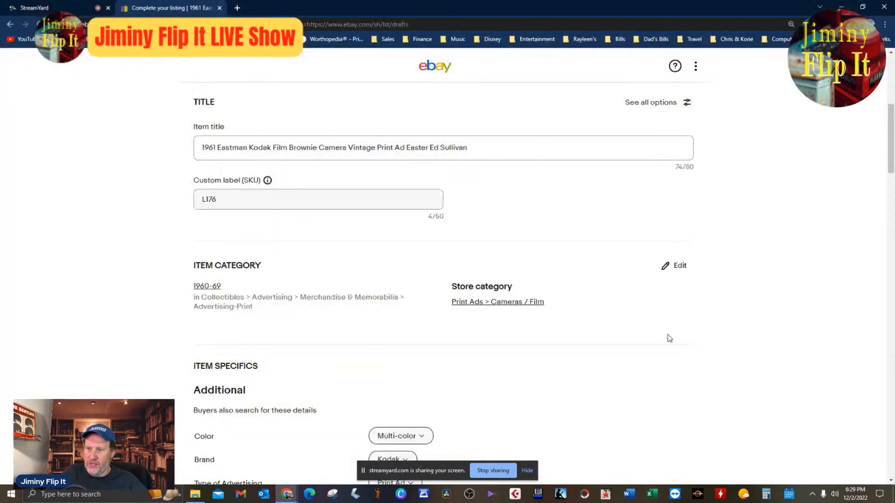
Set the Date of Creation item specific to 1961.
{"action": "scroll", "coordinate": [671, 384], "scroll_direction": "down", "scroll_amount": 10}
{"action": "scroll", "coordinate": [671, 384], "scroll_direction": "up", "scroll_amount": 15}
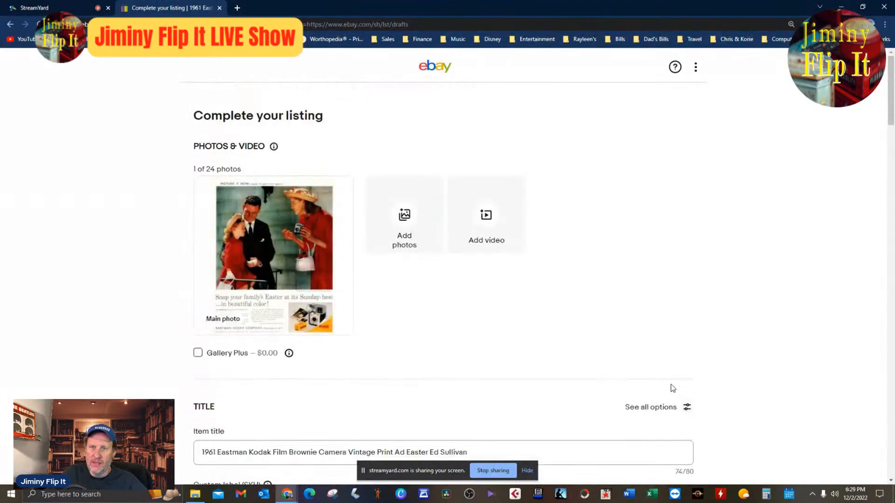
{"action": "scroll", "coordinate": [670, 384], "scroll_direction": "down", "scroll_amount": 4}
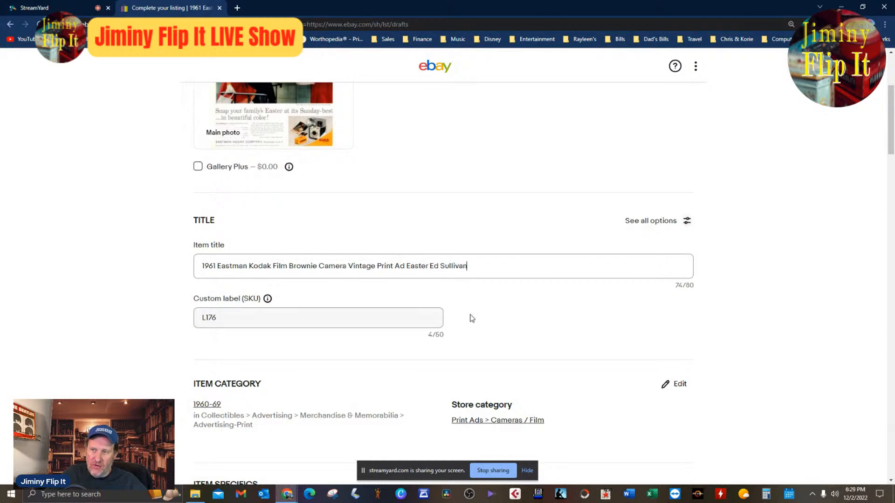
{"action": "scroll", "coordinate": [472, 319], "scroll_direction": "up", "scroll_amount": 4}
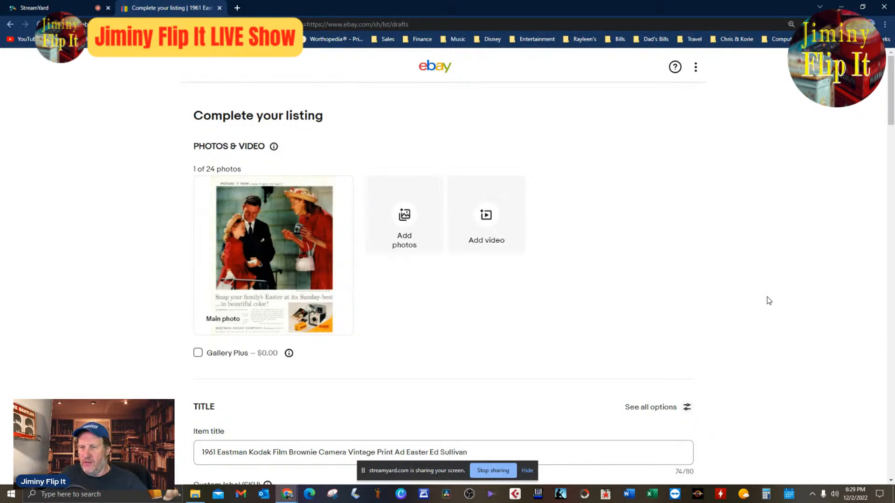
{"action": "scroll", "coordinate": [769, 301], "scroll_direction": "down", "scroll_amount": 10}
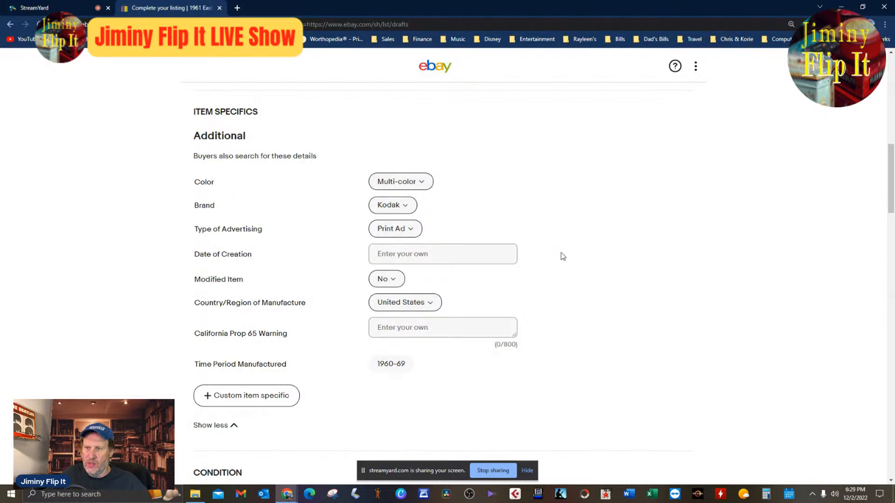
{"action": "left_click", "coordinate": [470, 258]}
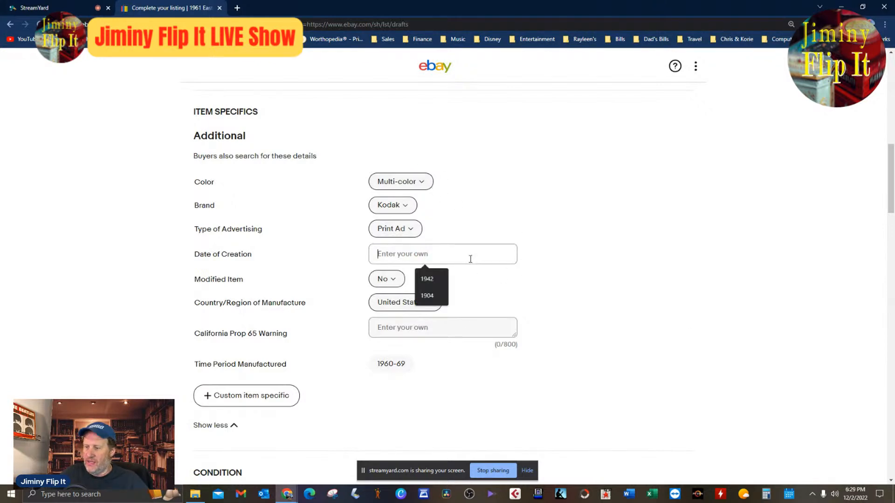
{"action": "type", "text": "1961"}
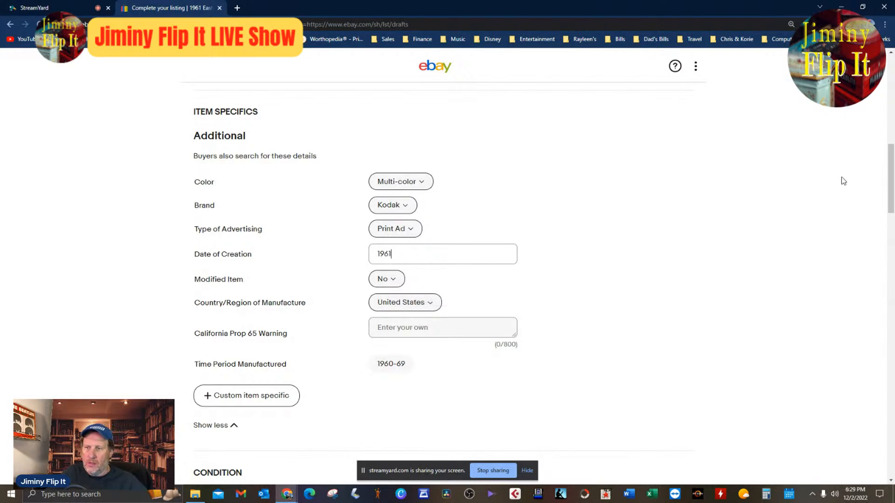
{"action": "left_click", "coordinate": [815, 195]}
Review the condition, description, pricing, shipping and promotion settings of the Kodak ad draft, and publish the listing.
{"action": "scroll", "coordinate": [815, 195], "scroll_direction": "down", "scroll_amount": 8}
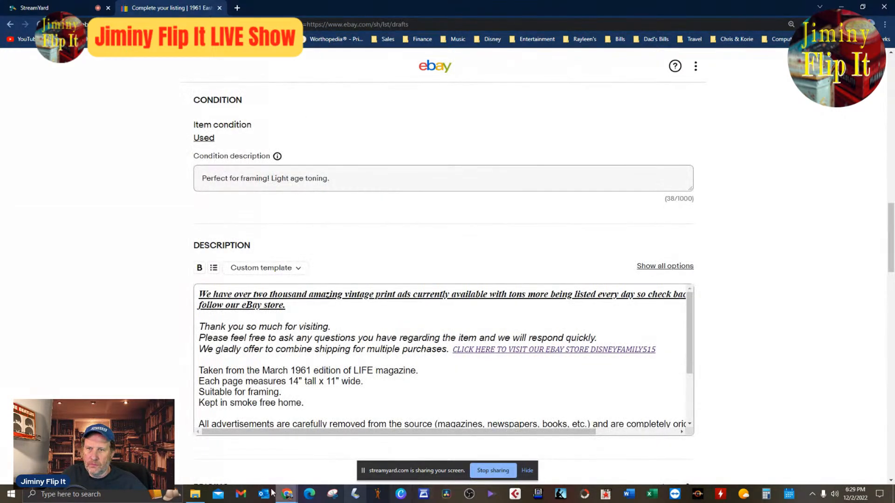
{"action": "scroll", "coordinate": [424, 383], "scroll_direction": "down", "scroll_amount": 3}
{"action": "scroll", "coordinate": [859, 346], "scroll_direction": "down", "scroll_amount": 8}
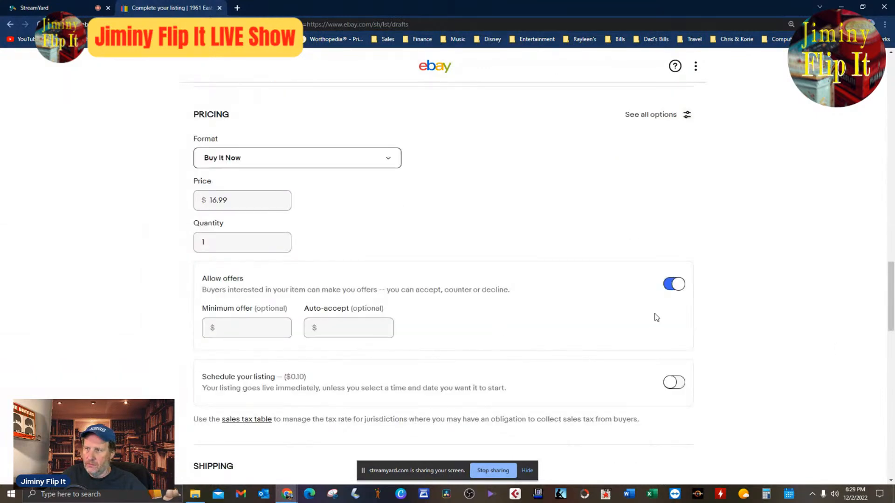
{"action": "scroll", "coordinate": [542, 287], "scroll_direction": "down", "scroll_amount": 4}
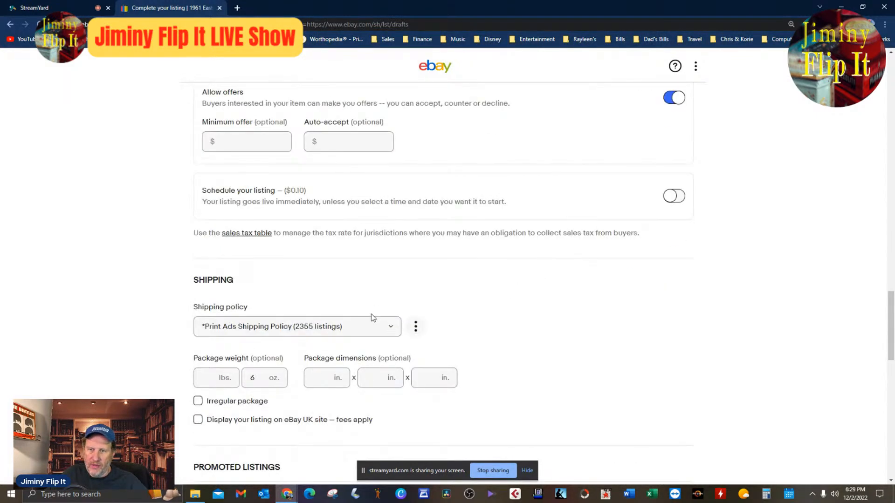
{"action": "scroll", "coordinate": [525, 327], "scroll_direction": "down", "scroll_amount": 8}
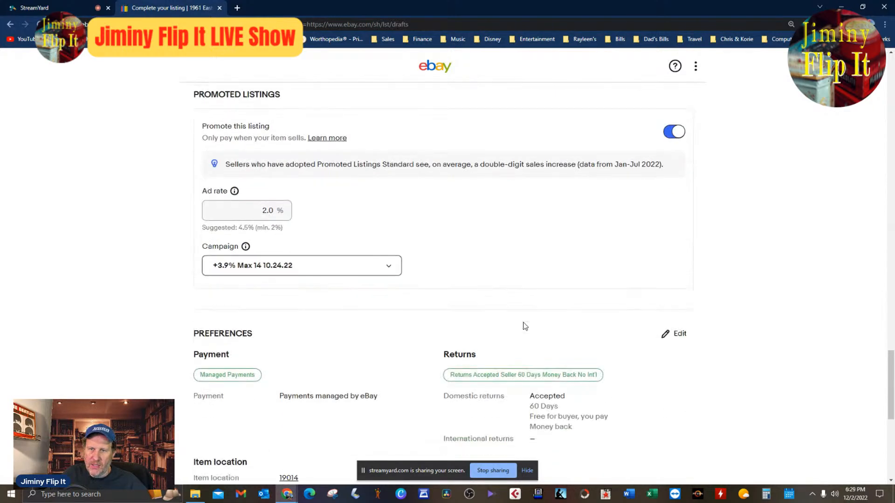
{"action": "scroll", "coordinate": [525, 326], "scroll_direction": "down", "scroll_amount": 8}
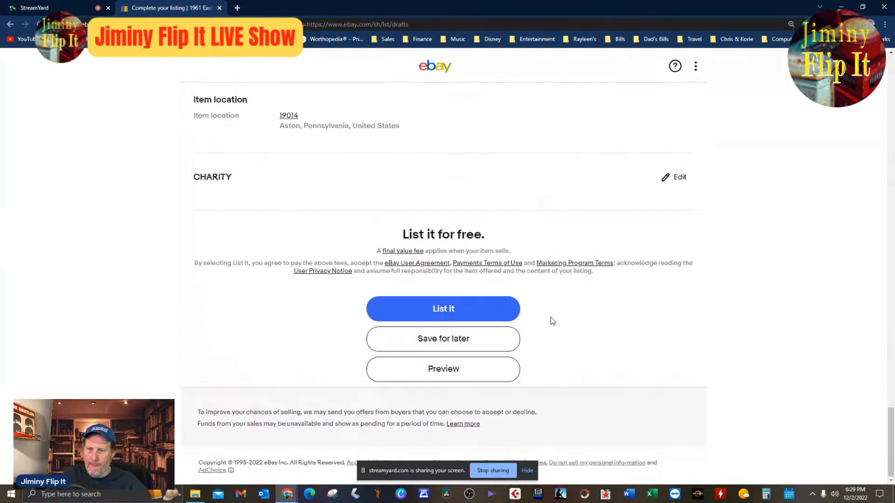
{"action": "left_click", "coordinate": [488, 309]}
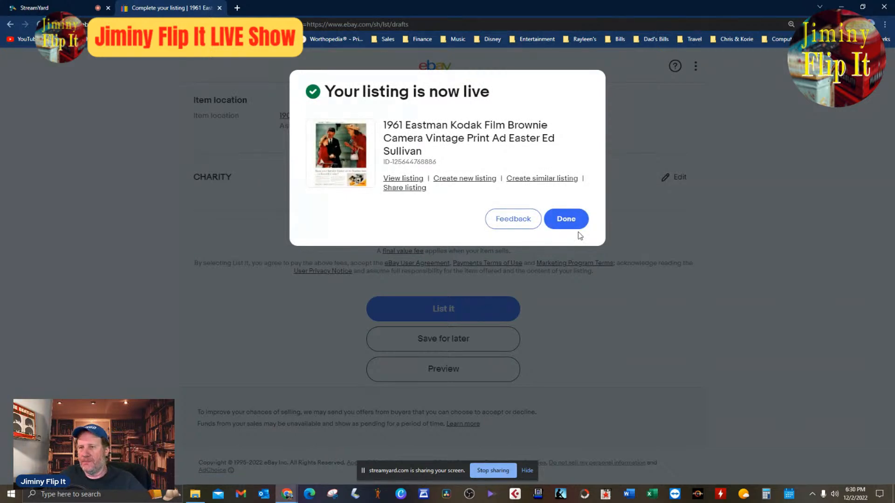
Create a similar listing from the published Kodak ad and delete its copied main photo.
{"action": "left_click", "coordinate": [546, 183]}
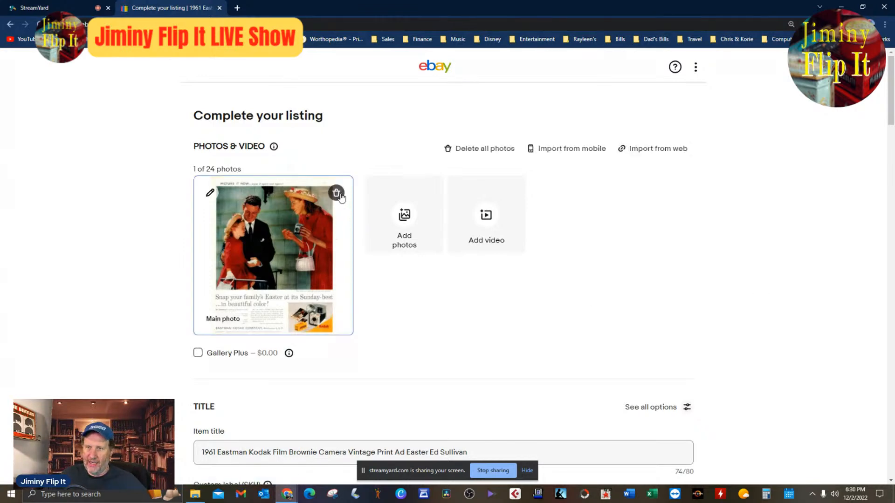
{"action": "left_click", "coordinate": [337, 195]}
Strip the Kodak-specific wording from the item title so that it reads "1961 Vintage Print Ad".
{"action": "scroll", "coordinate": [480, 371], "scroll_direction": "down", "scroll_amount": 4}
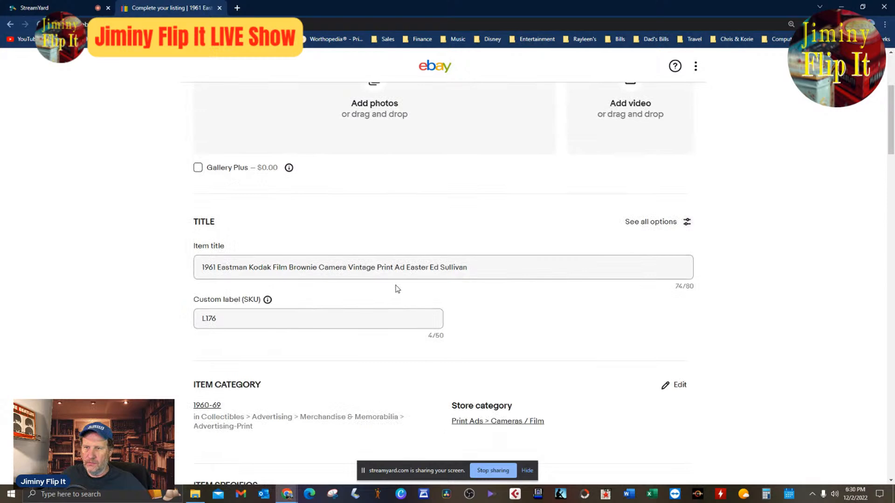
{"action": "left_click_drag", "start_coordinate": [405, 267], "coordinate": [532, 290]}
{"action": "key", "text": "BackSpace"}
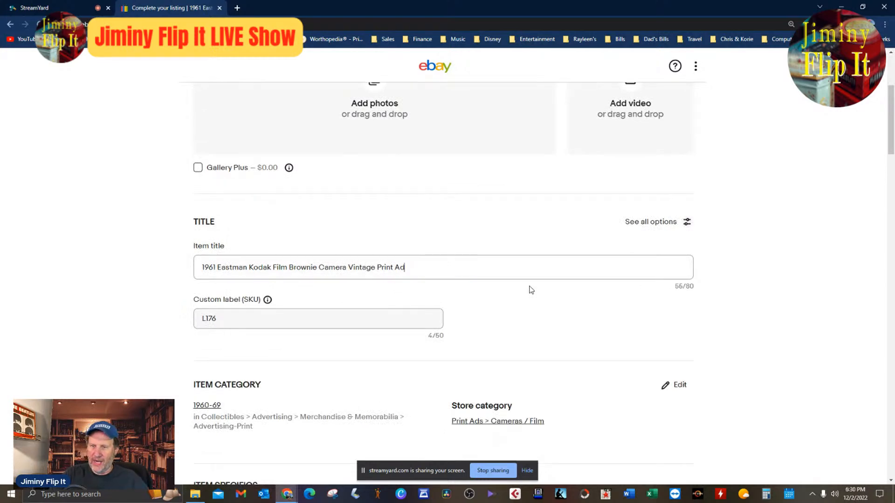
{"action": "key", "text": "ctrl+Left"}
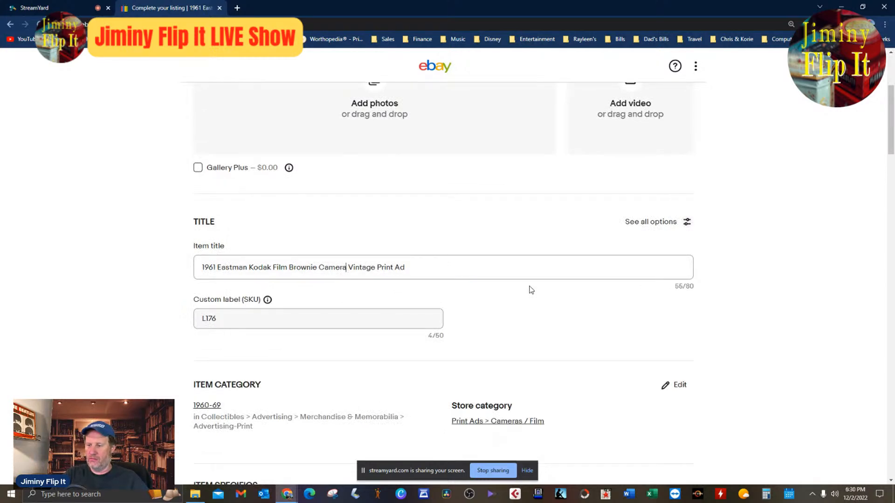
{"action": "key", "text": "BackSpace"}
{"action": "key", "text": "BackSpace"}
{"action": "key", "text": "BackSpace"}
{"action": "key", "text": "BackSpace"}
{"action": "key", "text": "BackSpace"}
{"action": "key", "text": "BackSpace"}
{"action": "key", "text": "BackSpace"}
{"action": "key", "text": "BackSpace"}
{"action": "key", "text": "BackSpace"}
{"action": "key", "text": "BackSpace"}
{"action": "key", "text": "BackSpace"}
{"action": "key", "text": "BackSpace"}
{"action": "key", "text": "BackSpace"}
{"action": "key", "text": "BackSpace"}
{"action": "key", "text": "BackSpace"}
{"action": "key", "text": "BackSpace"}
{"action": "key", "text": "BackSpace"}
{"action": "key", "text": "BackSpace"}
{"action": "key", "text": "BackSpace"}
{"action": "key", "text": "BackSpace"}
{"action": "key", "text": "BackSpace"}
{"action": "key", "text": "BackSpace"}
{"action": "key", "text": "BackSpace"}
{"action": "key", "text": "BackSpace"}
{"action": "key", "text": "BackSpace"}
{"action": "key", "text": "BackSpace"}
{"action": "key", "text": "BackSpace"}
{"action": "key", "text": "BackSpace"}
{"action": "key", "text": "BackSpace"}
{"action": "key", "text": "BackSpace"}
{"action": "key", "text": "BackSpace"}
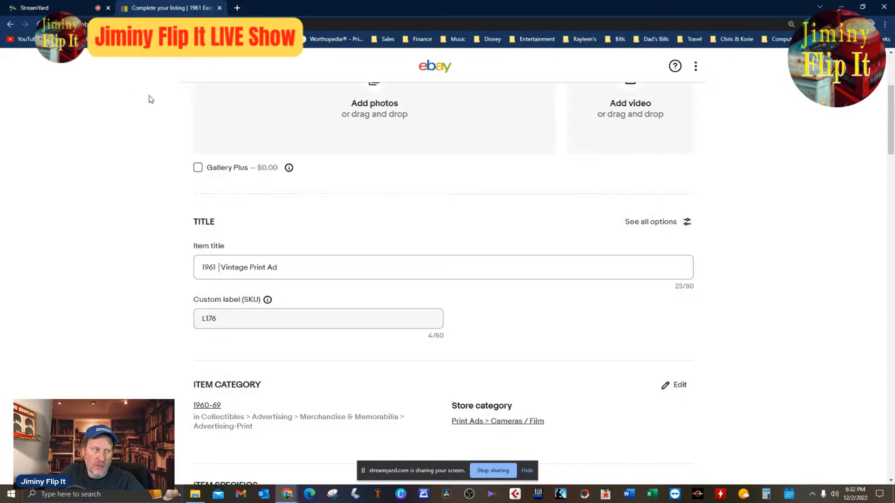
Switch to StreamYard and show the viewer comments "Hi hello hola" and the one about Disney World 50th anniversary items on the stream.
{"action": "left_click", "coordinate": [47, 13]}
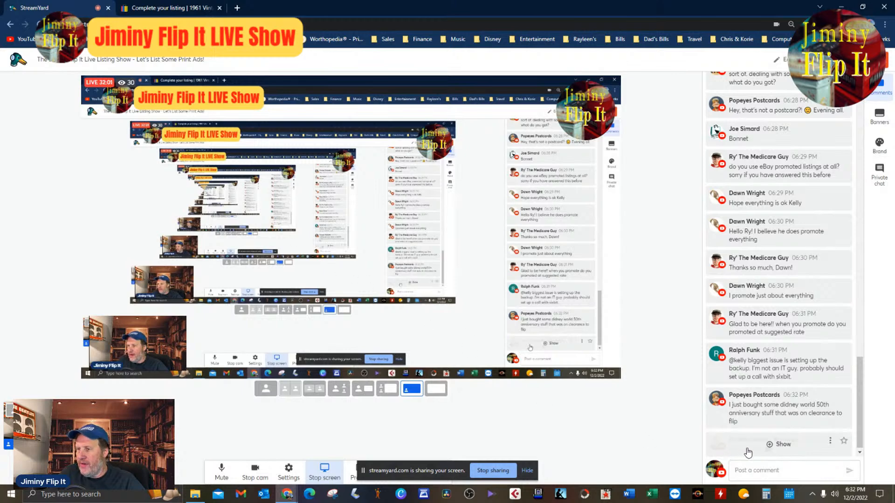
{"action": "left_click", "coordinate": [718, 445]}
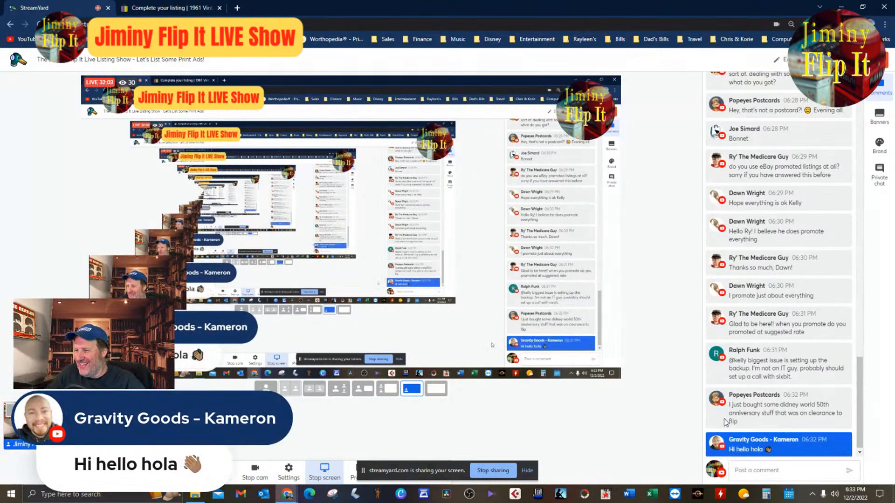
{"action": "left_click", "coordinate": [746, 414]}
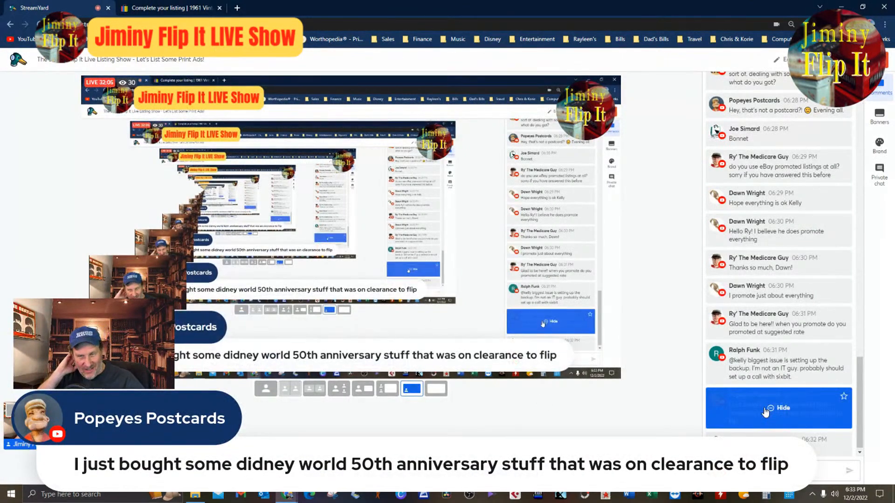
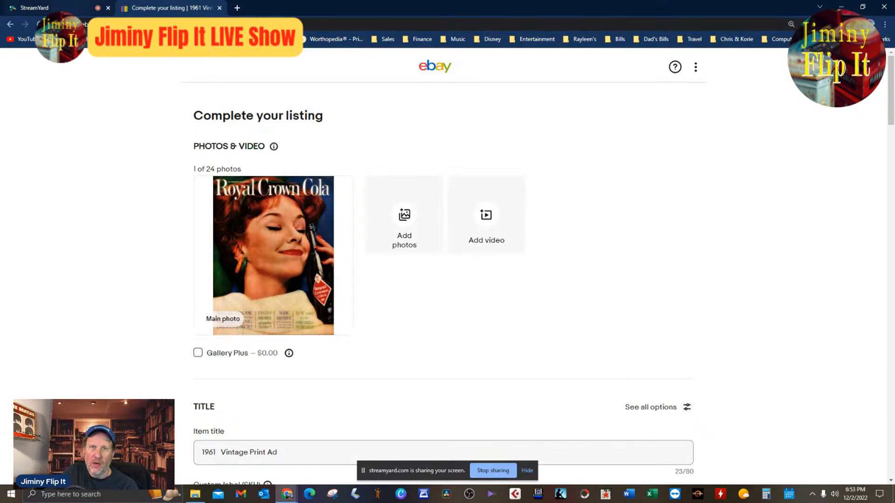
Switch to StreamYard and show the viewer comment "ca-ching" on the stream.
{"action": "left_click", "coordinate": [67, 10]}
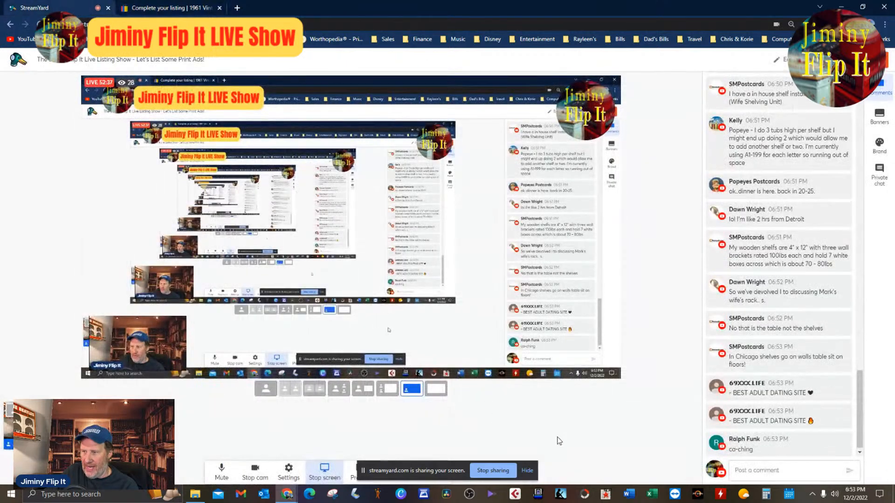
{"action": "left_click", "coordinate": [765, 447]}
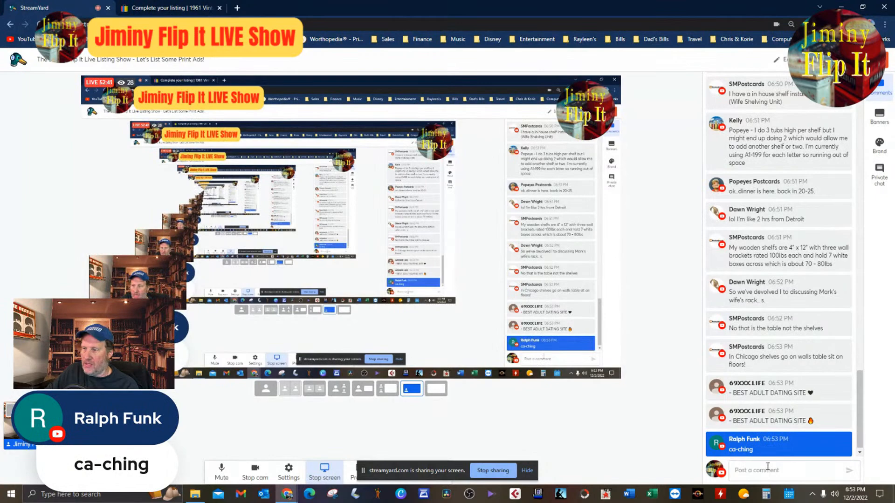
{"action": "mouse_move", "coordinate": [777, 453]}
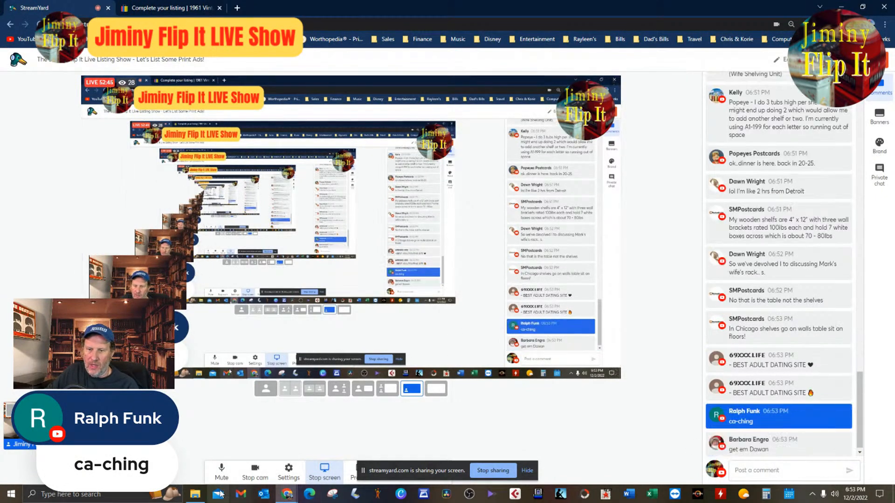
Open the Royal Crown Cola ad scan from the L176 March 1961 folder and examine its headline, bottle label and slogan text up close.
{"action": "left_click", "coordinate": [195, 495]}
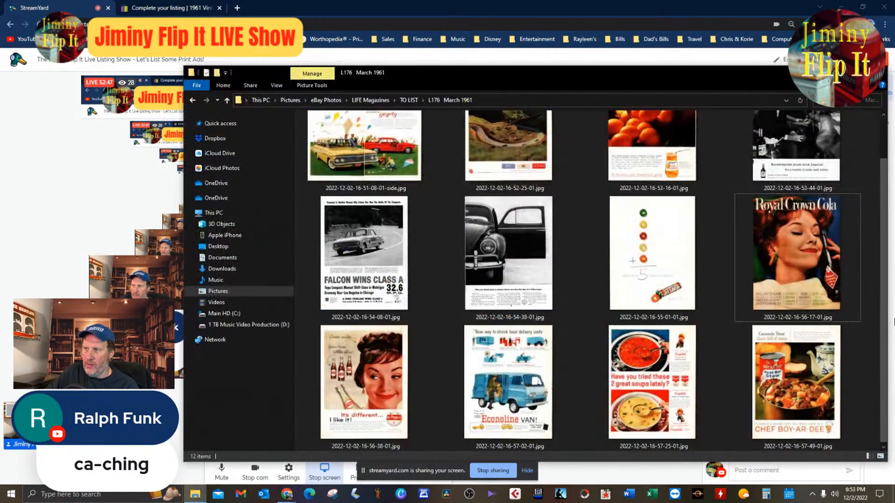
{"action": "double_click", "coordinate": [769, 280]}
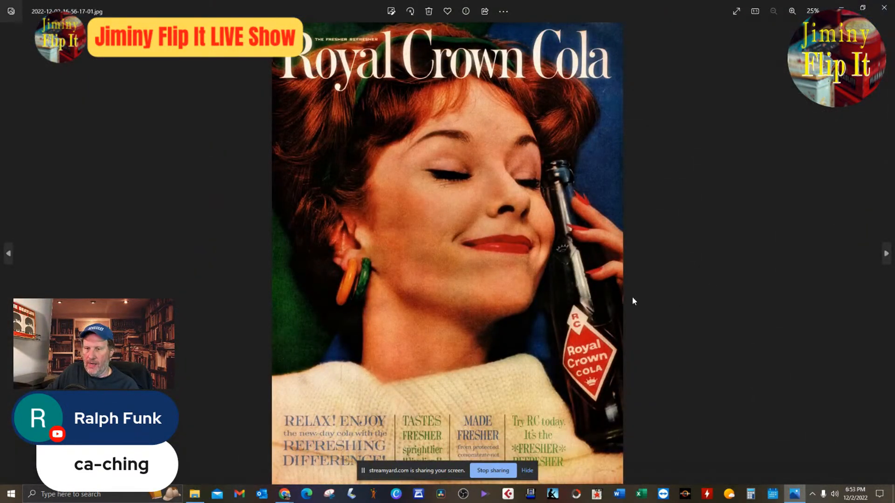
{"action": "scroll", "coordinate": [620, 310], "scroll_direction": "up", "scroll_amount": 2}
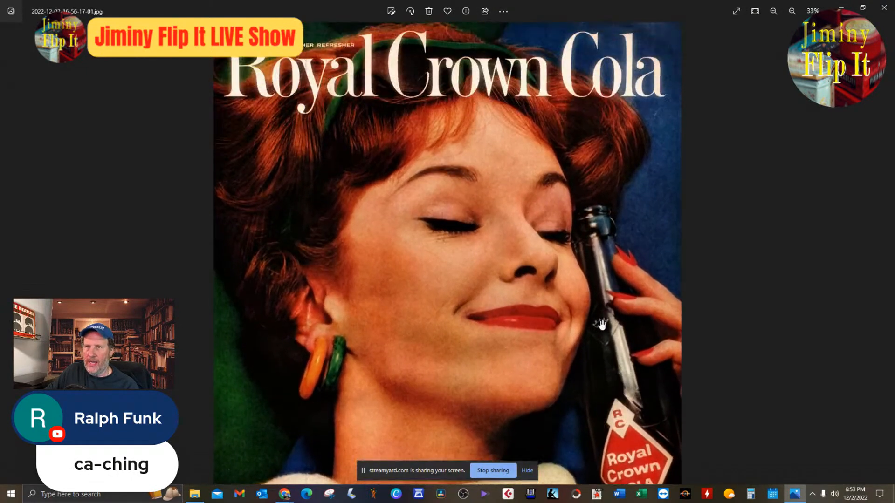
{"action": "scroll", "coordinate": [601, 325], "scroll_direction": "up", "scroll_amount": 2}
{"action": "left_click_drag", "start_coordinate": [601, 325], "coordinate": [598, 398]}
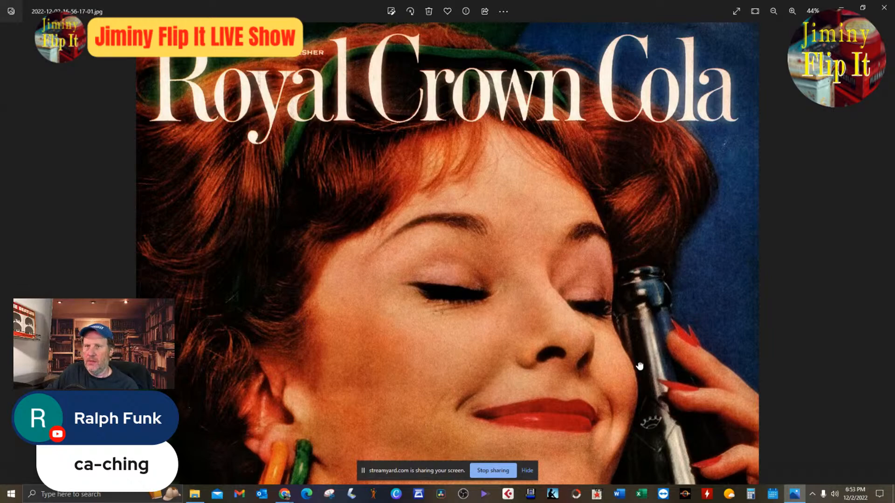
{"action": "scroll", "coordinate": [684, 369], "scroll_direction": "down", "scroll_amount": 8}
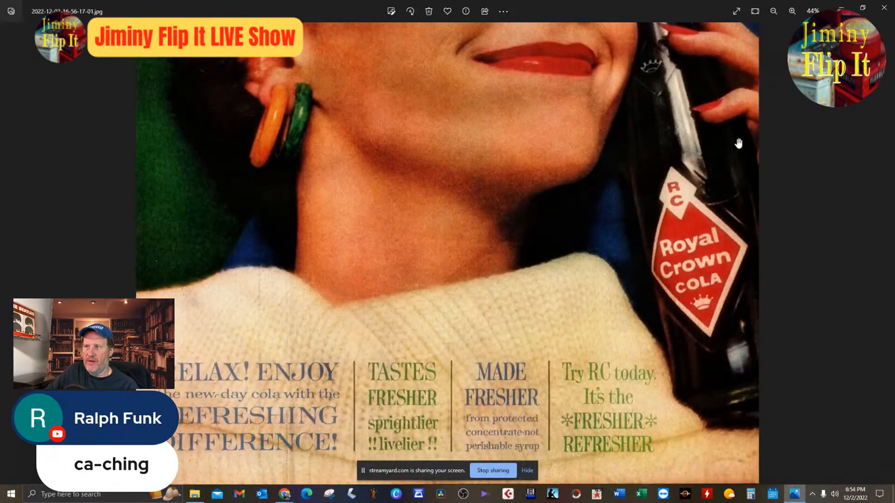
{"action": "scroll", "coordinate": [680, 336], "scroll_direction": "up", "scroll_amount": 1}
{"action": "scroll", "coordinate": [738, 363], "scroll_direction": "down", "scroll_amount": 1}
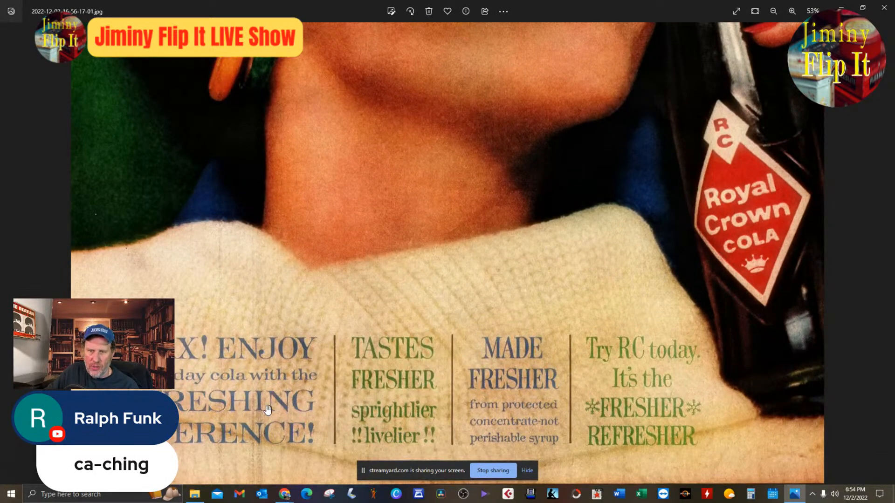
{"action": "scroll", "coordinate": [692, 413], "scroll_direction": "up", "scroll_amount": 1}
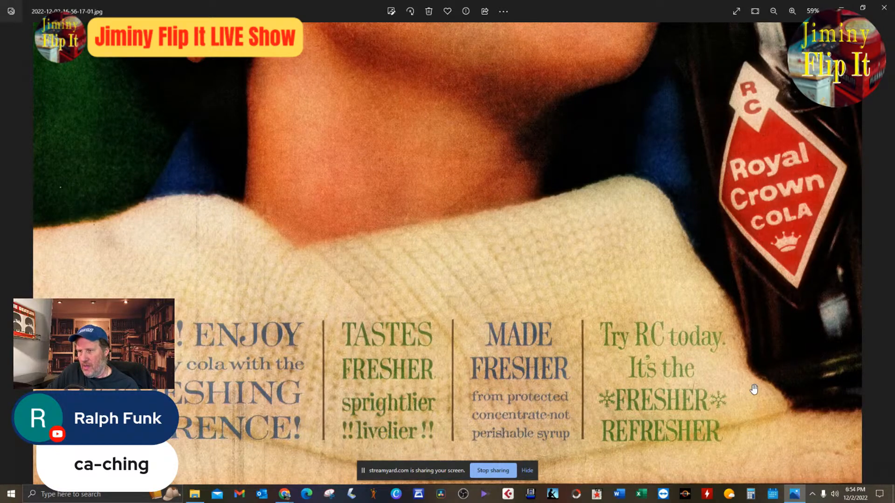
{"action": "scroll", "coordinate": [756, 390], "scroll_direction": "up", "scroll_amount": 1}
{"action": "scroll", "coordinate": [795, 355], "scroll_direction": "down", "scroll_amount": 4}
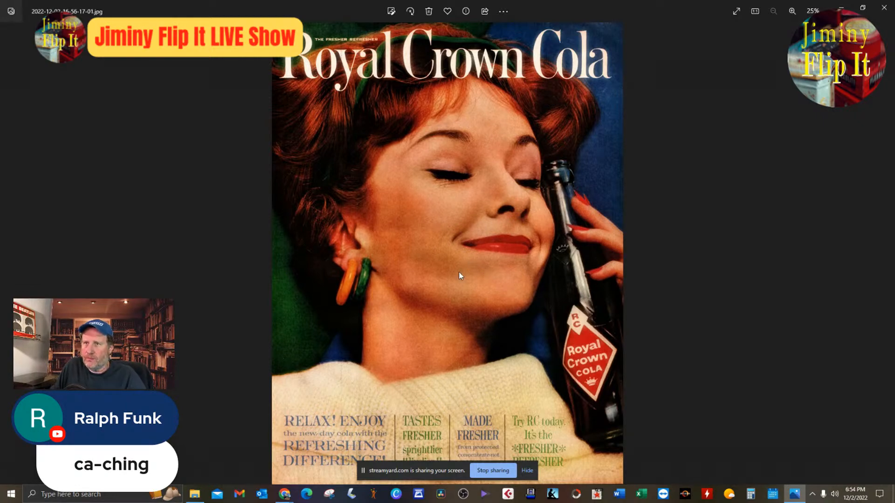
Examine the woman's face and the hand holding the bottle in the Royal Crown Cola ad.
{"action": "scroll", "coordinate": [410, 306], "scroll_direction": "up", "scroll_amount": 3}
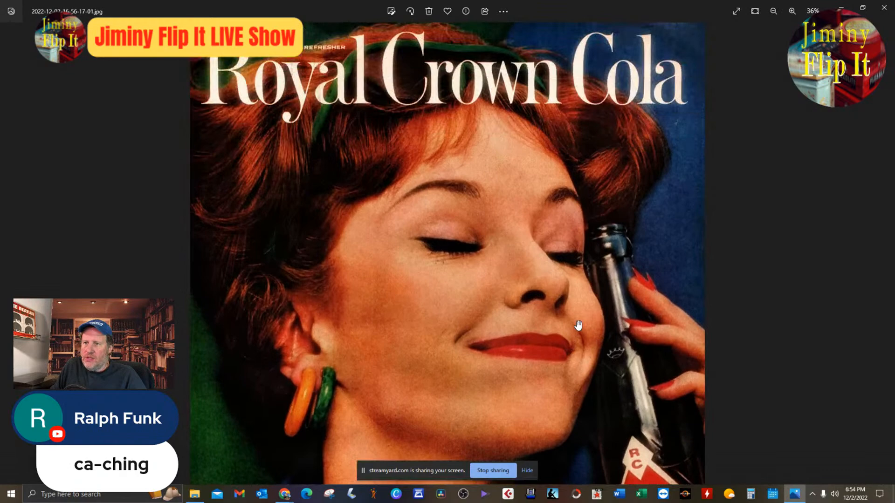
{"action": "scroll", "coordinate": [545, 268], "scroll_direction": "down", "scroll_amount": 2}
{"action": "scroll", "coordinate": [581, 284], "scroll_direction": "up", "scroll_amount": 5}
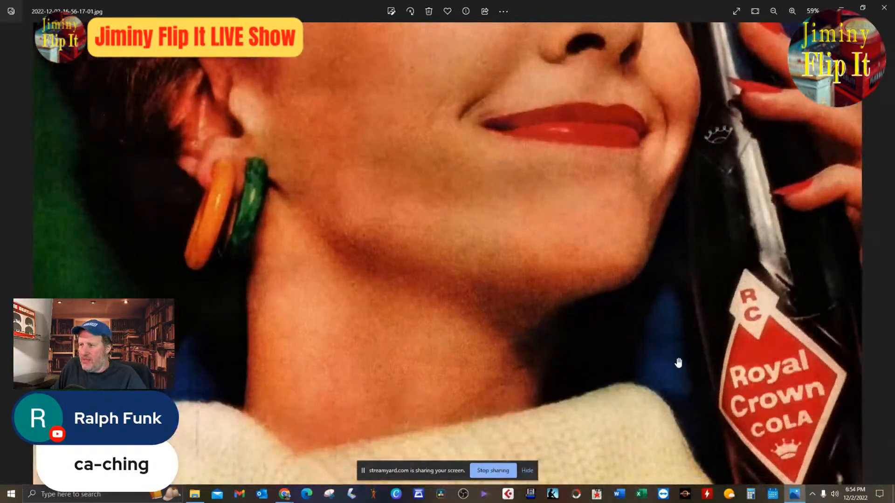
{"action": "left_click_drag", "start_coordinate": [679, 363], "coordinate": [701, 361]}
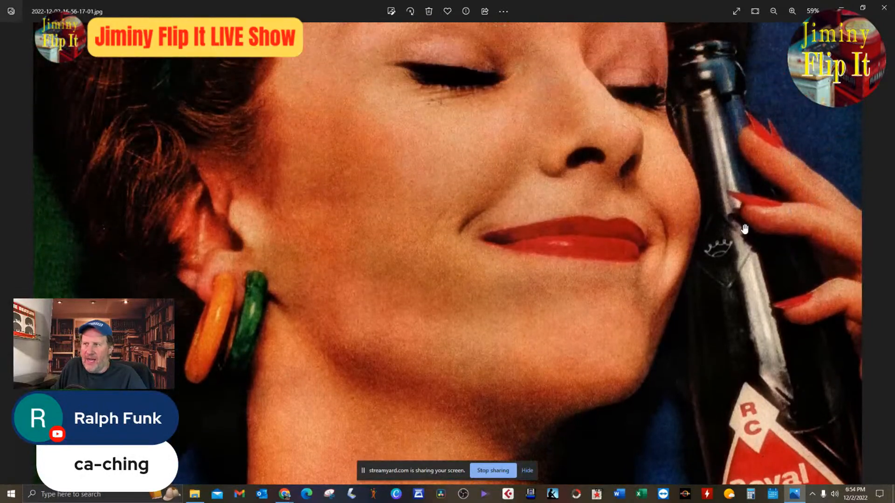
{"action": "scroll", "coordinate": [726, 239], "scroll_direction": "down", "scroll_amount": 1}
{"action": "left_click_drag", "start_coordinate": [734, 206], "coordinate": [643, 144]}
{"action": "scroll", "coordinate": [644, 186], "scroll_direction": "down", "scroll_amount": 2}
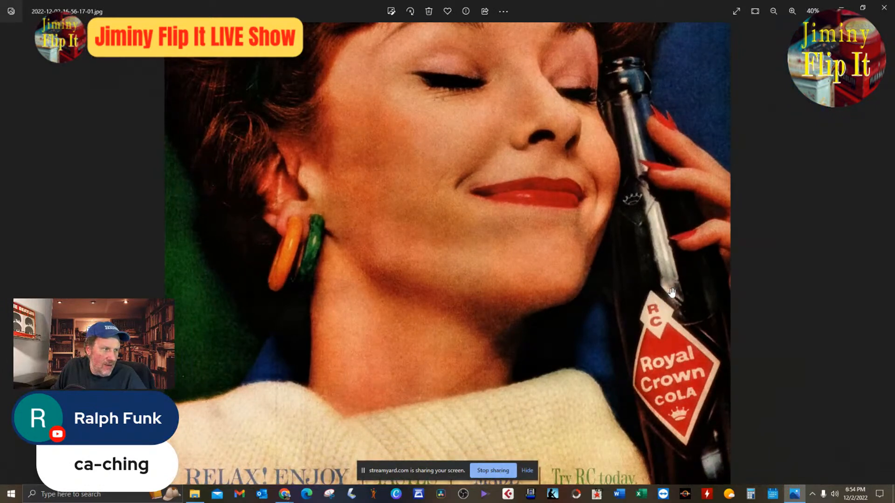
{"action": "left_click_drag", "start_coordinate": [674, 293], "coordinate": [669, 321]}
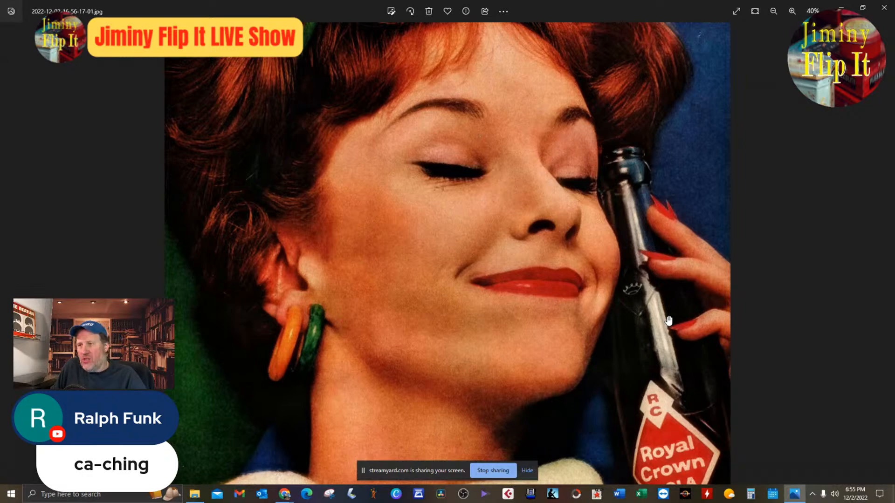
Inspect the orange and green hoop earrings and the lips in the ad at high magnification.
{"action": "scroll", "coordinate": [667, 303], "scroll_direction": "up", "scroll_amount": 5}
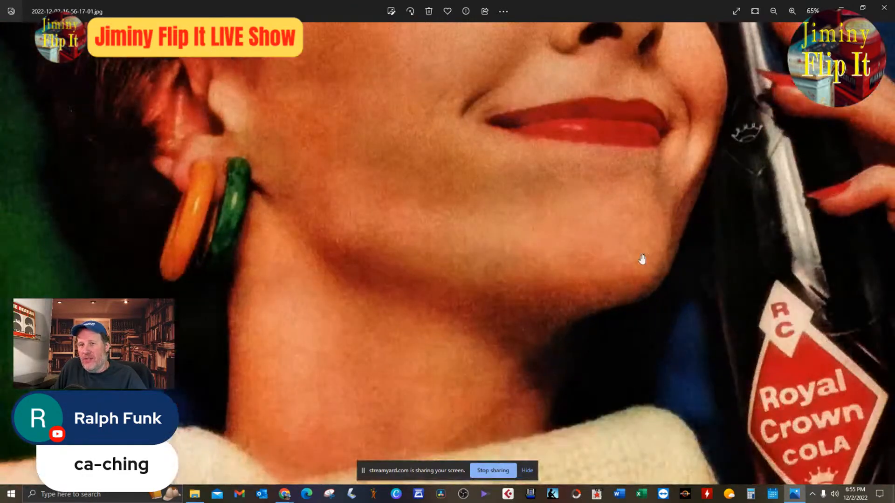
{"action": "scroll", "coordinate": [247, 206], "scroll_direction": "up", "scroll_amount": 5}
{"action": "left_click_drag", "start_coordinate": [246, 241], "coordinate": [492, 257]}
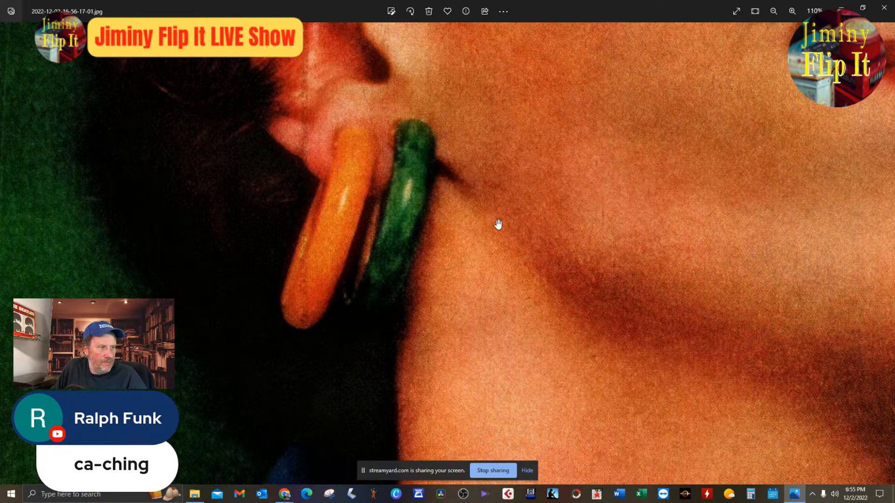
{"action": "scroll", "coordinate": [498, 224], "scroll_direction": "up", "scroll_amount": 1}
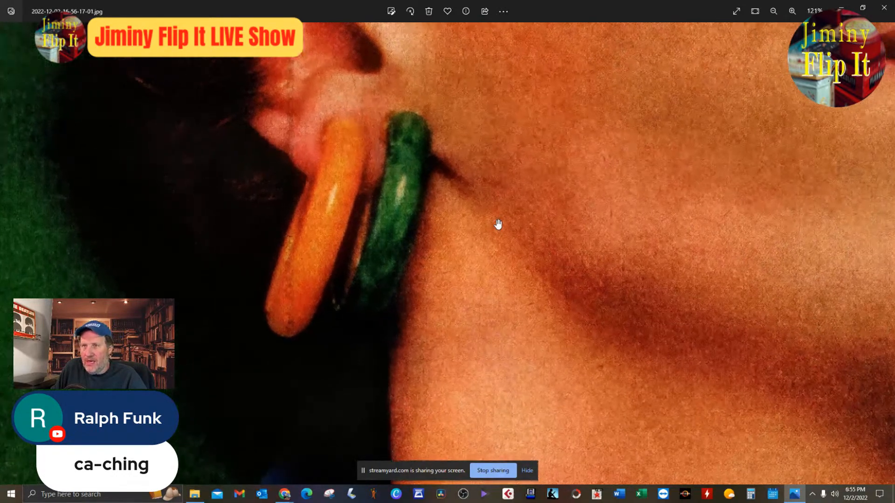
{"action": "scroll", "coordinate": [498, 225], "scroll_direction": "down", "scroll_amount": 5}
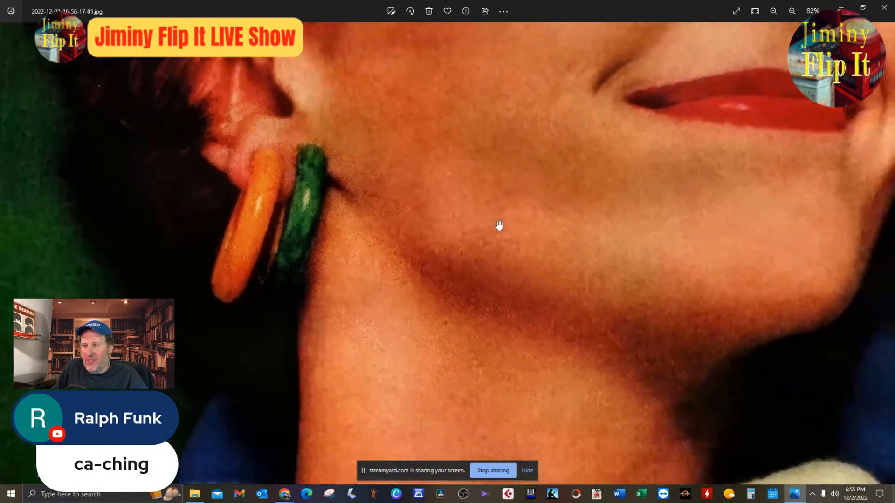
{"action": "scroll", "coordinate": [634, 181], "scroll_direction": "up", "scroll_amount": 10}
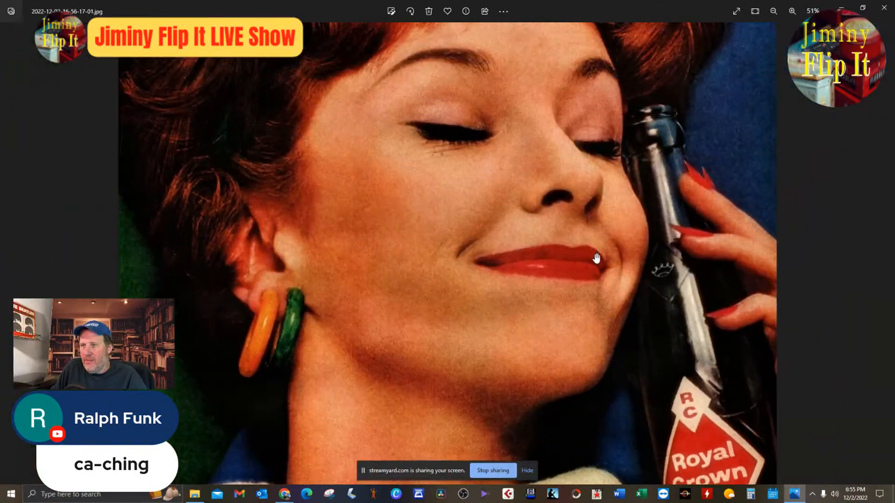
{"action": "scroll", "coordinate": [637, 266], "scroll_direction": "up", "scroll_amount": 3}
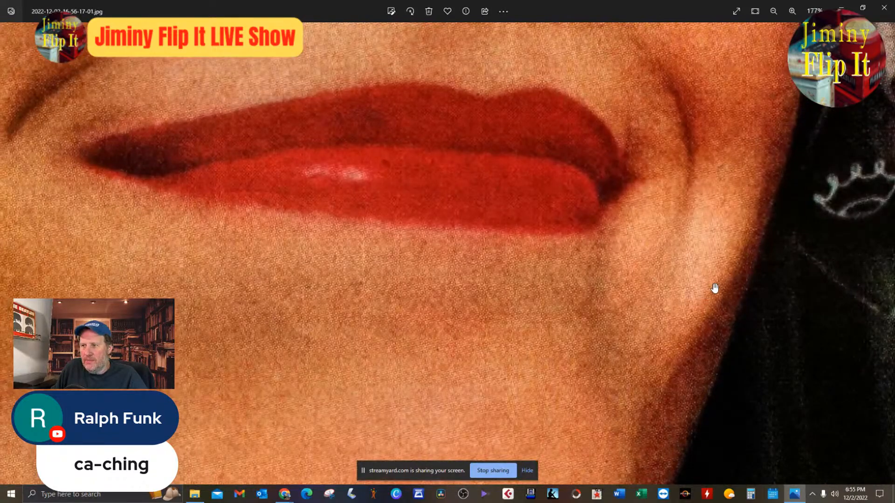
{"action": "scroll", "coordinate": [715, 288], "scroll_direction": "up", "scroll_amount": 5}
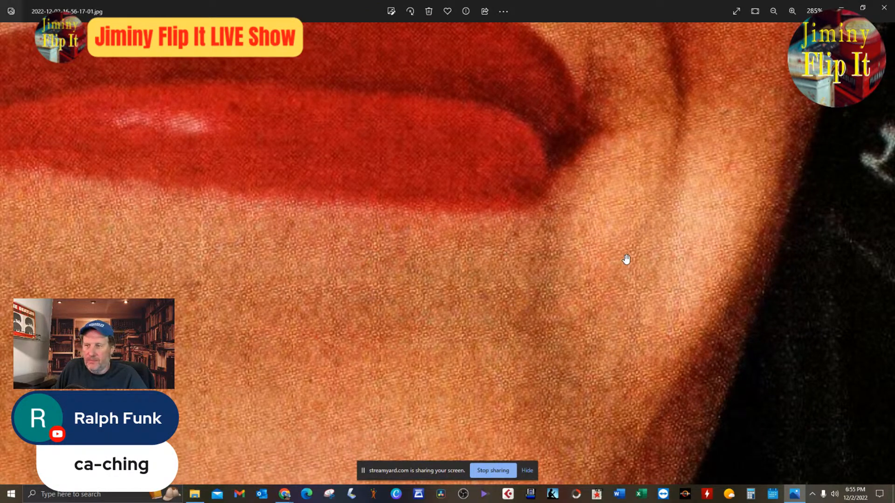
{"action": "scroll", "coordinate": [662, 263], "scroll_direction": "down", "scroll_amount": 12}
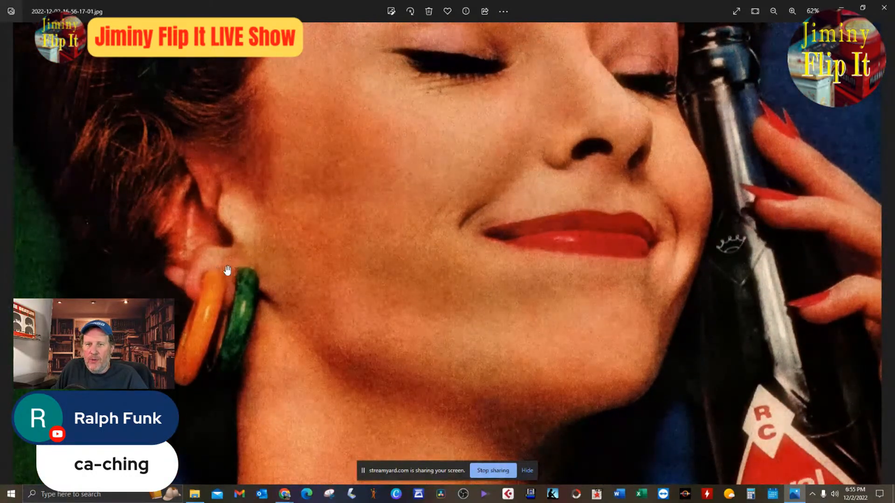
Inspect the red fingernails, the bottle's crown emblem and diamond label, and the sweater with its slogan columns, ending on the whole ad.
{"action": "left_click_drag", "start_coordinate": [565, 252], "coordinate": [434, 322]}
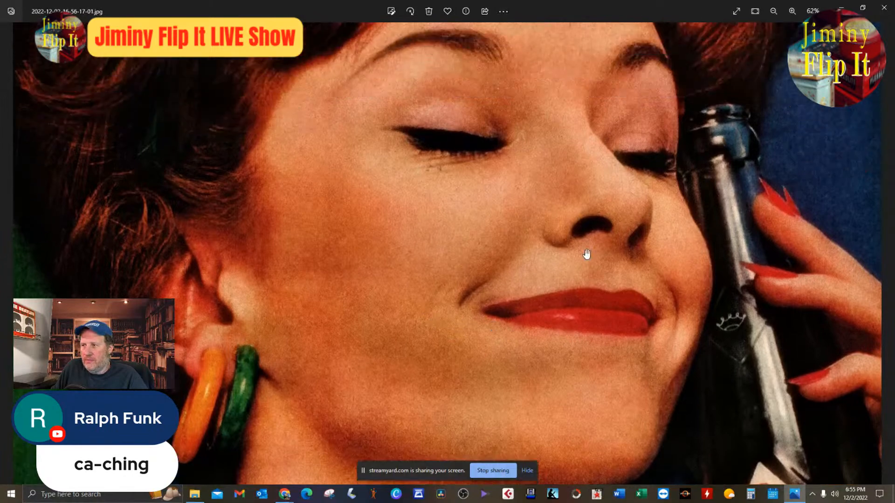
{"action": "left_click_drag", "start_coordinate": [658, 186], "coordinate": [648, 249]}
{"action": "scroll", "coordinate": [794, 321], "scroll_direction": "up", "scroll_amount": 2}
{"action": "scroll", "coordinate": [794, 321], "scroll_direction": "up", "scroll_amount": 3}
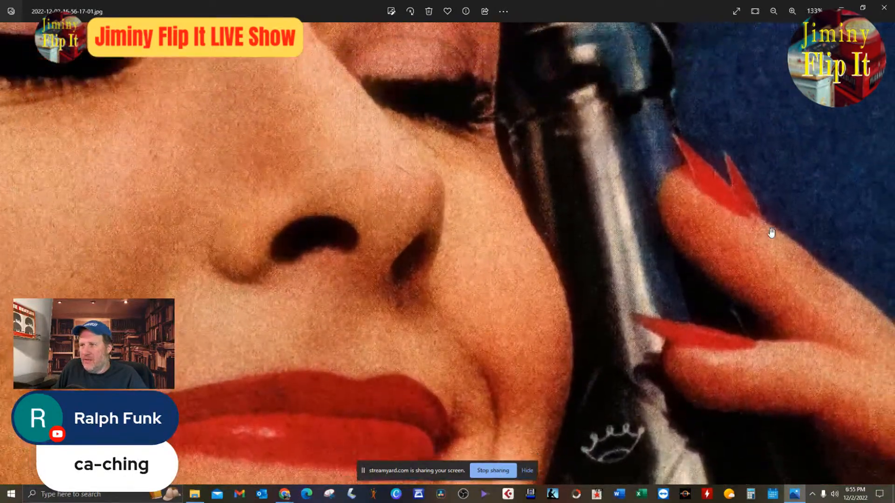
{"action": "left_click_drag", "start_coordinate": [772, 234], "coordinate": [737, 168]}
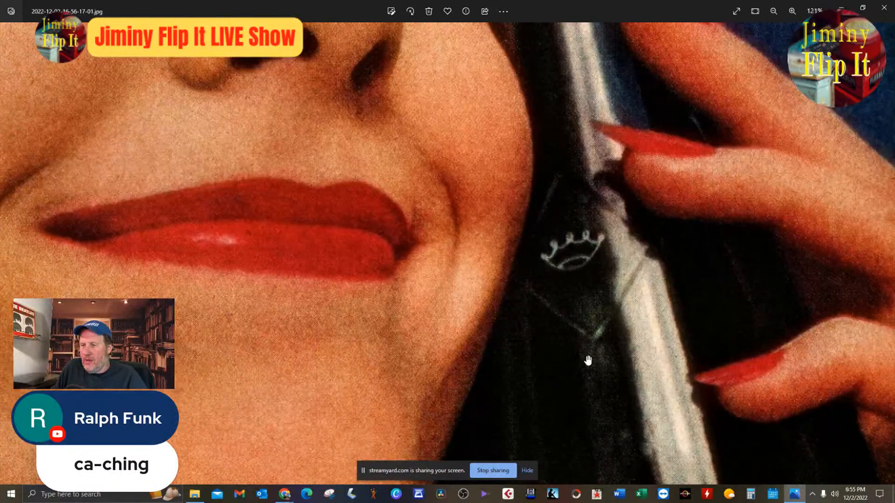
{"action": "scroll", "coordinate": [588, 361], "scroll_direction": "down", "scroll_amount": 4}
{"action": "left_click_drag", "start_coordinate": [697, 392], "coordinate": [678, 108]}
{"action": "scroll", "coordinate": [676, 287], "scroll_direction": "down", "scroll_amount": 2}
{"action": "left_click_drag", "start_coordinate": [701, 344], "coordinate": [619, 86]}
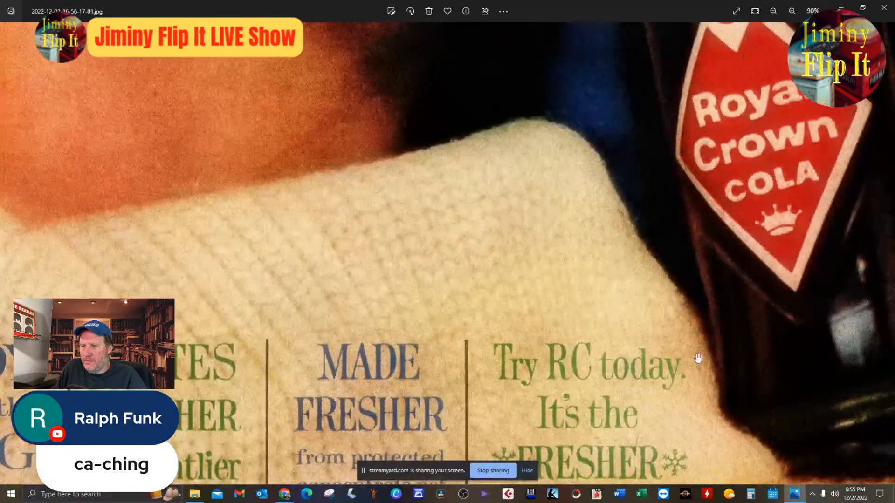
{"action": "left_click_drag", "start_coordinate": [697, 362], "coordinate": [719, 128]}
{"action": "scroll", "coordinate": [653, 247], "scroll_direction": "down", "scroll_amount": 4}
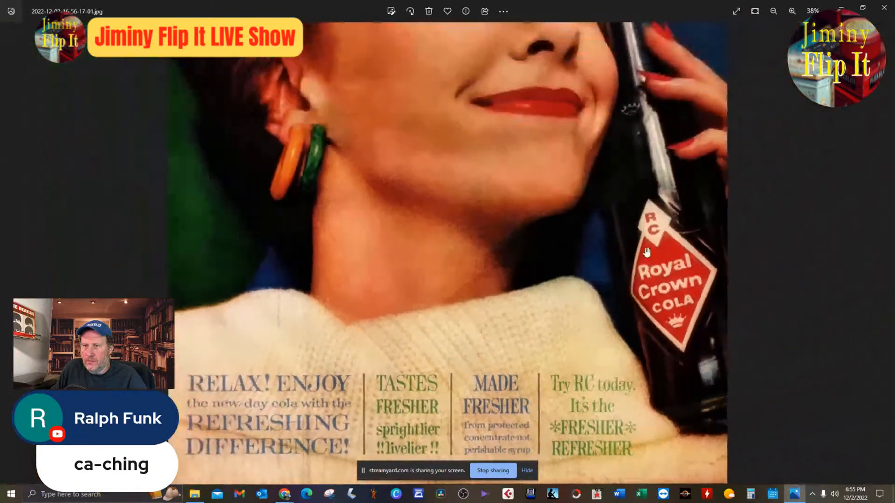
{"action": "scroll", "coordinate": [387, 303], "scroll_direction": "up", "scroll_amount": 2}
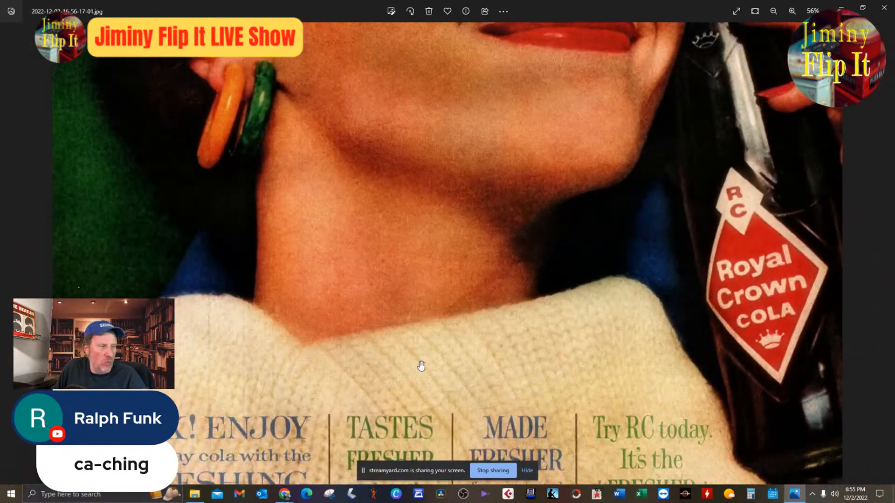
{"action": "scroll", "coordinate": [590, 313], "scroll_direction": "down", "scroll_amount": 3}
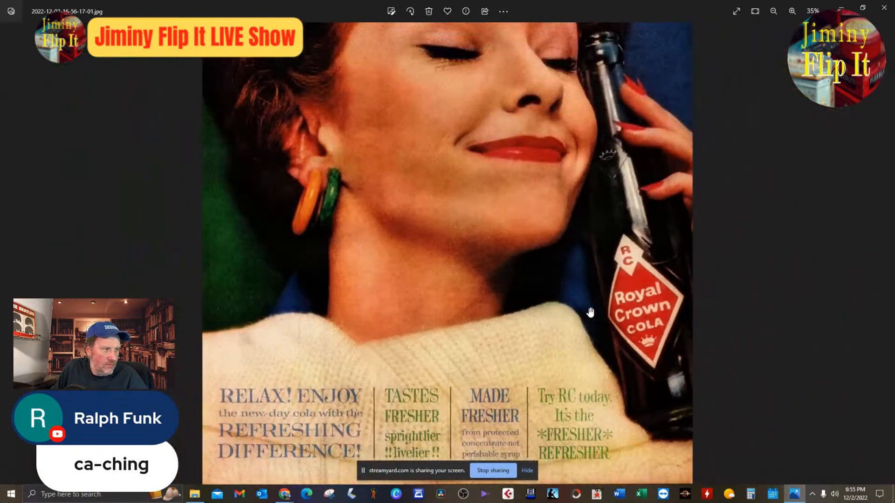
{"action": "scroll", "coordinate": [592, 312], "scroll_direction": "down", "scroll_amount": 2}
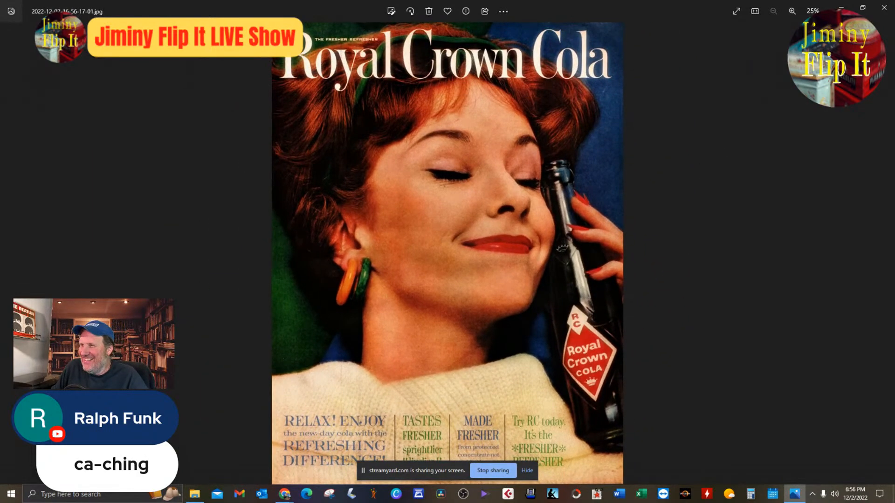
Put away the ad image and the photo folder, and return to the eBay draft listing titled "1961 Vintage Print Ad".
{"action": "left_click", "coordinate": [841, 7]}
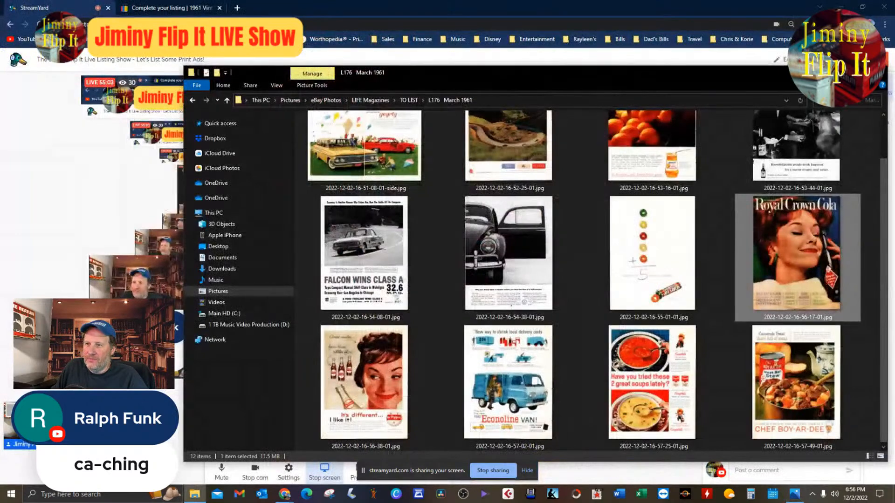
{"action": "left_click", "coordinate": [836, 71]}
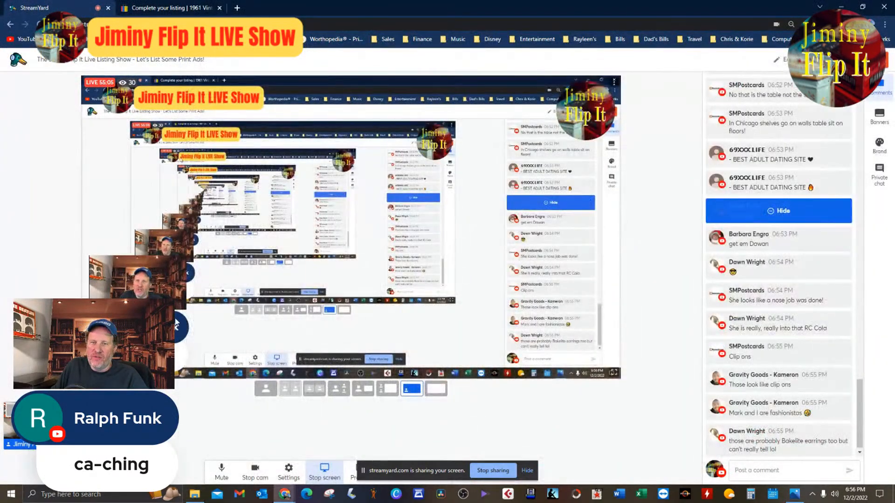
{"action": "left_click", "coordinate": [148, 6]}
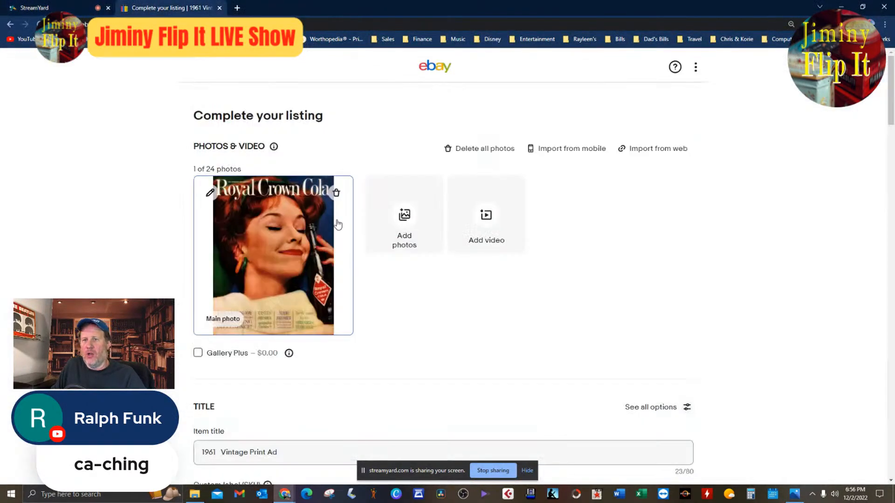
Insert "RC Cola" after 1961 in the item title and remove the extra space so it reads "1961 RC Cola Vintage Print Ad".
{"action": "scroll", "coordinate": [338, 270], "scroll_direction": "down", "scroll_amount": 4}
{"action": "left_click", "coordinate": [223, 273]}
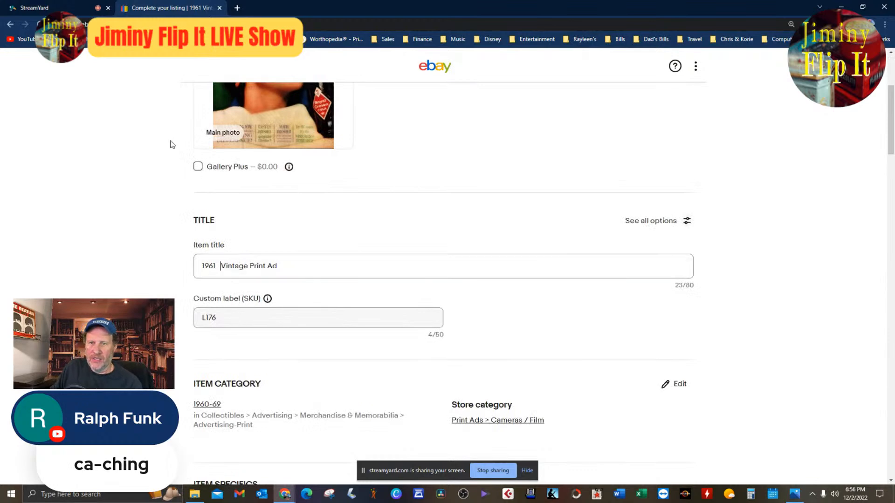
{"action": "type", "text": "RC"}
{"action": "type", "text": " COL"}
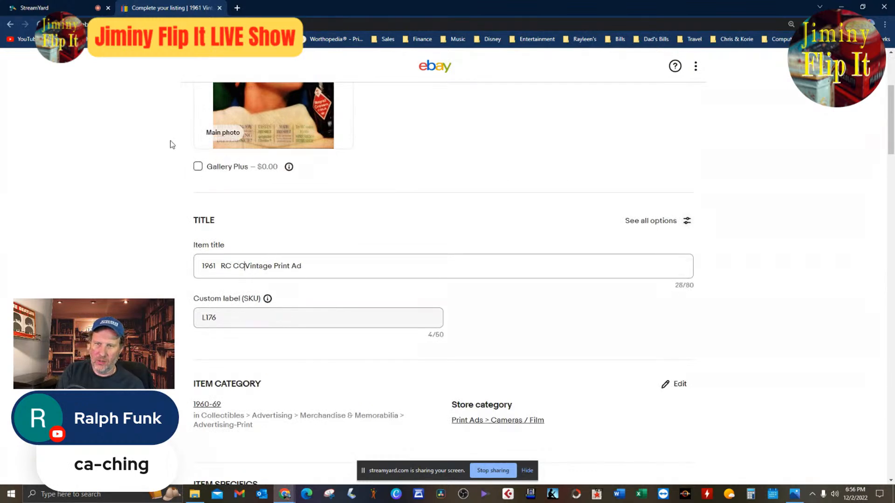
{"action": "key", "text": "BackSpace"}
{"action": "key", "text": "BackSpace"}
{"action": "type", "text": "ola"}
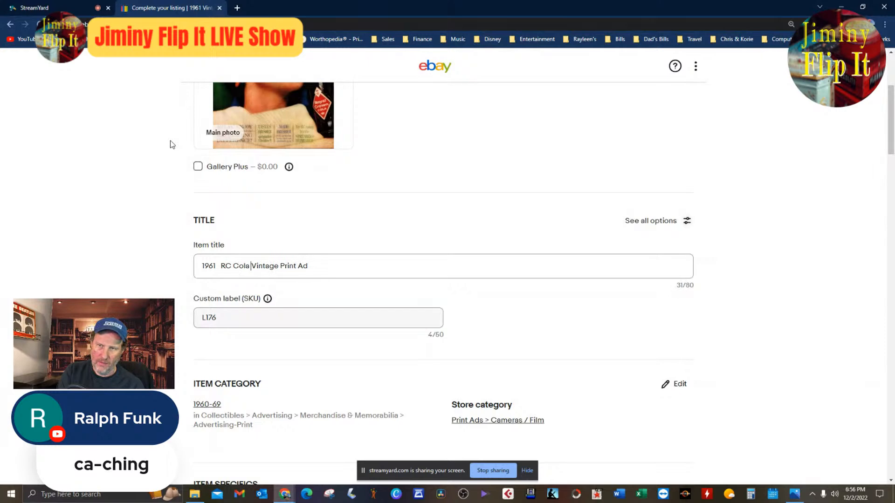
{"action": "key", "text": "Left"}
{"action": "key", "text": "Left"}
{"action": "key", "text": "Left"}
{"action": "key", "text": "Left"}
{"action": "key", "text": "Left"}
{"action": "key", "text": "Left"}
{"action": "key", "text": "Left"}
{"action": "key", "text": "Left"}
{"action": "key", "text": "Left"}
{"action": "key", "text": "Left"}
{"action": "key", "text": "Left"}
{"action": "key", "text": "Left"}
{"action": "key", "text": "Left"}
{"action": "key", "text": "Left"}
{"action": "key", "text": "Left"}
{"action": "key", "text": "Left"}
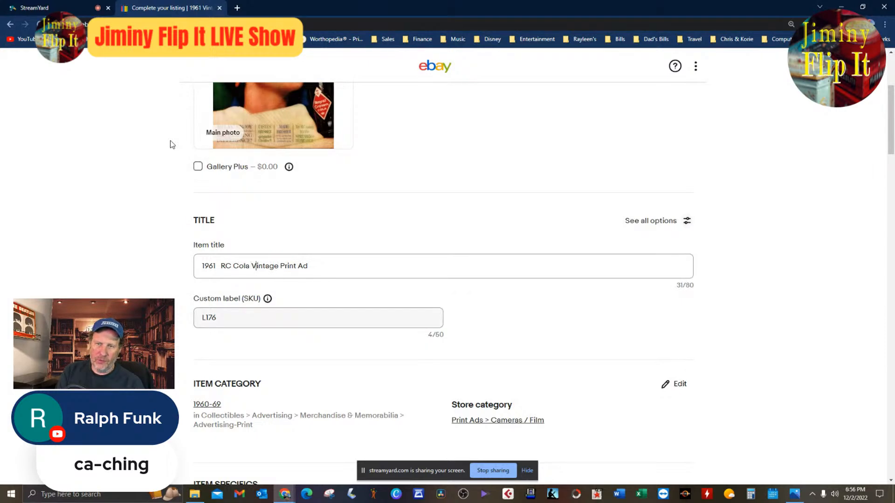
{"action": "key", "text": "BackSpace"}
{"action": "key", "text": "BackSpace"}
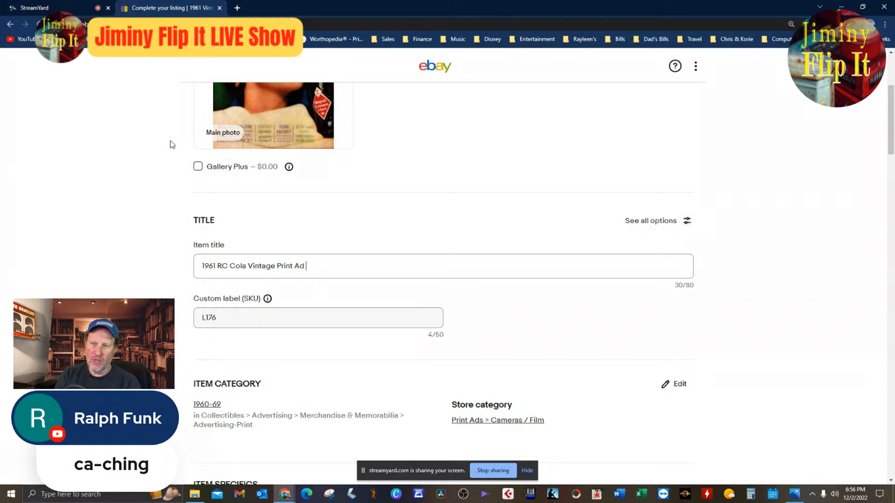
Extend the end of the item title with "Royal Crown Lady With Bottle".
{"action": "type", "text": "Rou"}
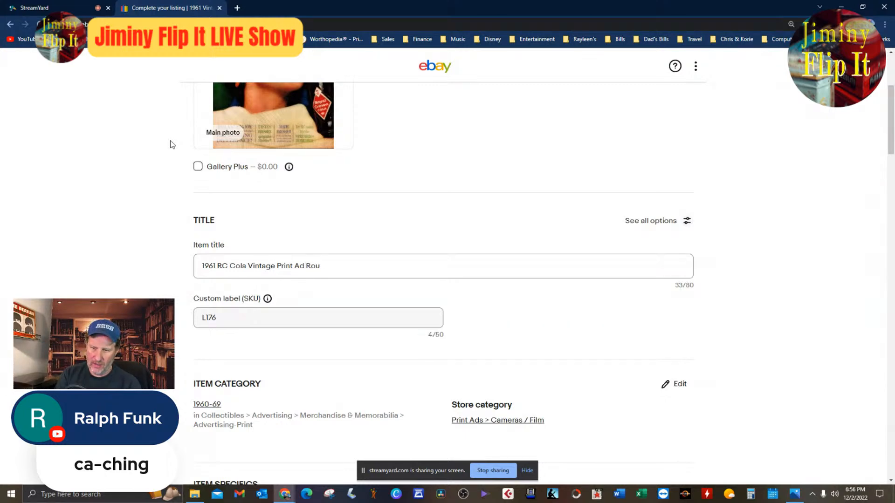
{"action": "key", "text": "BackSpace"}
{"action": "type", "text": "yal Crown "}
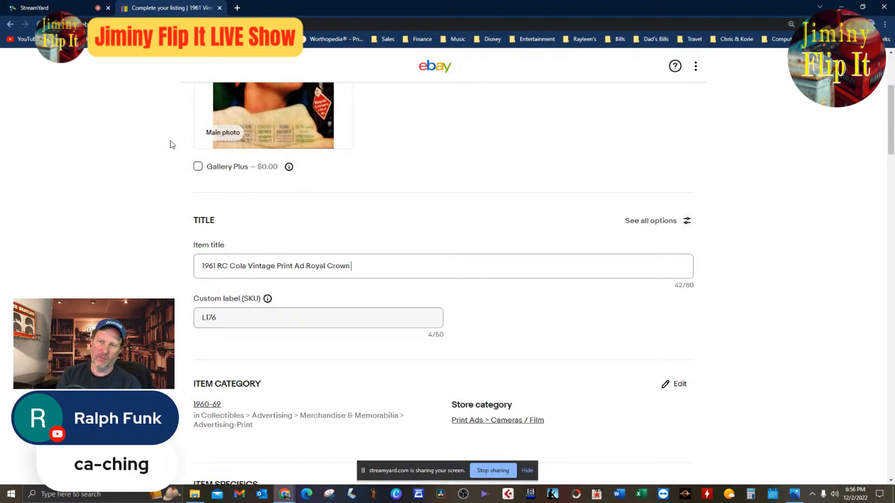
{"action": "type", "text": "Lad "}
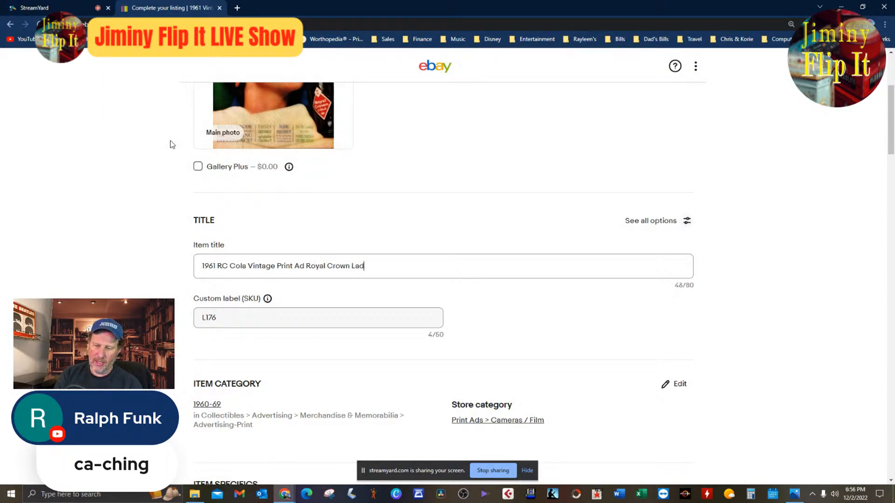
{"action": "type", "text": "y With Bottle"}
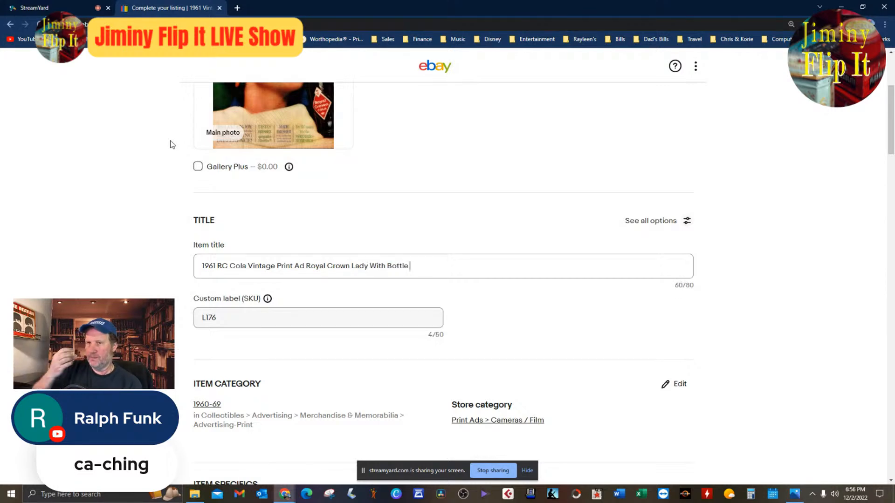
Switch to the ad image and examine the woman's face, the bottle and the slogan columns on the sweater for title keywords.
{"action": "scroll", "coordinate": [169, 141], "scroll_direction": "up", "scroll_amount": 4}
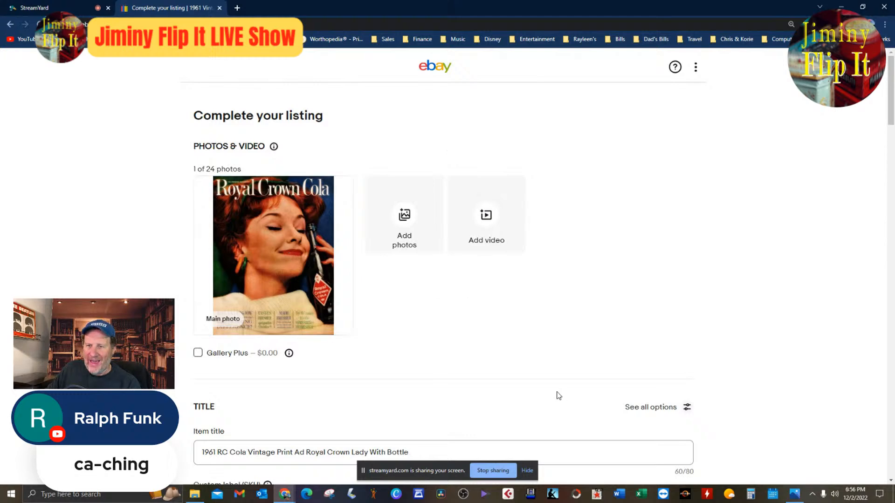
{"action": "left_click", "coordinate": [800, 497]}
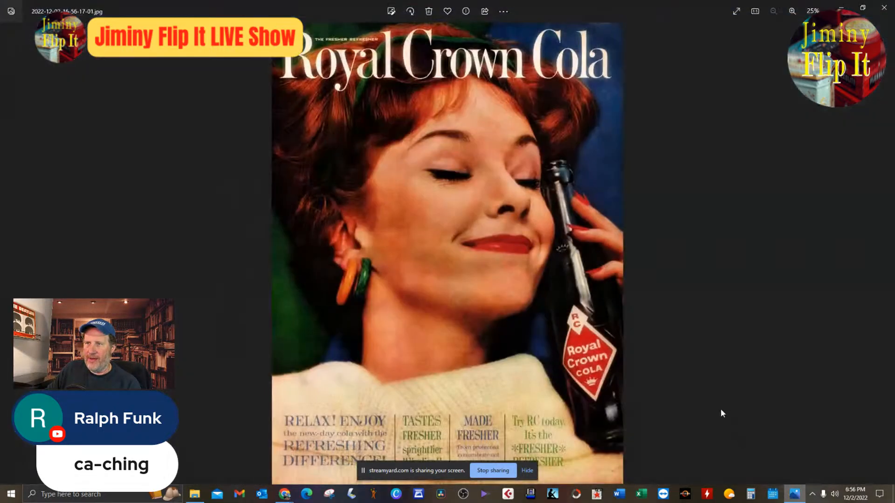
{"action": "scroll", "coordinate": [584, 332], "scroll_direction": "up", "scroll_amount": 1}
{"action": "left_click_drag", "start_coordinate": [589, 260], "coordinate": [595, 340]}
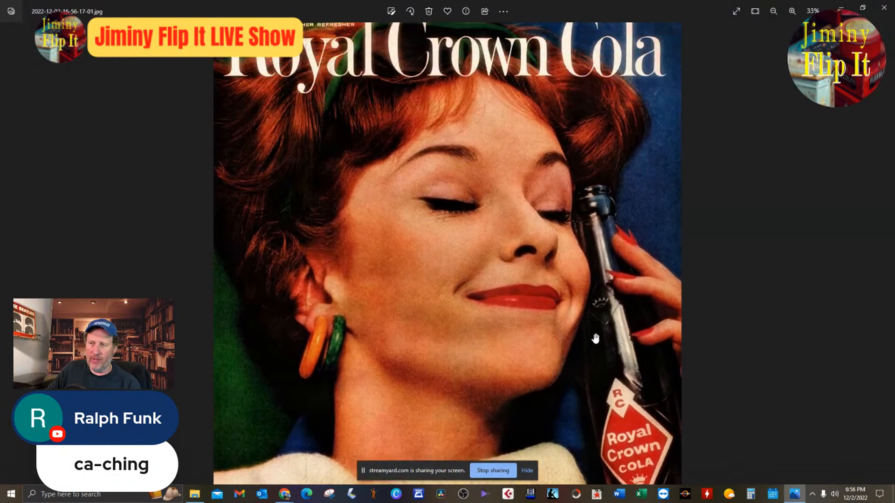
{"action": "scroll", "coordinate": [595, 340], "scroll_direction": "up", "scroll_amount": 1}
{"action": "left_click_drag", "start_coordinate": [686, 283], "coordinate": [674, 331]}
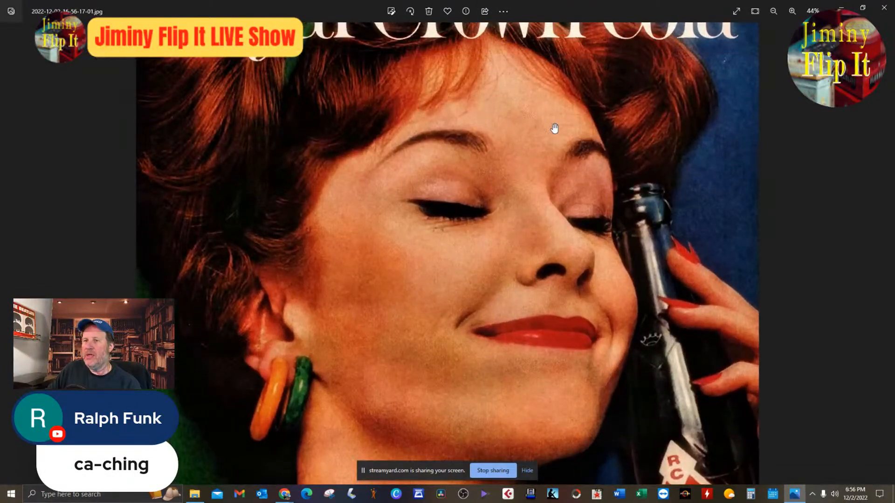
{"action": "scroll", "coordinate": [571, 184], "scroll_direction": "down", "scroll_amount": 1}
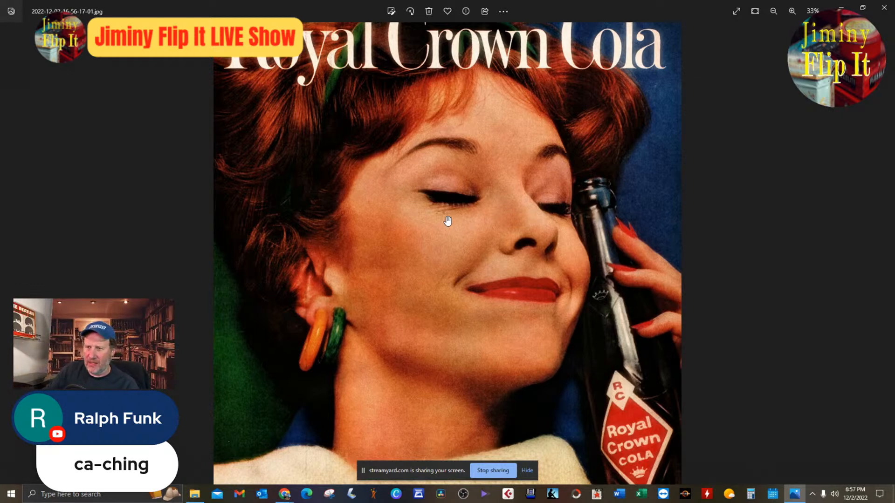
{"action": "scroll", "coordinate": [516, 265], "scroll_direction": "down", "scroll_amount": 2}
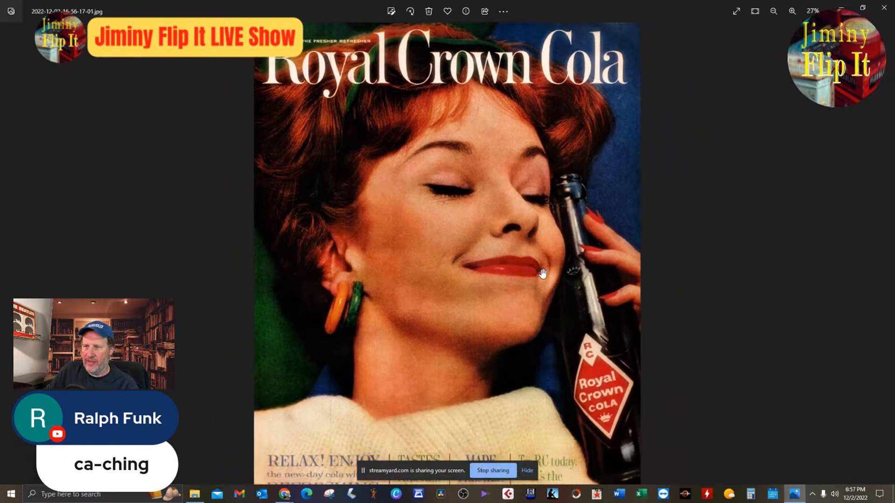
{"action": "scroll", "coordinate": [479, 281], "scroll_direction": "up", "scroll_amount": 5}
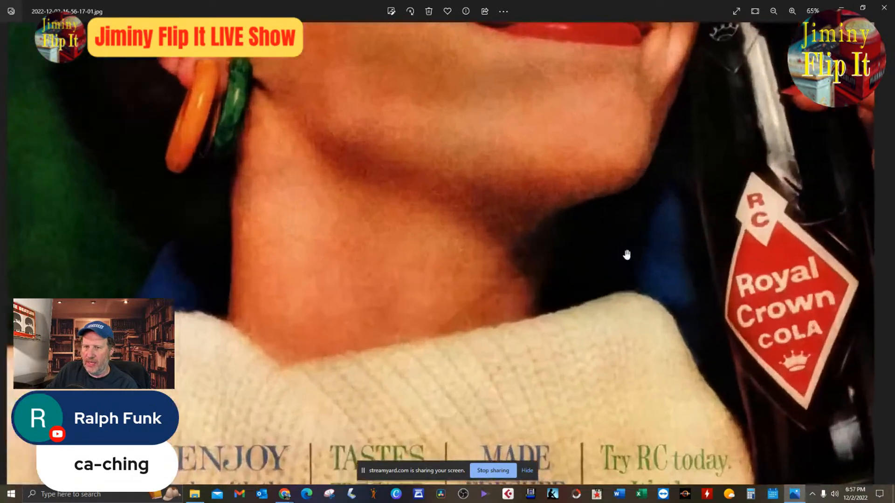
{"action": "left_click_drag", "start_coordinate": [627, 255], "coordinate": [661, 88]}
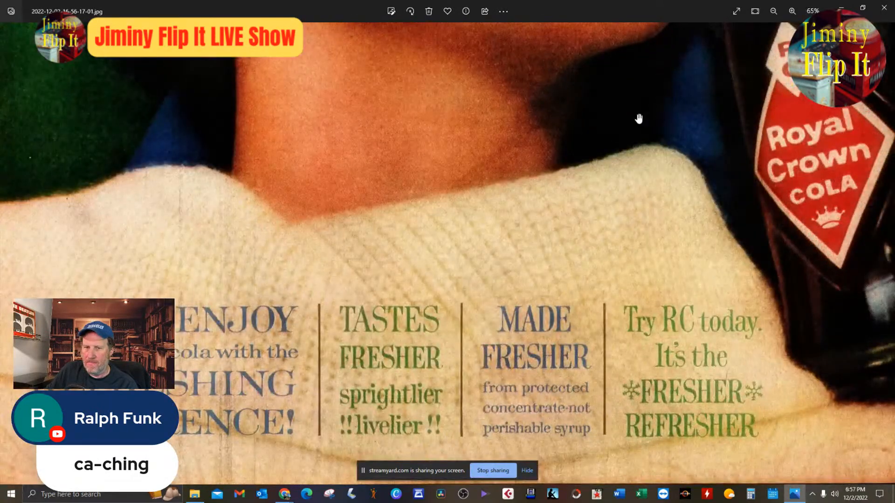
{"action": "scroll", "coordinate": [634, 122], "scroll_direction": "down", "scroll_amount": 5}
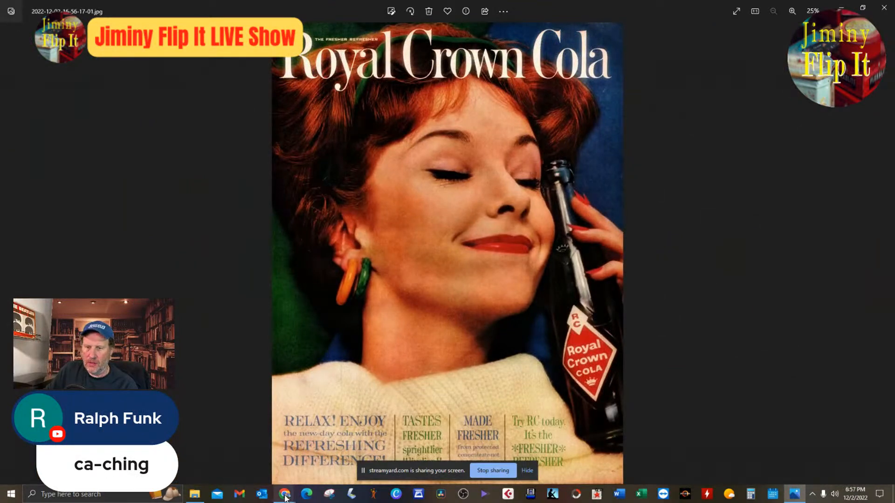
Return to the eBay draft listing and add "Bakelite" to the end of the item title.
{"action": "mouse_move", "coordinate": [285, 498]}
{"action": "left_click", "coordinate": [263, 471]}
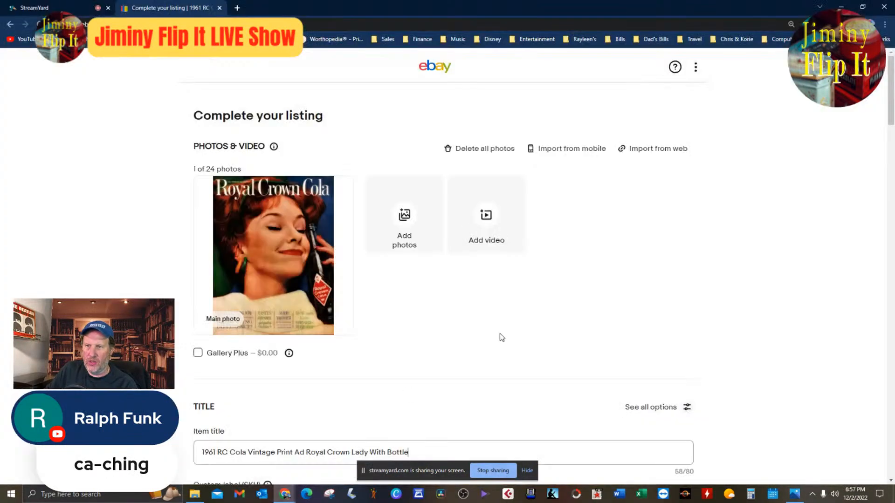
{"action": "scroll", "coordinate": [500, 337], "scroll_direction": "down", "scroll_amount": 8}
{"action": "scroll", "coordinate": [500, 338], "scroll_direction": "up", "scroll_amount": 4}
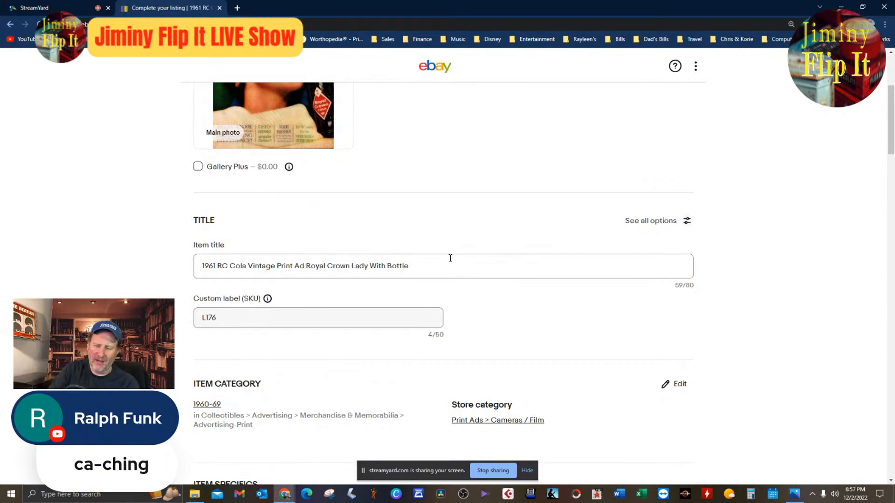
{"action": "type", "text": "Bakelit"}
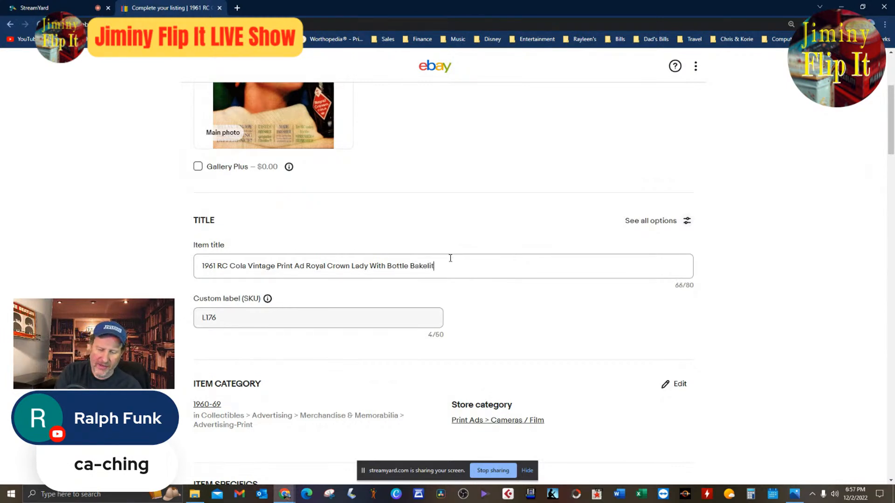
{"action": "type", "text": "e Ea"}
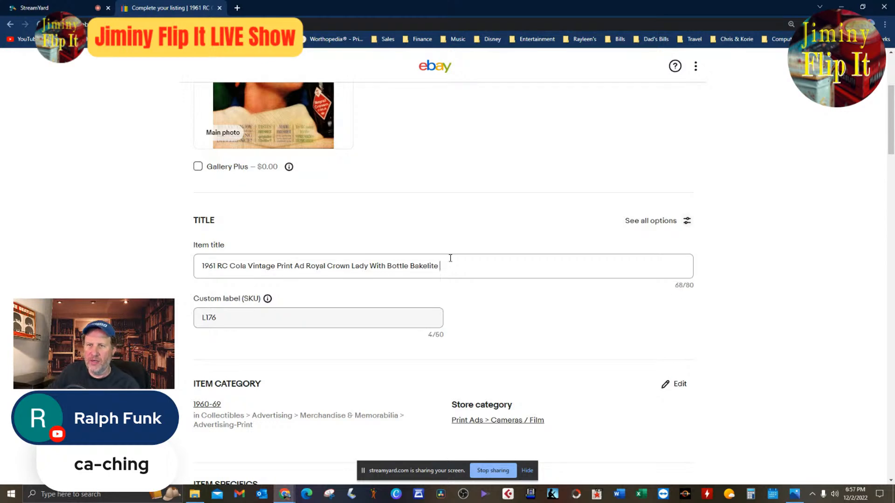
Inspect the orange and green hoop earrings in the ad image up close, and return to the draft listing's item title.
{"action": "scroll", "coordinate": [450, 258], "scroll_direction": "up", "scroll_amount": 4}
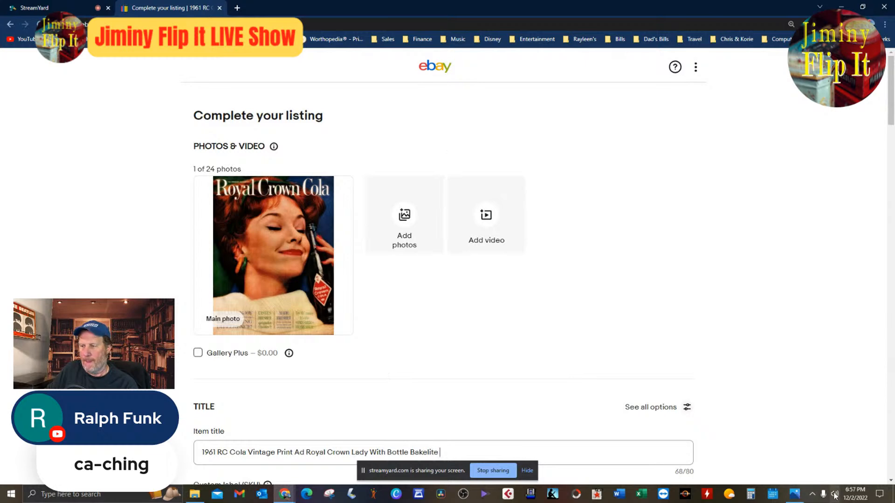
{"action": "left_click", "coordinate": [800, 497]}
{"action": "scroll", "coordinate": [584, 312], "scroll_direction": "up", "scroll_amount": 5}
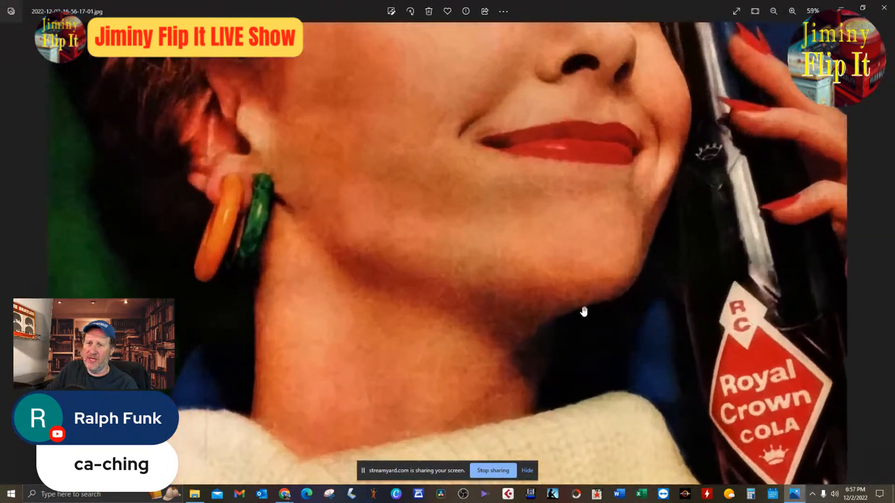
{"action": "scroll", "coordinate": [353, 238], "scroll_direction": "up", "scroll_amount": 3}
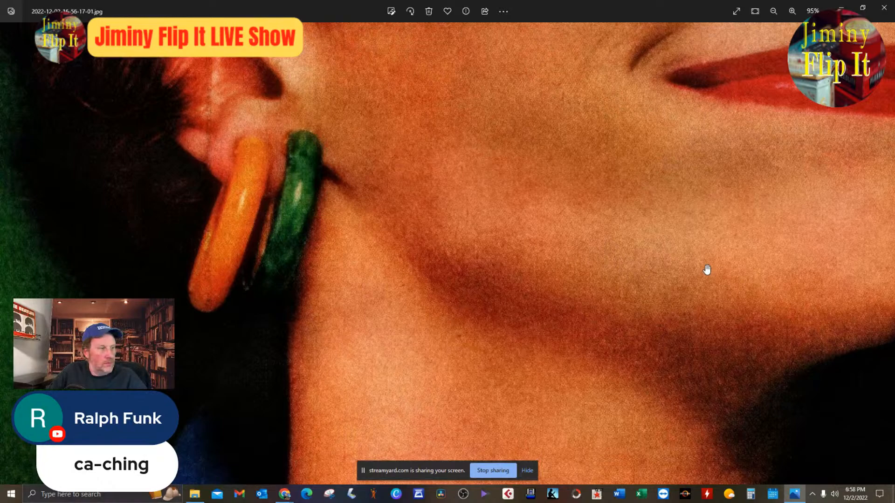
{"action": "scroll", "coordinate": [707, 270], "scroll_direction": "down", "scroll_amount": 6}
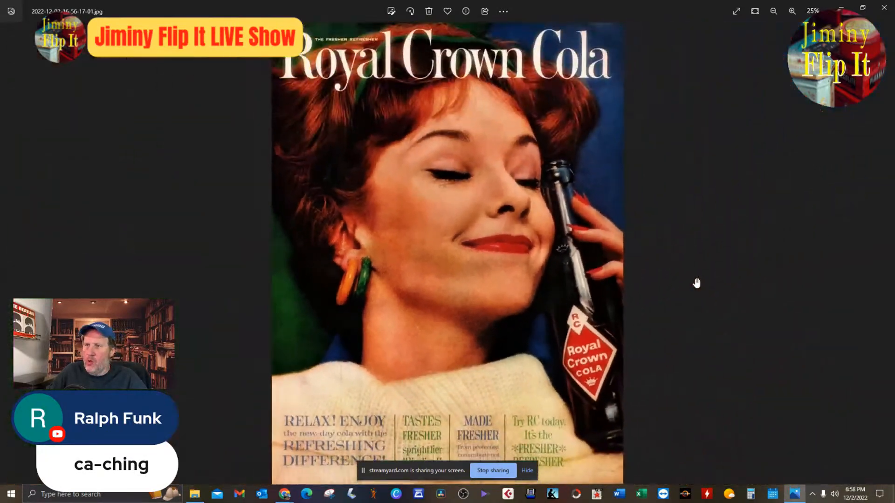
{"action": "key", "text": "alt+Tab"}
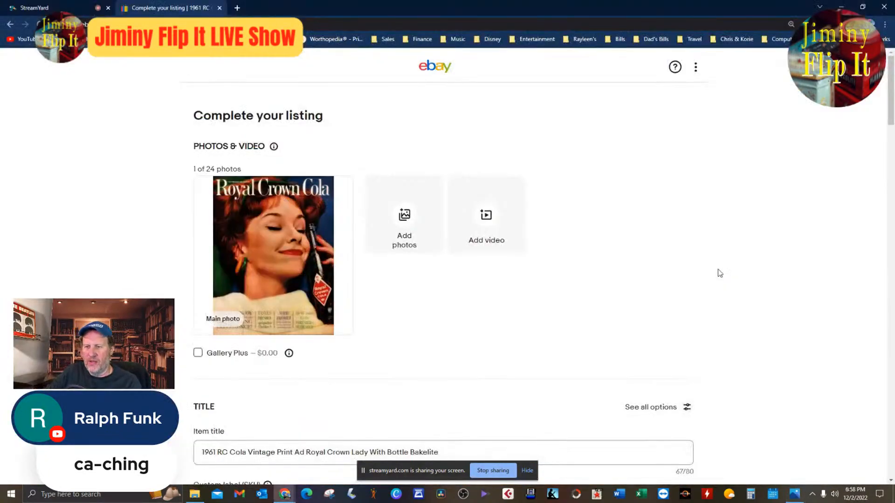
{"action": "scroll", "coordinate": [665, 273], "scroll_direction": "down", "scroll_amount": 4}
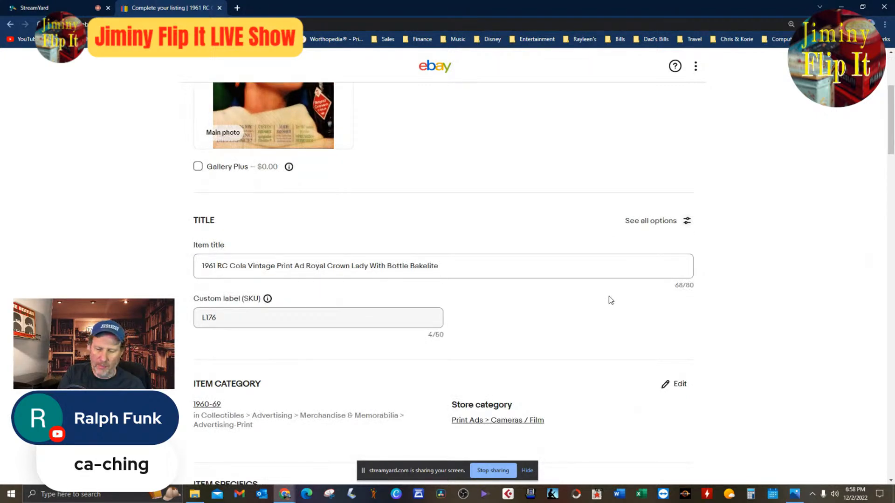
{"action": "type", "text": "Clip On Ear"}
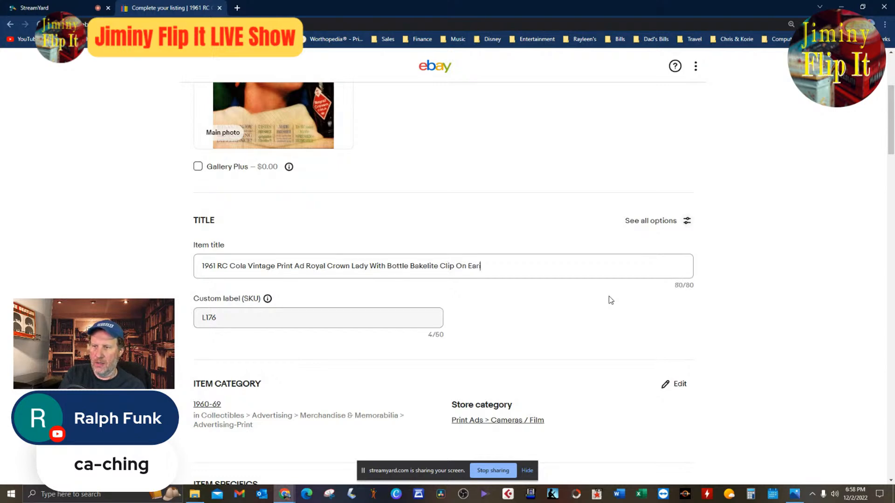
{"action": "key", "text": "BackSpace"}
{"action": "key", "text": "BackSpace"}
{"action": "key", "text": "BackSpace"}
{"action": "key", "text": "BackSpace"}
{"action": "key", "text": "BackSpace"}
{"action": "key", "text": "BackSpace"}
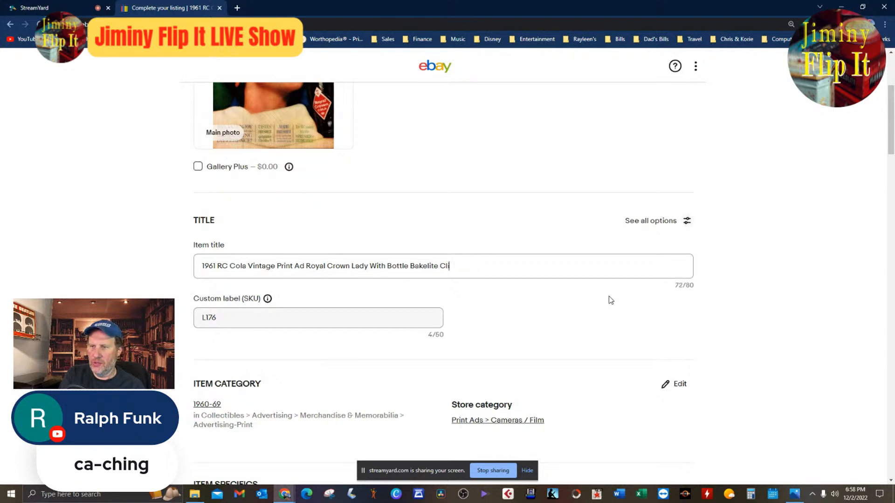
Finish the item title with "Earings" directly after "Bakelite".
{"action": "type", "text": "Earin"}
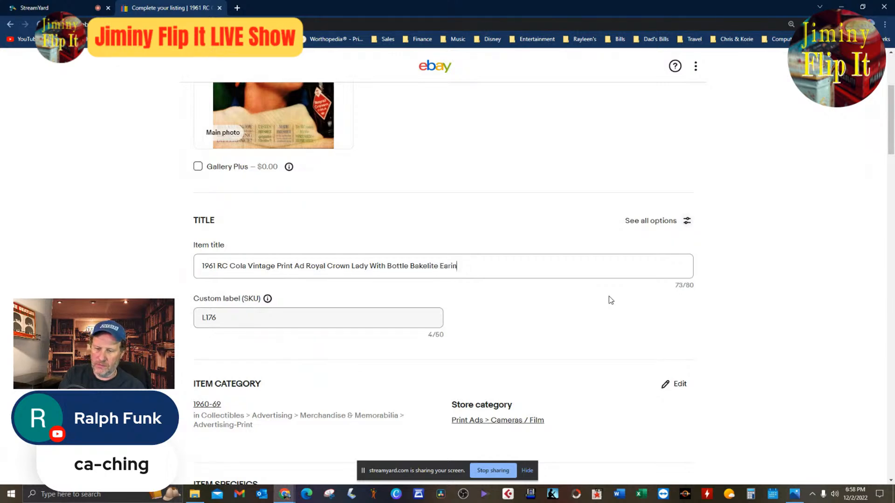
{"action": "type", "text": "gs"}
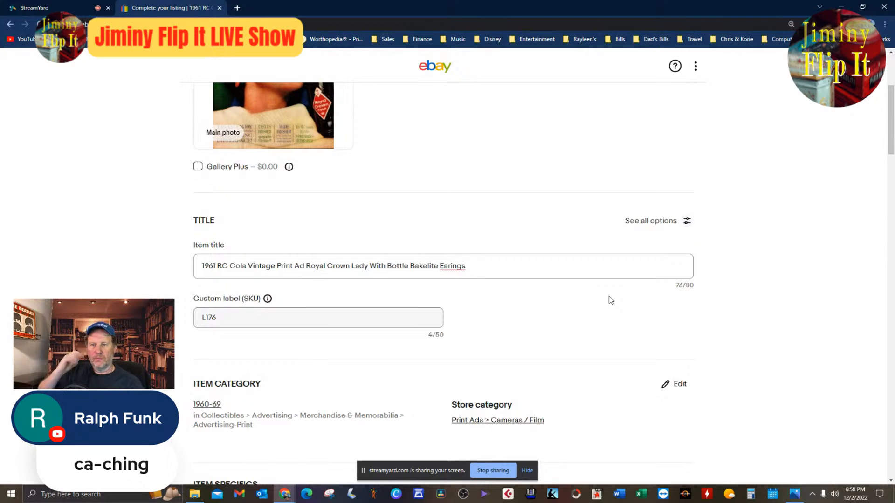
Change the listing's store category to Print Ads > Beverage Ads.
{"action": "scroll", "coordinate": [607, 304], "scroll_direction": "down", "scroll_amount": 4}
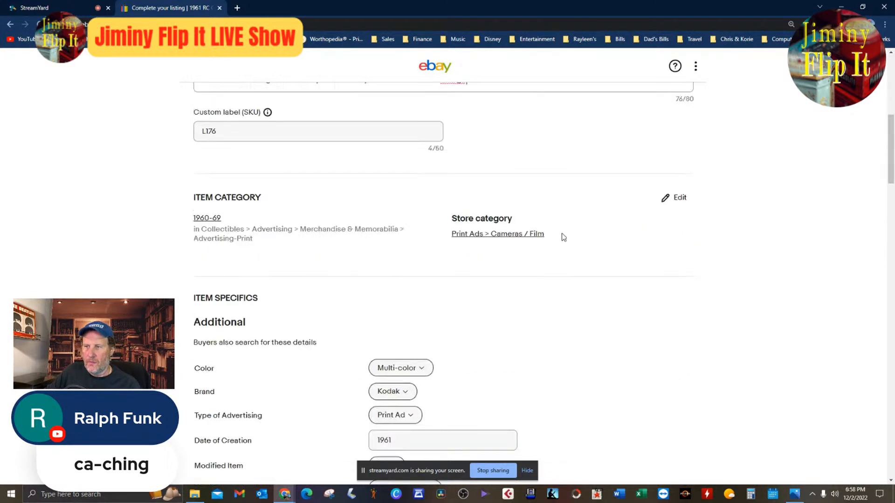
{"action": "left_click", "coordinate": [522, 236]}
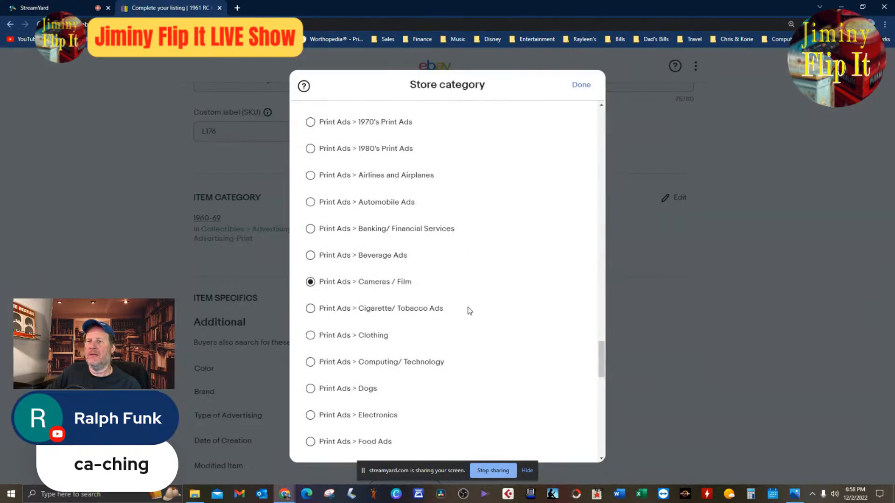
{"action": "left_click", "coordinate": [310, 255]}
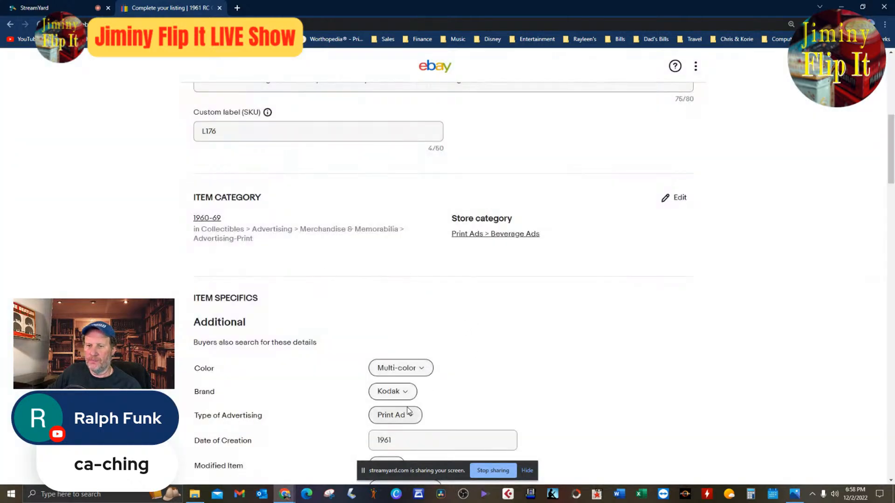
Set the Brand item specific to the custom value "RC Cola".
{"action": "left_click", "coordinate": [394, 393]}
{"action": "type", "text": "RC Col"}
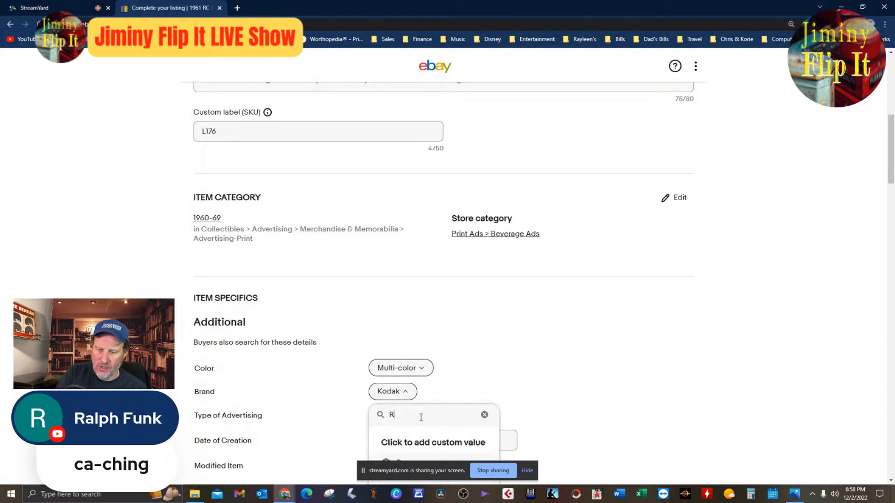
{"action": "key", "text": "BackSpace"}
{"action": "key", "text": "BackSpace"}
{"action": "type", "text": "ola"}
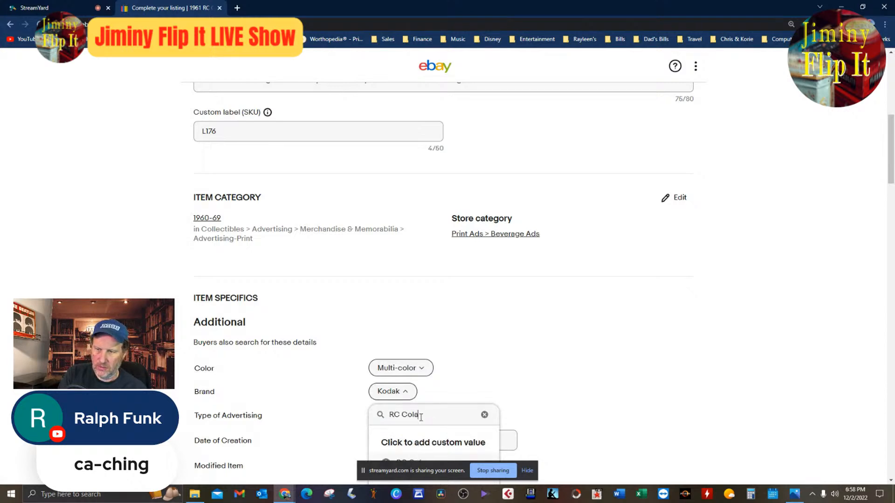
{"action": "scroll", "coordinate": [565, 378], "scroll_direction": "down", "scroll_amount": 4}
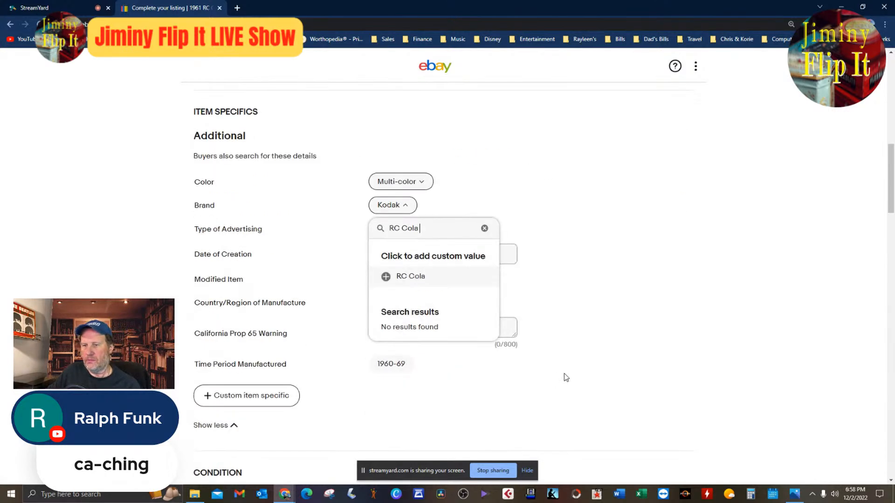
{"action": "left_click", "coordinate": [427, 277]}
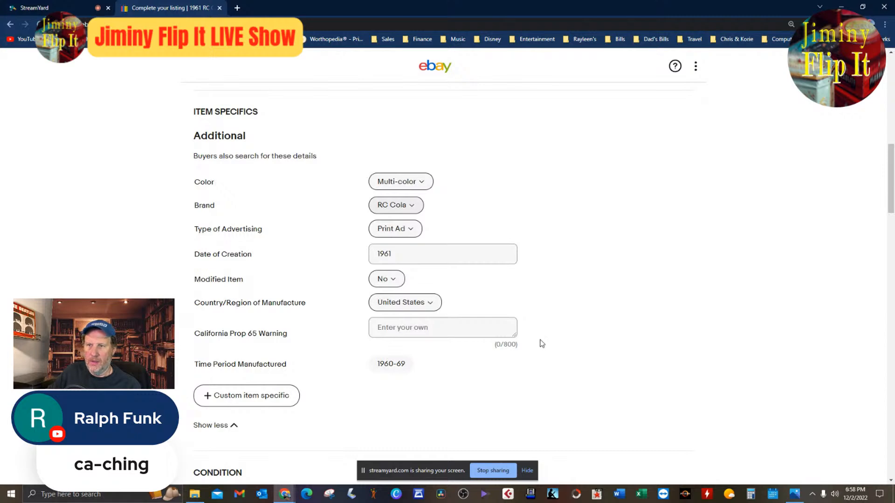
Change the item category to the suggested Collectibles > Advertising > Soda > Royal Crown/Nehi/Diet Rite.
{"action": "scroll", "coordinate": [524, 345], "scroll_direction": "up", "scroll_amount": 4}
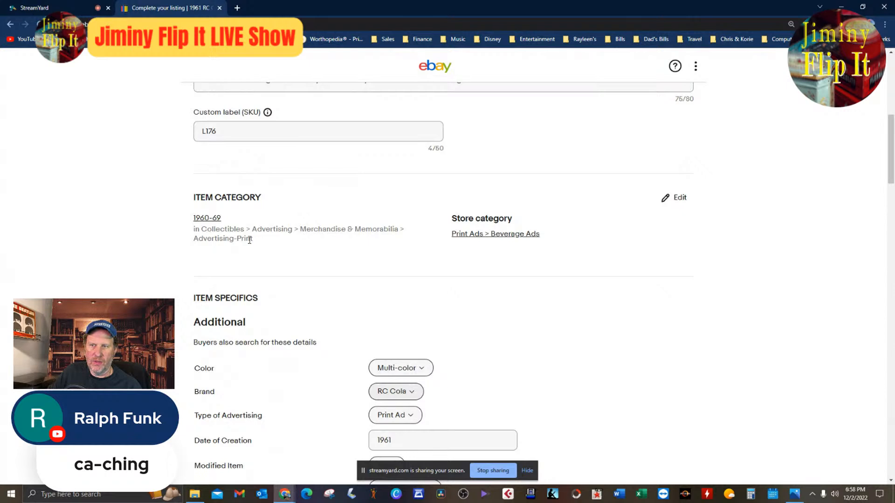
{"action": "left_click", "coordinate": [214, 218]}
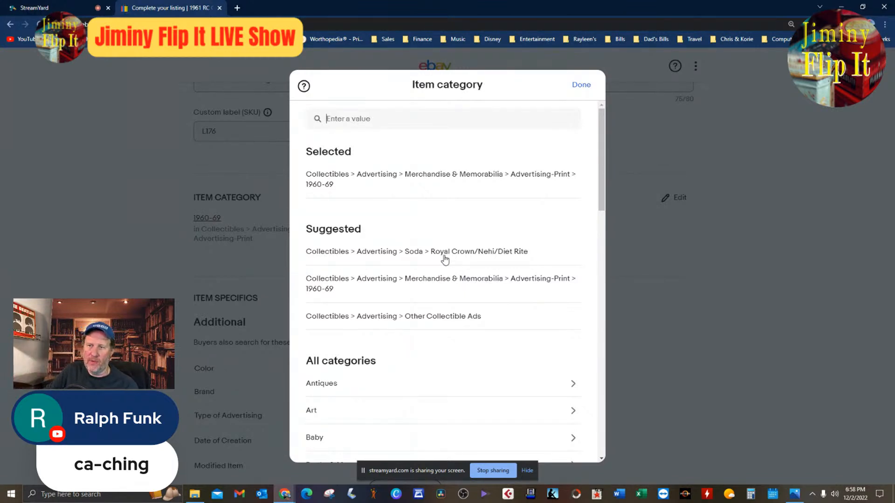
{"action": "left_click", "coordinate": [429, 252]}
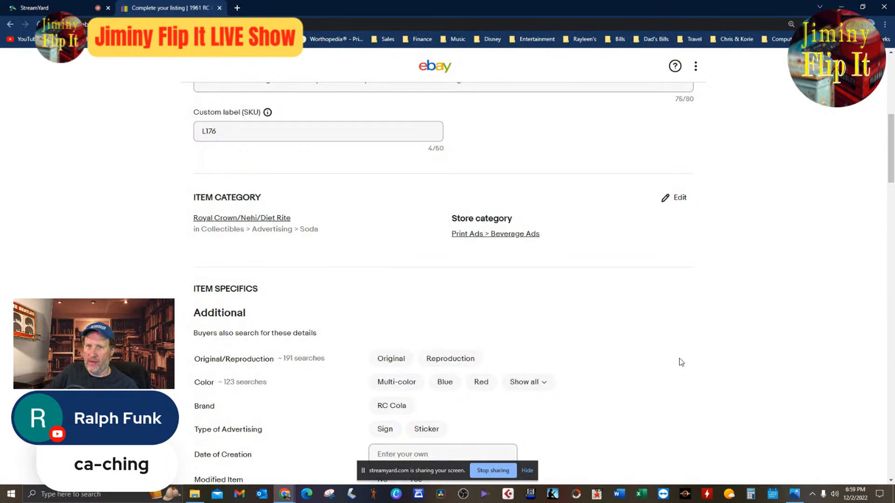
Set Type of Advertising to the custom value "Print Ad" in the item specifics.
{"action": "scroll", "coordinate": [682, 362], "scroll_direction": "down", "scroll_amount": 4}
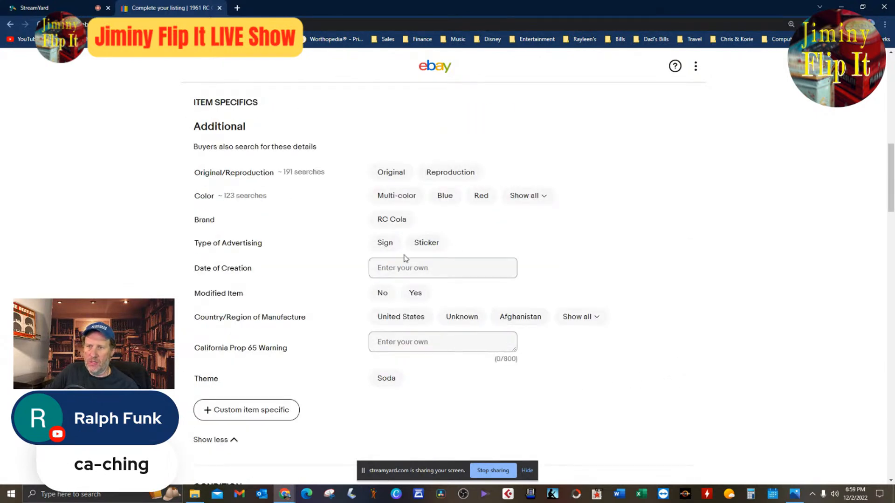
{"action": "left_click", "coordinate": [393, 246]}
{"action": "left_click", "coordinate": [398, 247]}
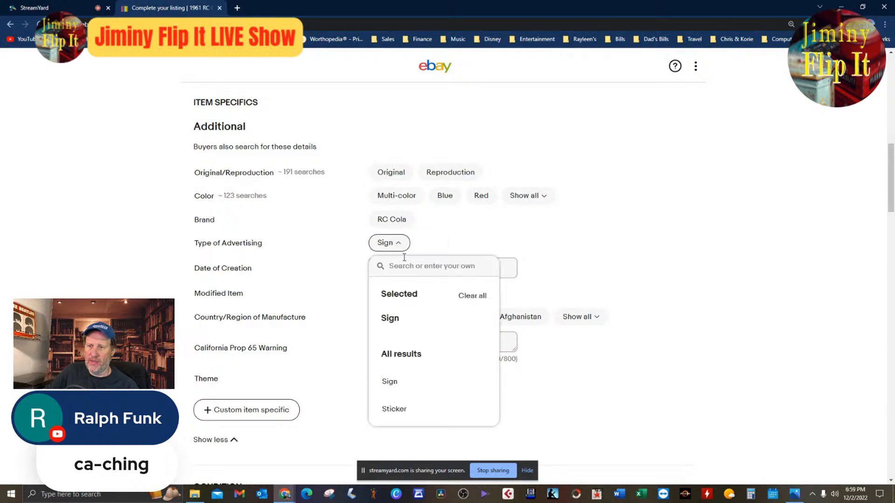
{"action": "type", "text": "Print Ad"}
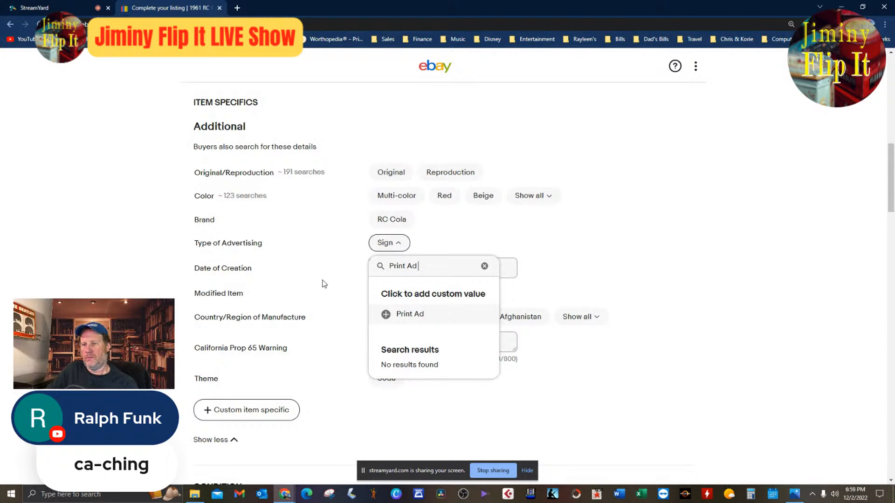
{"action": "left_click", "coordinate": [392, 316]}
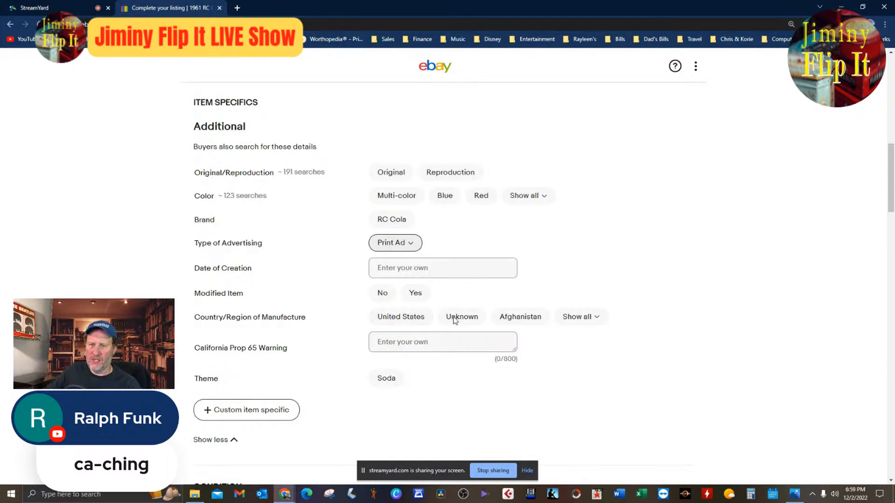
Fill in the remaining item specifics: country United States, Modified Item No, Date of Creation 1961, color Multi-color, and Original.
{"action": "scroll", "coordinate": [676, 343], "scroll_direction": "down", "scroll_amount": 4}
{"action": "scroll", "coordinate": [503, 330], "scroll_direction": "up", "scroll_amount": 4}
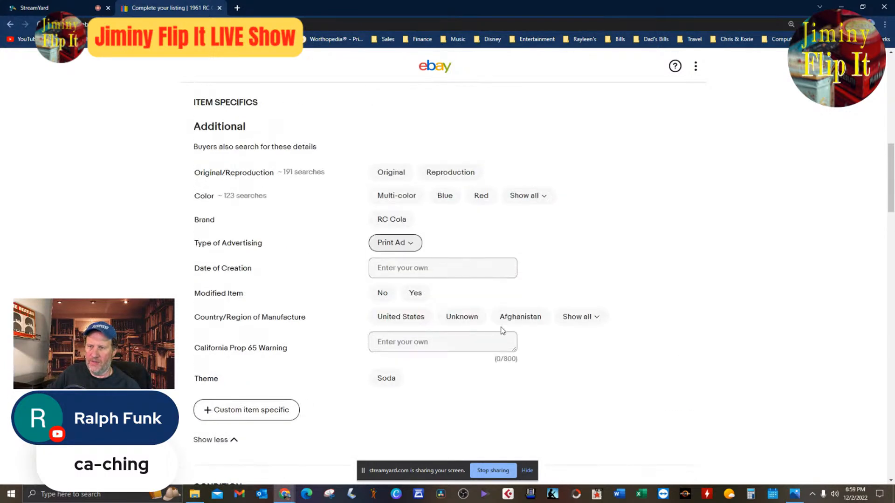
{"action": "left_click", "coordinate": [413, 321]}
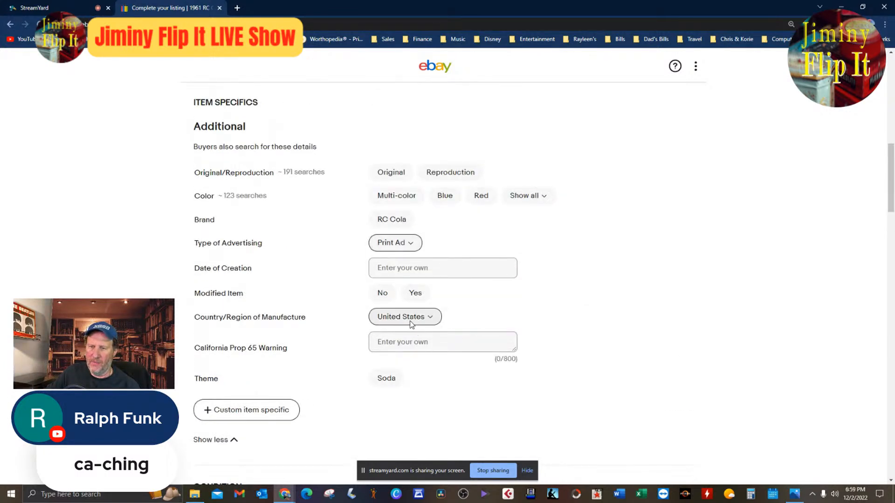
{"action": "left_click", "coordinate": [383, 292]}
{"action": "left_click", "coordinate": [466, 268]}
{"action": "type", "text": "1961"}
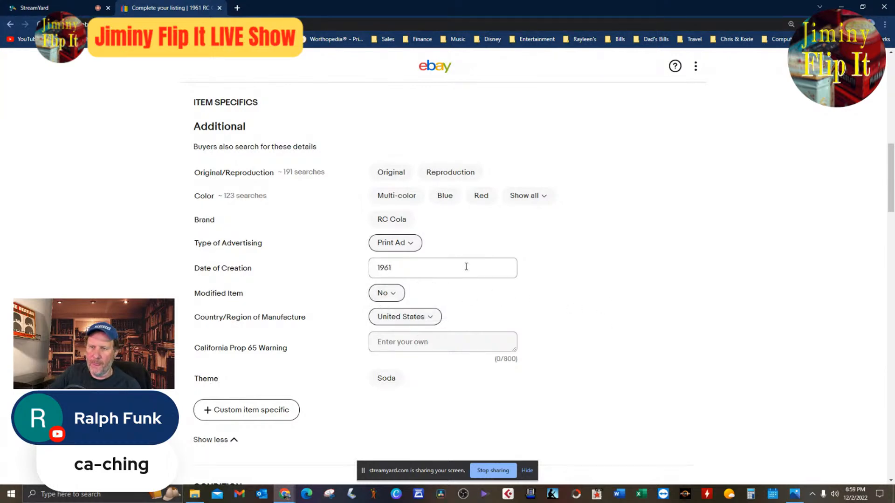
{"action": "left_click", "coordinate": [410, 196]}
{"action": "left_click", "coordinate": [396, 172]}
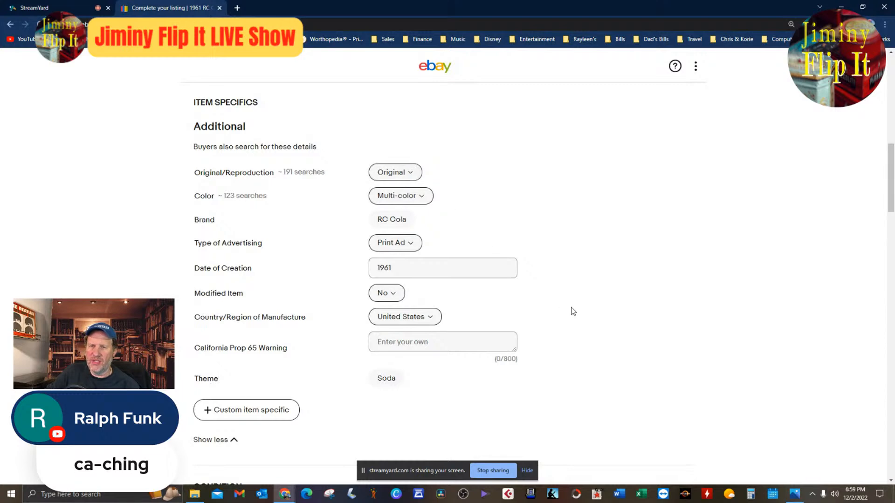
Review the draft's pricing, offers, shipping, promotion and return settings, and check the photo and item title.
{"action": "scroll", "coordinate": [569, 312], "scroll_direction": "down", "scroll_amount": 8}
{"action": "scroll", "coordinate": [603, 323], "scroll_direction": "down", "scroll_amount": 2}
{"action": "scroll", "coordinate": [755, 360], "scroll_direction": "down", "scroll_amount": 10}
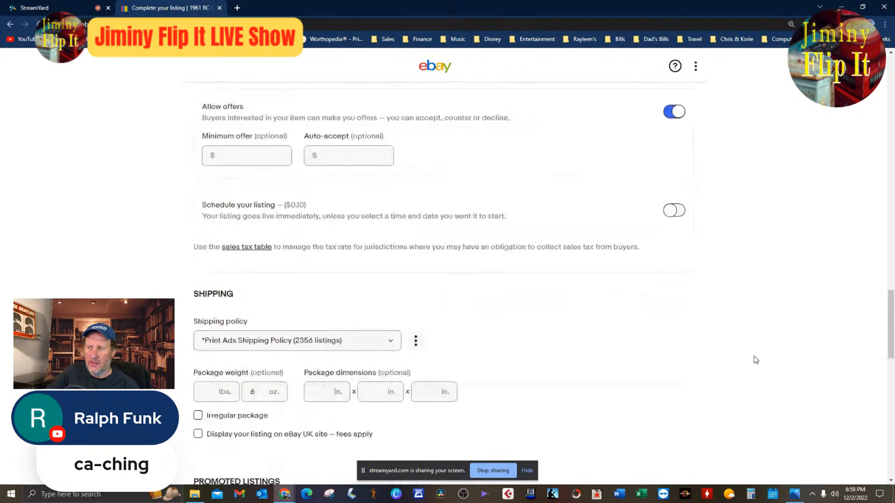
{"action": "scroll", "coordinate": [759, 367], "scroll_direction": "down", "scroll_amount": 4}
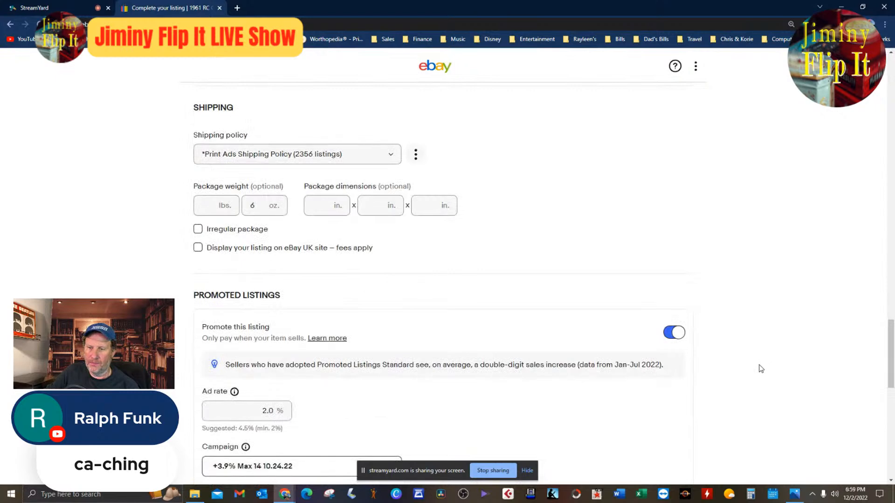
{"action": "scroll", "coordinate": [759, 369], "scroll_direction": "down", "scroll_amount": 8}
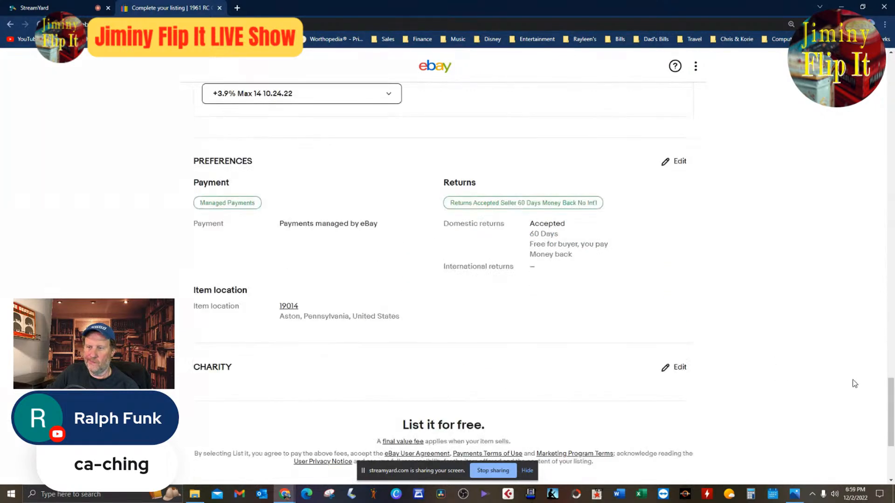
{"action": "scroll", "coordinate": [855, 383], "scroll_direction": "up", "scroll_amount": 8}
{"action": "scroll", "coordinate": [854, 383], "scroll_direction": "up", "scroll_amount": 4}
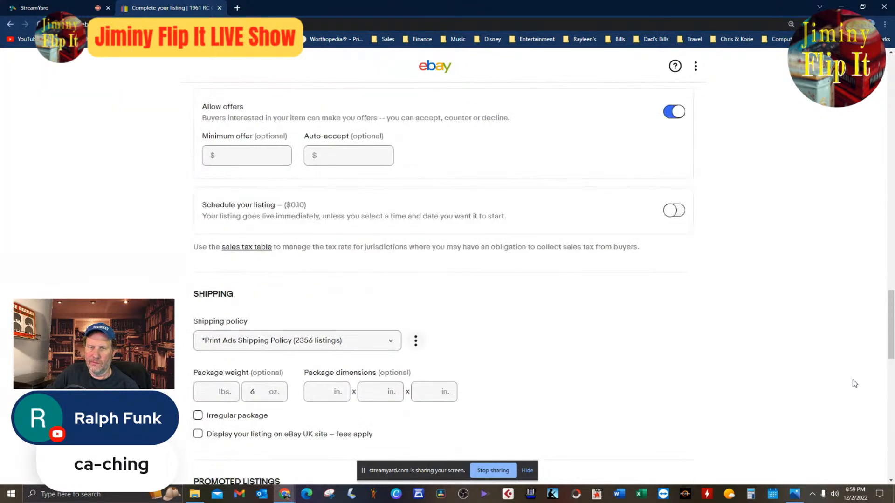
{"action": "scroll", "coordinate": [855, 383], "scroll_direction": "up", "scroll_amount": 4}
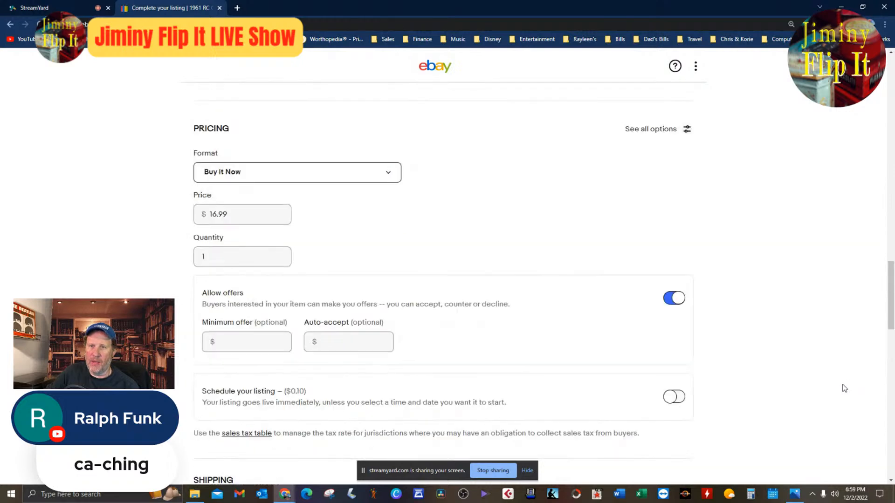
{"action": "scroll", "coordinate": [842, 387], "scroll_direction": "down", "scroll_amount": 4}
{"action": "scroll", "coordinate": [841, 389], "scroll_direction": "up", "scroll_amount": 8}
{"action": "scroll", "coordinate": [841, 393], "scroll_direction": "up", "scroll_amount": 15}
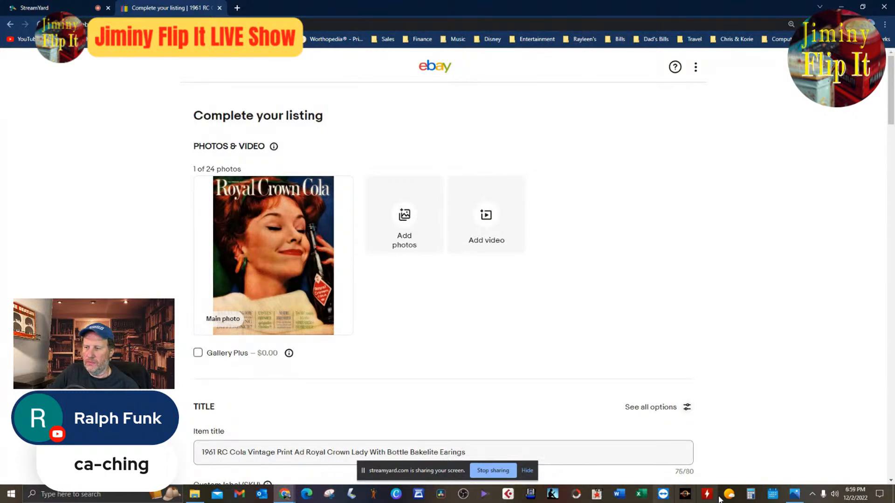
Publish the Royal Crown Cola ad listing and close the ad image's viewer window.
{"action": "scroll", "coordinate": [557, 400], "scroll_direction": "down", "scroll_amount": 4}
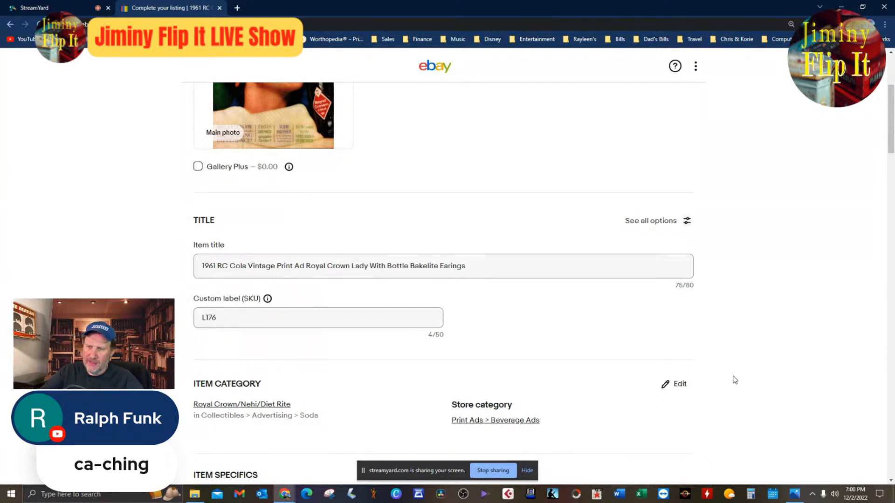
{"action": "scroll", "coordinate": [669, 334], "scroll_direction": "down", "scroll_amount": 10}
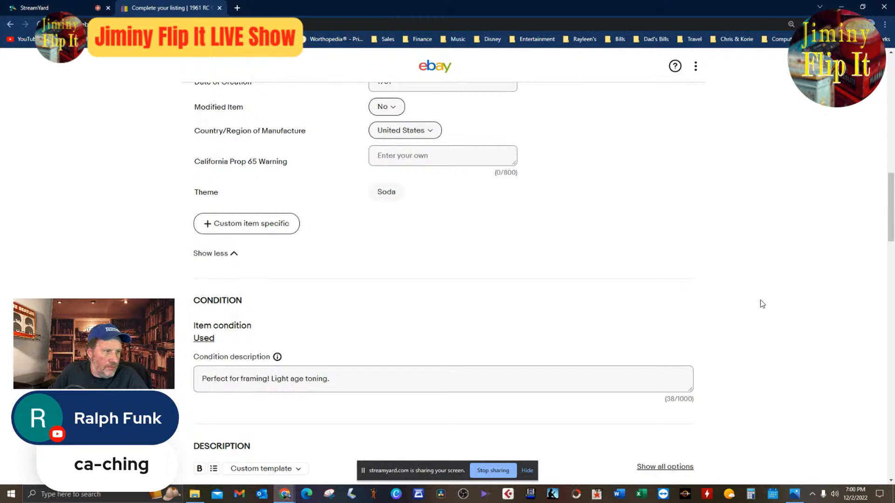
{"action": "scroll", "coordinate": [764, 311], "scroll_direction": "down", "scroll_amount": 20}
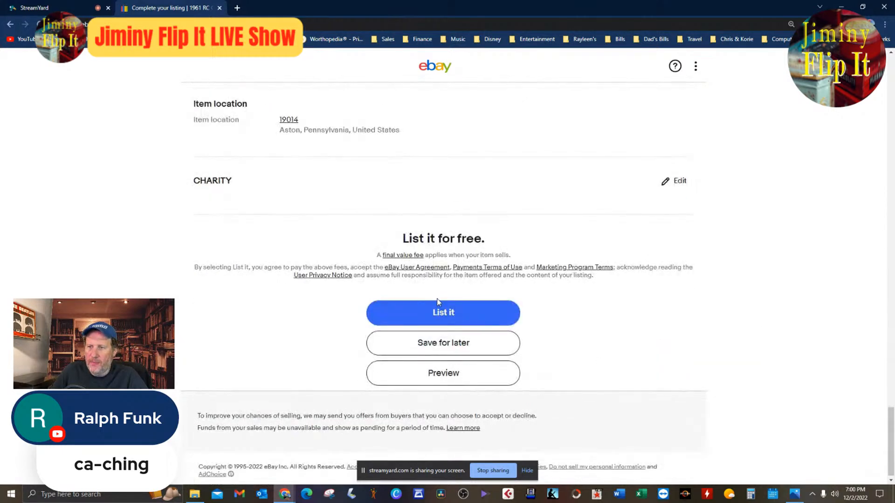
{"action": "left_click", "coordinate": [441, 314]}
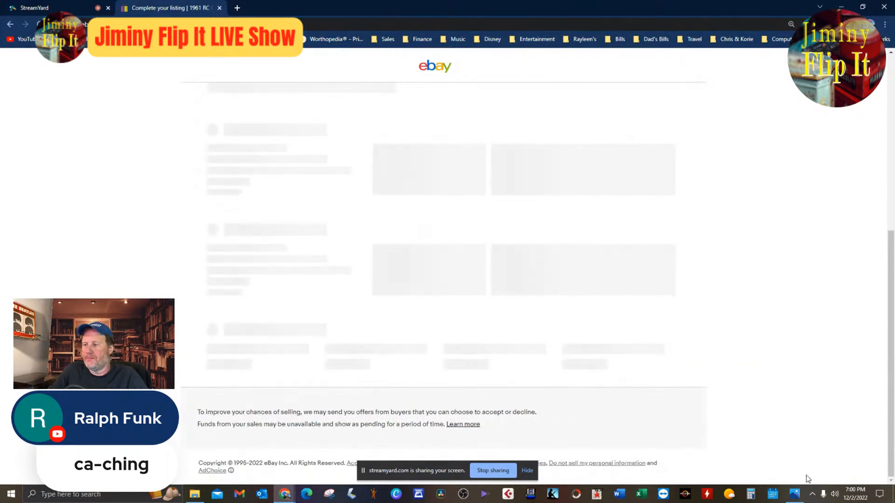
{"action": "right_click", "coordinate": [794, 493]}
{"action": "left_click", "coordinate": [772, 470]}
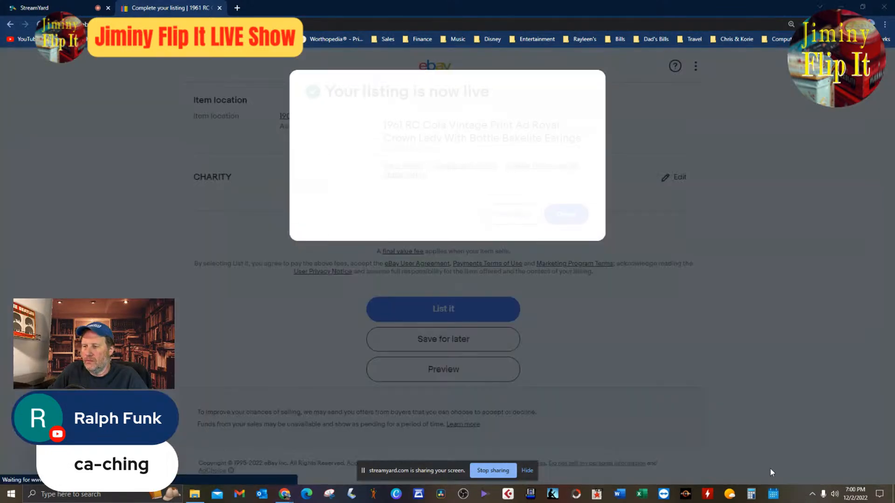
Start a similar listing from the published RC Cola ad and delete the copied Royal Crown Cola photo.
{"action": "left_click", "coordinate": [537, 167]}
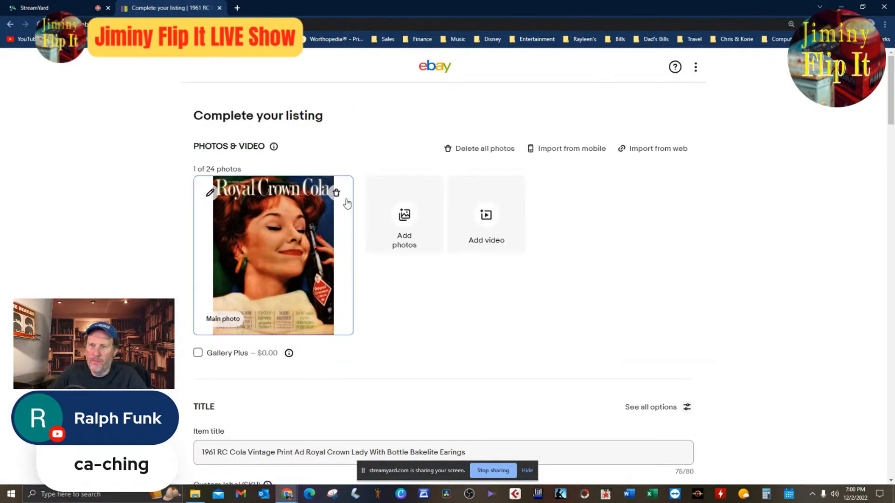
{"action": "left_click", "coordinate": [336, 193]}
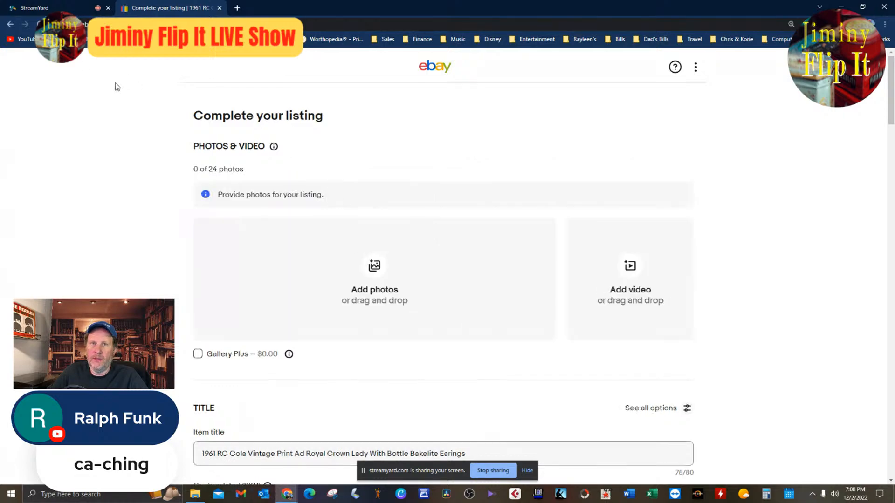
{"action": "key", "text": "ctrl+1"}
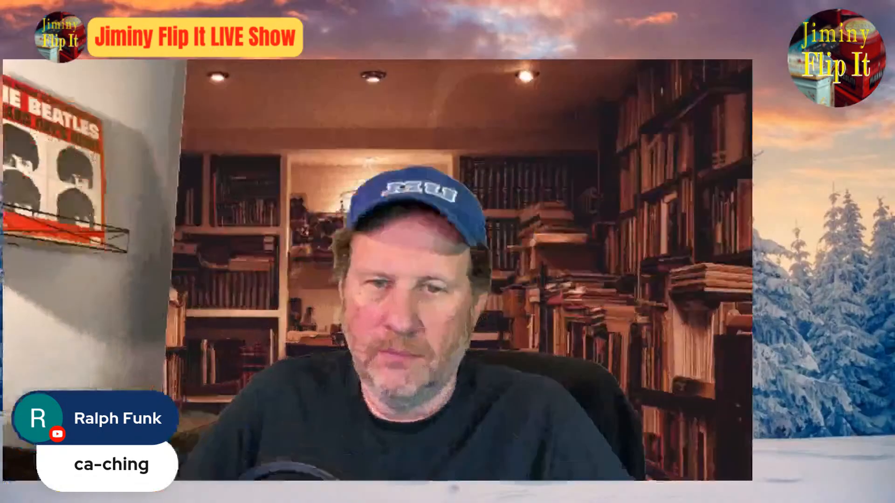
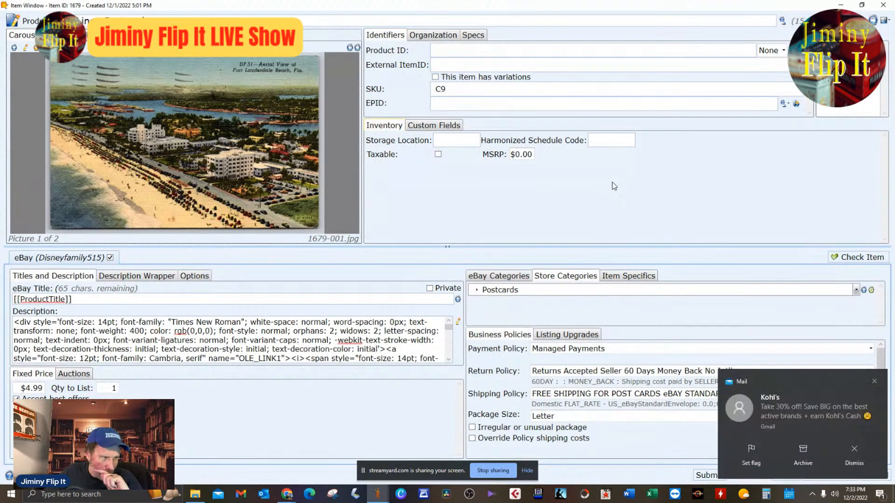
Dismiss the mail notification and inspect the back of the Fort Lauderdale postcard before returning to its front picture.
{"action": "left_click", "coordinate": [863, 460]}
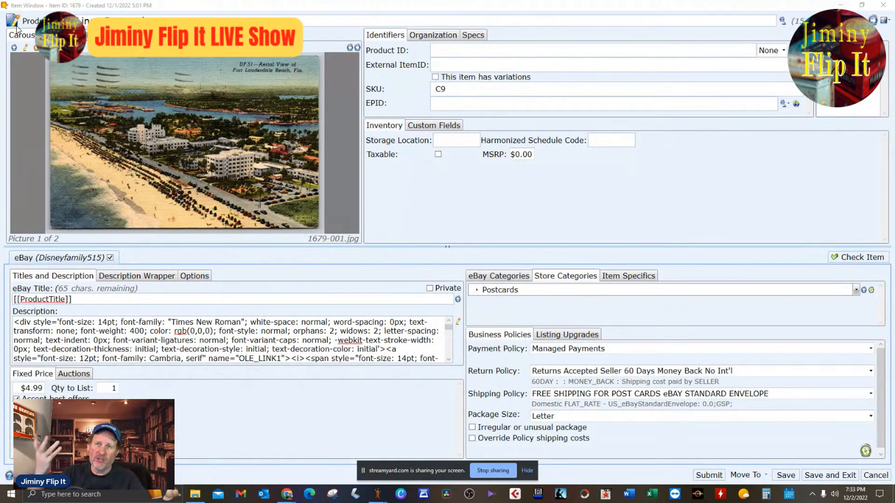
{"action": "left_click", "coordinate": [357, 49]}
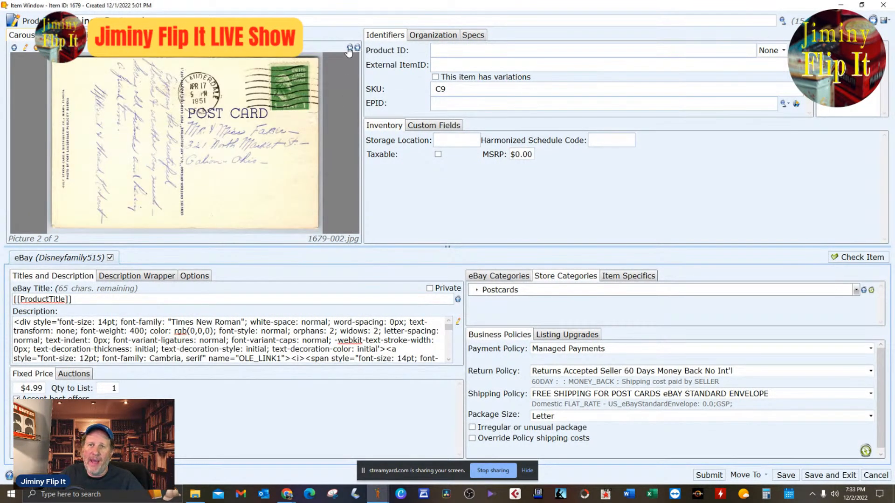
{"action": "left_click", "coordinate": [350, 49]}
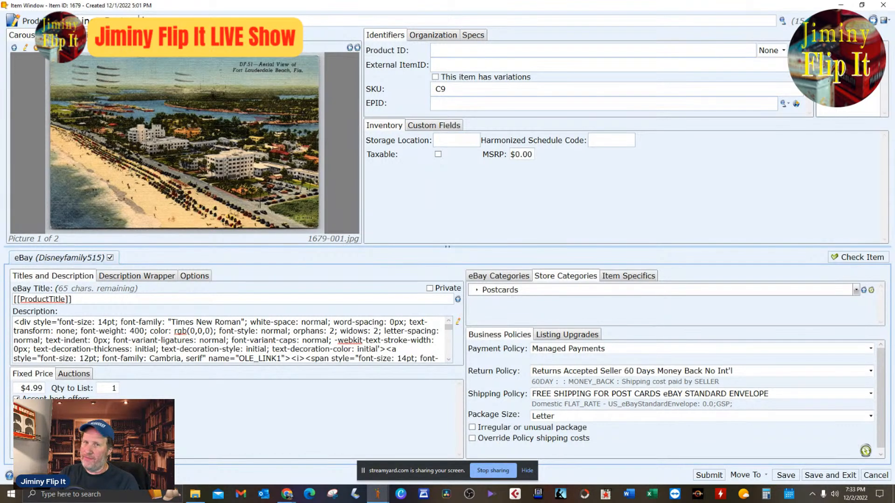
Add "Fort Lauderdale Florida" at the start of the postcard's product title.
{"action": "type", "text": "Fort L"}
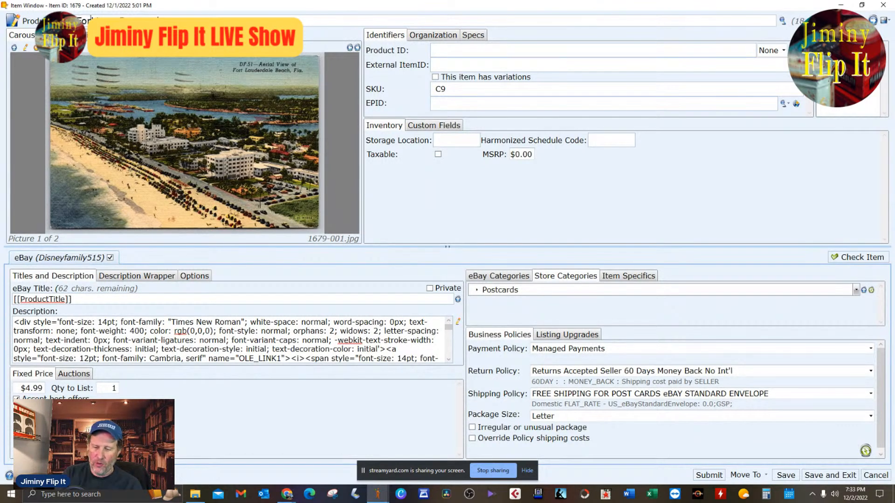
{"action": "type", "text": "auderdal"}
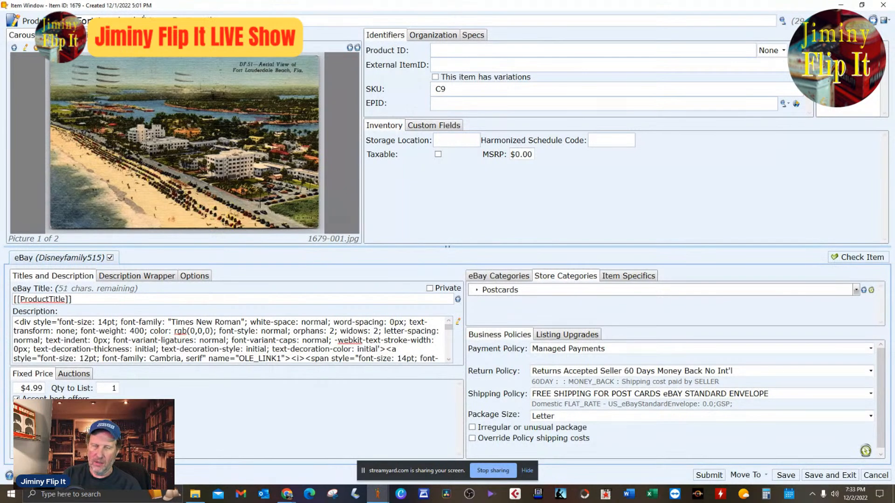
{"action": "type", "text": "e Florida"}
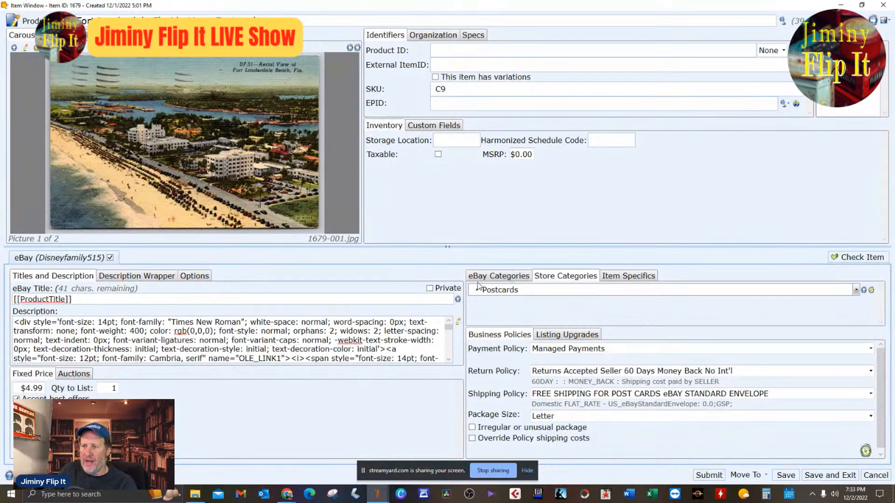
Review the postcard's eBay category, condition and condition description.
{"action": "left_click", "coordinate": [515, 279]}
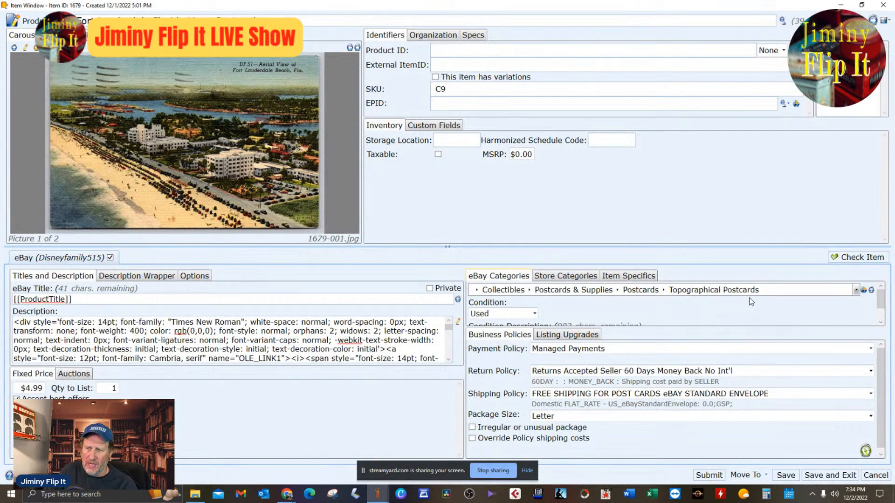
{"action": "left_click", "coordinate": [881, 322]}
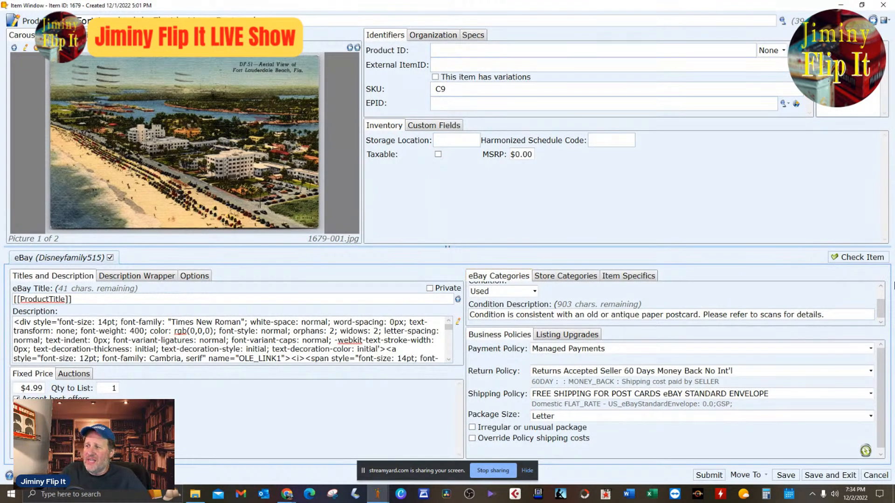
{"action": "scroll", "coordinate": [880, 285], "scroll_direction": "up", "scroll_amount": 2}
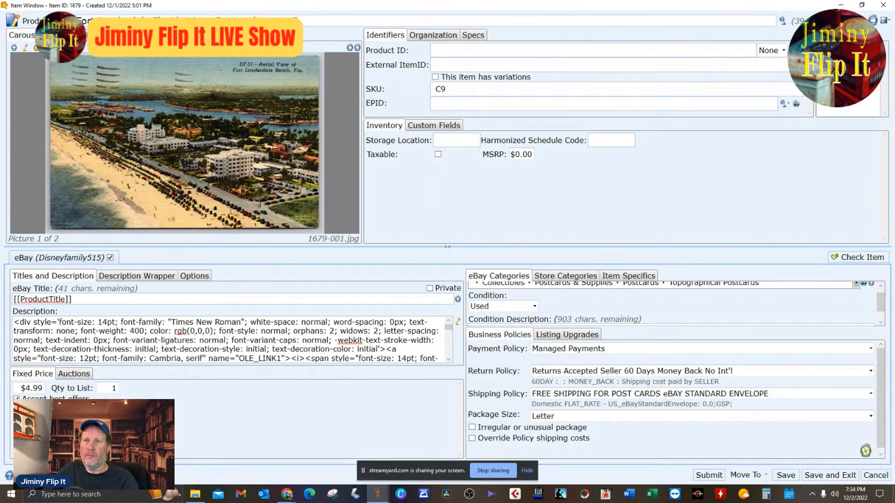
Append "Aerial View" to the end of the product title.
{"action": "type", "text": "C"}
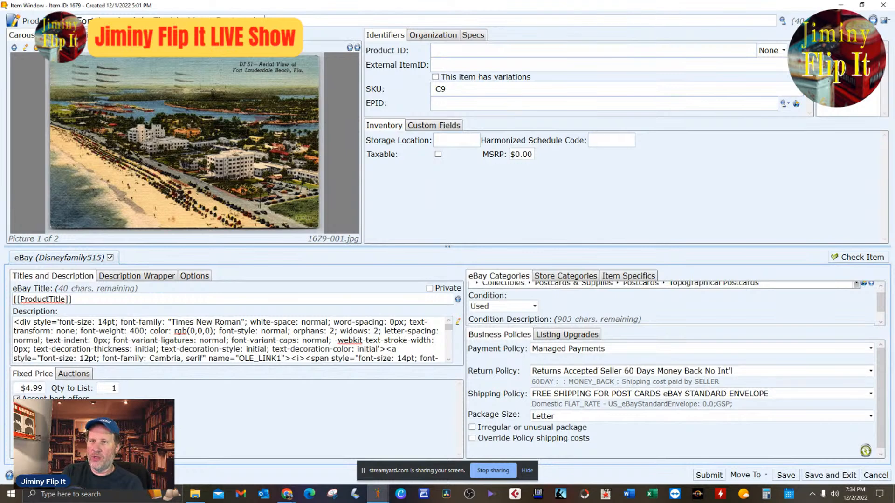
{"action": "type", "text": "194"}
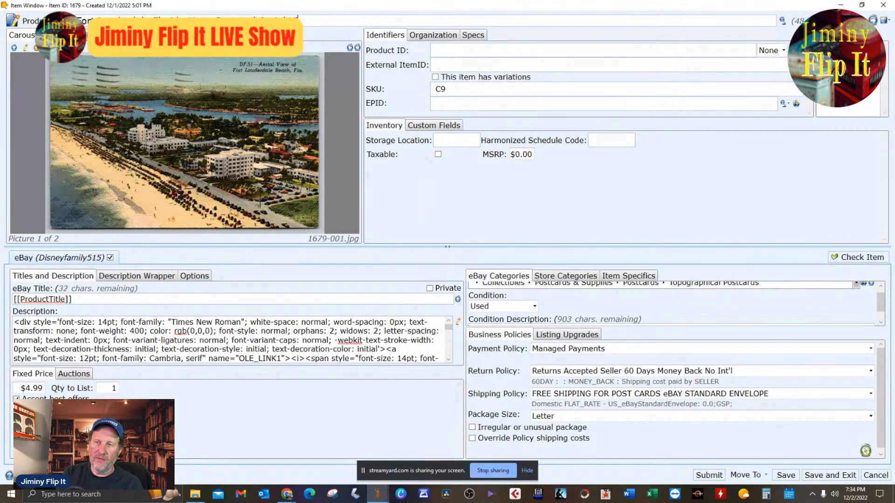
{"action": "type", "text": "iew"}
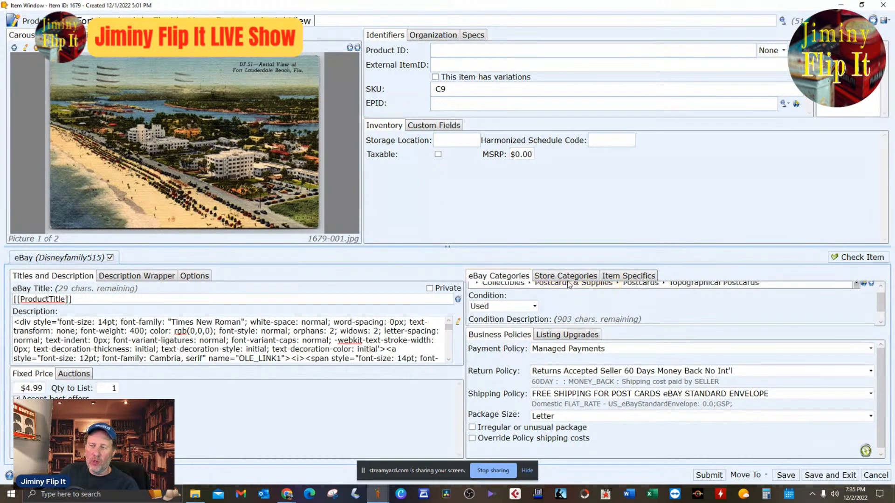
Check the store category, enlarge the item specifics area, and set Region to Florida, copied from the product title.
{"action": "scroll", "coordinate": [658, 317], "scroll_direction": "up", "scroll_amount": 1}
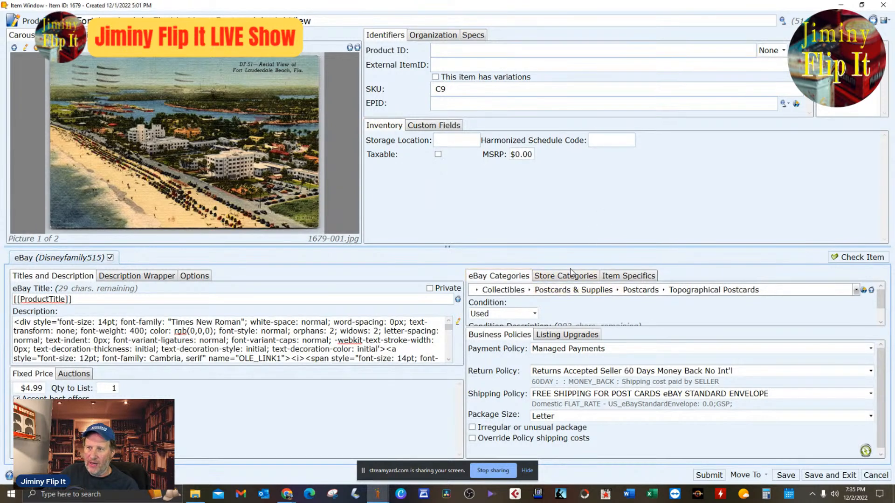
{"action": "left_click", "coordinate": [585, 279]}
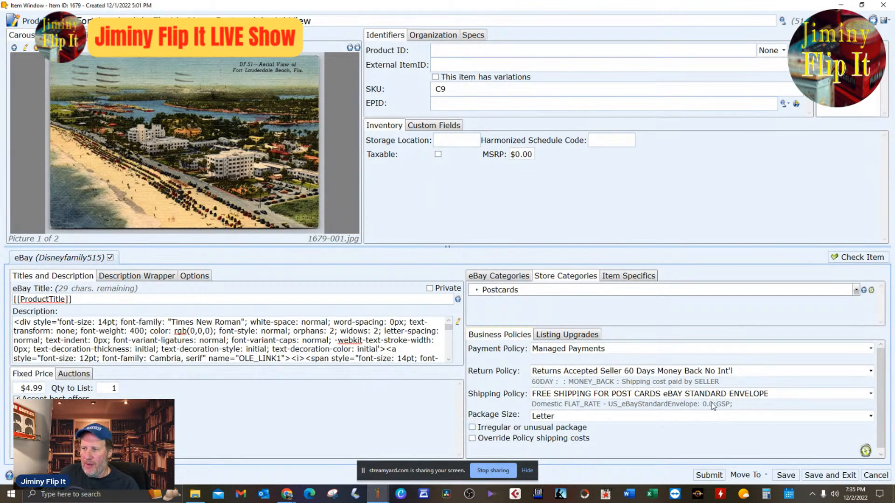
{"action": "left_click", "coordinate": [624, 277]}
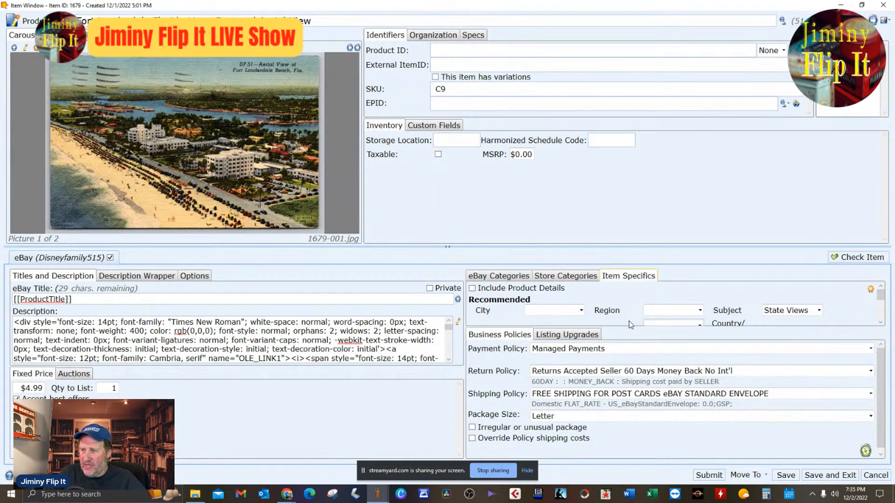
{"action": "left_click_drag", "start_coordinate": [630, 401], "coordinate": [631, 402]}
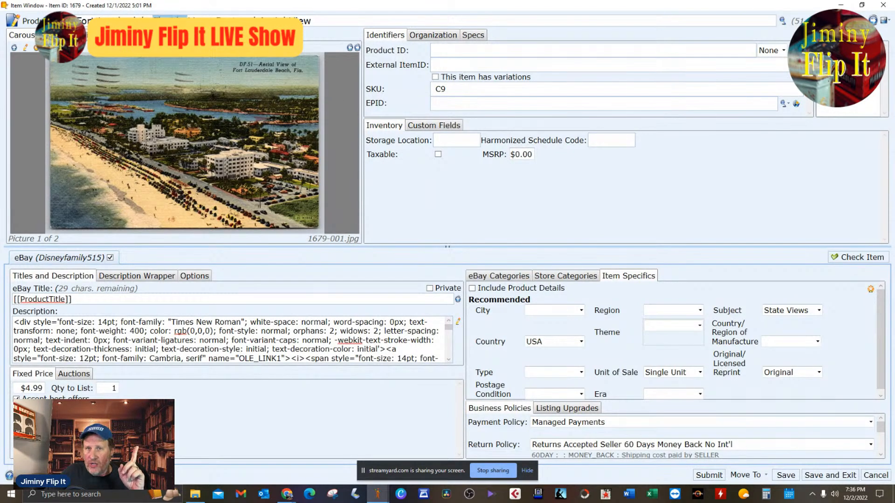
{"action": "double_click", "coordinate": [170, 21]}
{"action": "key", "text": "ctrl+c"}
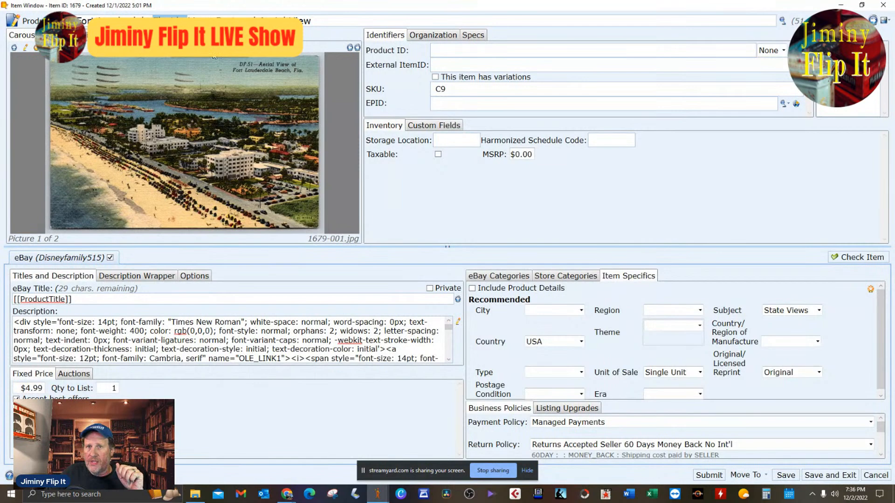
{"action": "left_click", "coordinate": [676, 310]}
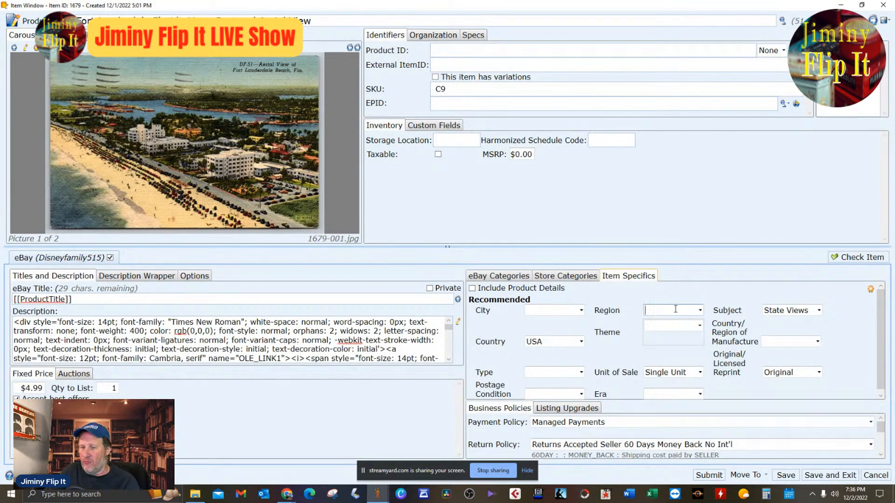
{"action": "key", "text": "ctrl+v"}
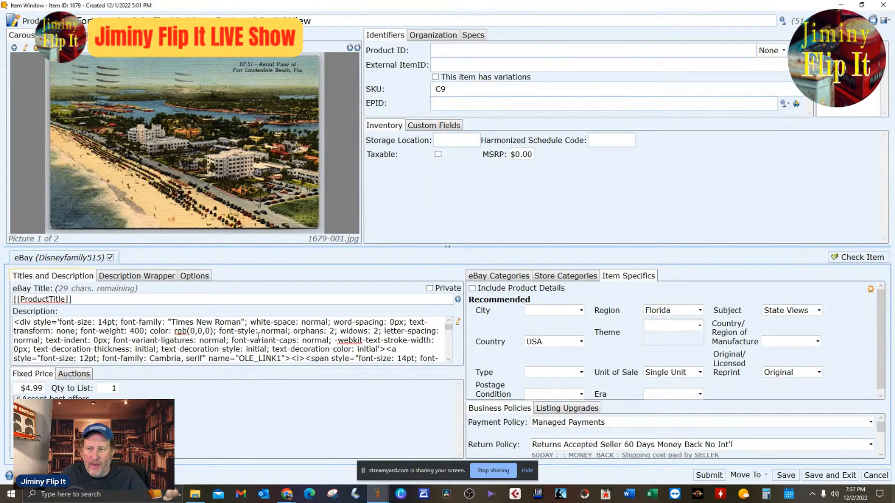
Look through the listing's description code and examine the postcard's front picture up close.
{"action": "scroll", "coordinate": [277, 337], "scroll_direction": "down", "scroll_amount": 5}
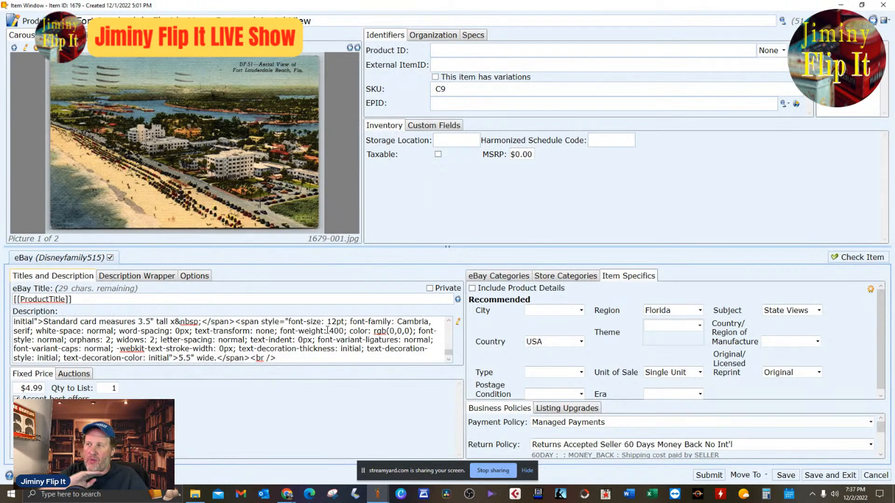
{"action": "scroll", "coordinate": [327, 330], "scroll_direction": "down", "scroll_amount": 3}
{"action": "scroll", "coordinate": [326, 329], "scroll_direction": "up", "scroll_amount": 3}
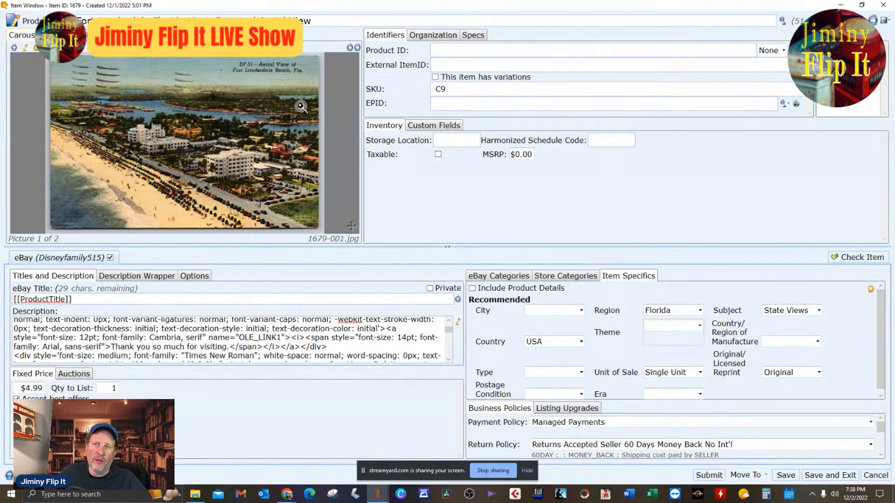
{"action": "scroll", "coordinate": [302, 158], "scroll_direction": "up", "scroll_amount": 3}
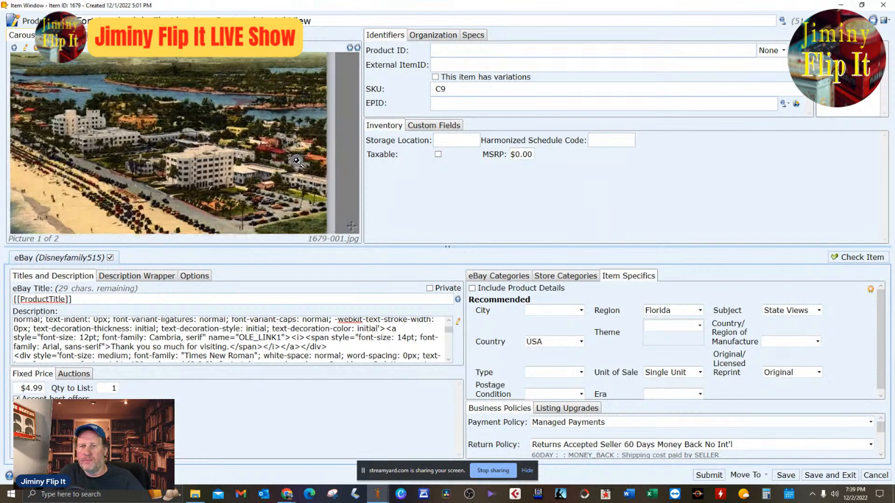
{"action": "scroll", "coordinate": [315, 117], "scroll_direction": "down", "scroll_amount": 4}
Append "Beach" to the end of the product title, correcting its capitalization and removing the extra letters after it.
{"action": "left_click", "coordinate": [341, 24]}
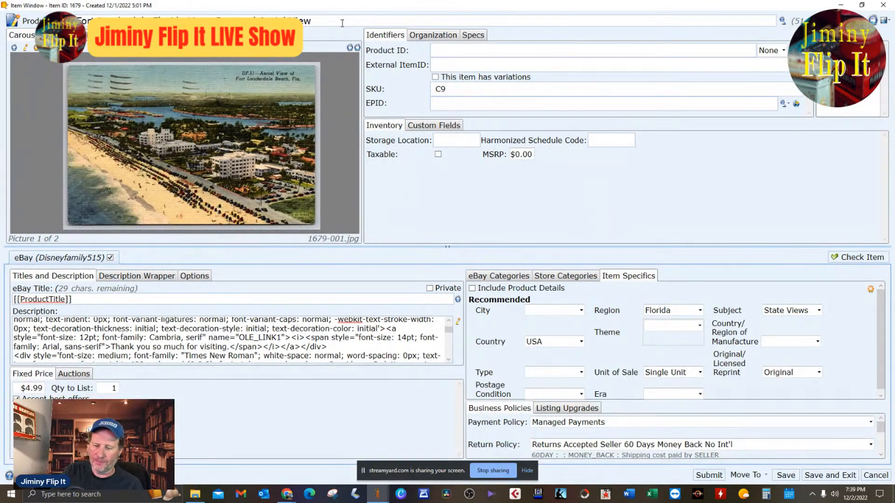
{"action": "type", "text": "BEach"}
{"action": "key", "text": "BackSpace"}
{"action": "key", "text": "BackSpace"}
{"action": "key", "text": "BackSpace"}
{"action": "key", "text": "BackSpace"}
{"action": "key", "text": "BackSpace"}
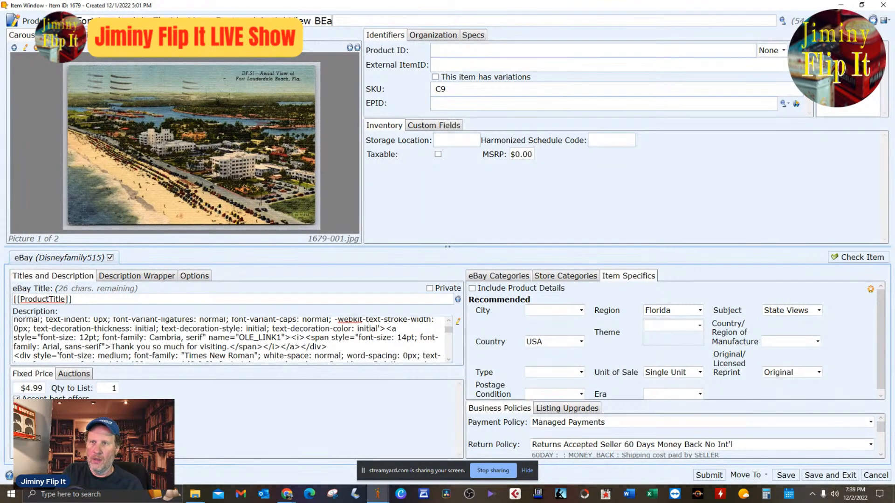
{"action": "type", "text": "each "}
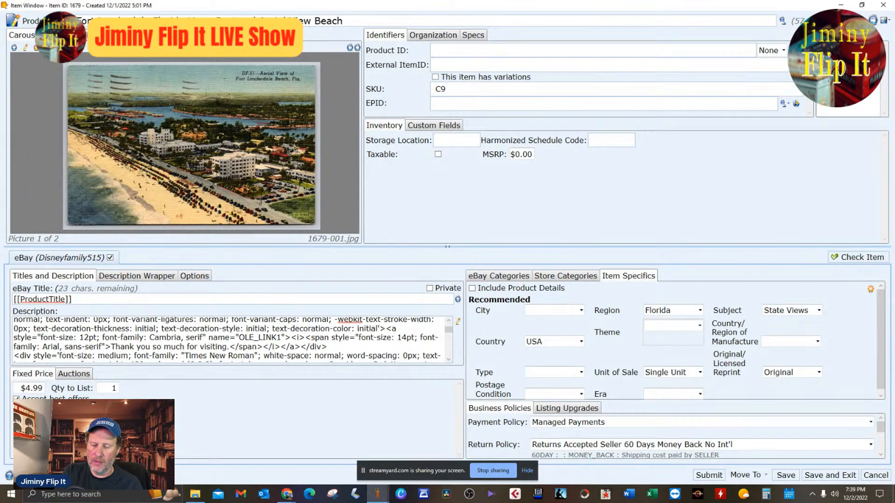
{"action": "type", "text": "Se"}
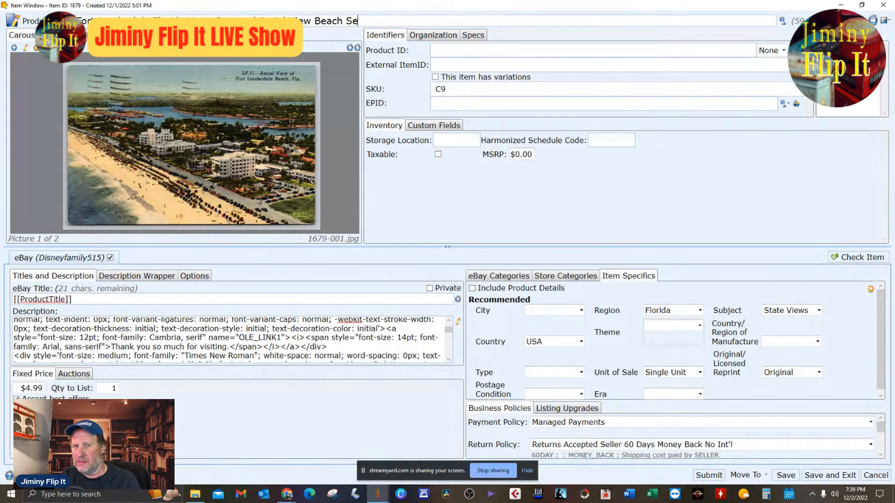
{"action": "key", "text": "BackSpace"}
{"action": "key", "text": "BackSpace"}
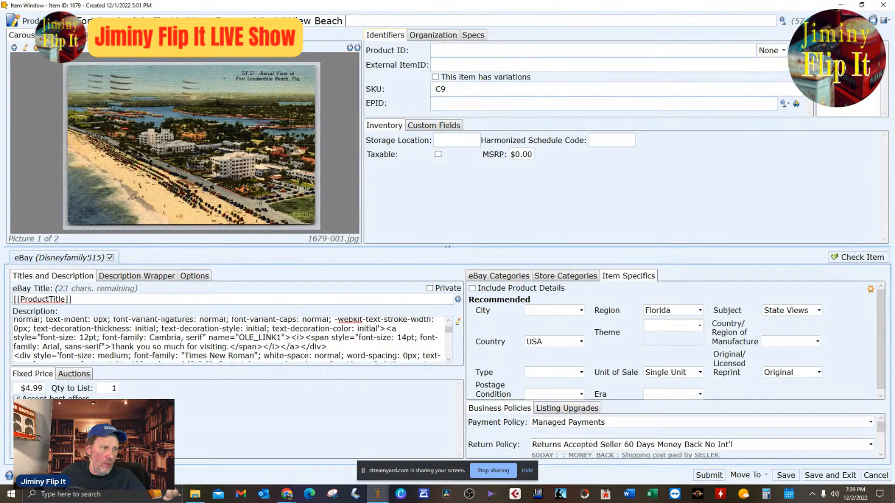
Research the product title in an eBay search, enlarge the results window, and browse comparable Fort Lauderdale postcards and their prices.
{"action": "left_click", "coordinate": [783, 22]}
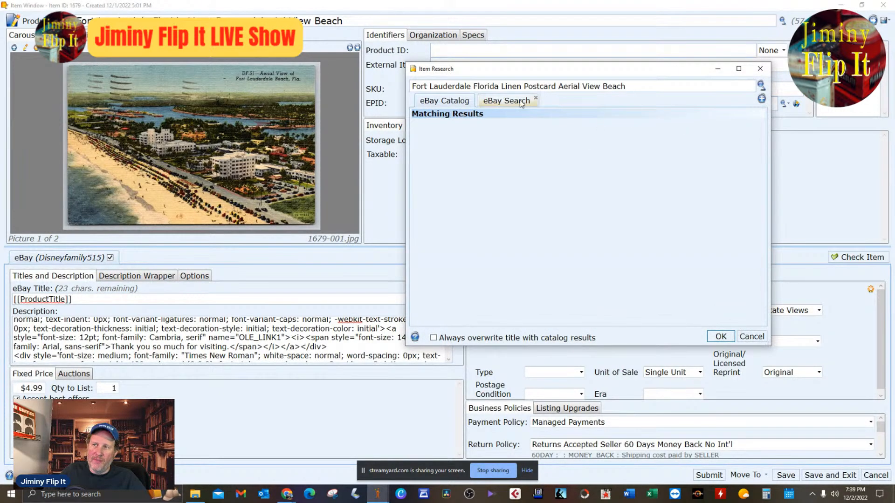
{"action": "left_click_drag", "start_coordinate": [602, 69], "coordinate": [635, 52]}
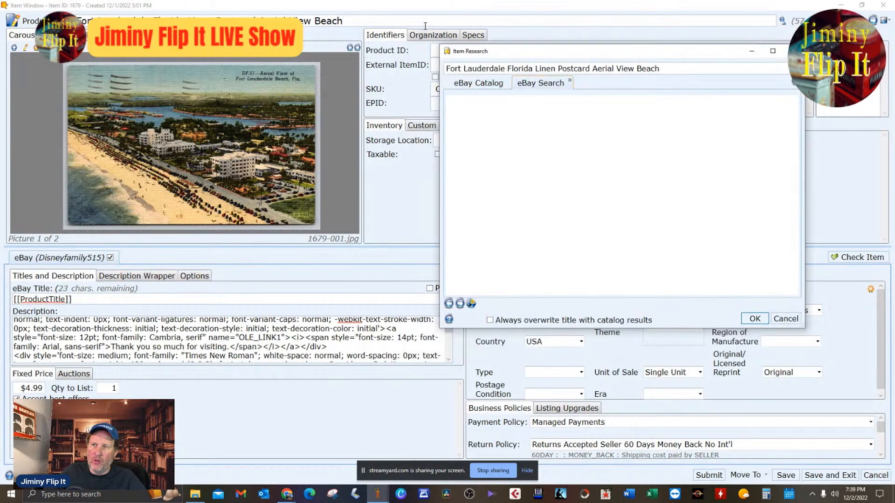
{"action": "left_click_drag", "start_coordinate": [806, 330], "coordinate": [849, 408]}
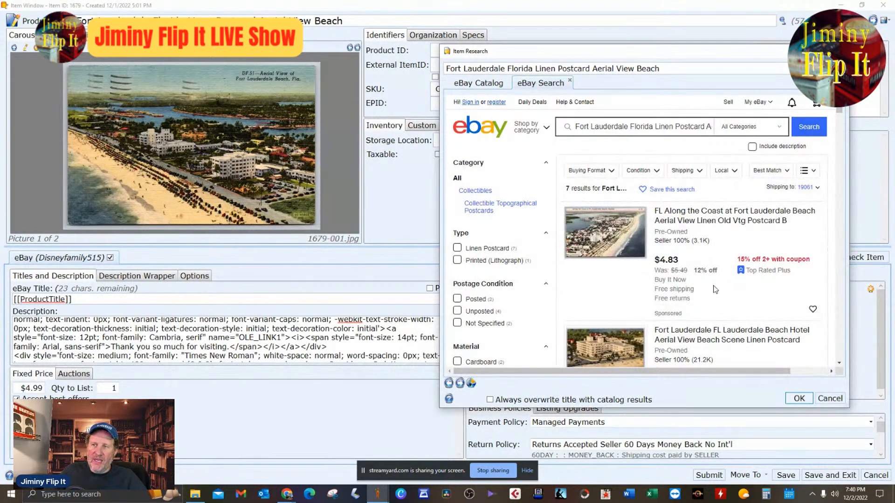
{"action": "scroll", "coordinate": [715, 289], "scroll_direction": "down", "scroll_amount": 10}
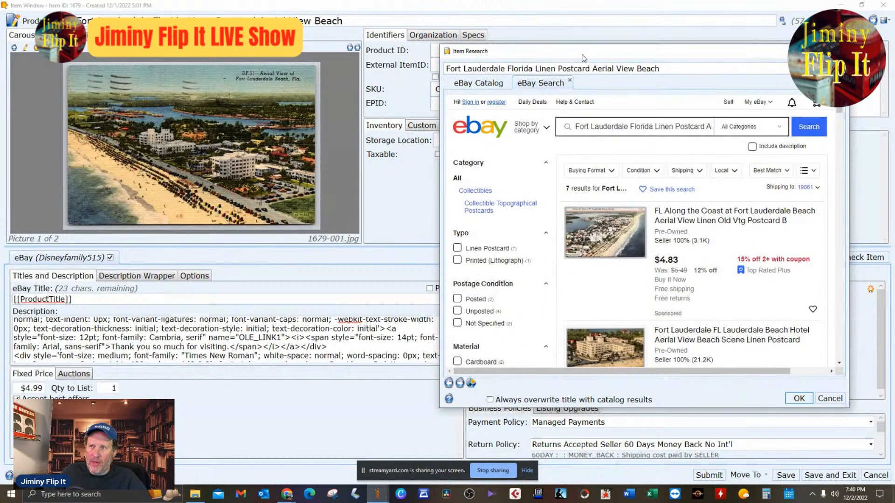
{"action": "left_click_drag", "start_coordinate": [580, 49], "coordinate": [600, 33]}
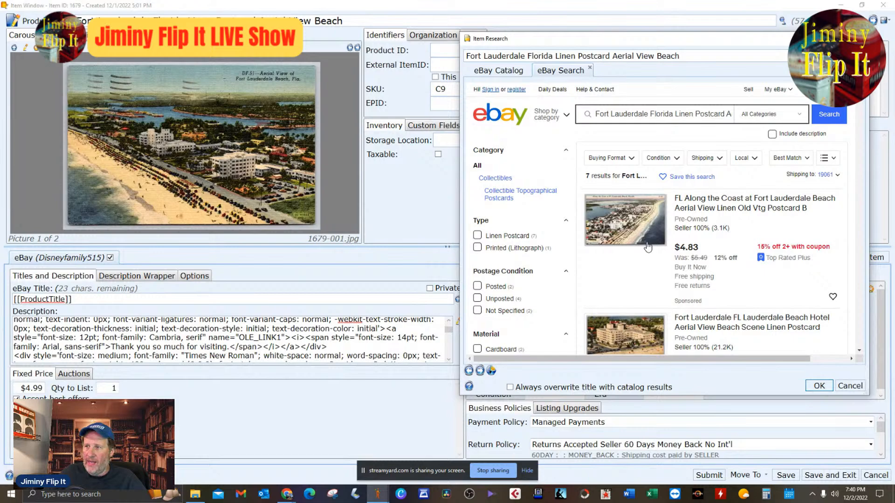
{"action": "scroll", "coordinate": [657, 240], "scroll_direction": "down", "scroll_amount": 10}
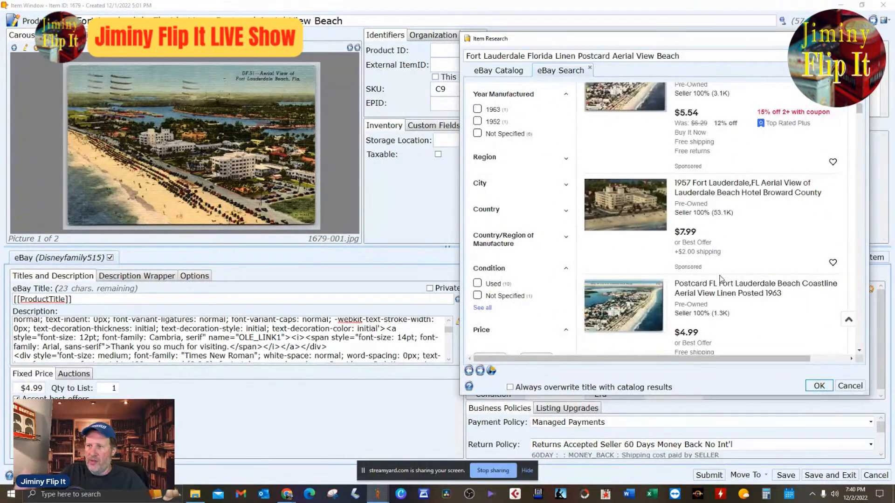
{"action": "scroll", "coordinate": [721, 279], "scroll_direction": "down", "scroll_amount": 4}
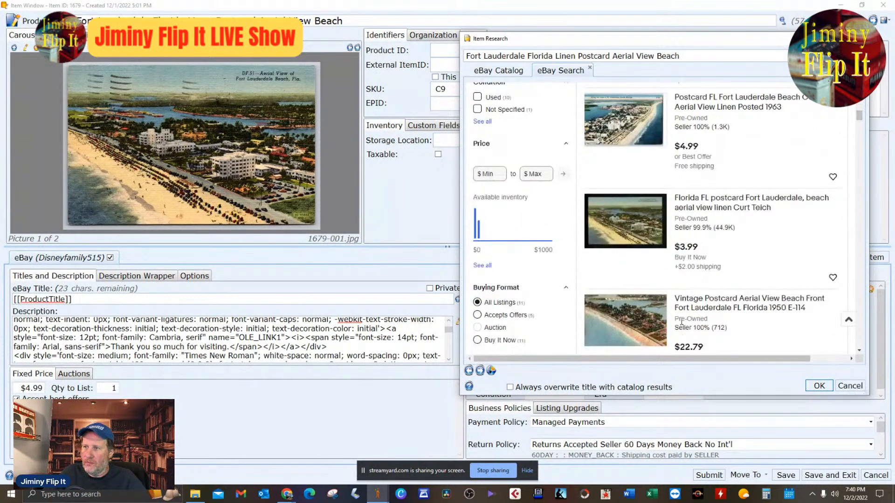
{"action": "scroll", "coordinate": [707, 227], "scroll_direction": "down", "scroll_amount": 4}
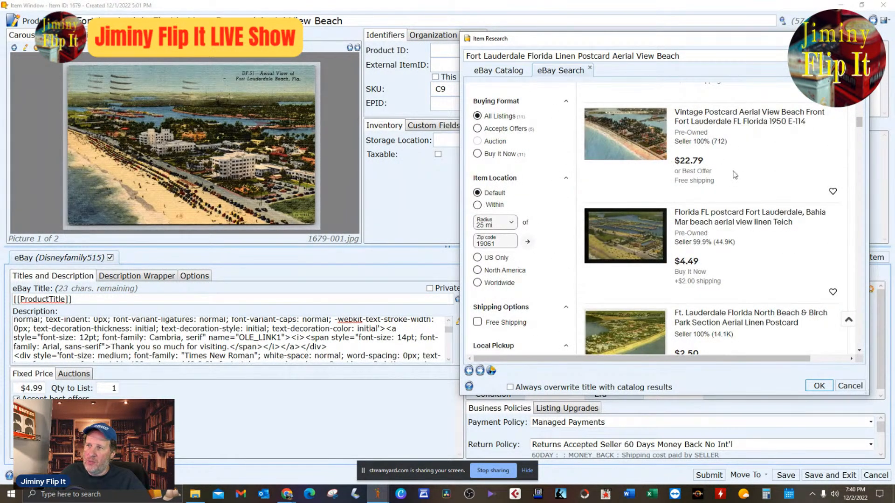
Look through the remaining comparable Fort Lauderdale postcards and their prices in the eBay results, and close the item research.
{"action": "scroll", "coordinate": [782, 195], "scroll_direction": "down", "scroll_amount": 1}
{"action": "scroll", "coordinate": [782, 195], "scroll_direction": "down", "scroll_amount": 12}
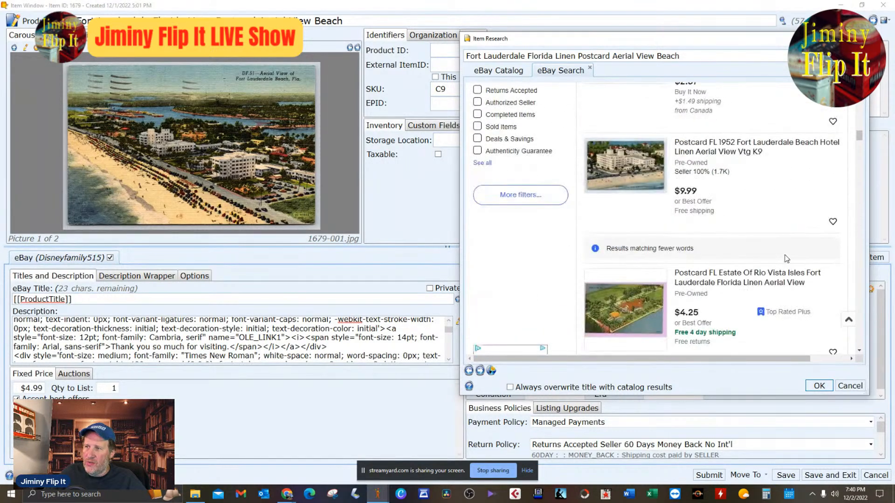
{"action": "scroll", "coordinate": [686, 182], "scroll_direction": "up", "scroll_amount": 10}
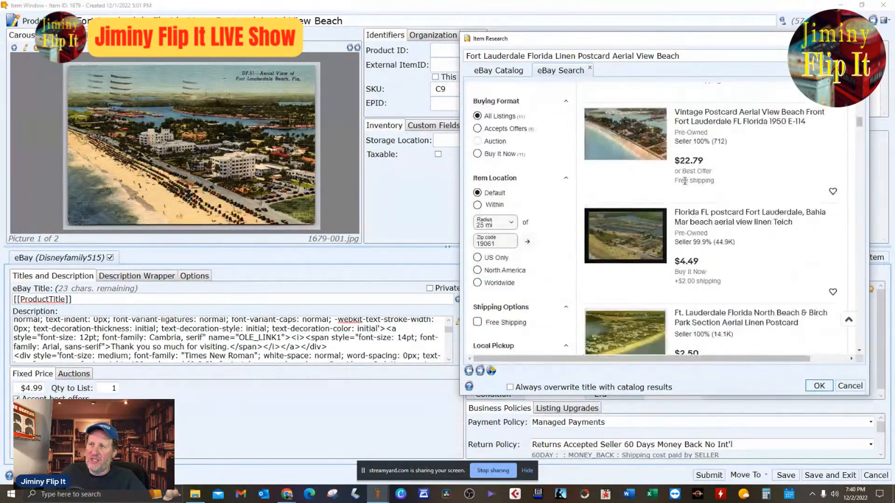
{"action": "scroll", "coordinate": [685, 181], "scroll_direction": "up", "scroll_amount": 5}
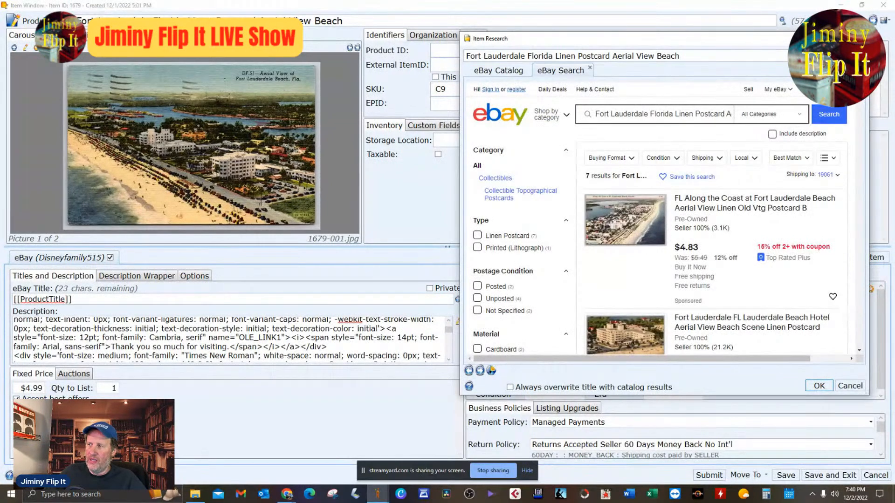
{"action": "left_click", "coordinate": [858, 39]}
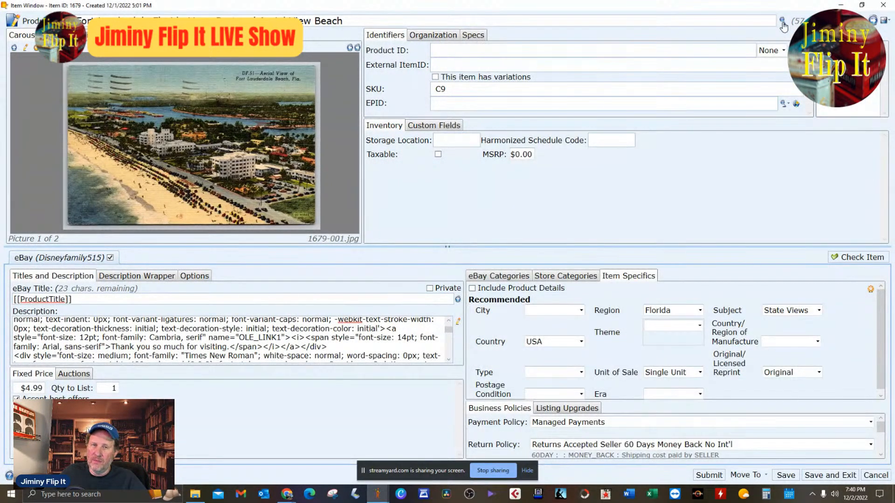
Reopen the item research, look at the form for adding a custom item search, and close both without adding one.
{"action": "left_click", "coordinate": [782, 22]}
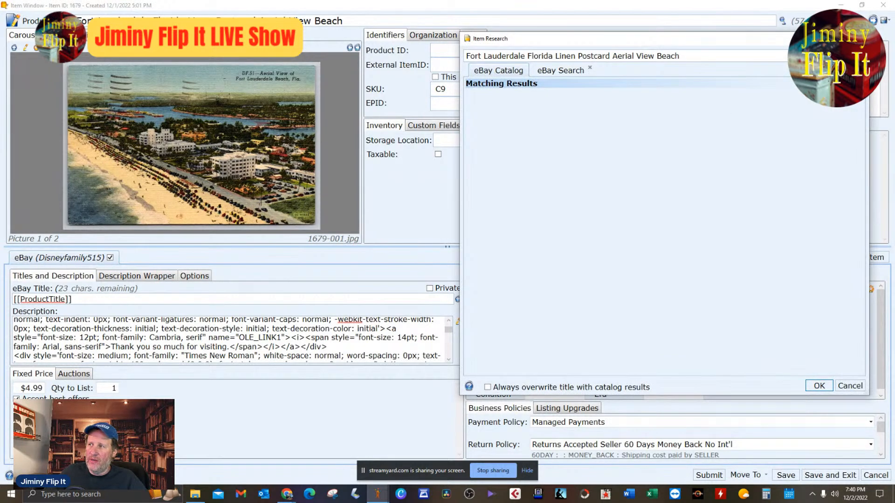
{"action": "left_click", "coordinate": [860, 70]}
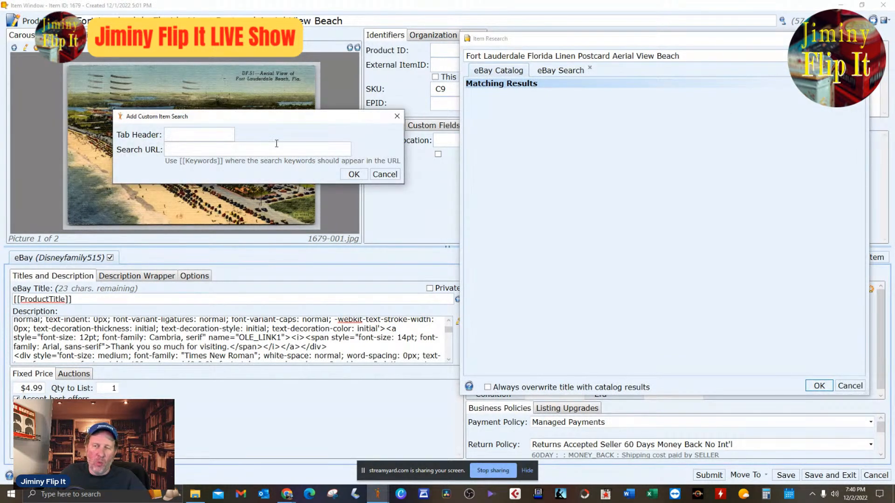
{"action": "left_click", "coordinate": [392, 181]}
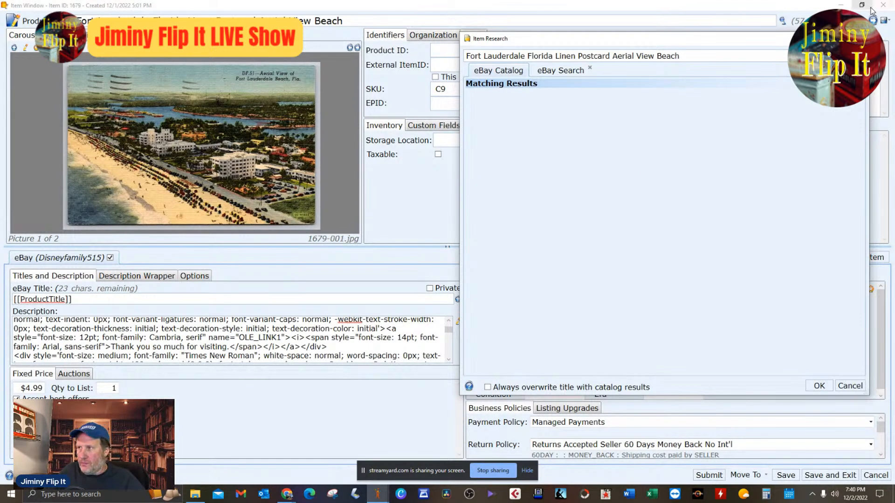
{"action": "left_click", "coordinate": [858, 39]}
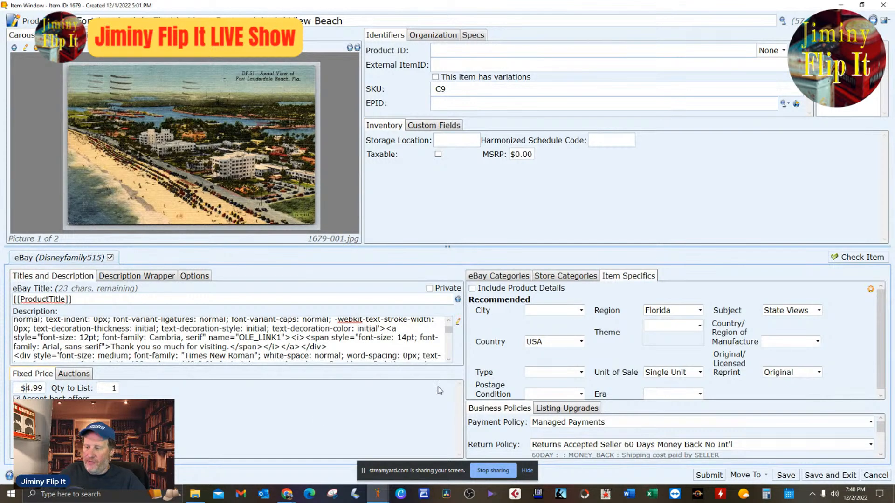
Set the fixed price to $5.99, check the item specifics and shipping policy, and save and close the listing.
{"action": "key", "text": "BackSpace"}
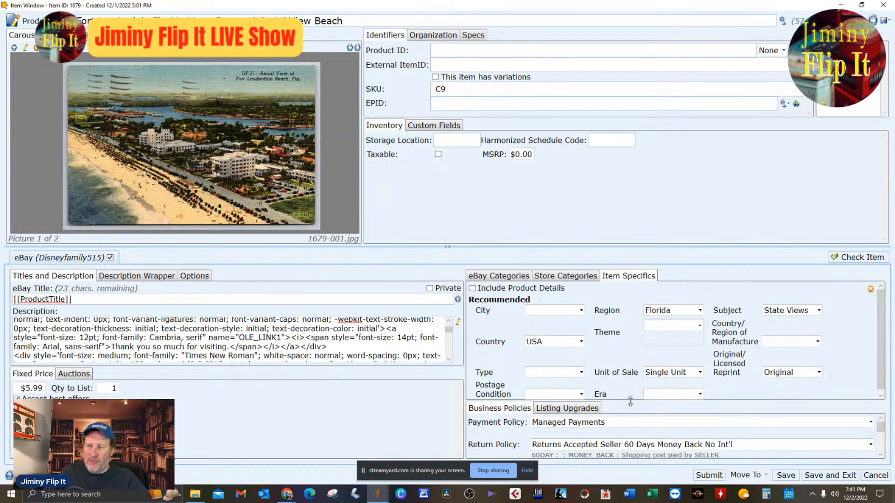
{"action": "left_click_drag", "start_coordinate": [629, 402], "coordinate": [564, 364]}
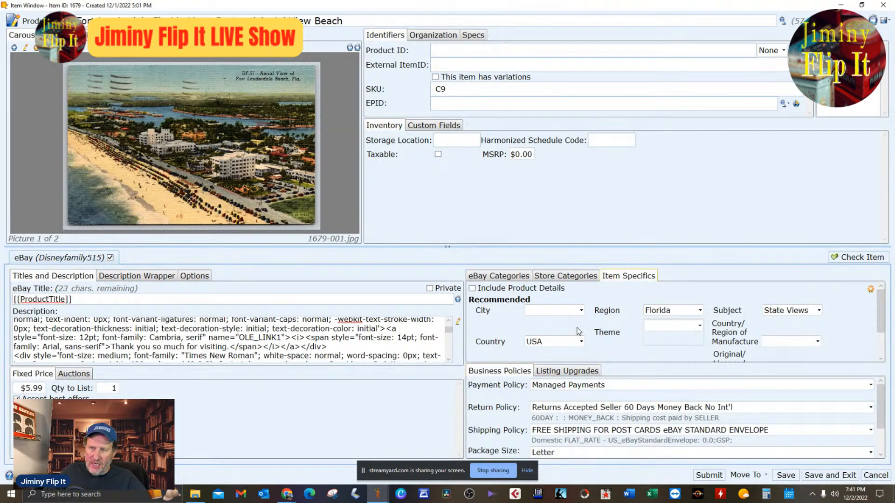
{"action": "scroll", "coordinate": [562, 359], "scroll_direction": "down", "scroll_amount": 2}
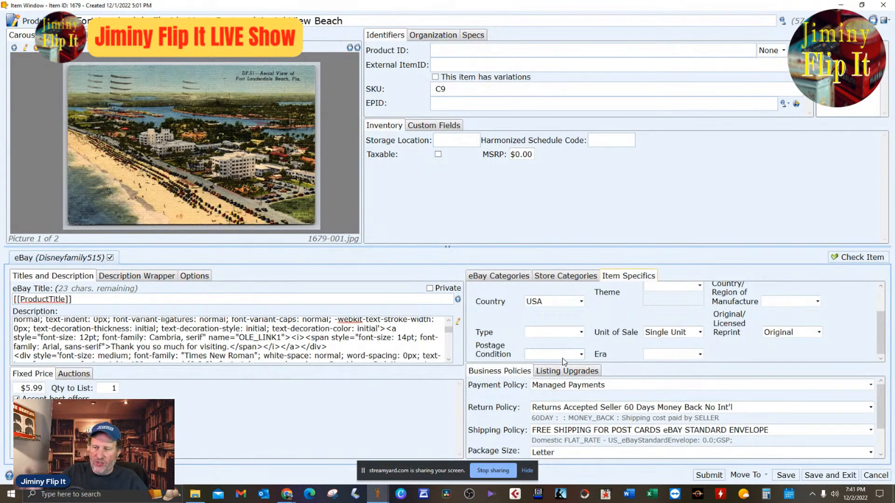
{"action": "scroll", "coordinate": [808, 432], "scroll_direction": "down", "scroll_amount": 2}
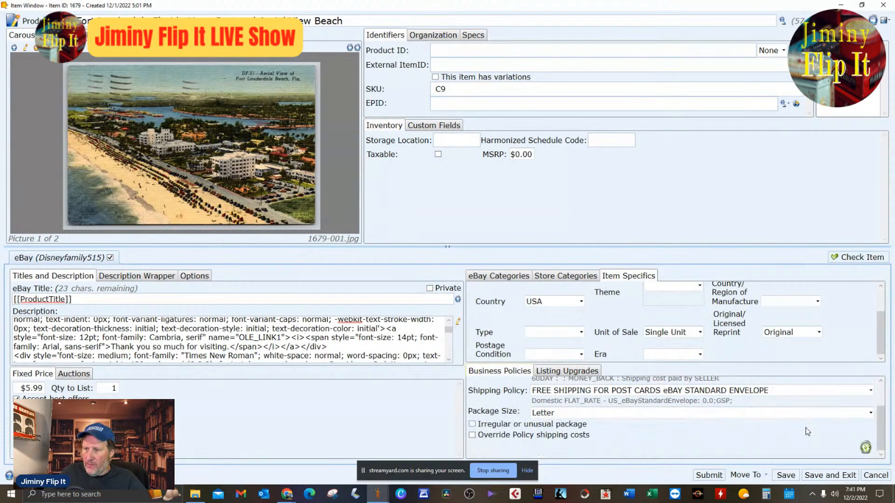
{"action": "scroll", "coordinate": [808, 432], "scroll_direction": "up", "scroll_amount": 2}
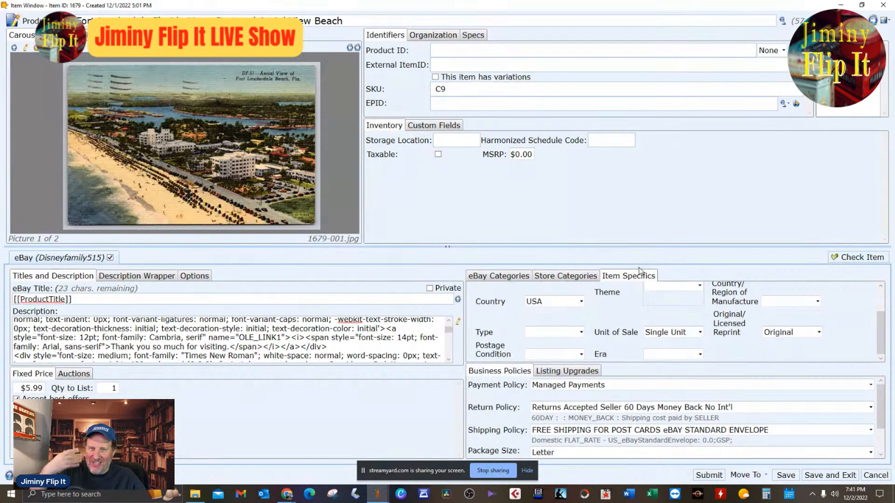
{"action": "scroll", "coordinate": [640, 337], "scroll_direction": "up", "scroll_amount": 2}
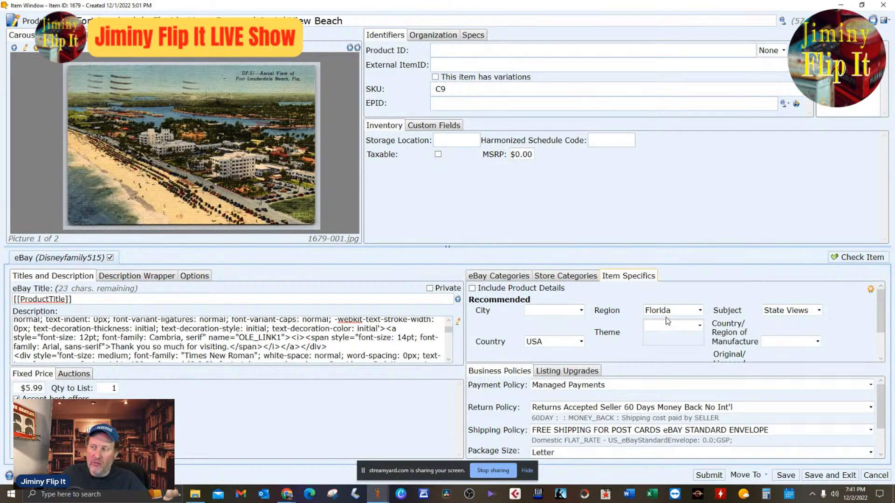
{"action": "left_click", "coordinate": [824, 476]}
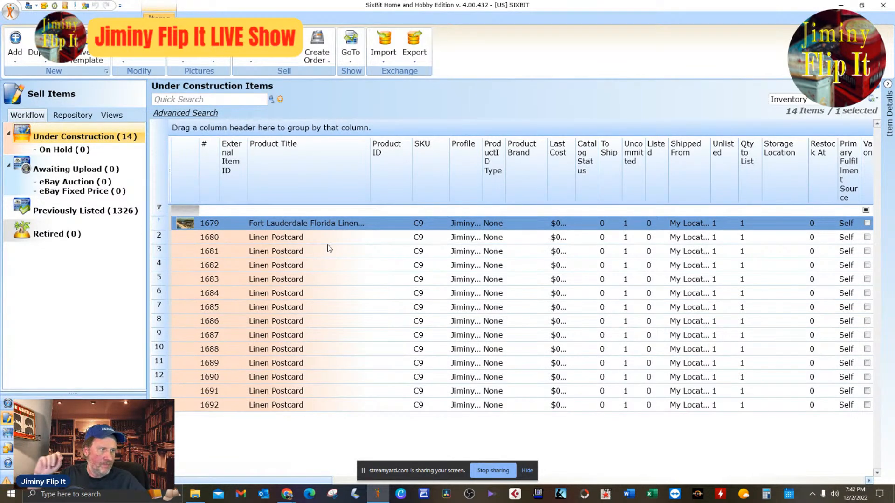
Open Linen Postcard item 1680 and delete the already used pictures 2437.jpg and 2438.jpg from the picture folder.
{"action": "left_click", "coordinate": [243, 239]}
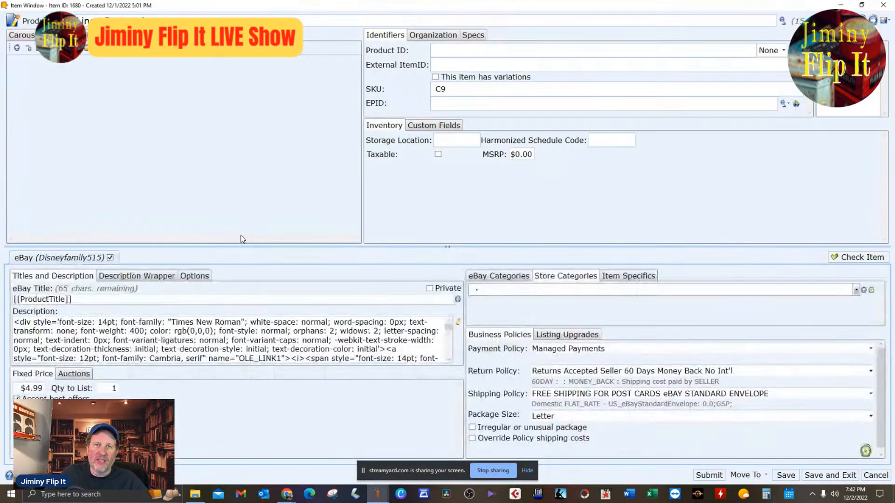
{"action": "left_click", "coordinate": [16, 48]}
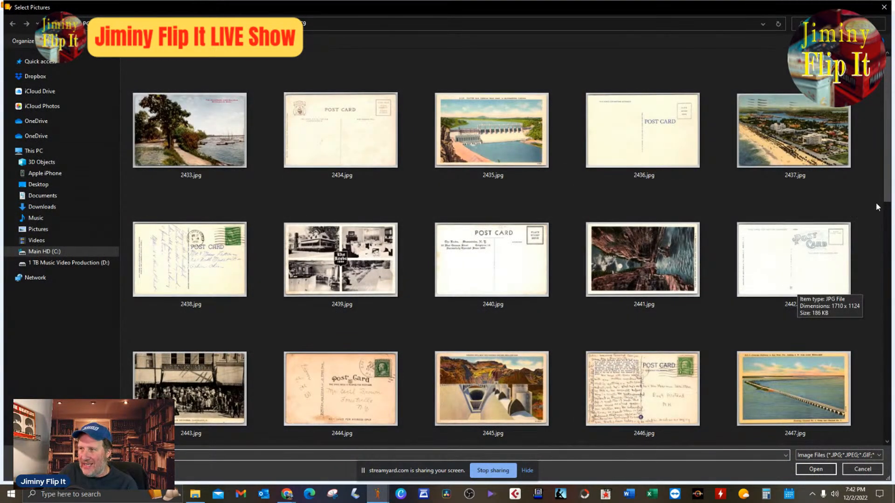
{"action": "left_click", "coordinate": [811, 135]}
{"action": "right_click", "coordinate": [182, 261]}
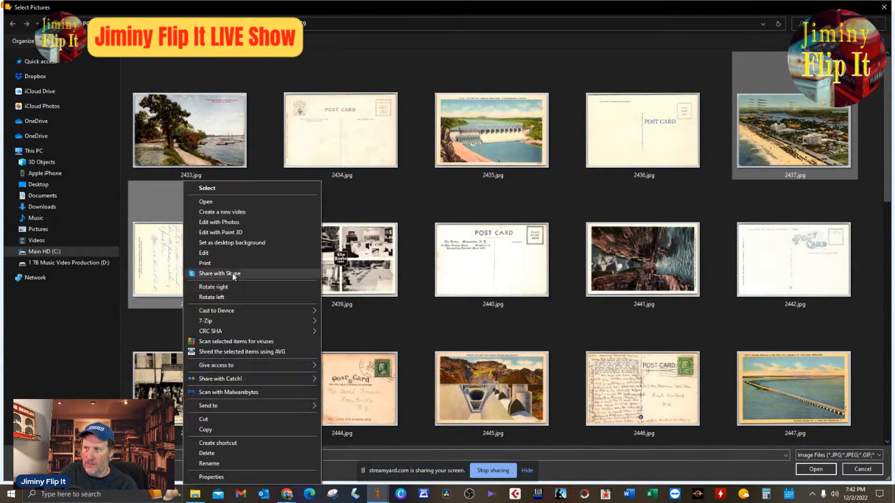
{"action": "left_click", "coordinate": [257, 454]}
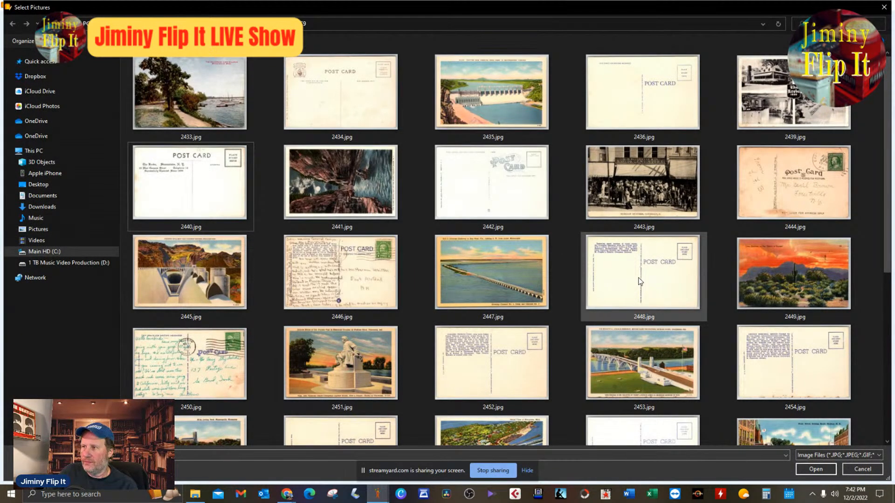
Add pictures 2443.jpg and 2444.jpg to the listing and delete the word "Linen" from its product title.
{"action": "left_click", "coordinate": [684, 220]}
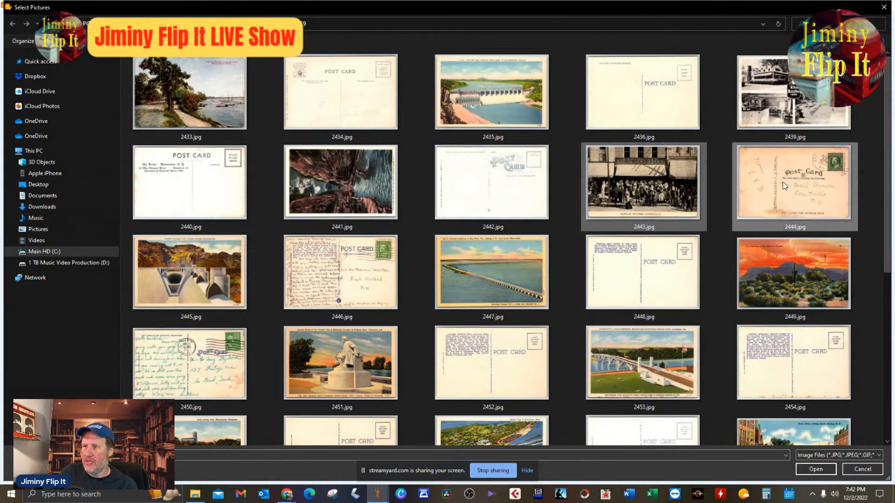
{"action": "left_click", "coordinate": [828, 471]}
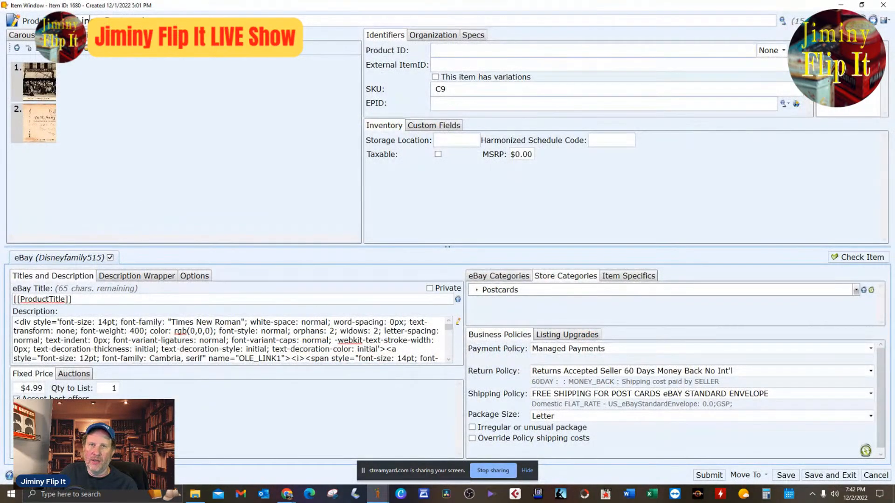
{"action": "double_click", "coordinate": [96, 19]}
{"action": "key", "text": "Delete"}
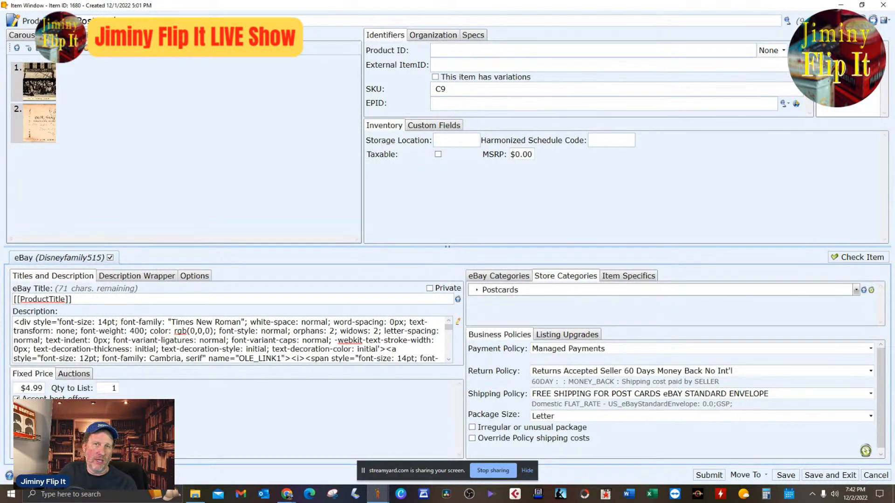
Show the listing's pictures in the carousel and examine the postcard's front, including its caption, enlarged in the image editor.
{"action": "left_click", "coordinate": [28, 38]}
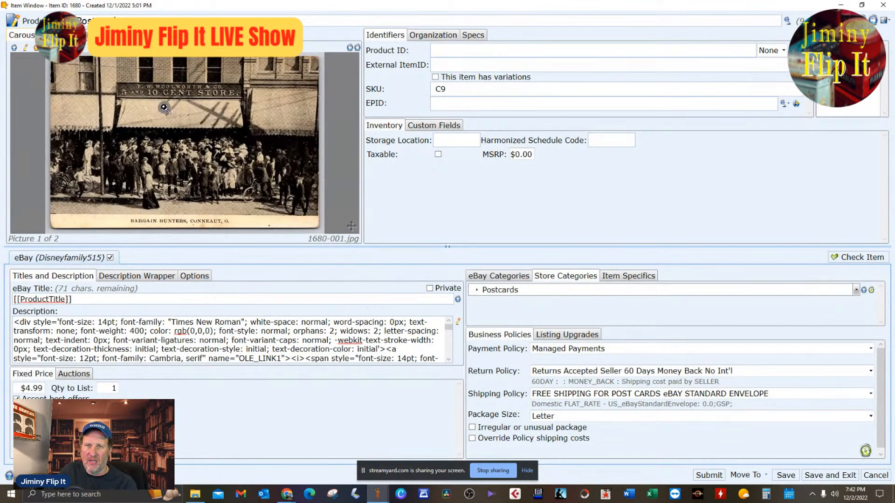
{"action": "left_click", "coordinate": [356, 48]}
{"action": "left_click", "coordinate": [356, 48]}
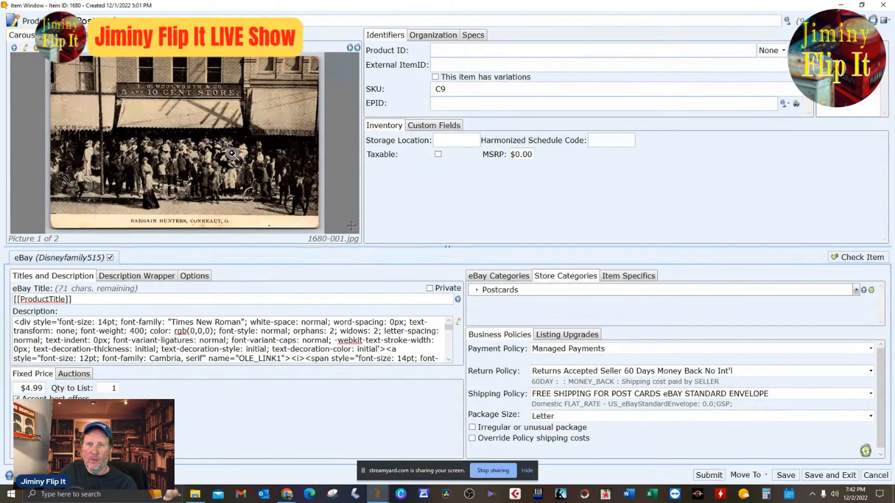
{"action": "left_click", "coordinate": [195, 155]}
{"action": "scroll", "coordinate": [195, 156], "scroll_direction": "down", "scroll_amount": 10}
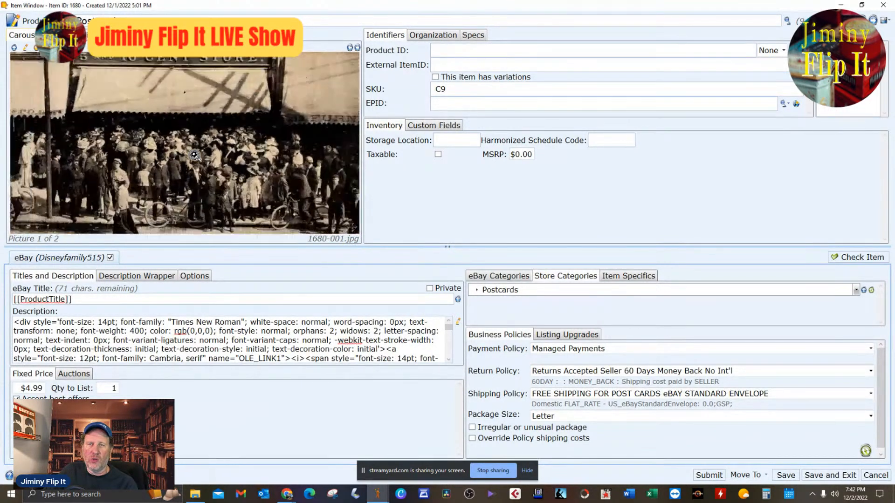
{"action": "left_click", "coordinate": [356, 48]}
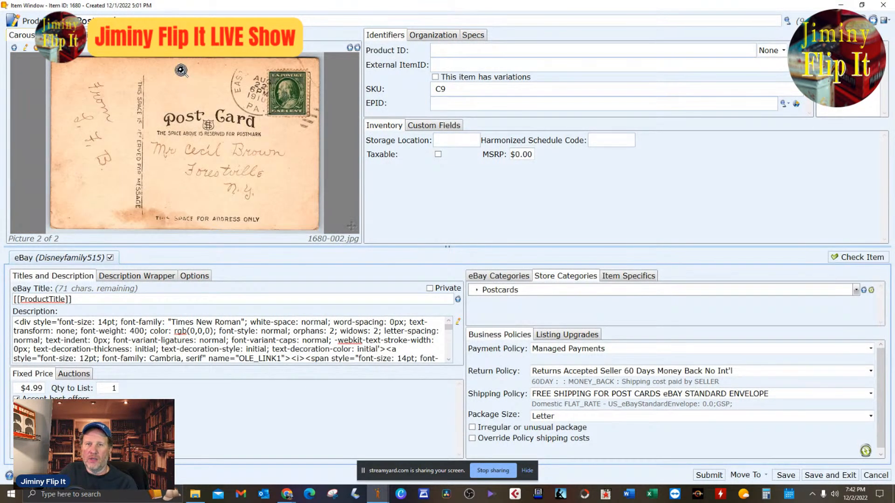
{"action": "double_click", "coordinate": [197, 142]}
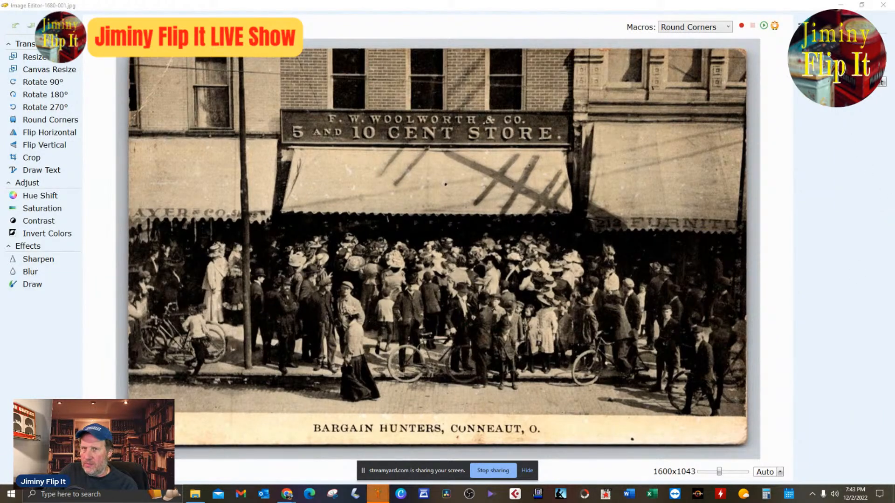
{"action": "left_click", "coordinate": [883, 5]}
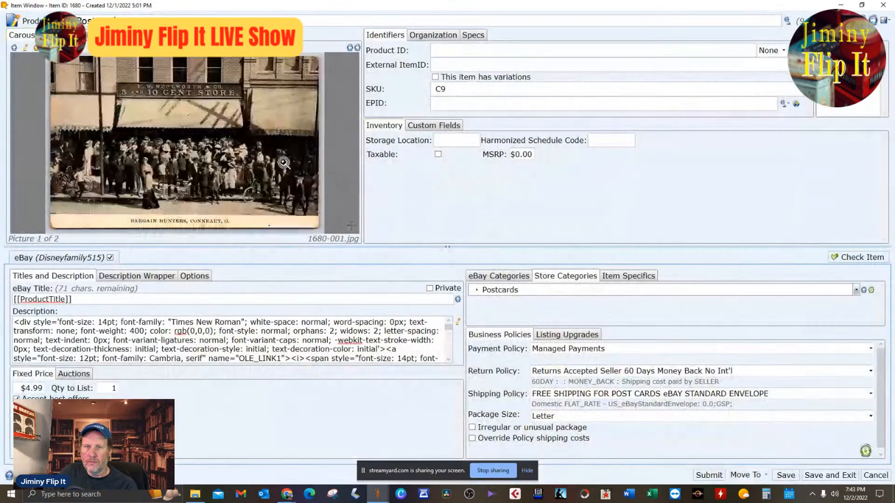
Examine the postcard's back and postmark up close, also in the image editor, and compare it with the front.
{"action": "left_click", "coordinate": [357, 48]}
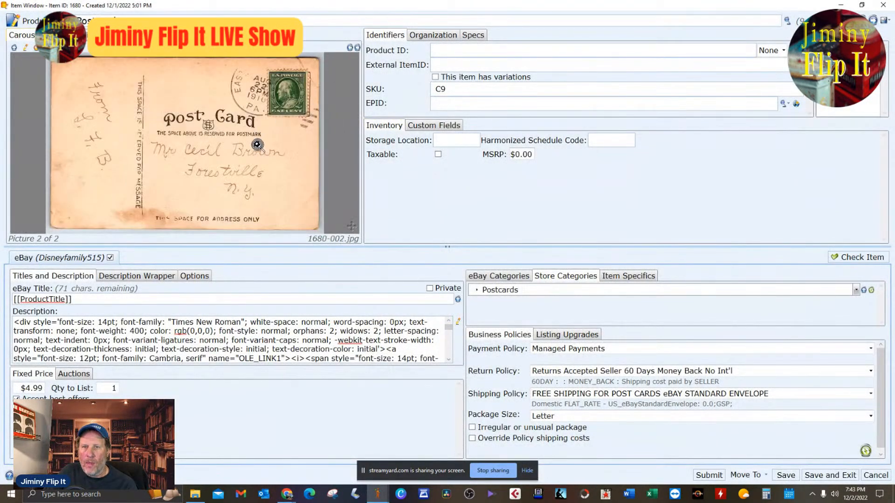
{"action": "scroll", "coordinate": [253, 161], "scroll_direction": "up", "scroll_amount": 3}
{"action": "left_click_drag", "start_coordinate": [219, 161], "coordinate": [305, 106]}
{"action": "scroll", "coordinate": [305, 106], "scroll_direction": "down", "scroll_amount": 3}
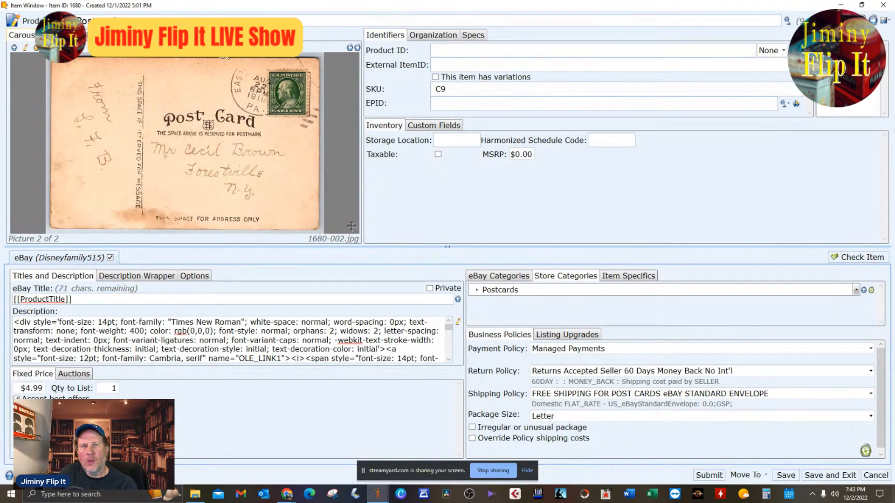
{"action": "left_click", "coordinate": [25, 47]}
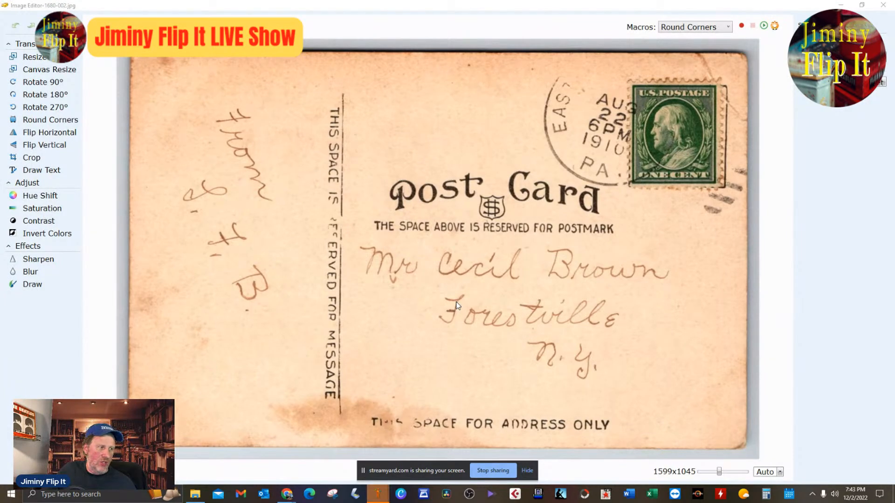
{"action": "left_click", "coordinate": [884, 5]}
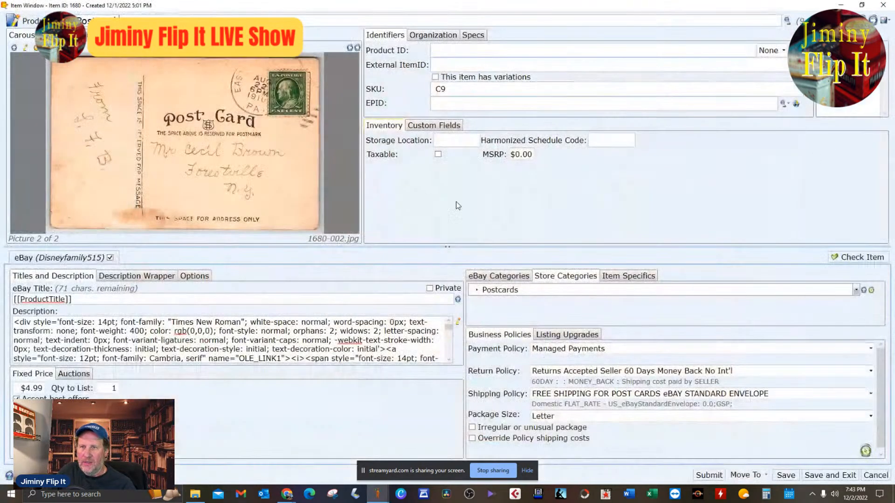
{"action": "left_click", "coordinate": [348, 49]}
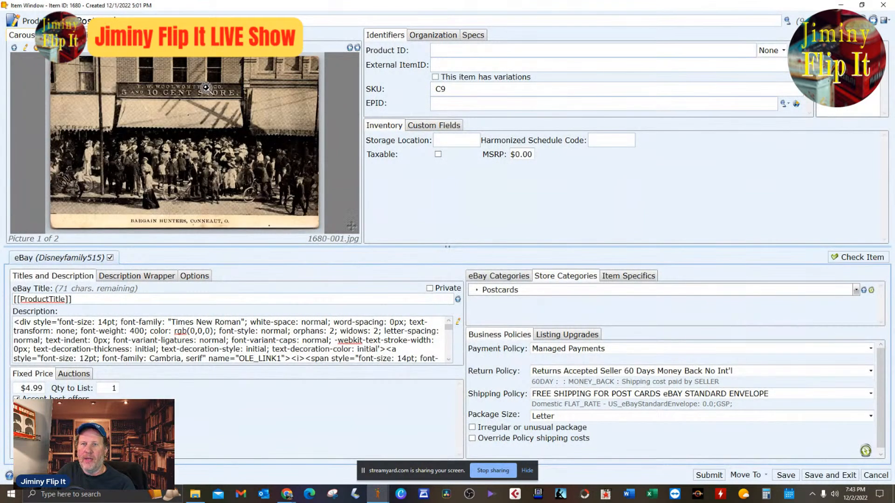
{"action": "left_click", "coordinate": [357, 49]}
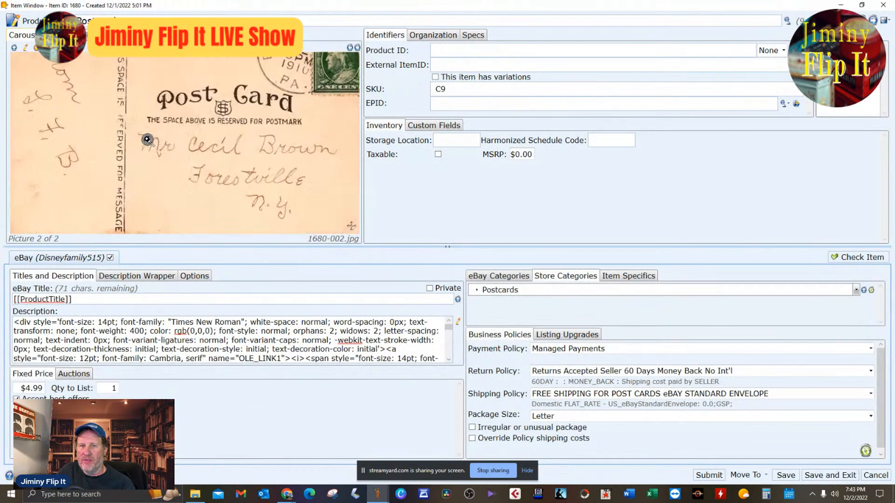
{"action": "scroll", "coordinate": [215, 161], "scroll_direction": "down", "scroll_amount": 2}
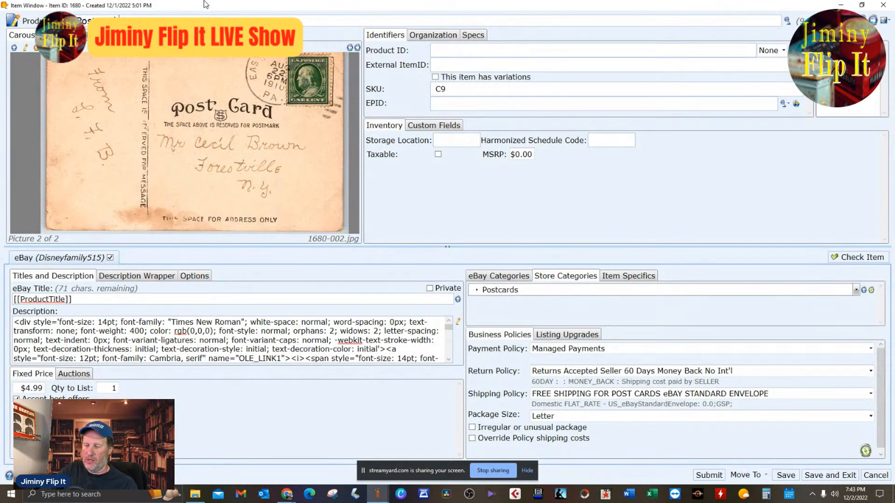
Add "DB" and "Conneaut" to the product title, checking the town name against the enlarged caption on the postcard's front.
{"action": "type", "text": "DB"}
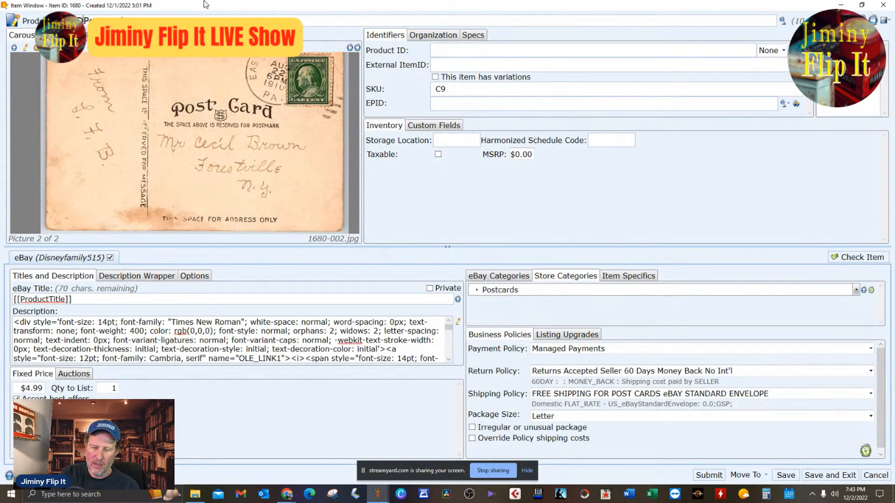
{"action": "left_click", "coordinate": [350, 47]}
{"action": "scroll", "coordinate": [236, 195], "scroll_direction": "up", "scroll_amount": 3}
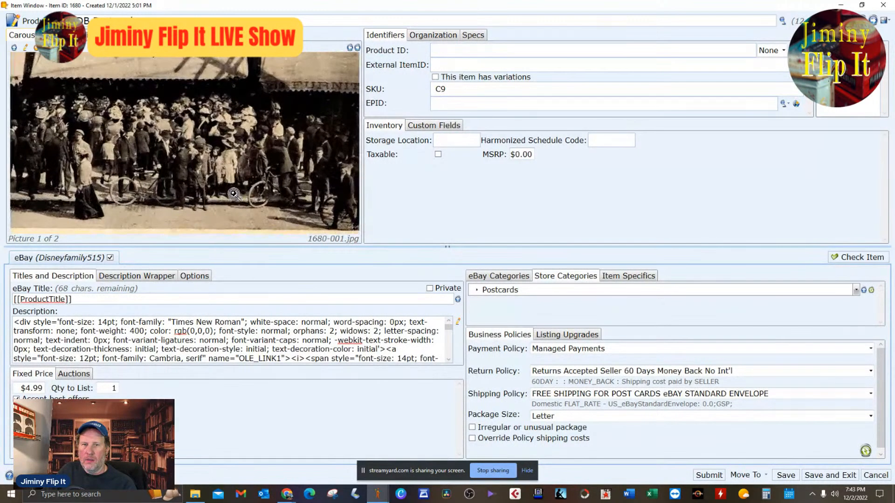
{"action": "left_click_drag", "start_coordinate": [236, 196], "coordinate": [260, 170]}
{"action": "scroll", "coordinate": [247, 154], "scroll_direction": "up", "scroll_amount": 2}
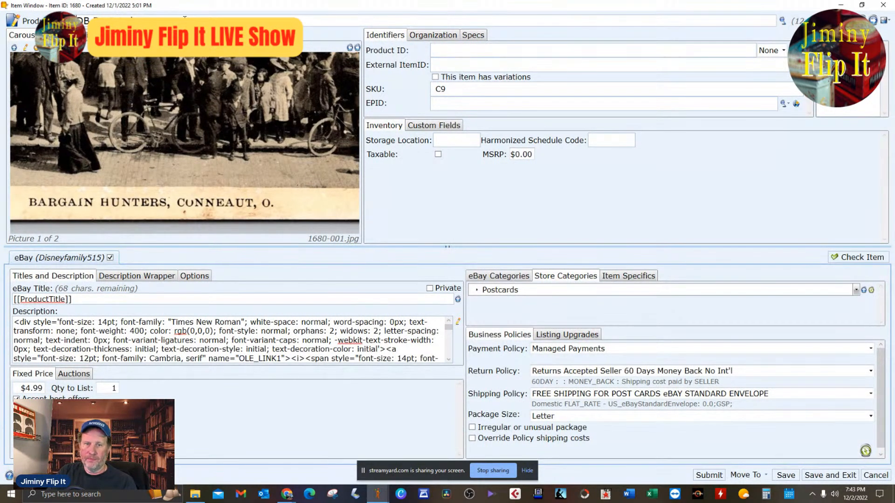
{"action": "type", "text": "Con"}
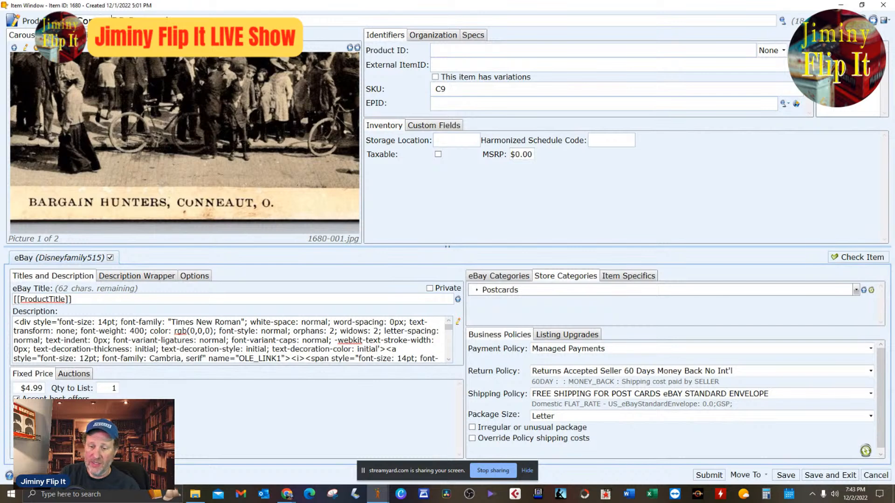
{"action": "type", "text": "neaut"}
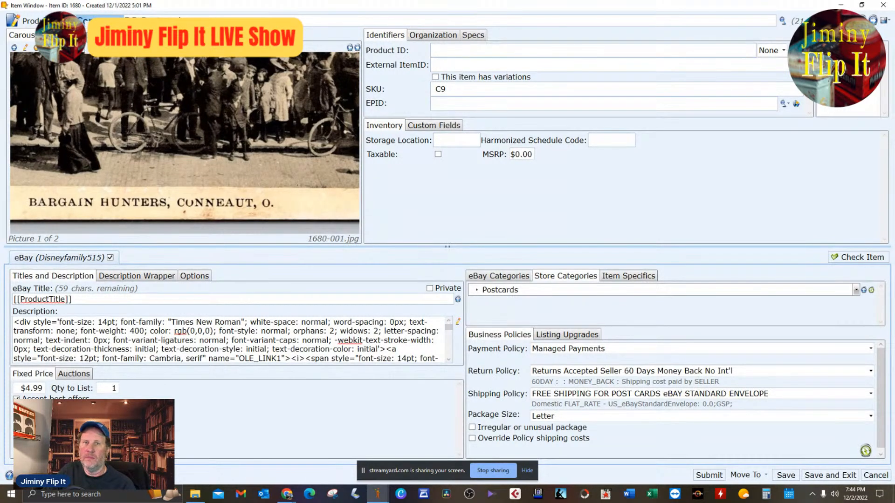
Switch to Chrome, search Google for "conneaut lake" in a new tab, close that tab and return to the item window.
{"action": "left_click", "coordinate": [287, 494]}
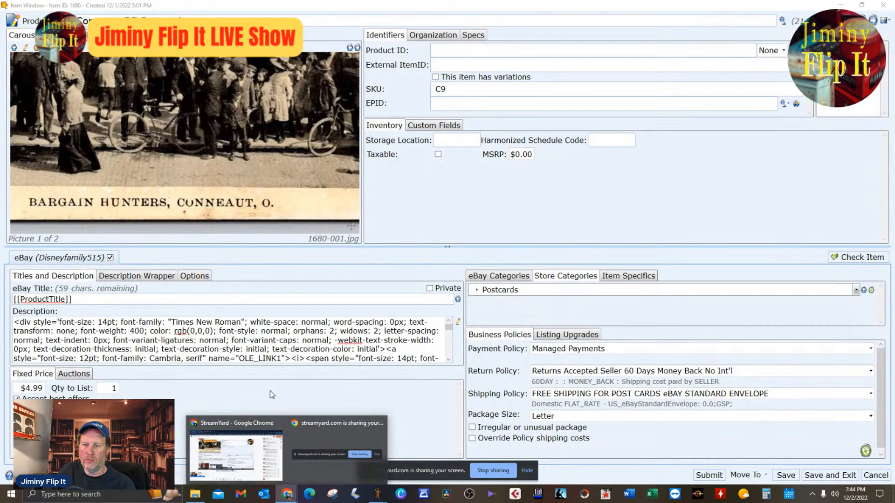
{"action": "left_click", "coordinate": [268, 447]}
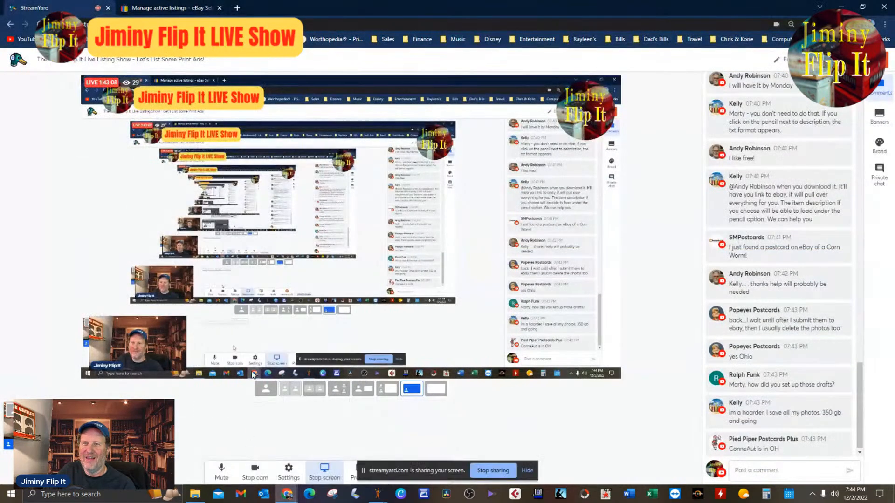
{"action": "left_click", "coordinate": [237, 8]}
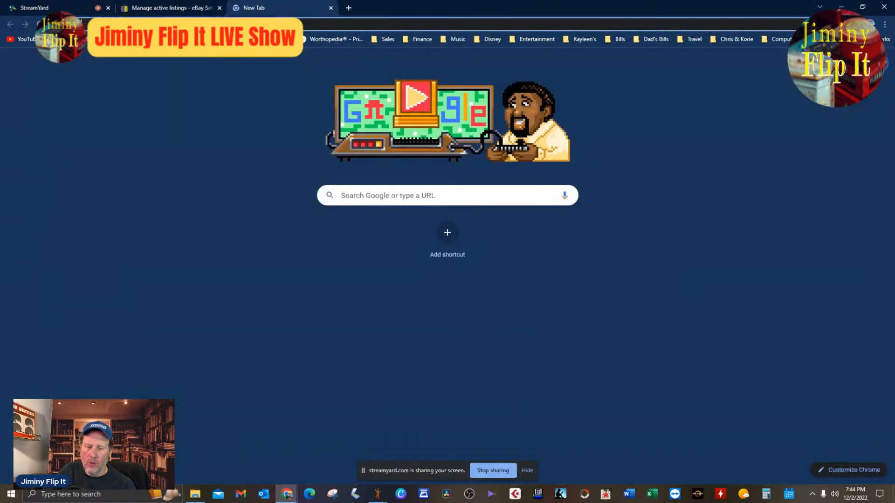
{"action": "type", "text": "conneaut"}
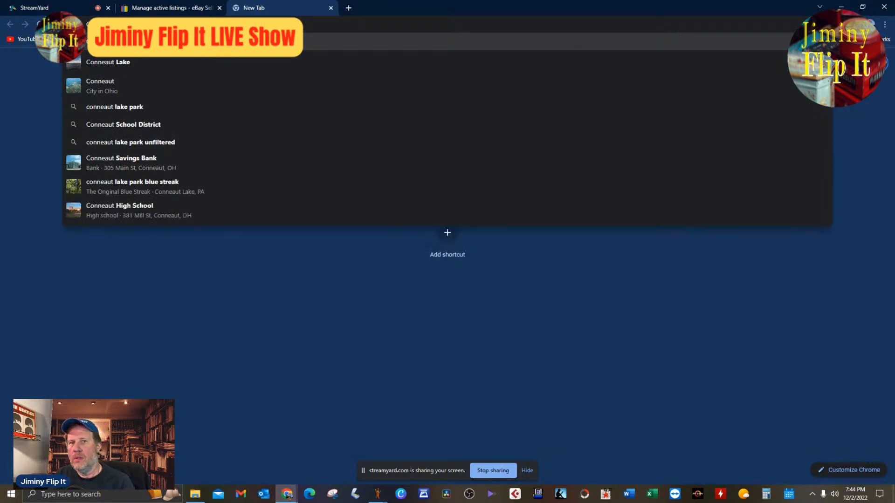
{"action": "key", "text": "Down"}
{"action": "key", "text": "Return"}
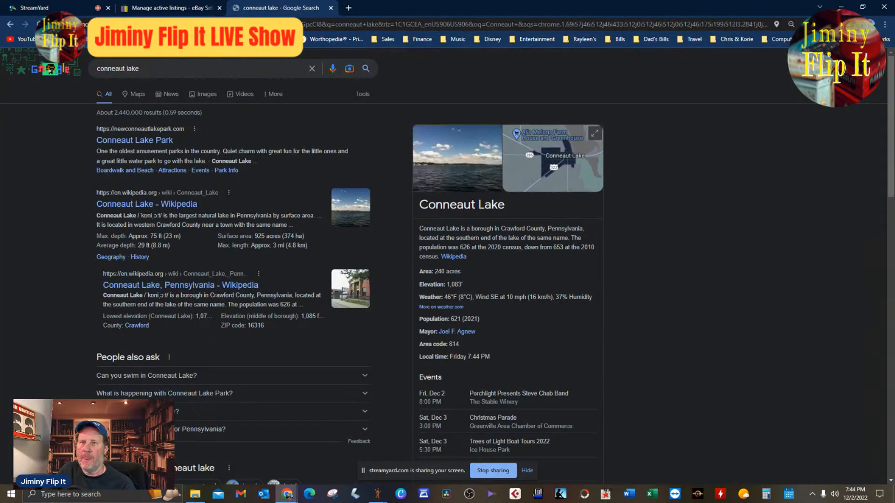
{"action": "left_click", "coordinate": [331, 8]}
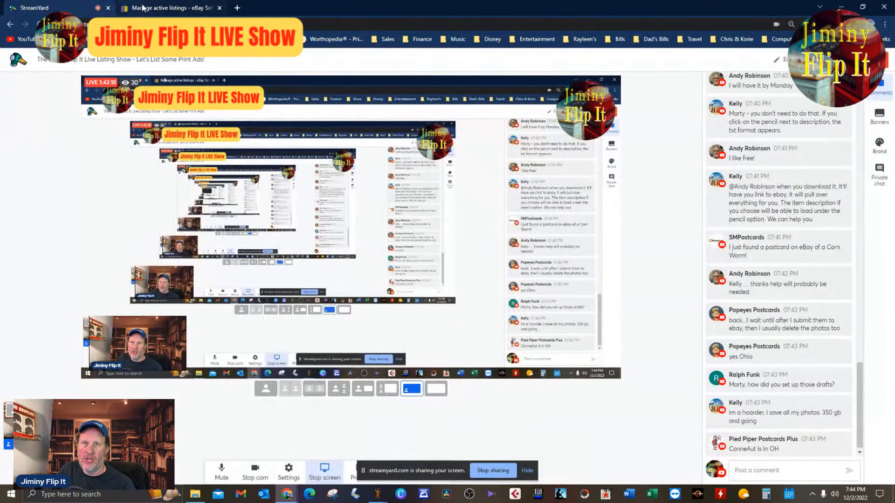
{"action": "mouse_move", "coordinate": [375, 493]}
{"action": "left_click", "coordinate": [420, 451]}
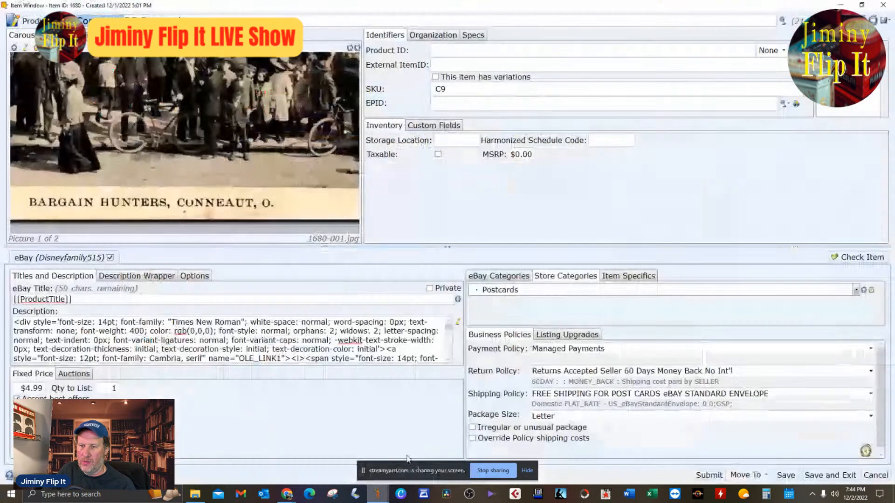
Add "Ohio" after "Conneaut" in the product title and bring the postcard's whole front into view in the carousel.
{"action": "key", "text": "Right"}
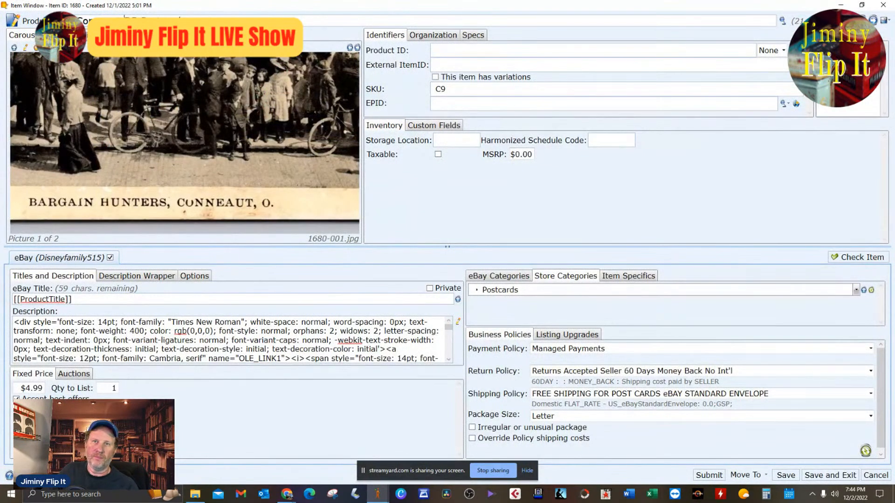
{"action": "type", "text": "Ohio"}
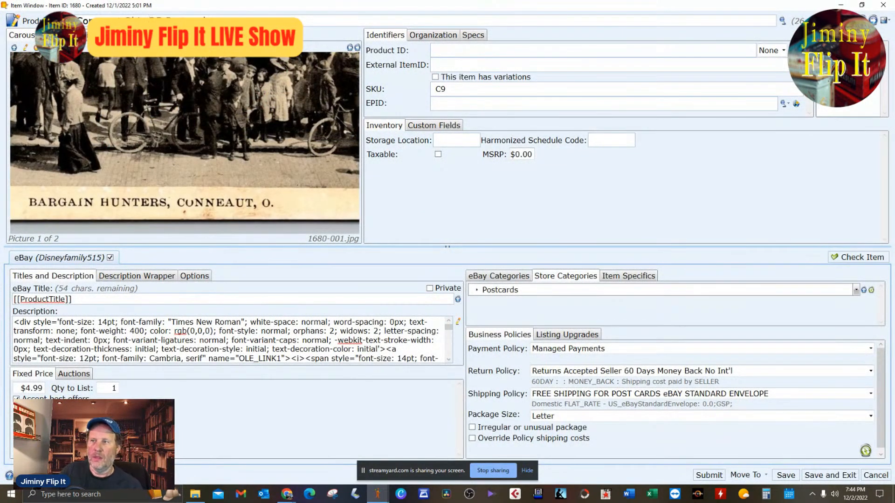
{"action": "scroll", "coordinate": [308, 167], "scroll_direction": "up", "scroll_amount": 2}
{"action": "scroll", "coordinate": [307, 167], "scroll_direction": "down", "scroll_amount": 5}
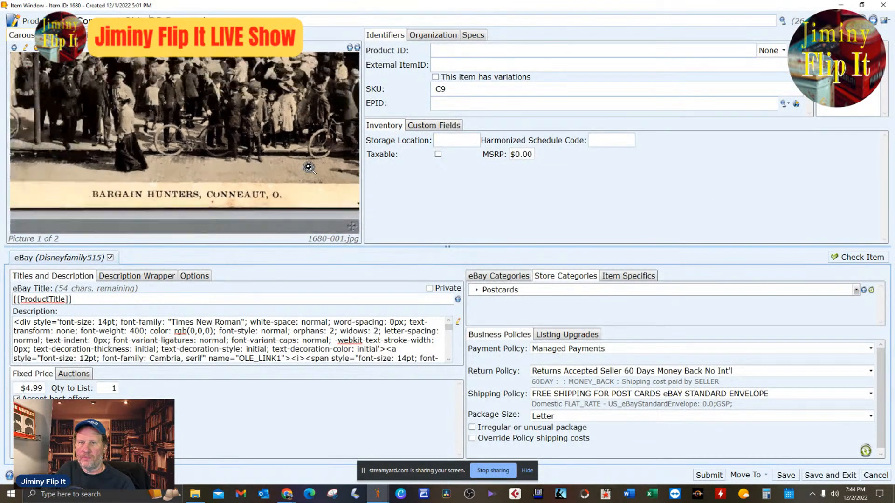
{"action": "scroll", "coordinate": [306, 157], "scroll_direction": "down", "scroll_amount": 3}
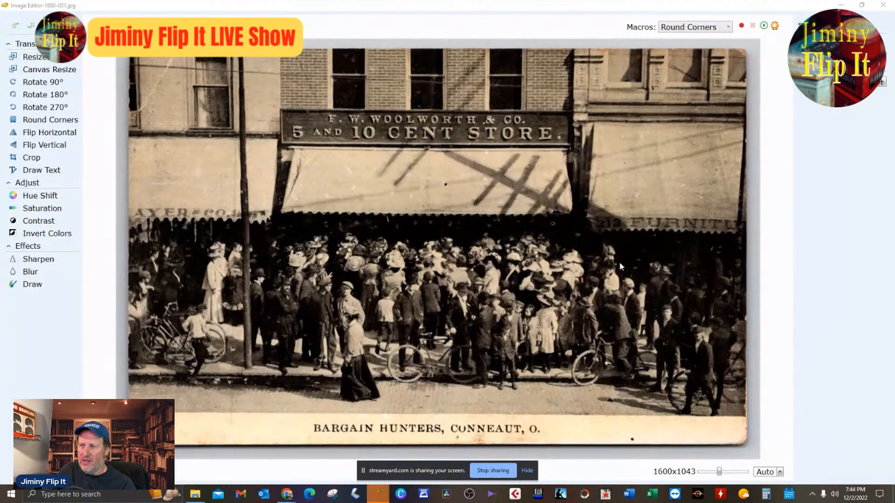
Extend the product title with the Woolworth store name ending in "10", checking it against the storefront sign in the front picture.
{"action": "left_click", "coordinate": [884, 5]}
{"action": "scroll", "coordinate": [259, 133], "scroll_direction": "up", "scroll_amount": 2}
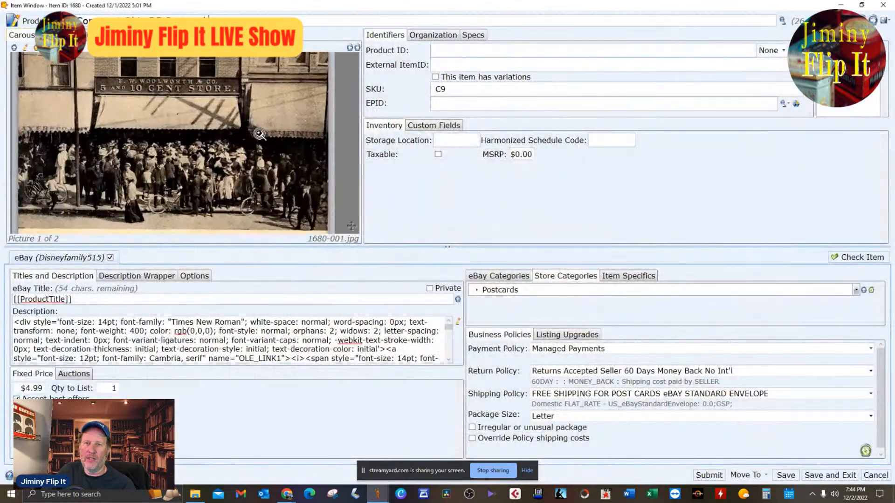
{"action": "scroll", "coordinate": [261, 135], "scroll_direction": "down", "scroll_amount": 2}
{"action": "scroll", "coordinate": [261, 136], "scroll_direction": "up", "scroll_amount": 2}
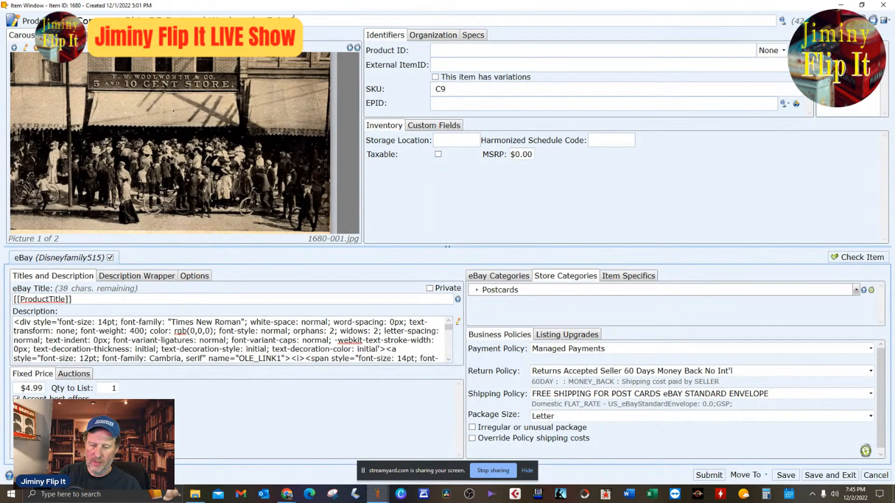
{"action": "type", "text": "10"}
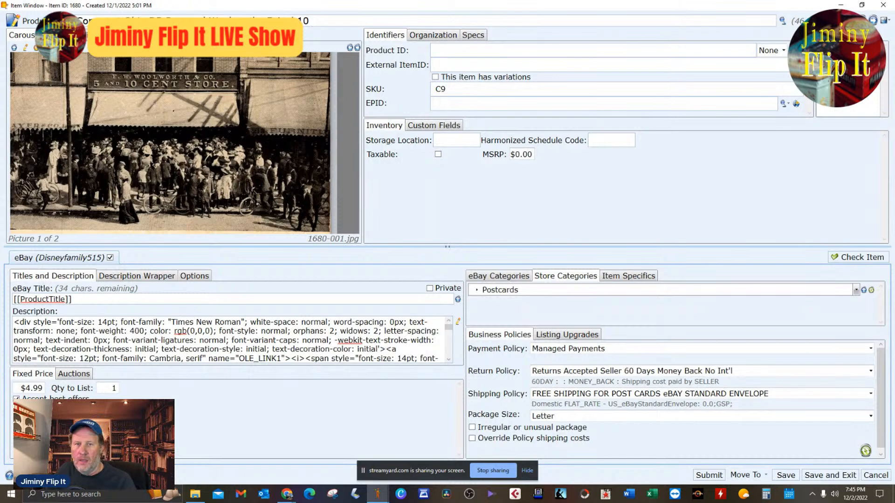
Append "Bargain Hunters Bicycles" to the product title, checking the postcard's front in the image editor.
{"action": "left_click", "coordinate": [254, 105]}
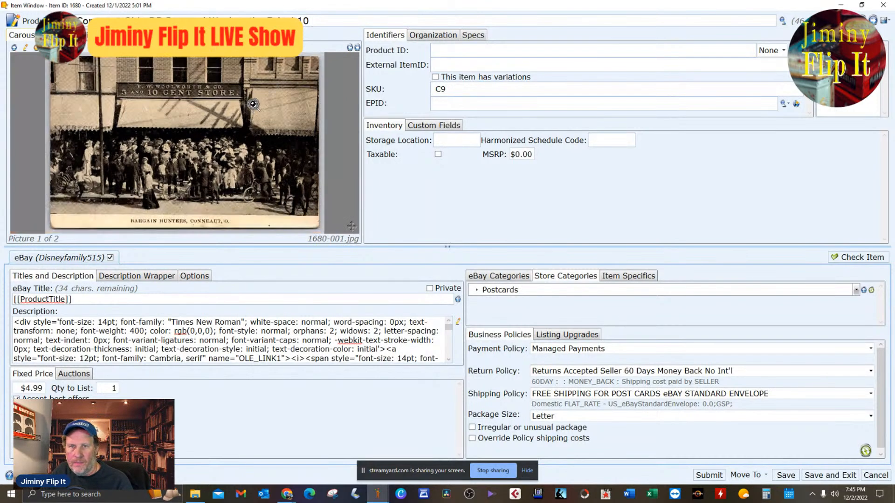
{"action": "double_click", "coordinate": [270, 159]}
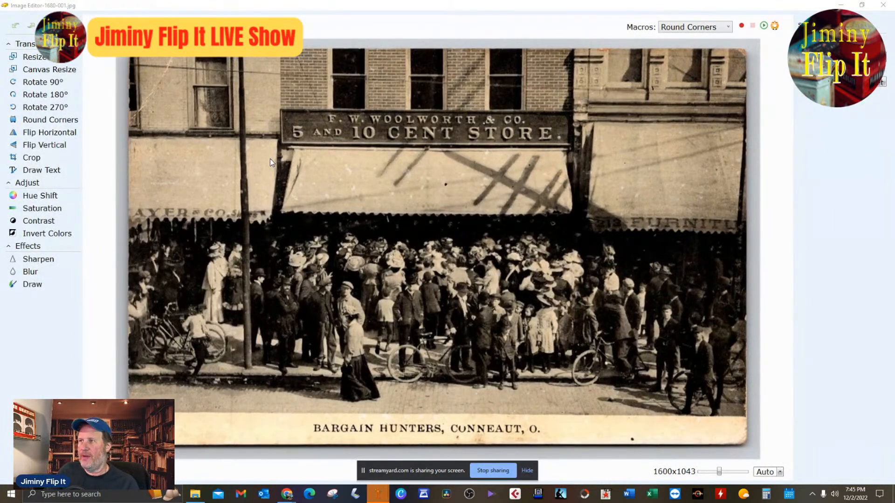
{"action": "left_click", "coordinate": [883, 6]}
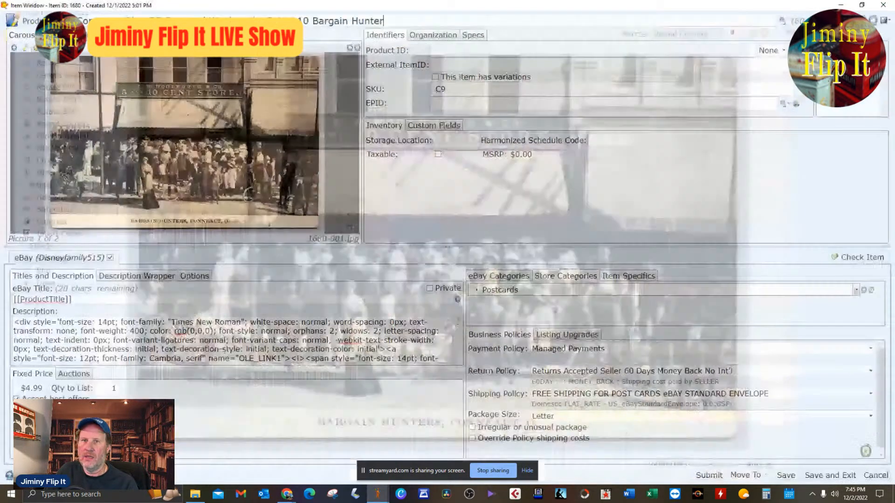
{"action": "left_click", "coordinate": [445, 26]}
{"action": "type", "text": "s"}
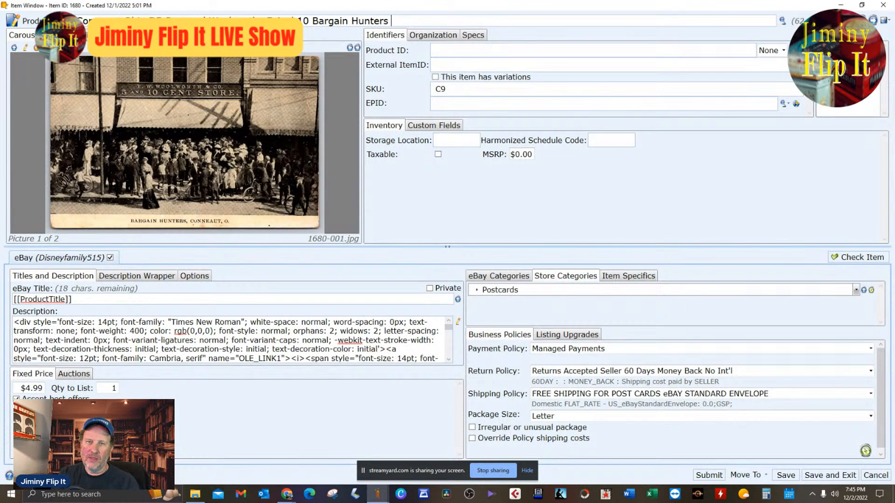
{"action": "type", "text": "Bi"}
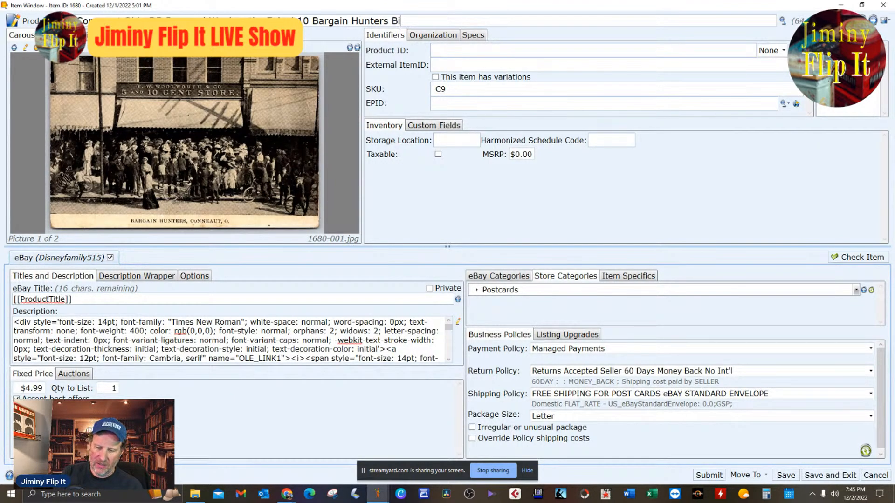
{"action": "type", "text": "cycles"}
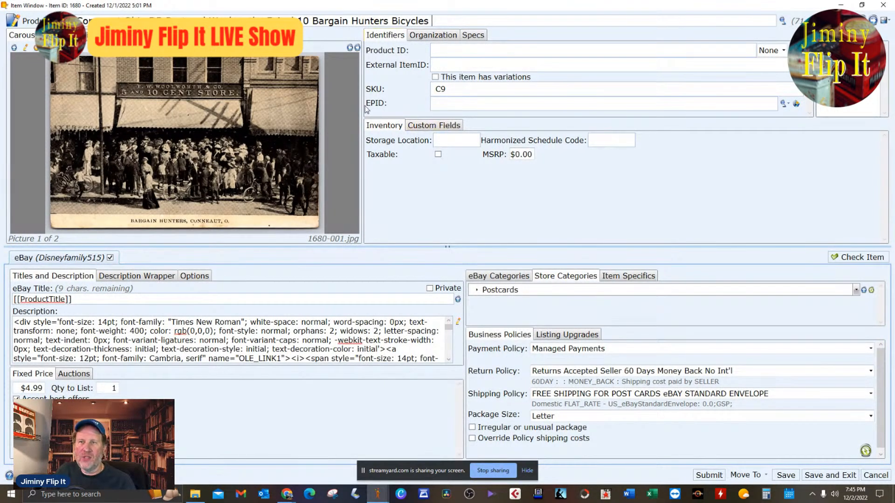
Examine the crowd on the postcard's front up close and in the image editor, and show the picture of the back.
{"action": "left_click", "coordinate": [262, 182]}
{"action": "scroll", "coordinate": [262, 182], "scroll_direction": "up", "scroll_amount": 10}
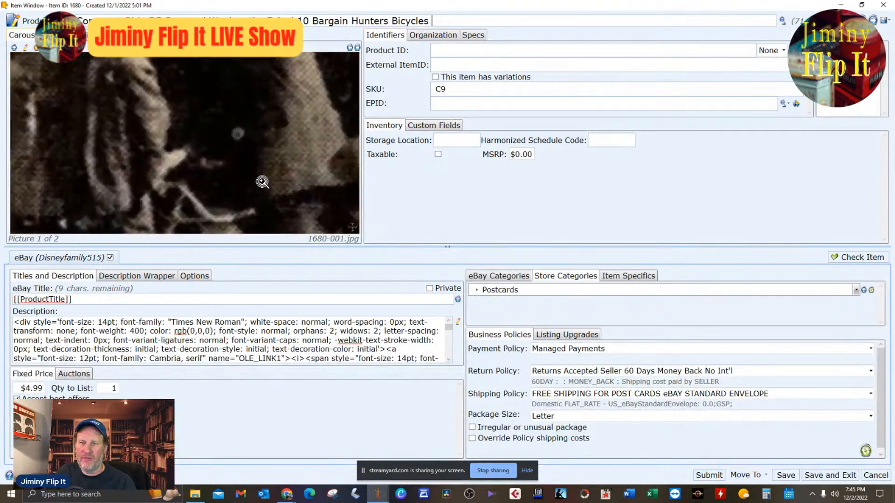
{"action": "scroll", "coordinate": [262, 182], "scroll_direction": "down", "scroll_amount": 2}
{"action": "scroll", "coordinate": [298, 138], "scroll_direction": "down", "scroll_amount": 4}
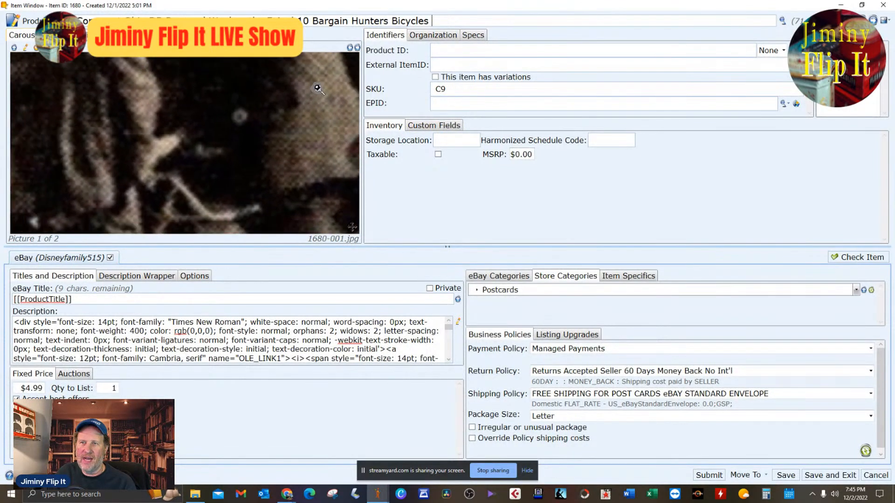
{"action": "scroll", "coordinate": [311, 108], "scroll_direction": "down", "scroll_amount": 1}
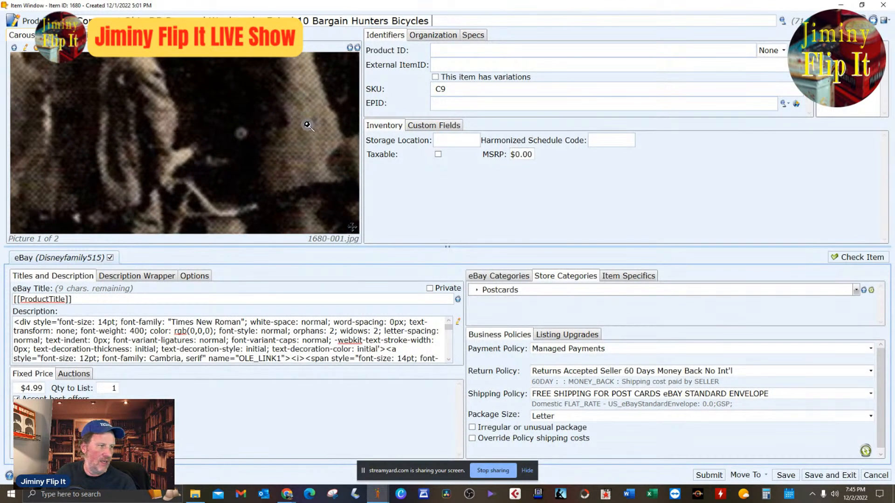
{"action": "scroll", "coordinate": [295, 139], "scroll_direction": "up", "scroll_amount": 3}
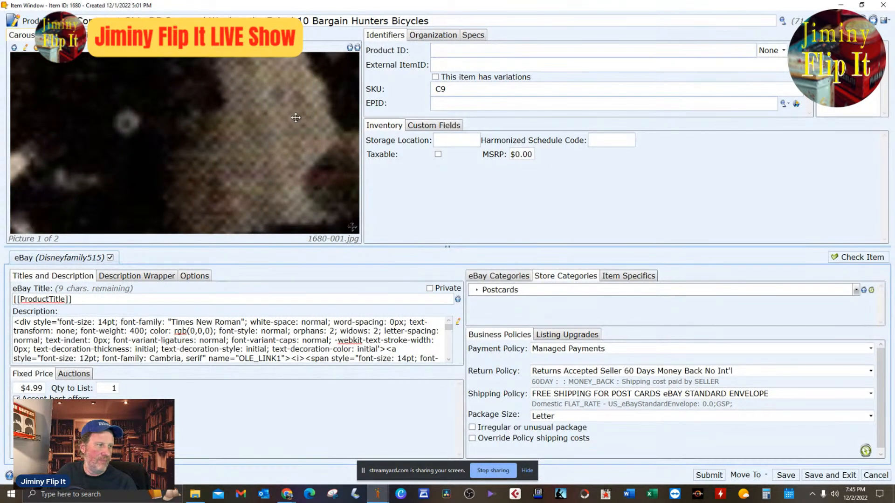
{"action": "scroll", "coordinate": [298, 118], "scroll_direction": "down", "scroll_amount": 5}
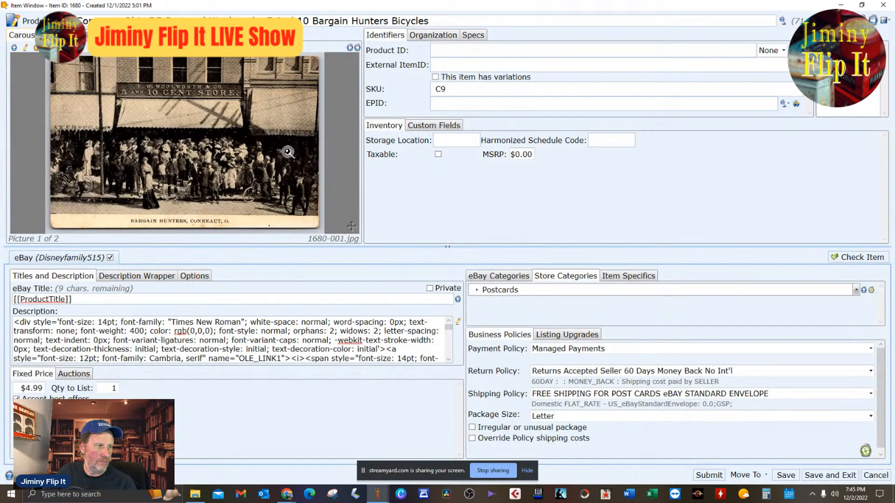
{"action": "double_click", "coordinate": [288, 152]}
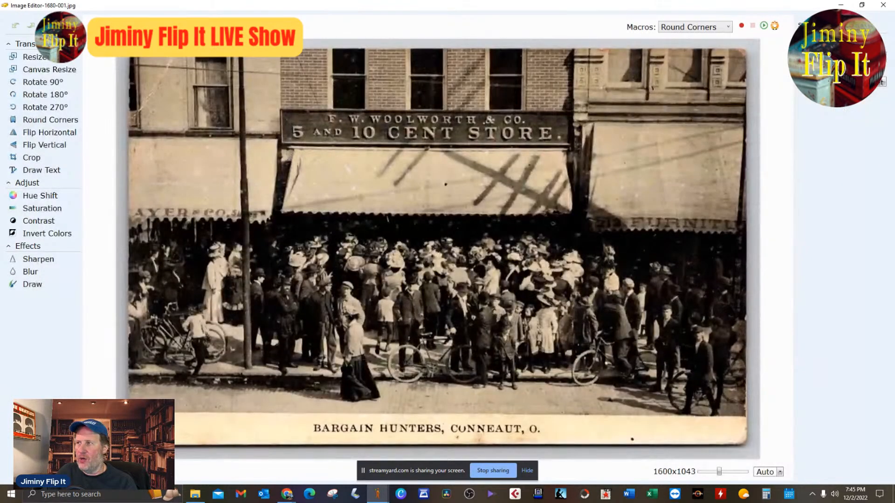
{"action": "left_click", "coordinate": [883, 6]}
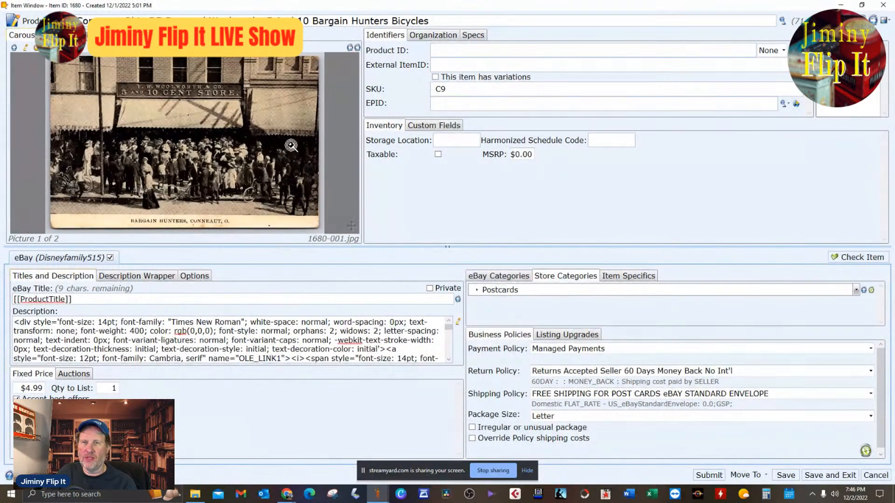
{"action": "scroll", "coordinate": [255, 140], "scroll_direction": "up", "scroll_amount": 2}
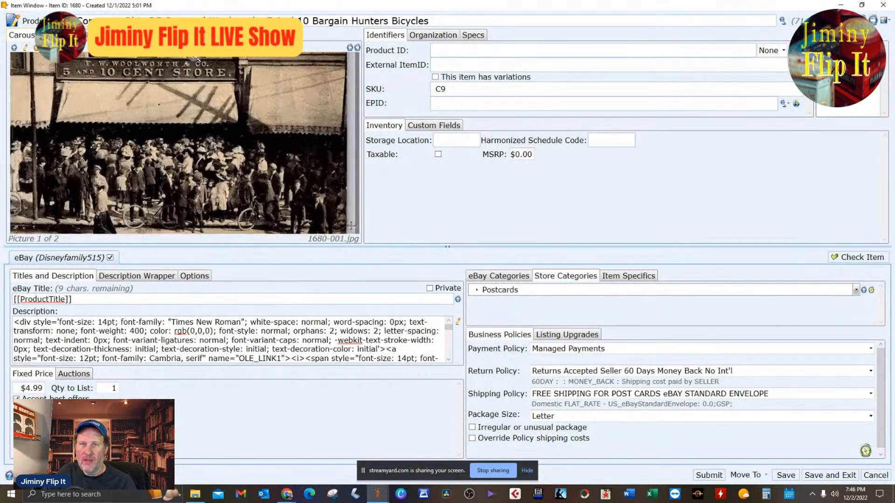
{"action": "left_click_drag", "start_coordinate": [188, 107], "coordinate": [223, 124]}
{"action": "scroll", "coordinate": [261, 107], "scroll_direction": "down", "scroll_amount": 2}
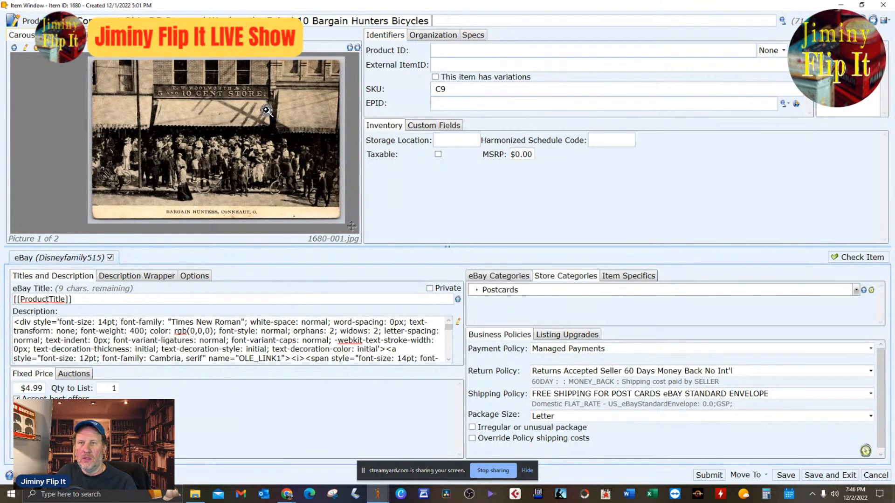
{"action": "left_click", "coordinate": [357, 48]}
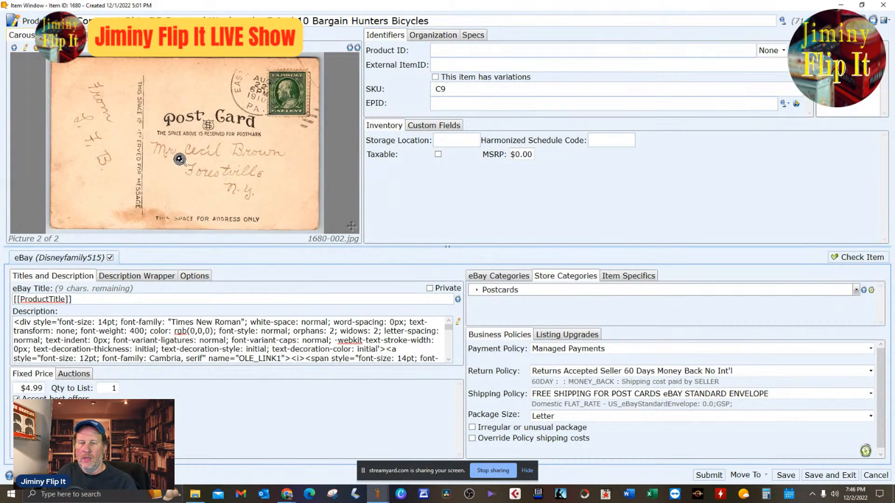
Examine the postcard's back up close and in the image editor, and show the picture of the front again.
{"action": "scroll", "coordinate": [182, 151], "scroll_direction": "up", "scroll_amount": 2}
{"action": "scroll", "coordinate": [182, 151], "scroll_direction": "down", "scroll_amount": 2}
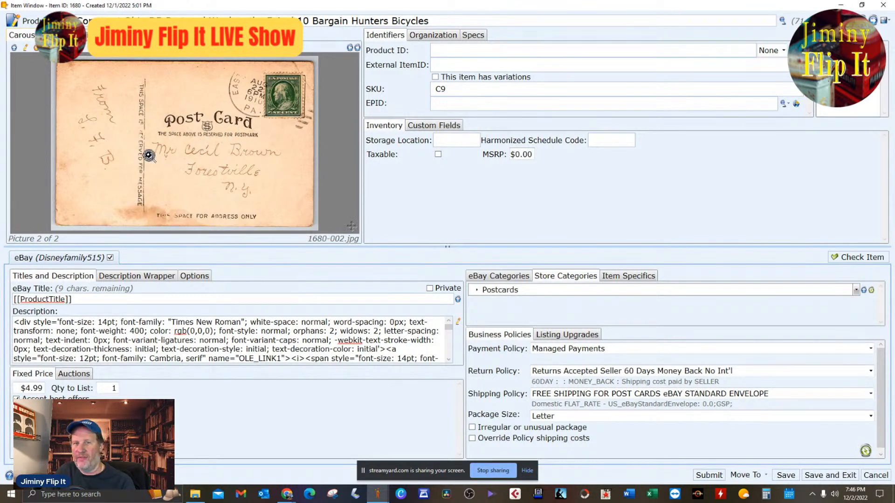
{"action": "scroll", "coordinate": [209, 168], "scroll_direction": "up", "scroll_amount": 2}
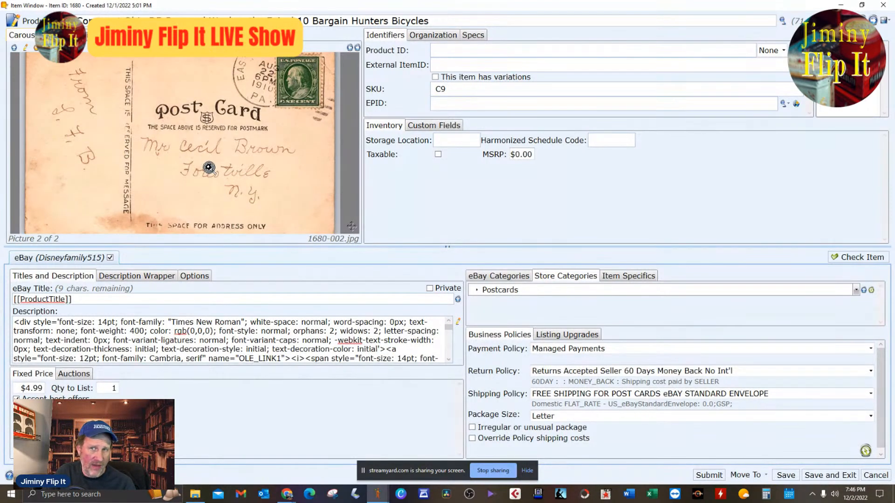
{"action": "scroll", "coordinate": [209, 168], "scroll_direction": "down", "scroll_amount": 1}
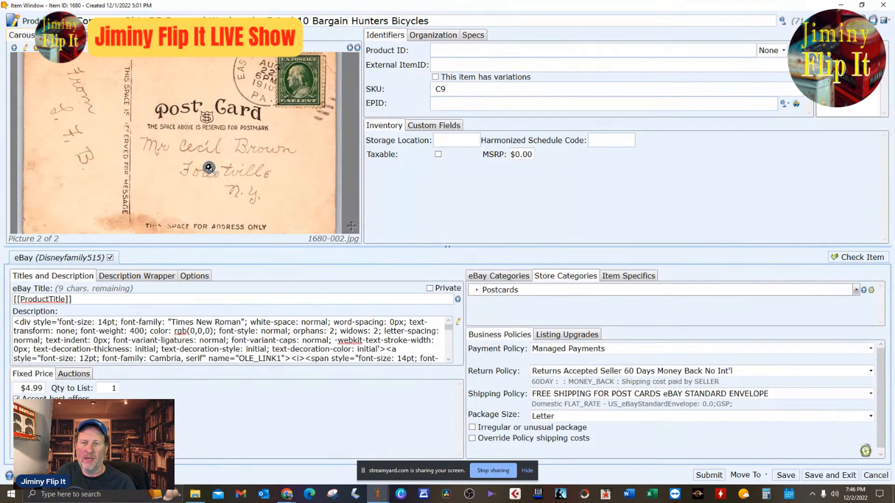
{"action": "double_click", "coordinate": [280, 197]}
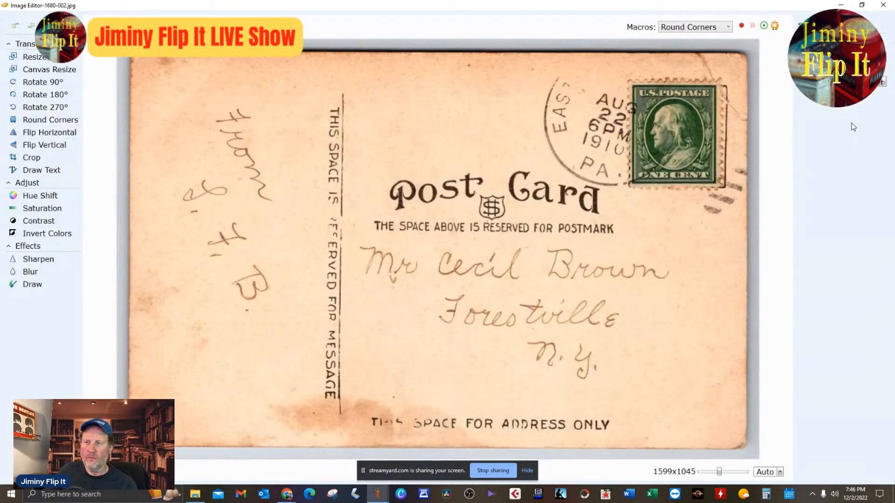
{"action": "left_click", "coordinate": [883, 4]}
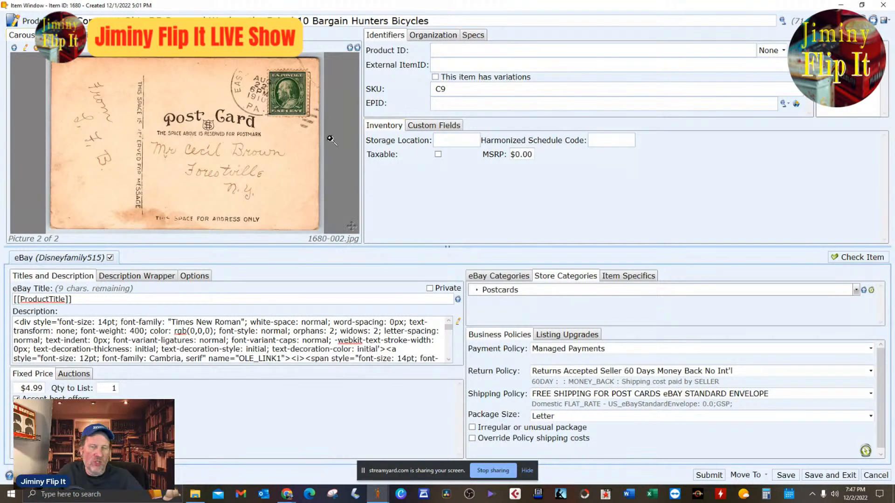
{"action": "left_click", "coordinate": [349, 48]}
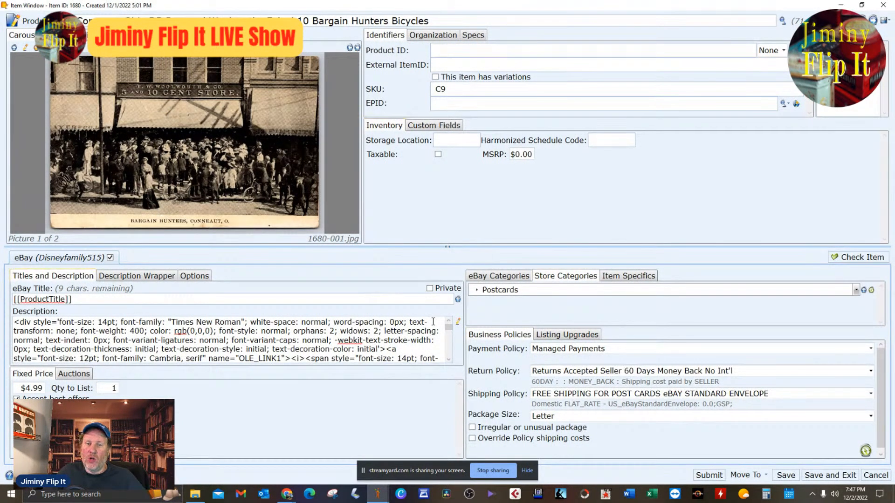
Research the full product title in the eBay search, look over the matching listings and close the research.
{"action": "left_click", "coordinate": [782, 21]}
{"action": "left_click", "coordinate": [560, 70]}
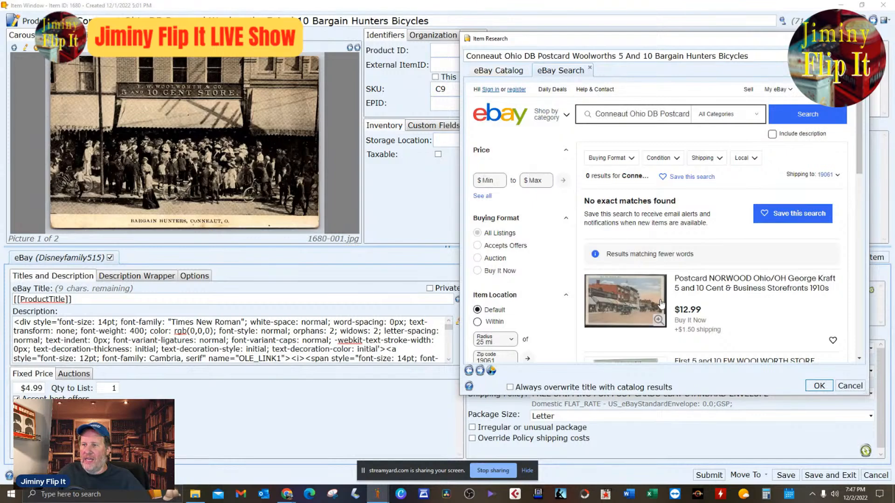
{"action": "scroll", "coordinate": [764, 325], "scroll_direction": "down", "scroll_amount": 4}
{"action": "scroll", "coordinate": [764, 325], "scroll_direction": "up", "scroll_amount": 4}
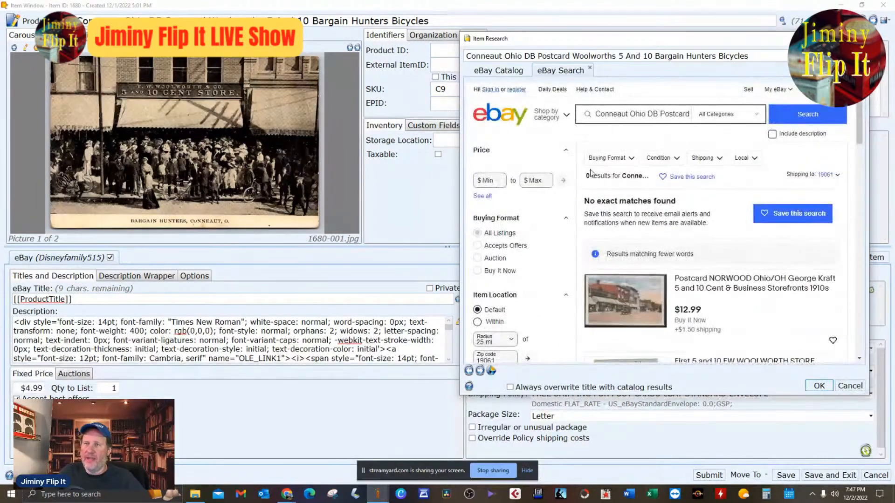
{"action": "left_click", "coordinate": [476, 17]}
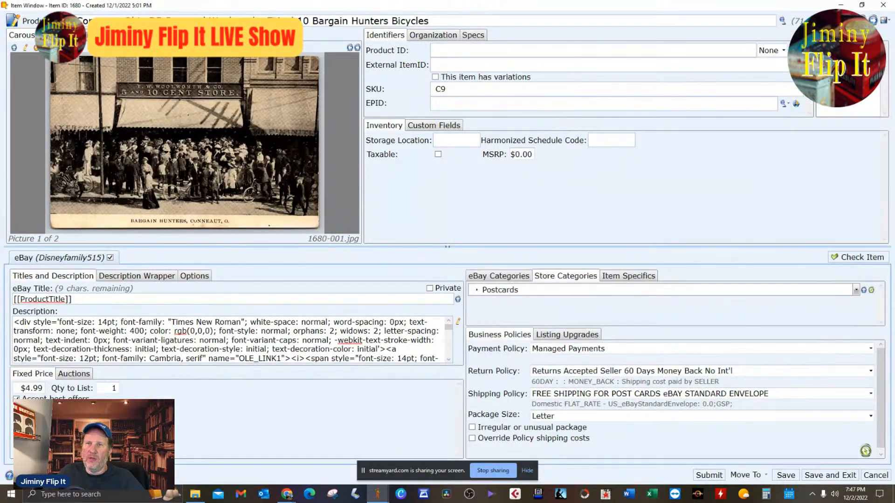
Cut "5 And 10 Bargain Hunters Bicycles" from the end of the product title.
{"action": "left_click_drag", "start_coordinate": [273, 17], "coordinate": [480, 17]}
{"action": "right_click", "coordinate": [410, 22]}
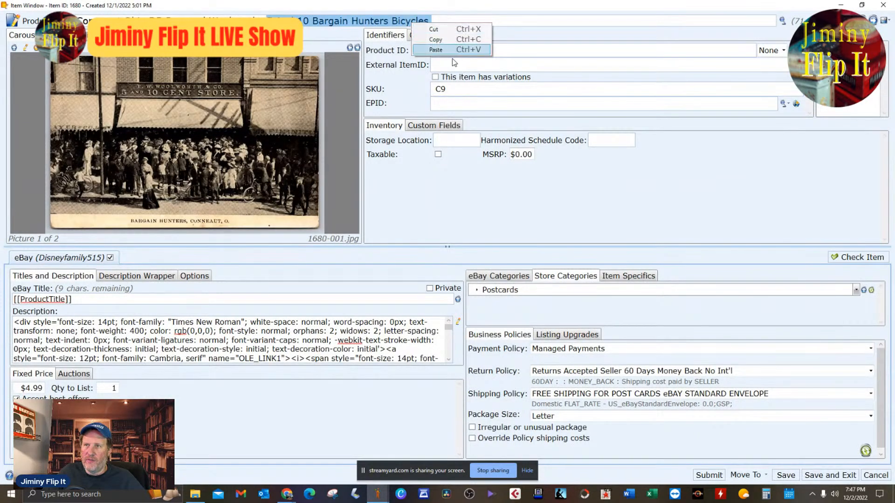
{"action": "left_click", "coordinate": [424, 40]}
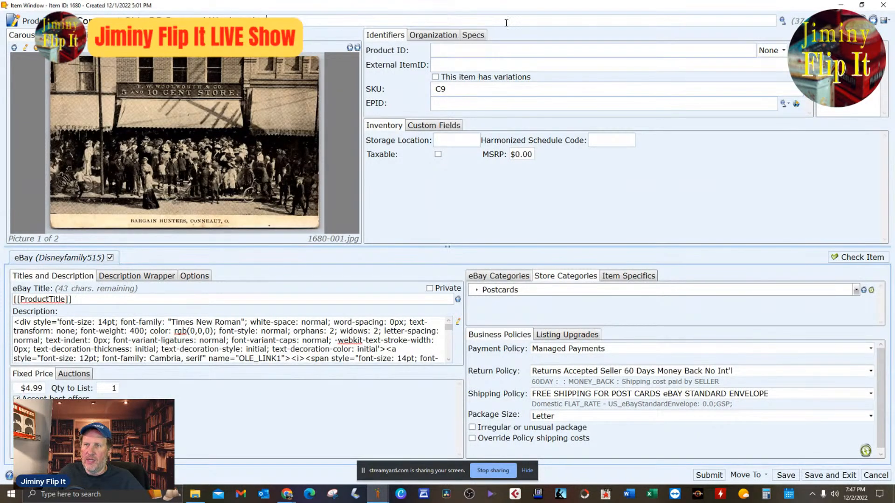
Research the shortened title "Conneaut Ohio DB Postcard Woolworths" on eBay, browse the similar listings and their prices, and close the research.
{"action": "left_click", "coordinate": [782, 22]}
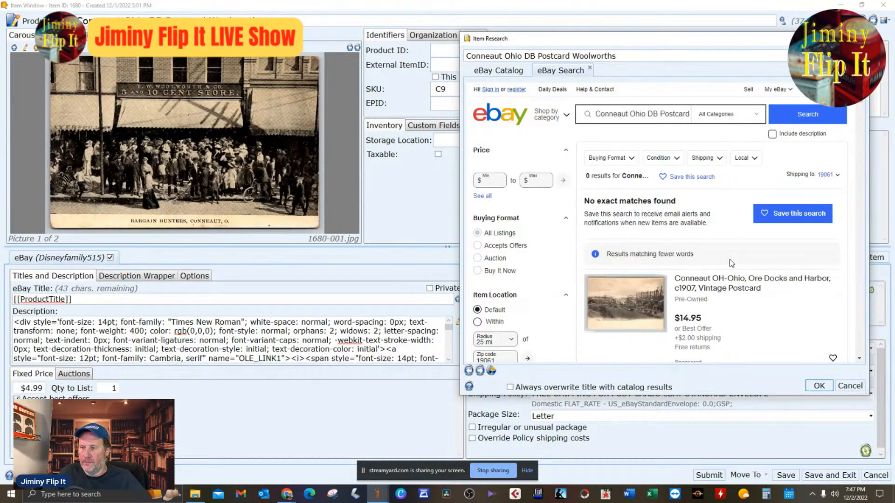
{"action": "scroll", "coordinate": [741, 275], "scroll_direction": "down", "scroll_amount": 4}
{"action": "scroll", "coordinate": [753, 289], "scroll_direction": "down", "scroll_amount": 4}
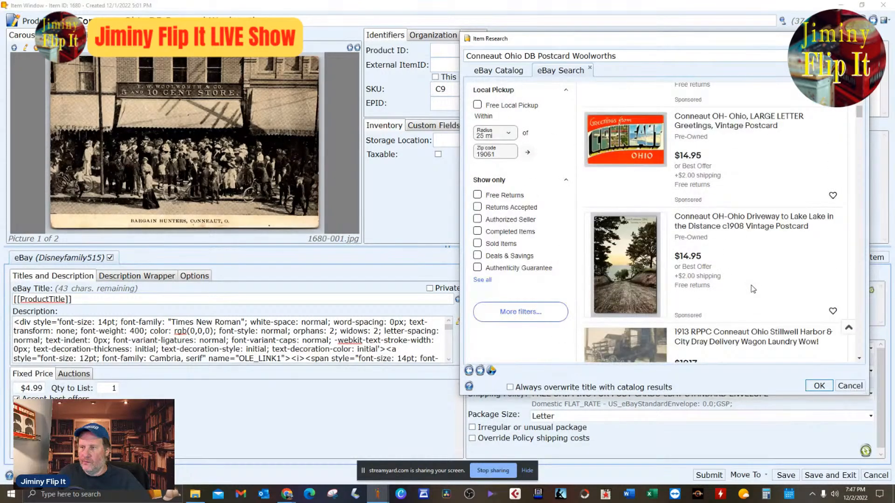
{"action": "scroll", "coordinate": [753, 289], "scroll_direction": "down", "scroll_amount": 8}
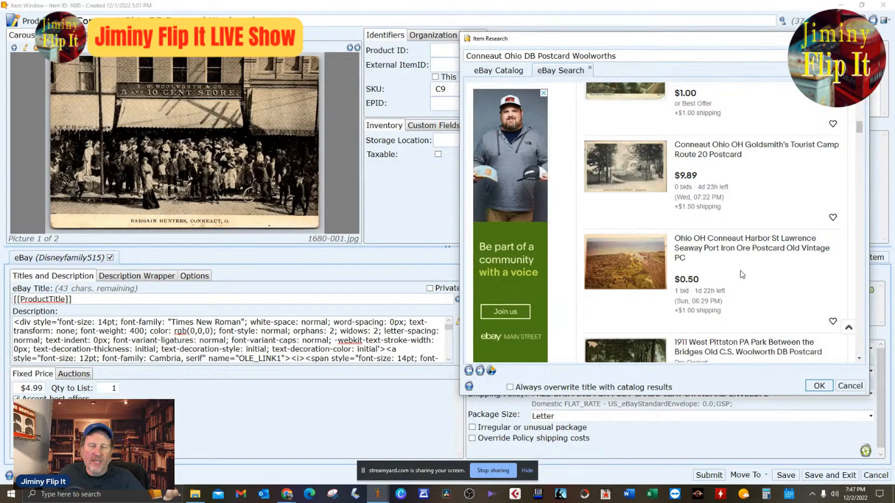
{"action": "scroll", "coordinate": [742, 274], "scroll_direction": "down", "scroll_amount": 9}
{"action": "scroll", "coordinate": [742, 274], "scroll_direction": "down", "scroll_amount": 18}
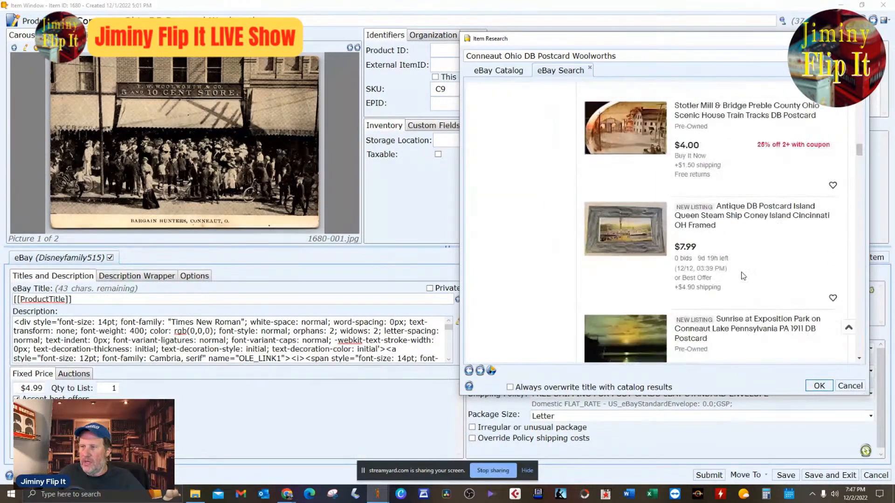
{"action": "scroll", "coordinate": [743, 278], "scroll_direction": "down", "scroll_amount": 12}
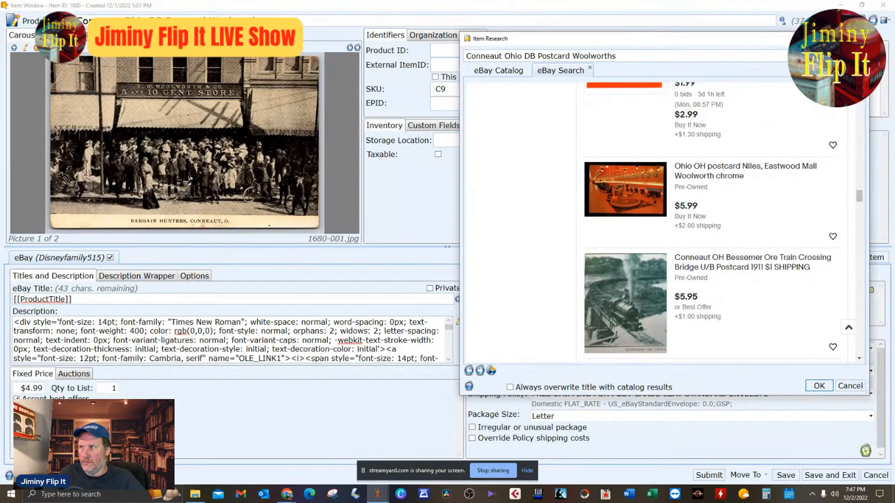
{"action": "left_click", "coordinate": [858, 39]}
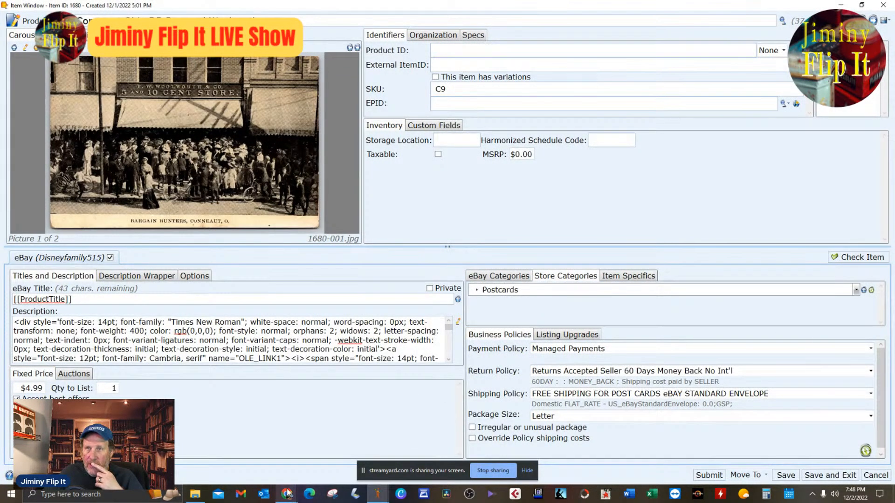
Switch to Chrome, open the WorthPoint price guide in a new tab and set its category to Books, Paper & Magazines.
{"action": "mouse_move", "coordinate": [288, 493]}
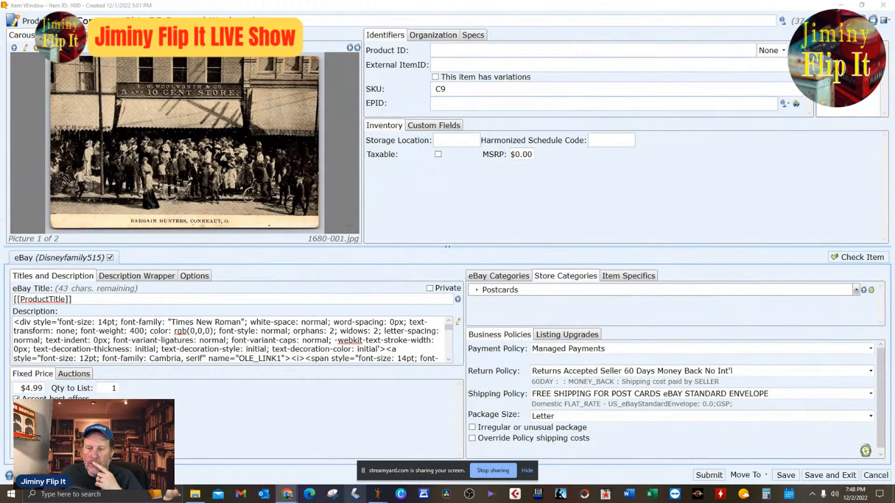
{"action": "left_click", "coordinate": [273, 472]}
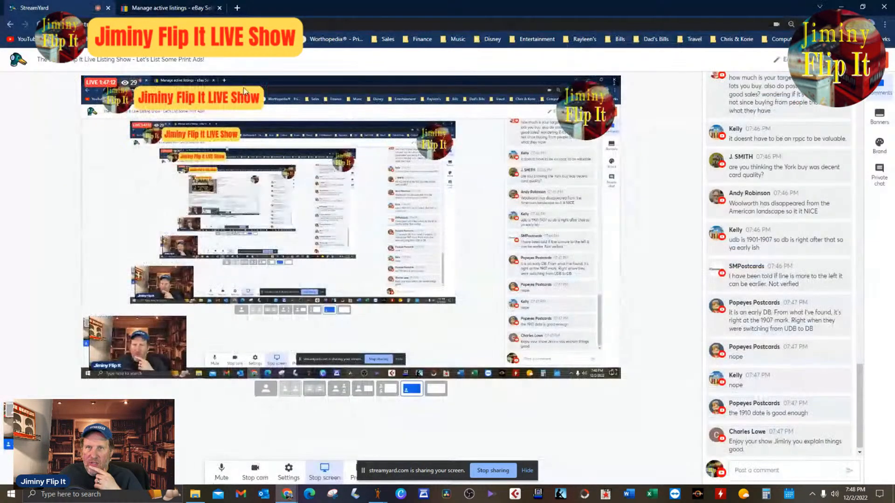
{"action": "left_click", "coordinate": [236, 9]}
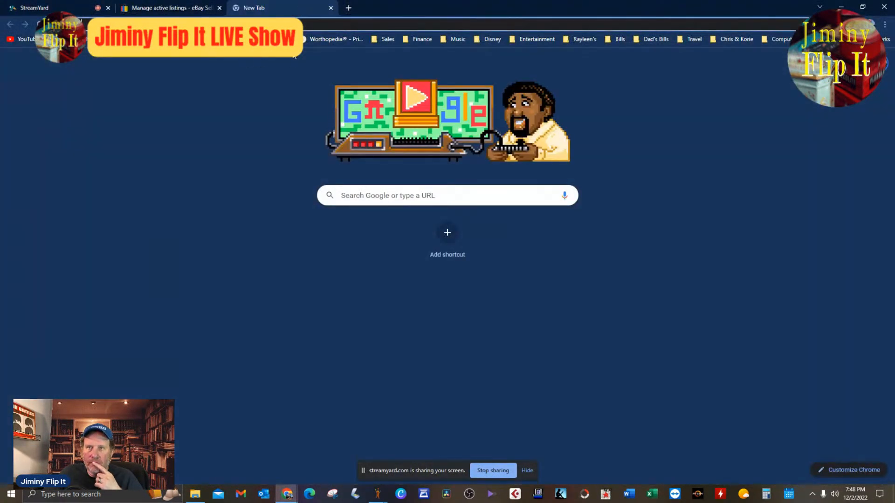
{"action": "left_click", "coordinate": [314, 41]}
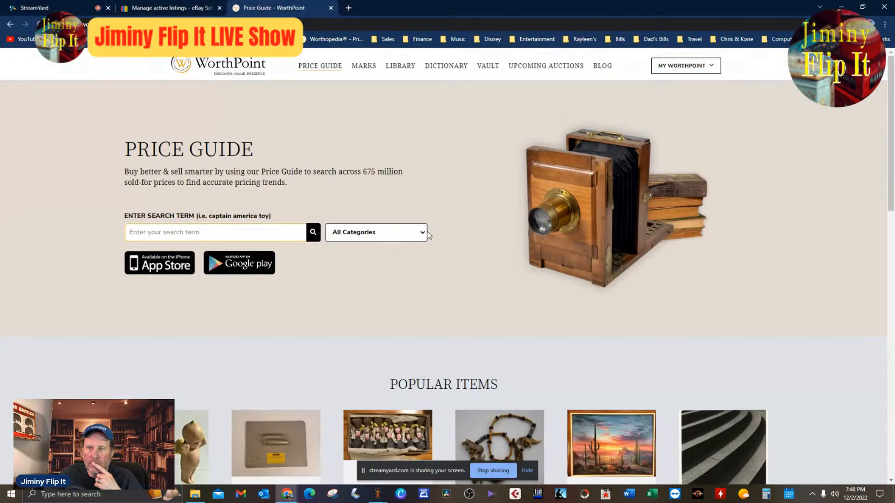
{"action": "left_click", "coordinate": [425, 232]}
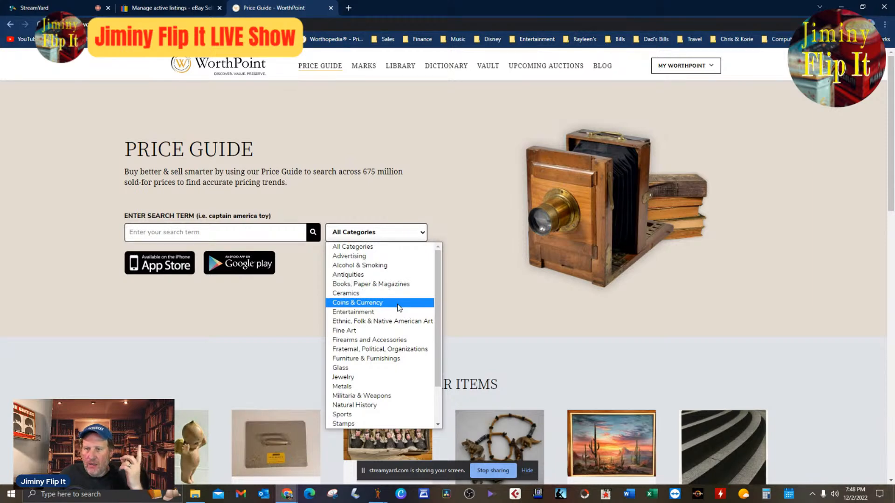
{"action": "left_click", "coordinate": [390, 286]}
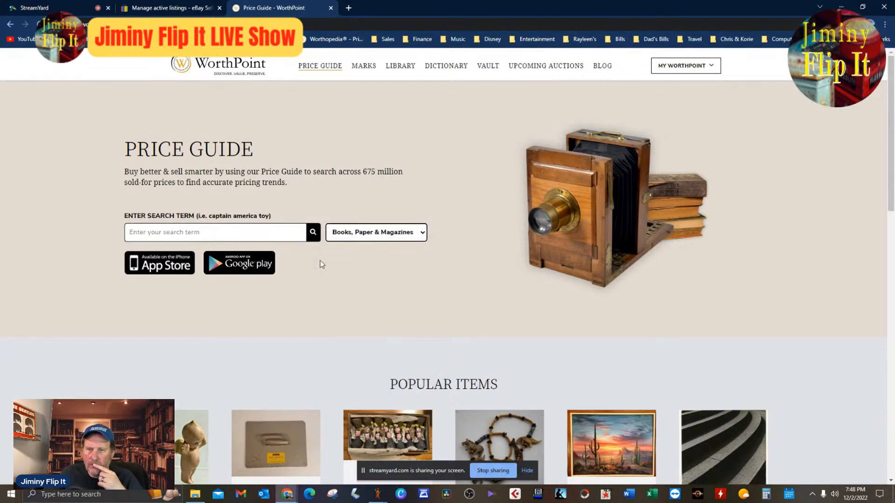
Search the price guide for the cut title text "5 And 10 Bargain Hunters Bicycles" and look over the sold items.
{"action": "left_click", "coordinate": [278, 236]}
{"action": "right_click", "coordinate": [277, 237]}
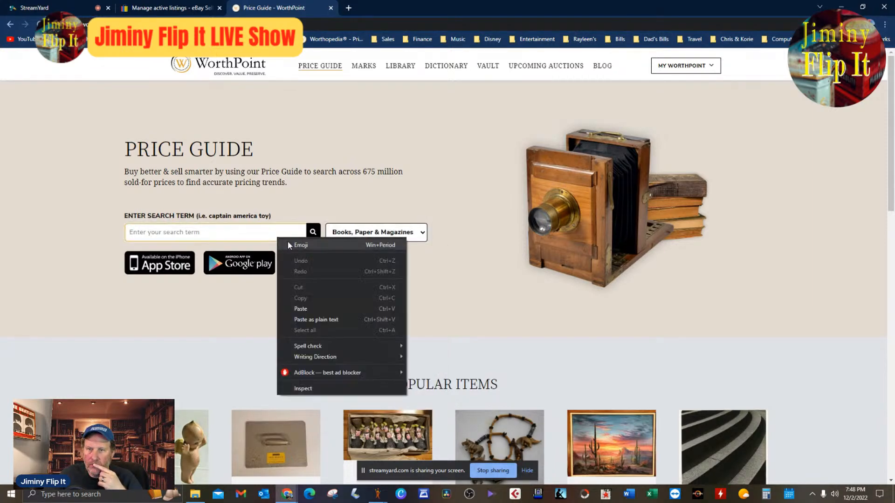
{"action": "left_click", "coordinate": [299, 307]}
{"action": "left_click", "coordinate": [315, 237]}
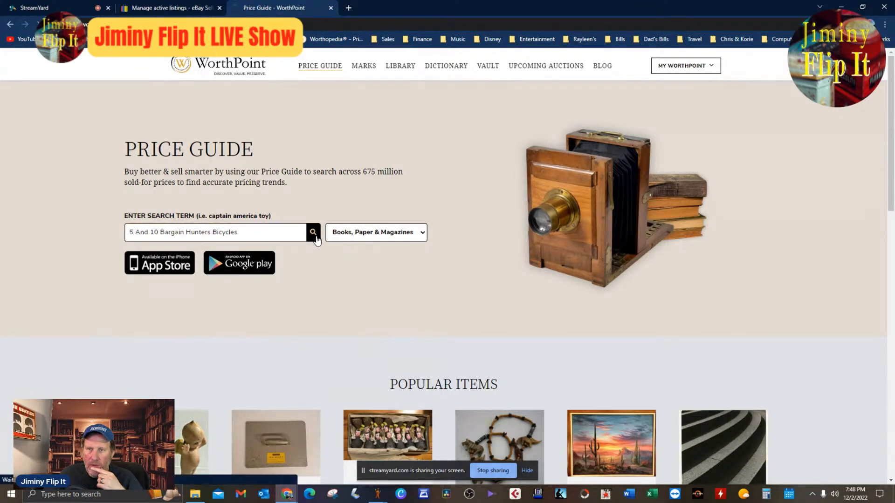
{"action": "scroll", "coordinate": [700, 321], "scroll_direction": "down", "scroll_amount": 4}
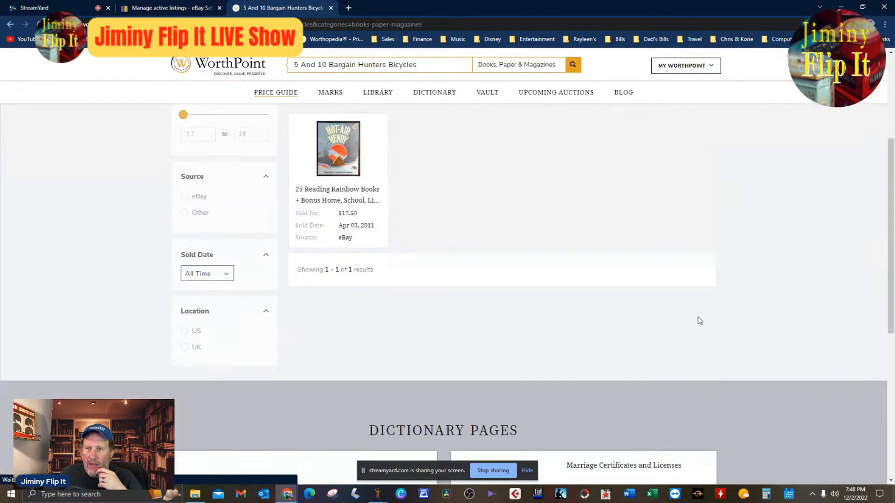
{"action": "scroll", "coordinate": [700, 320], "scroll_direction": "up", "scroll_amount": 4}
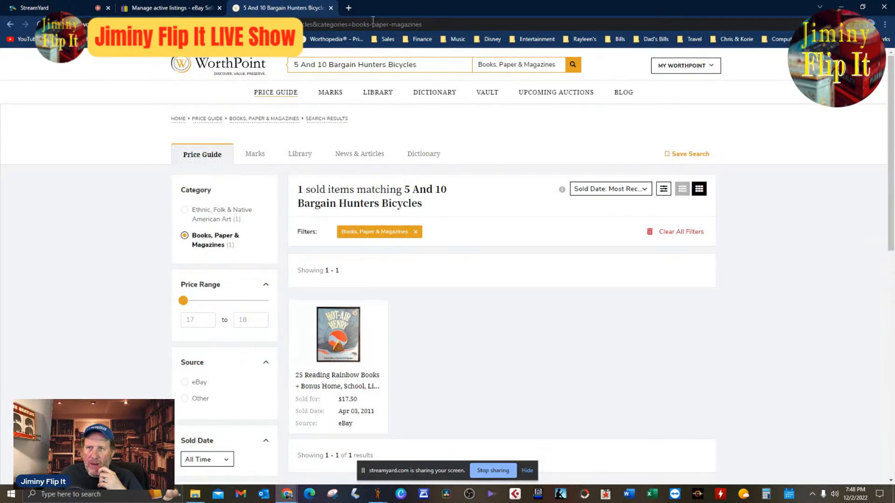
Replace the price guide search term with the product title "Conneaut Ohio DB Postcard Woolworths", copied from the item window, and run the search.
{"action": "left_click_drag", "start_coordinate": [433, 69], "coordinate": [256, 91]}
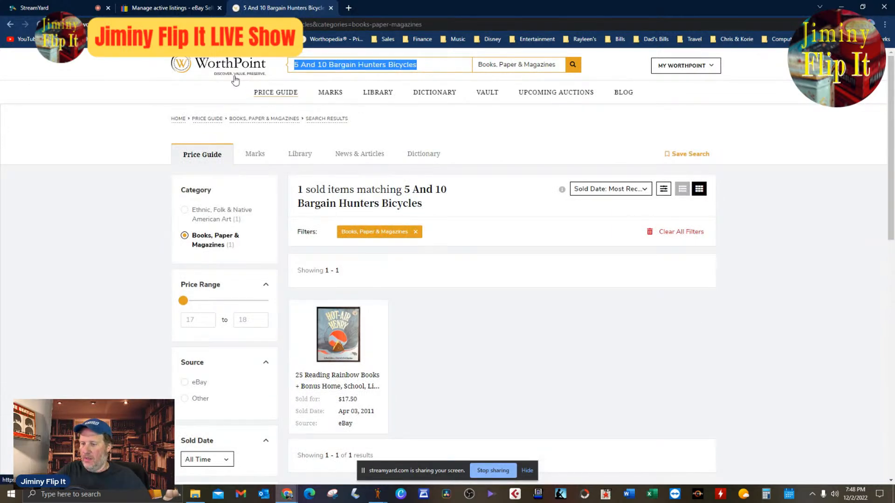
{"action": "key", "text": "BackSpace"}
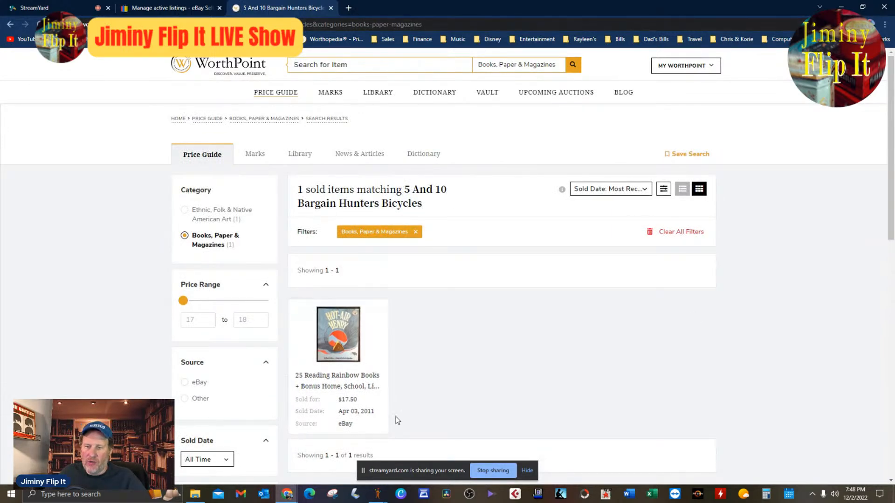
{"action": "left_click", "coordinate": [375, 498]}
{"action": "left_click", "coordinate": [391, 455]}
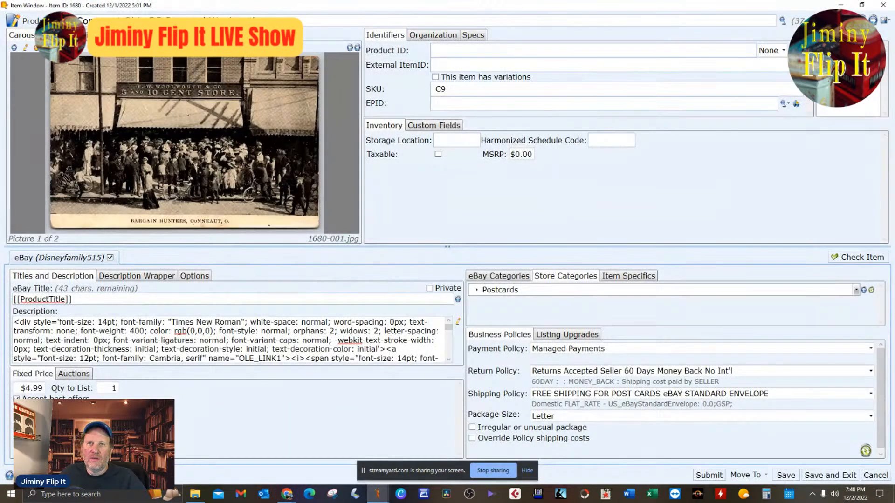
{"action": "left_click_drag", "start_coordinate": [76, 22], "coordinate": [310, 23]}
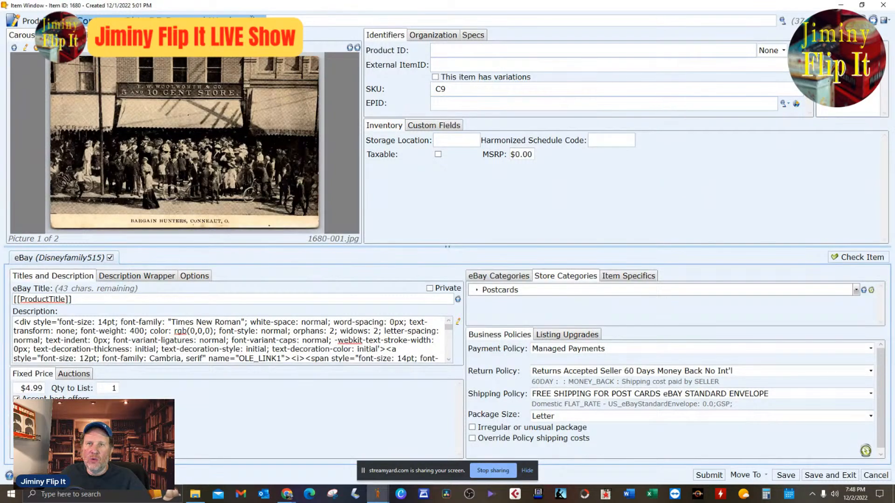
{"action": "key", "text": "alt+Tab"}
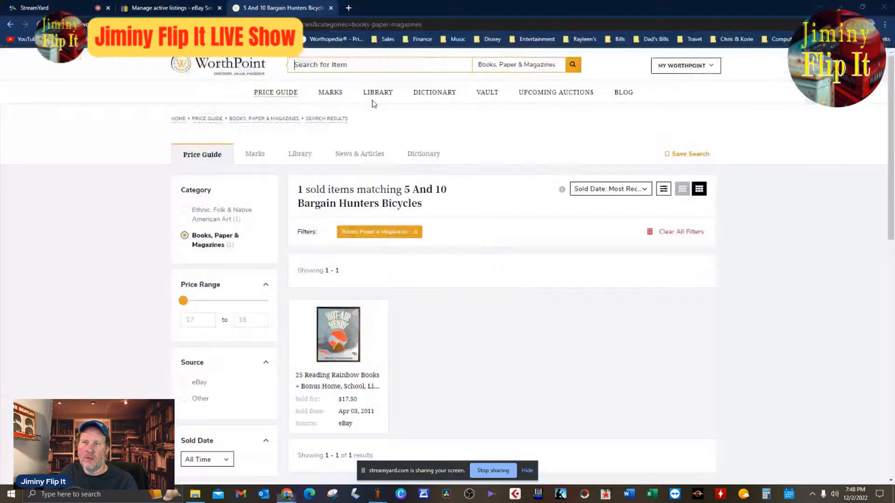
{"action": "type", "text": "Conneaut Ohio DB Postcard Woolworths"}
{"action": "left_click", "coordinate": [573, 66]}
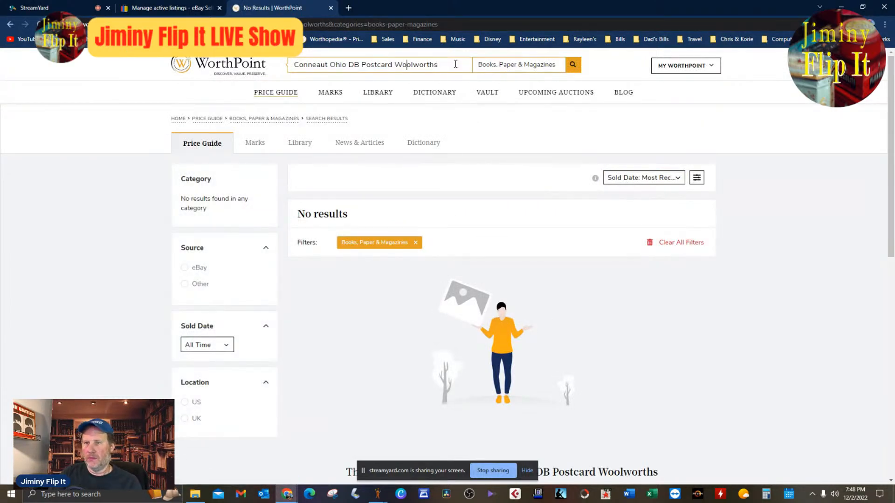
Remove "DB" from the price guide search term, search again and delete the extra space before "Postcard".
{"action": "key", "text": "BackSpace"}
{"action": "key", "text": "BackSpace"}
{"action": "key", "text": "Return"}
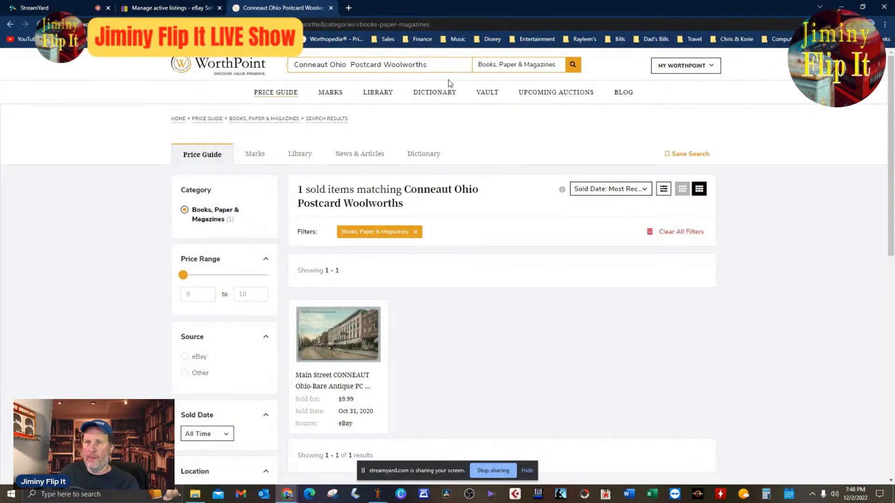
{"action": "key", "text": "BackSpace"}
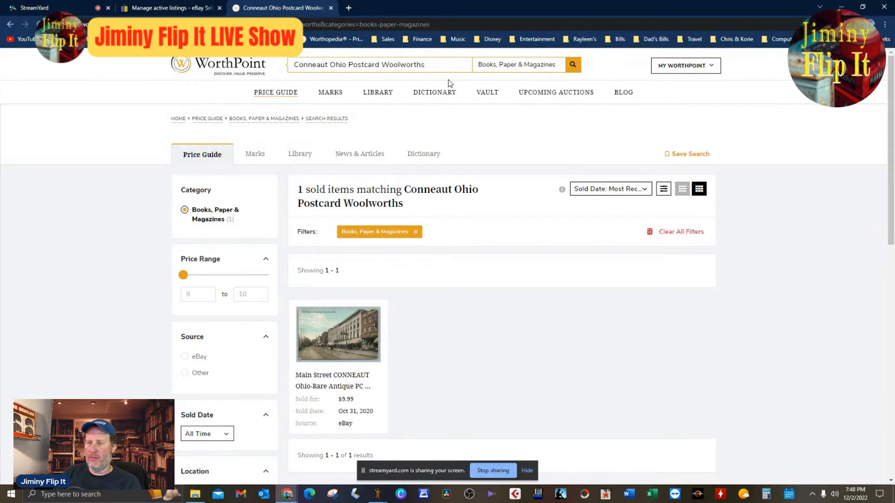
Search the price guide for "Conneaut Ohio Postcard Woolworths", and again with the store name changed to "F.W Woolworth".
{"action": "key", "text": "Return"}
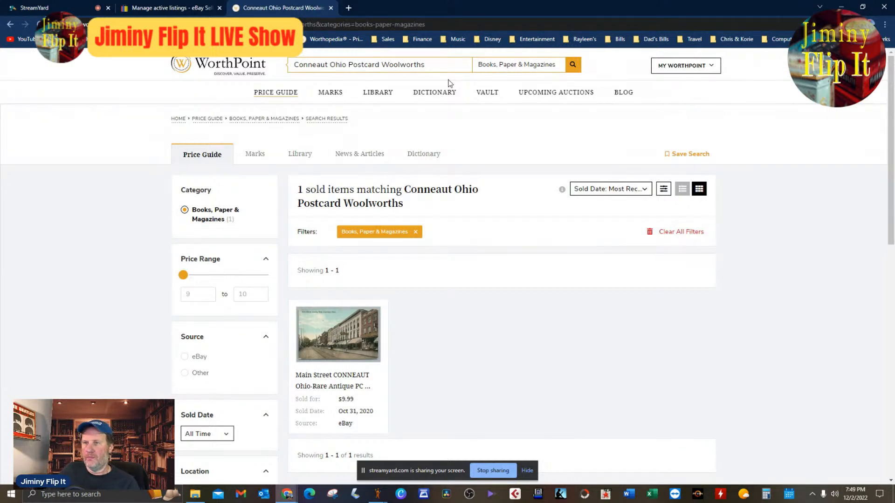
{"action": "left_click", "coordinate": [445, 64]}
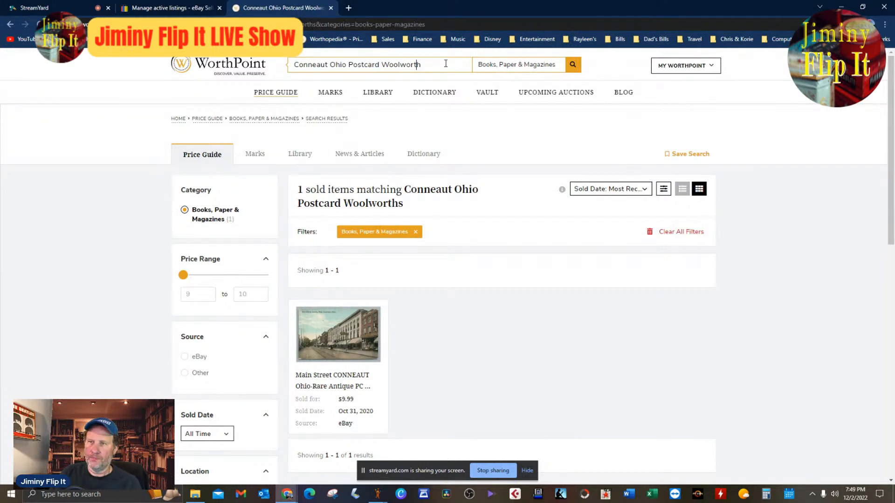
{"action": "type", "text": "F.W"}
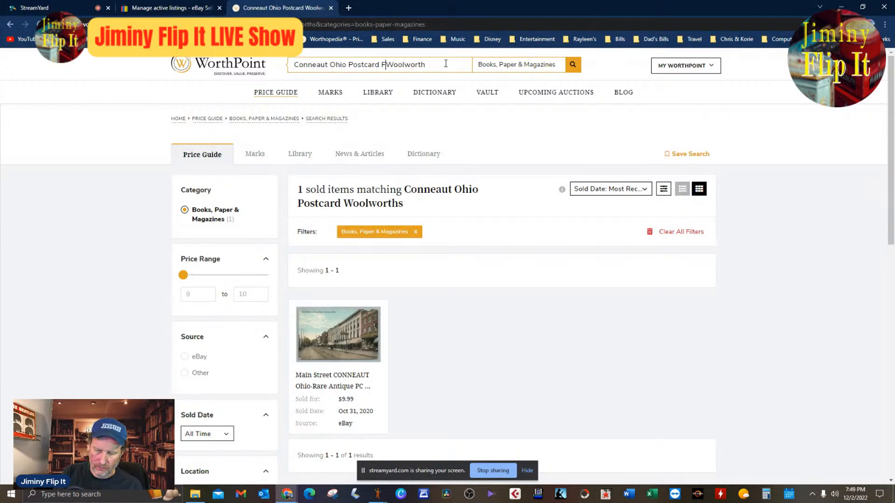
{"action": "key", "text": "Return"}
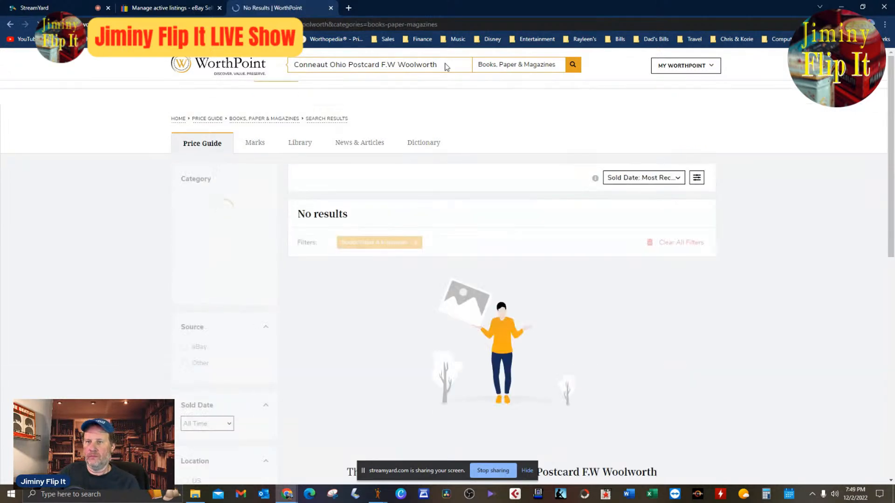
Remove "Conneaut Ohio" from the price guide search term and search for "Postcard F.W Woolworth" only.
{"action": "left_click_drag", "start_coordinate": [348, 65], "coordinate": [242, 80]}
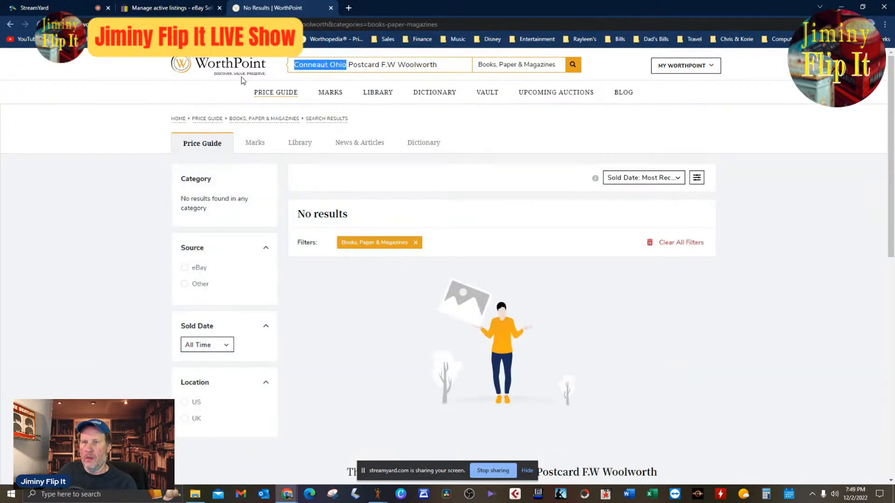
{"action": "key", "text": "BackSpace"}
{"action": "key", "text": "Return"}
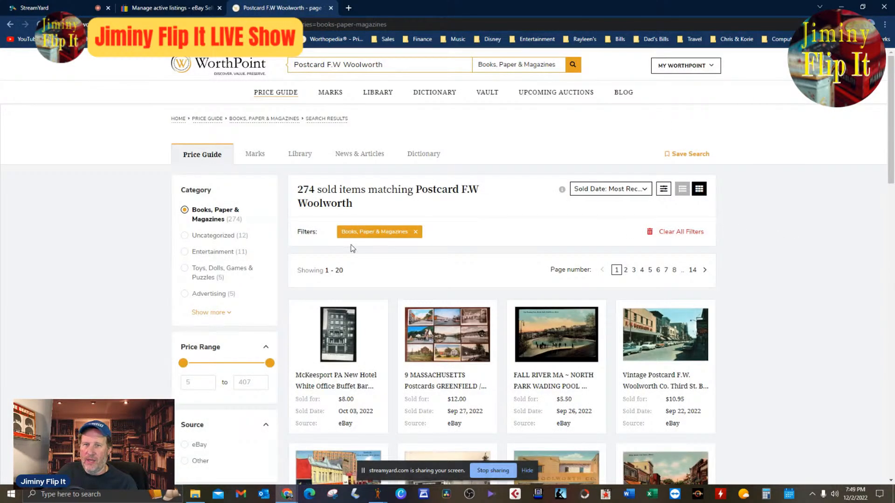
Add "Ohio" to the end of the price guide search term, run the search and look over the sold postcards.
{"action": "type", "text": "Ch"}
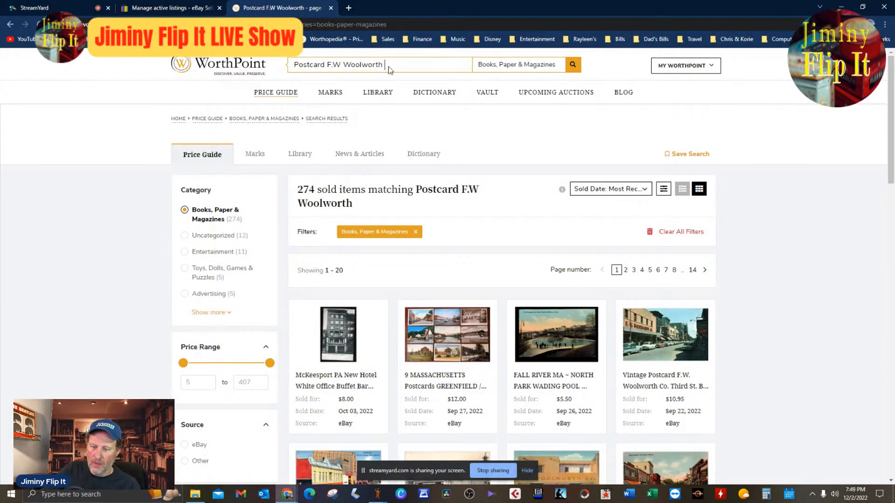
{"action": "type", "text": "io"}
{"action": "key", "text": "Return"}
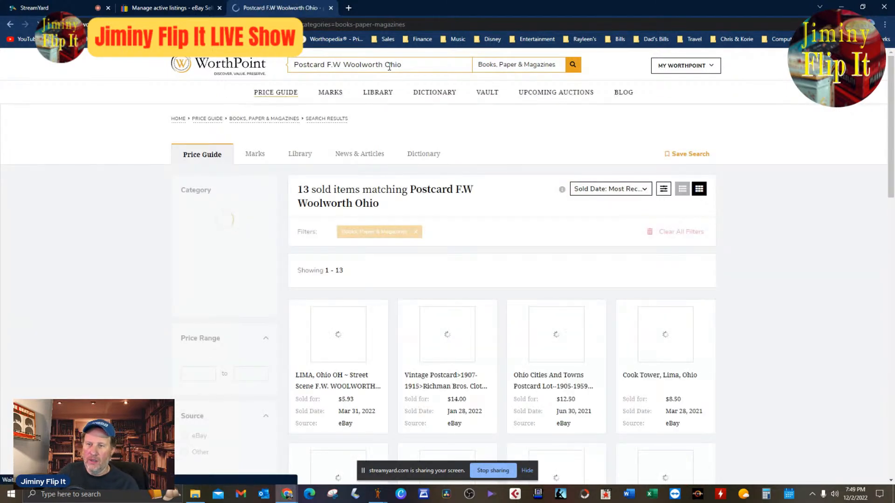
{"action": "scroll", "coordinate": [680, 224], "scroll_direction": "down", "scroll_amount": 8}
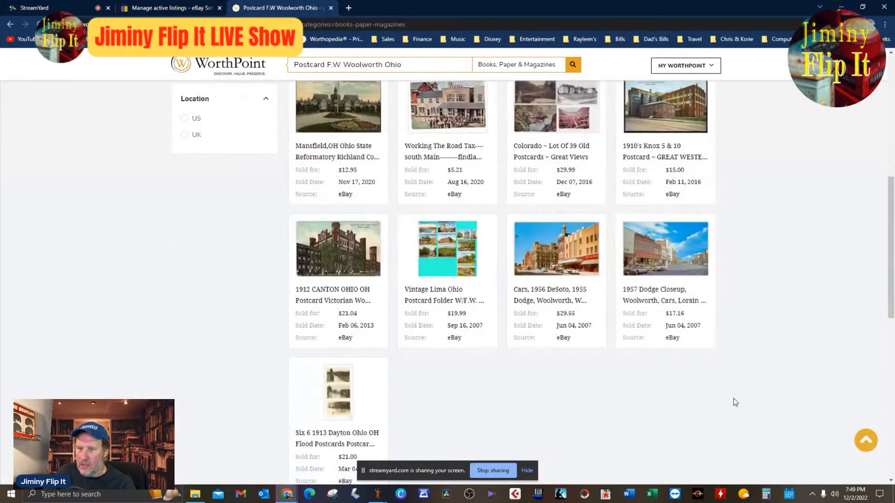
{"action": "scroll", "coordinate": [735, 403], "scroll_direction": "up", "scroll_amount": 4}
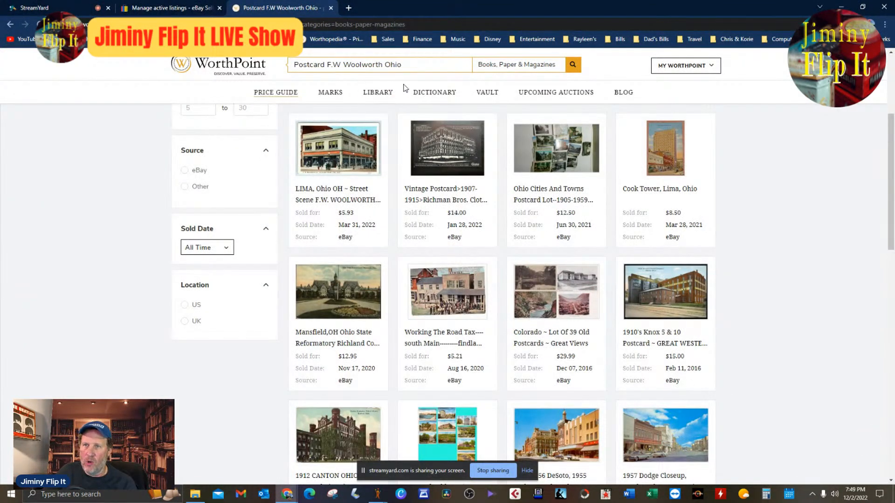
{"action": "scroll", "coordinate": [751, 276], "scroll_direction": "down", "scroll_amount": 4}
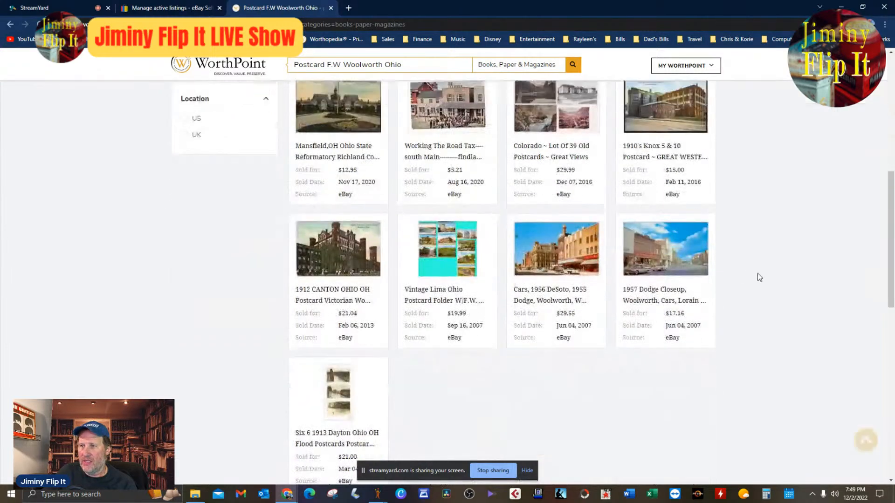
{"action": "scroll", "coordinate": [713, 366], "scroll_direction": "down", "scroll_amount": 8}
{"action": "scroll", "coordinate": [709, 370], "scroll_direction": "up", "scroll_amount": 8}
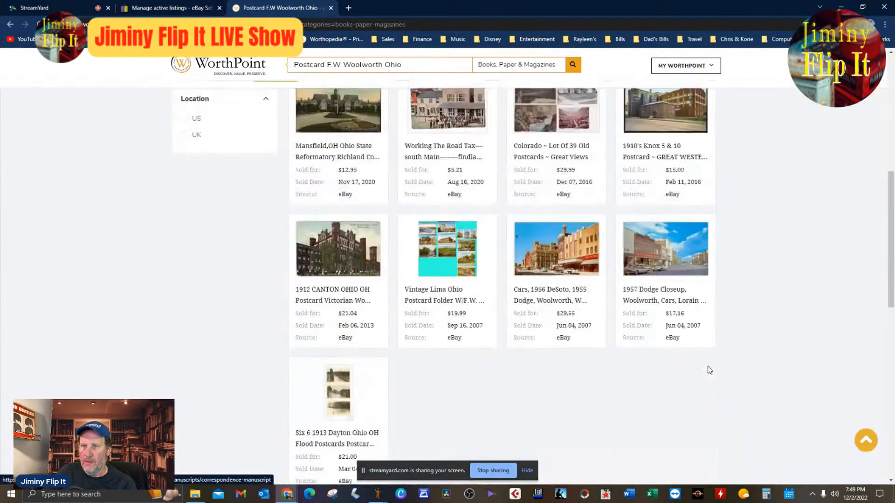
{"action": "scroll", "coordinate": [710, 370], "scroll_direction": "up", "scroll_amount": 8}
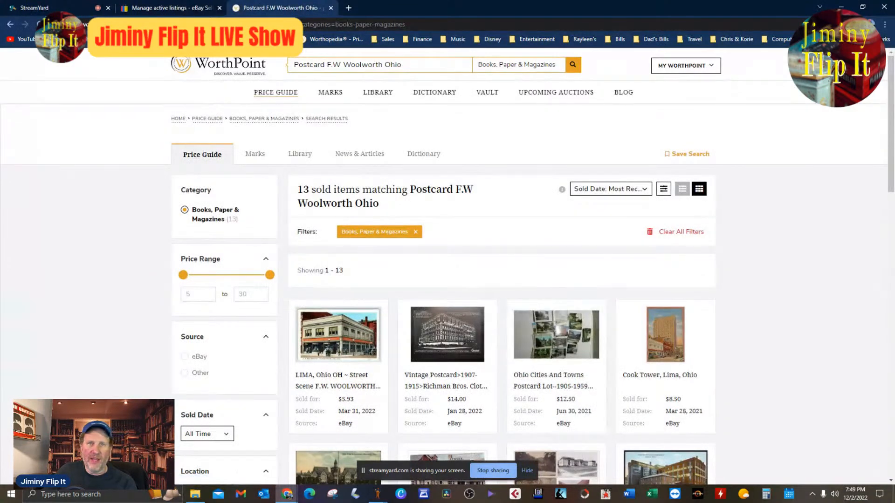
Check the live show comments in StreamYard, return to the WorthPoint price guide and search again without "Ohio".
{"action": "left_click", "coordinate": [77, 9]}
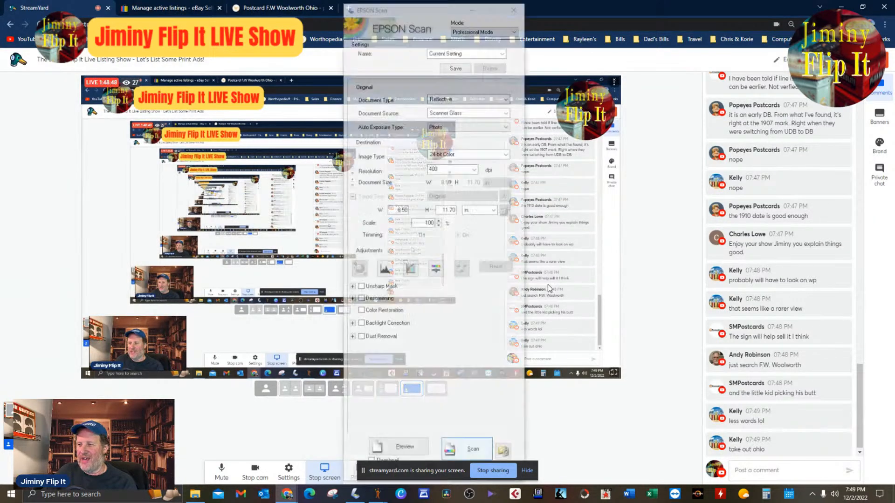
{"action": "left_click", "coordinate": [514, 6]}
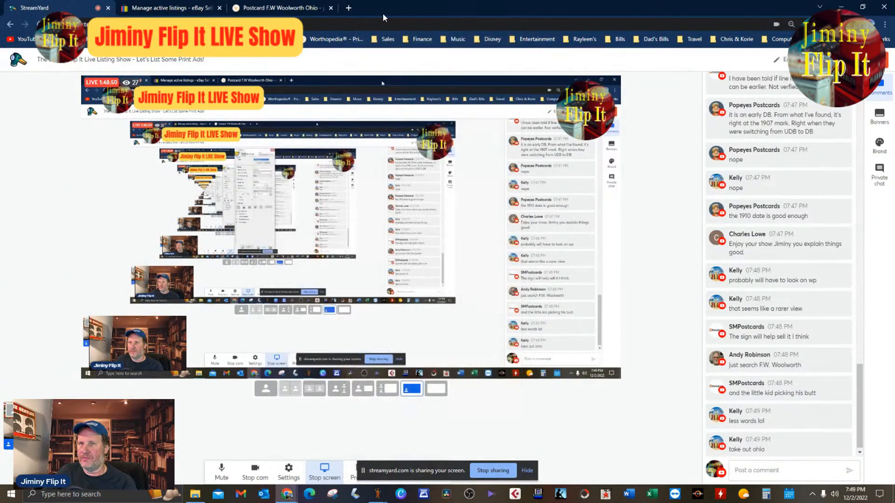
{"action": "left_click", "coordinate": [279, 7]}
{"action": "left_click_drag", "start_coordinate": [383, 68], "coordinate": [498, 50]}
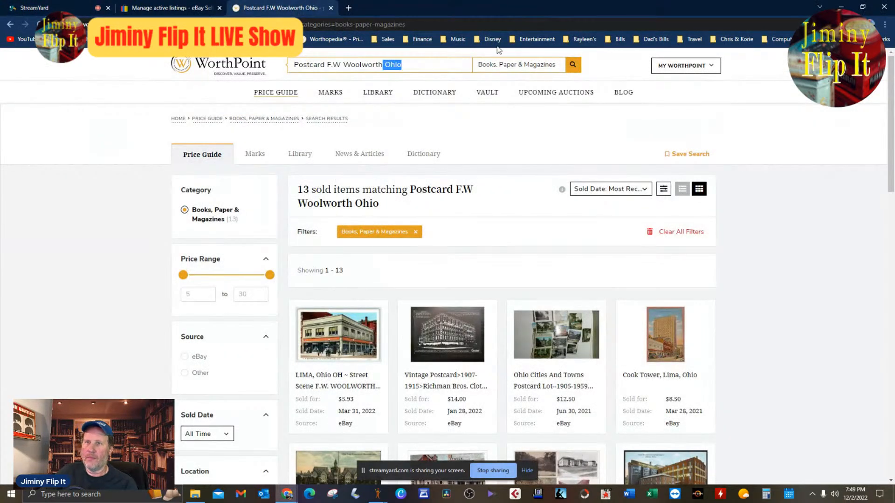
{"action": "key", "text": "BackSpace"}
{"action": "key", "text": "Return"}
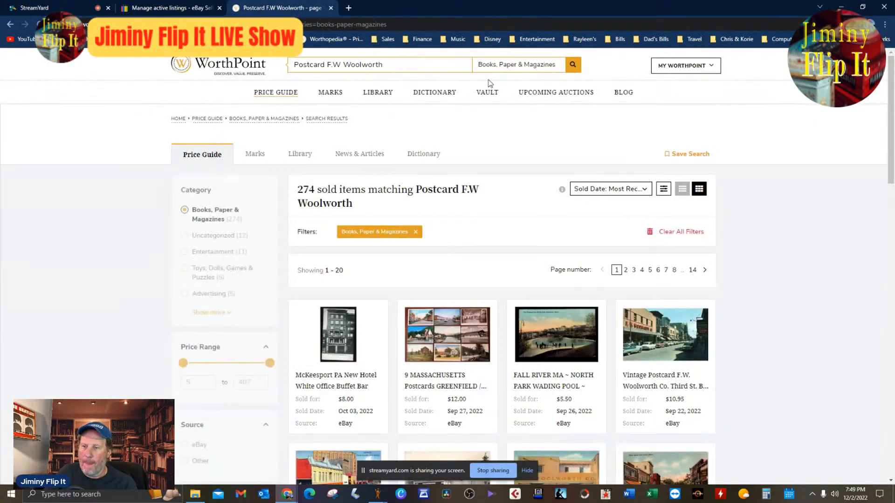
Look through the first three result pages of sold F.W. Woolworth postcards for a comparable card and prices.
{"action": "scroll", "coordinate": [665, 289], "scroll_direction": "down", "scroll_amount": 7}
{"action": "scroll", "coordinate": [665, 290], "scroll_direction": "up", "scroll_amount": 4}
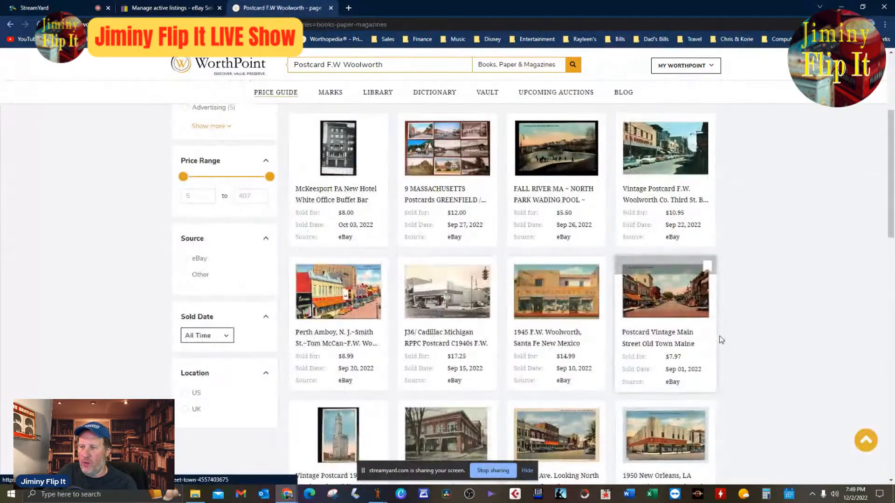
{"action": "scroll", "coordinate": [722, 344], "scroll_direction": "down", "scroll_amount": 4}
{"action": "scroll", "coordinate": [722, 343], "scroll_direction": "down", "scroll_amount": 4}
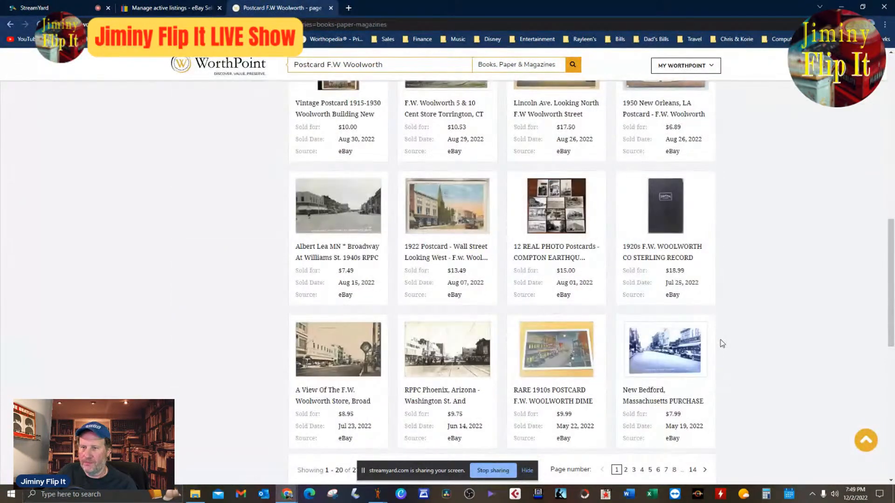
{"action": "scroll", "coordinate": [722, 344], "scroll_direction": "down", "scroll_amount": 4}
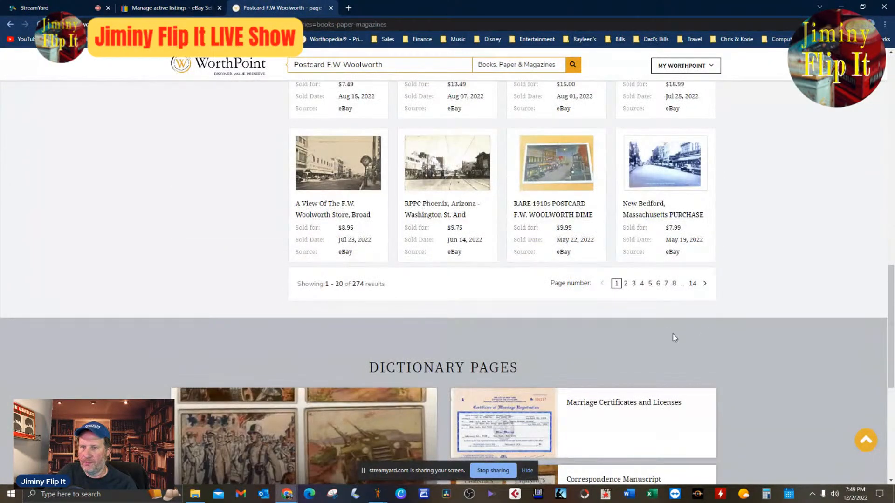
{"action": "left_click", "coordinate": [705, 285]}
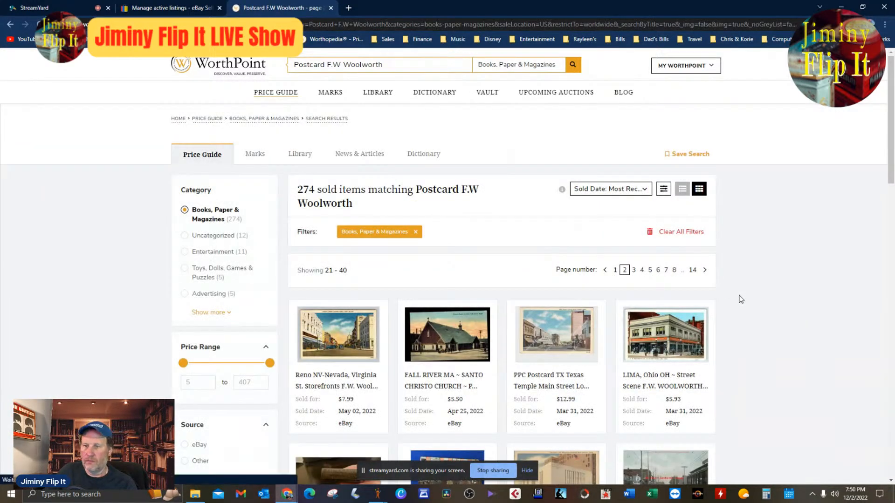
{"action": "scroll", "coordinate": [741, 299], "scroll_direction": "down", "scroll_amount": 4}
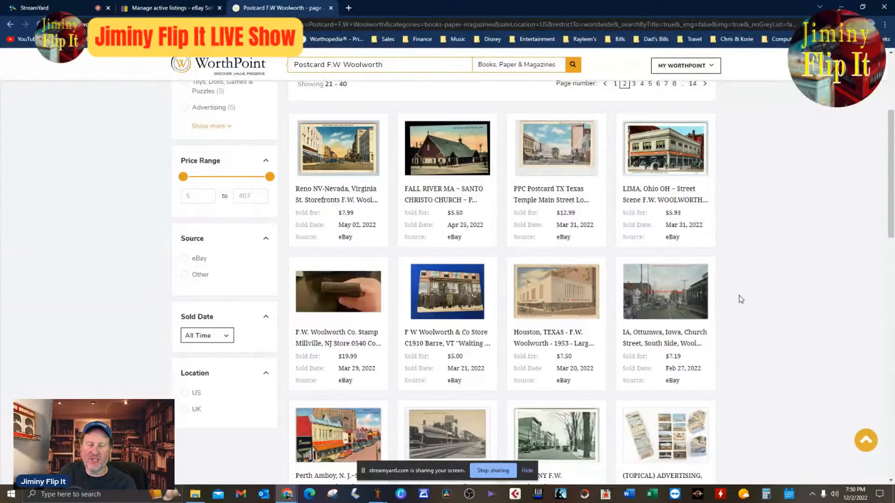
{"action": "scroll", "coordinate": [742, 299], "scroll_direction": "down", "scroll_amount": 4}
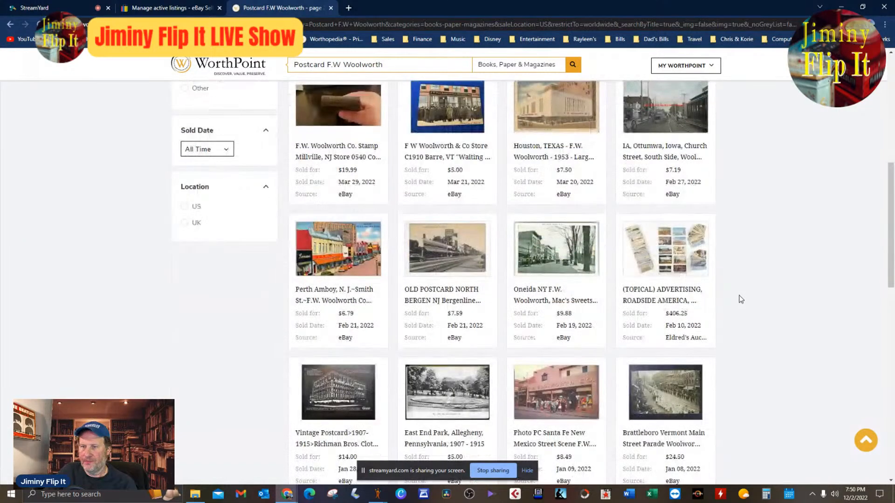
{"action": "scroll", "coordinate": [742, 299], "scroll_direction": "down", "scroll_amount": 4}
{"action": "scroll", "coordinate": [742, 299], "scroll_direction": "down", "scroll_amount": 4}
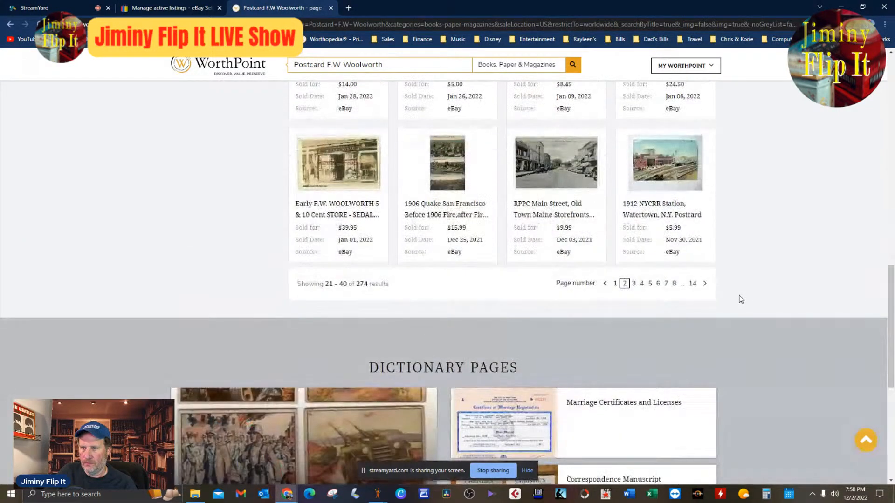
{"action": "left_click", "coordinate": [642, 287]}
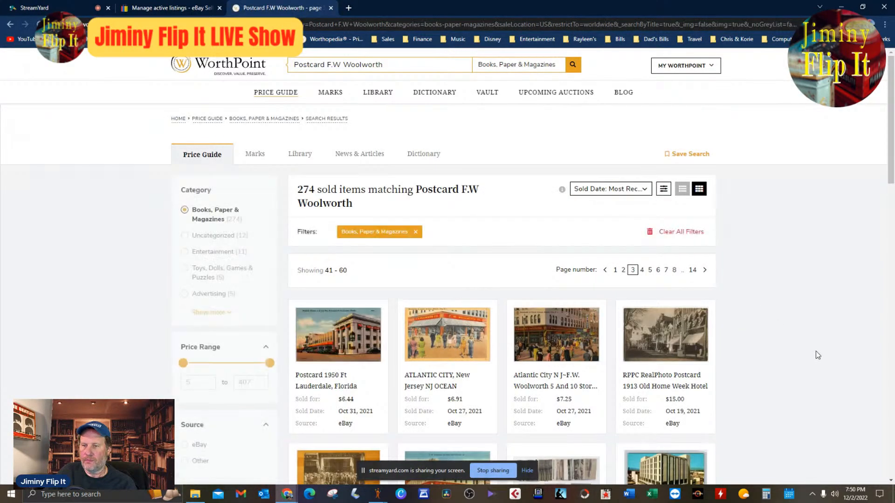
{"action": "scroll", "coordinate": [815, 352], "scroll_direction": "down", "scroll_amount": 10}
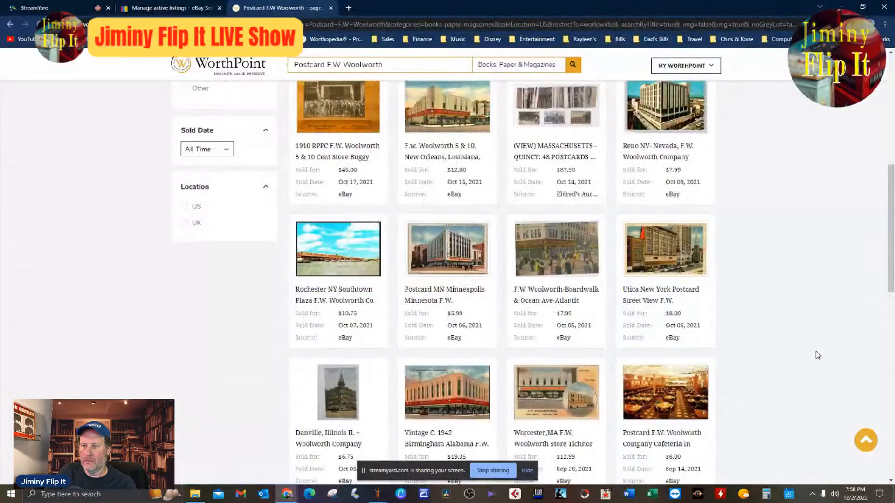
Switch to eBay Seller Hub and open Terapeak product research.
{"action": "left_click", "coordinate": [167, 8]}
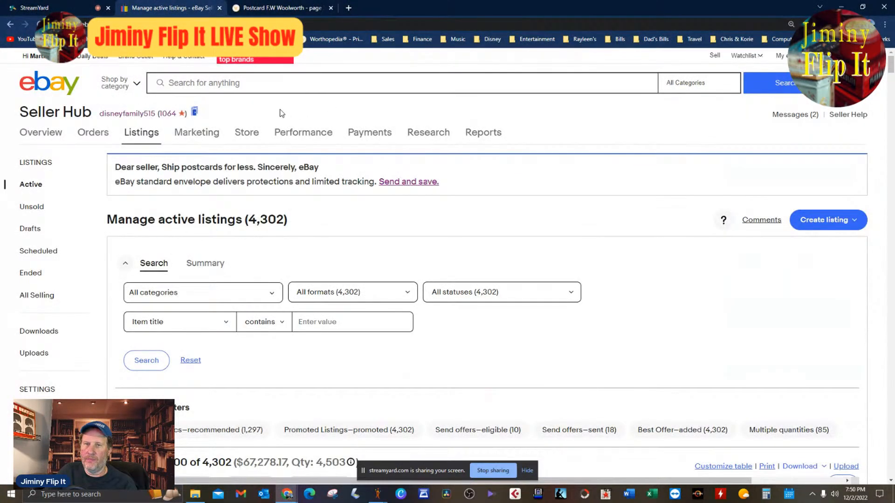
{"action": "mouse_move", "coordinate": [426, 135]}
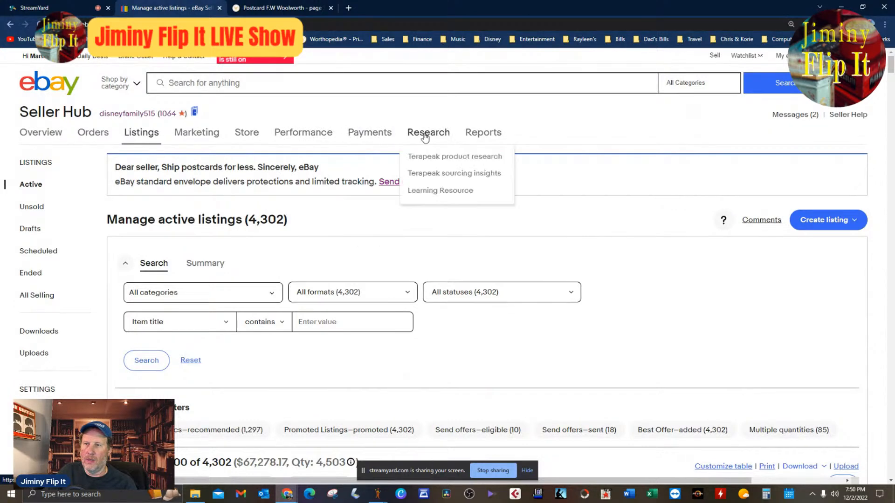
{"action": "left_click", "coordinate": [435, 158]}
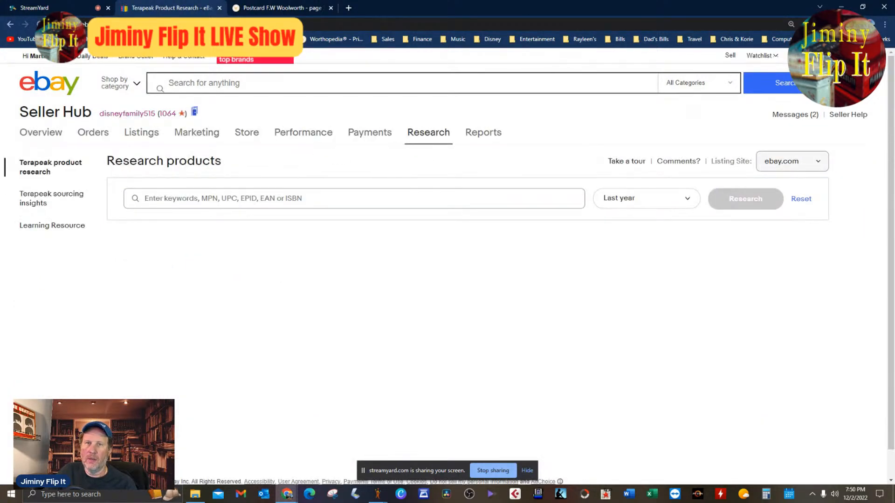
Check the show comments and copy the term "Postcard F.W Woolworth" from the price guide into the Terapeak product search.
{"action": "left_click", "coordinate": [66, 4]}
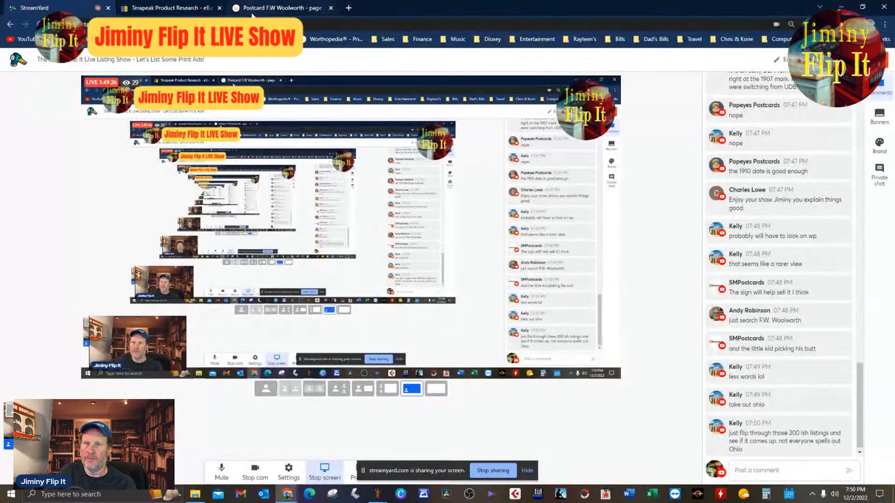
{"action": "left_click", "coordinate": [276, 7]}
{"action": "left_click_drag", "start_coordinate": [381, 64], "coordinate": [290, 69]}
{"action": "right_click", "coordinate": [329, 66]}
{"action": "left_click", "coordinate": [354, 99]}
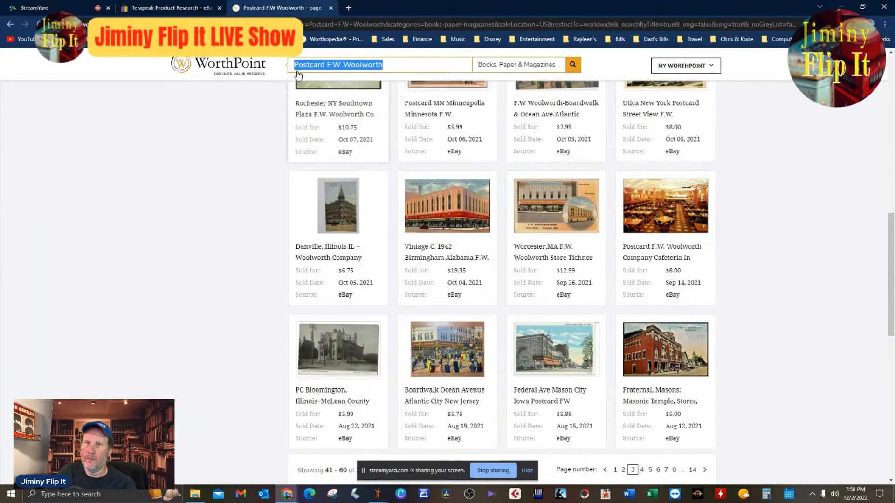
{"action": "left_click", "coordinate": [168, 8]}
{"action": "left_click", "coordinate": [370, 199]}
{"action": "key", "text": "ctrl+v"}
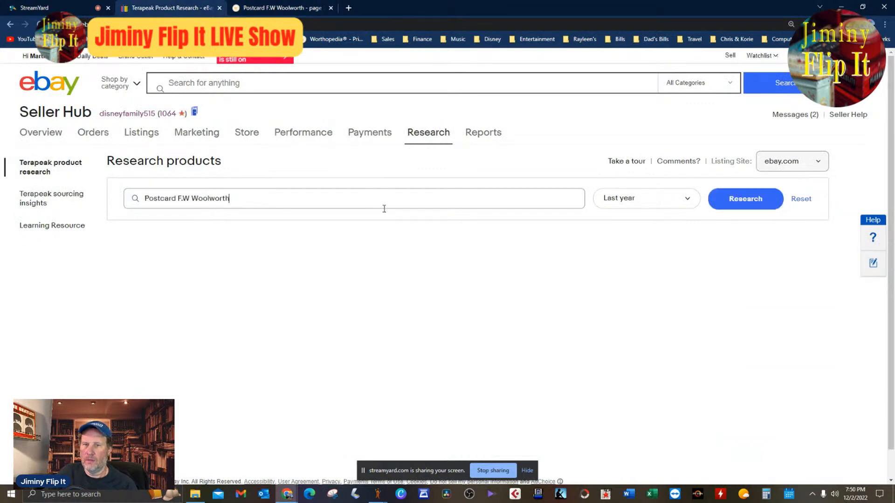
Add "Ohio" to the Terapeak search term, run the research for the last year and review the sold listings.
{"action": "type", "text": "Ohio"}
{"action": "key", "text": "Return"}
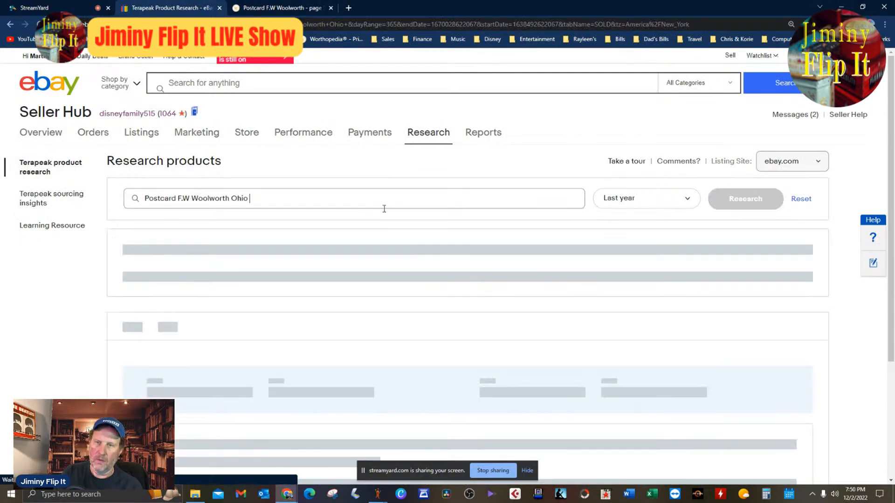
{"action": "scroll", "coordinate": [192, 370], "scroll_direction": "down", "scroll_amount": 3}
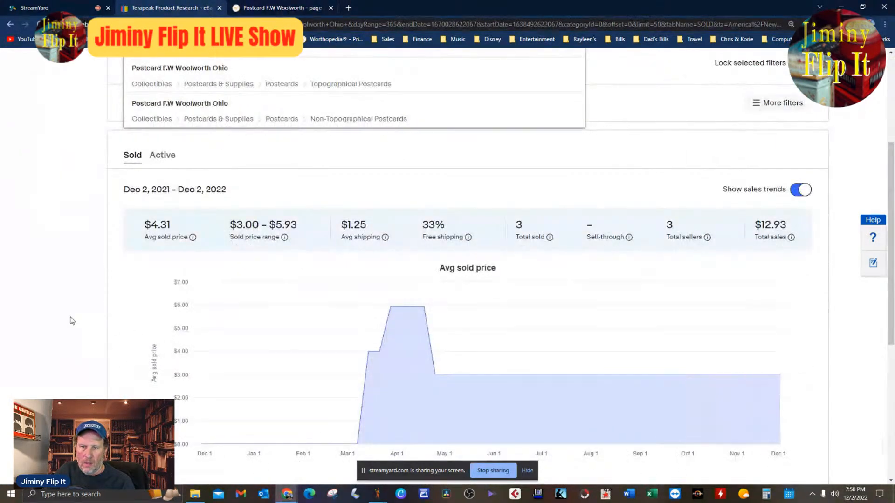
{"action": "scroll", "coordinate": [67, 319], "scroll_direction": "down", "scroll_amount": 6}
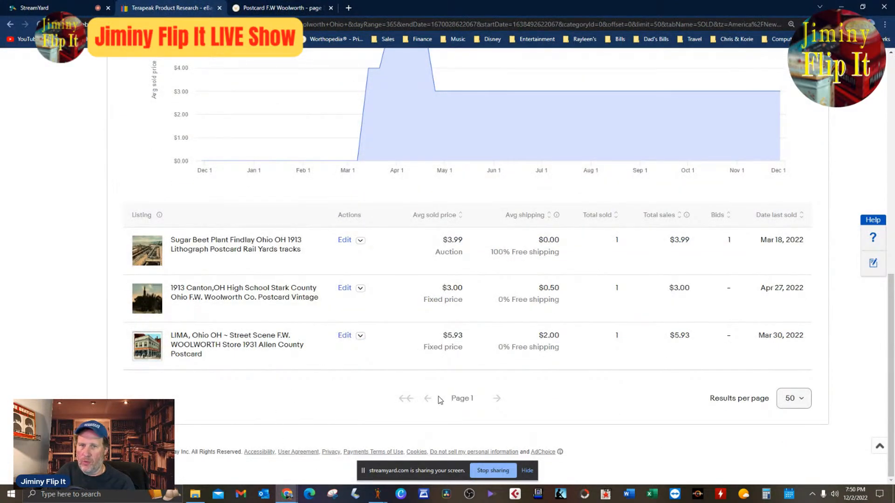
Remove "F.W" from the Terapeak search term and run the research for "Postcard Woolworth Ohio".
{"action": "scroll", "coordinate": [422, 393], "scroll_direction": "up", "scroll_amount": 10}
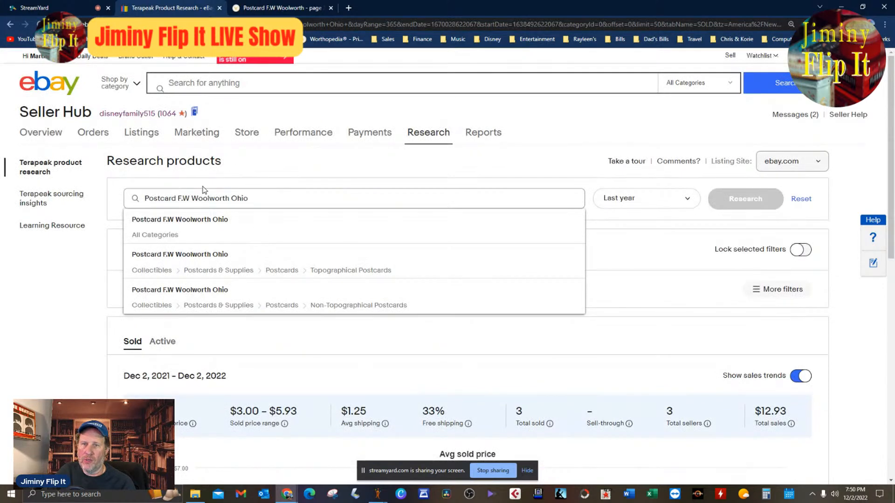
{"action": "left_click", "coordinate": [192, 199]}
{"action": "key", "text": "BackSpace"}
{"action": "key", "text": "BackSpace"}
{"action": "key", "text": "BackSpace"}
{"action": "key", "text": "BackSpace"}
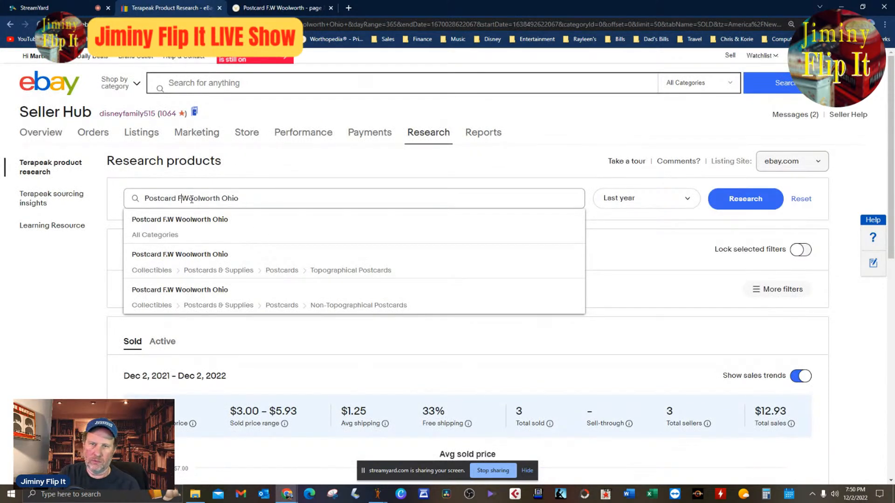
{"action": "key", "text": "Return"}
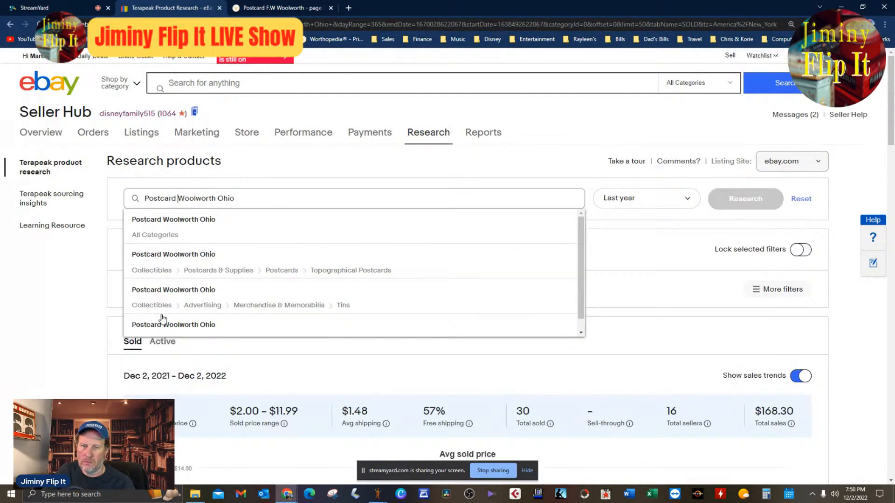
Look through the sold Woolworth Ohio postcard listings for a comparable card and its sale price.
{"action": "scroll", "coordinate": [44, 315], "scroll_direction": "down", "scroll_amount": 4}
{"action": "scroll", "coordinate": [35, 322], "scroll_direction": "down", "scroll_amount": 8}
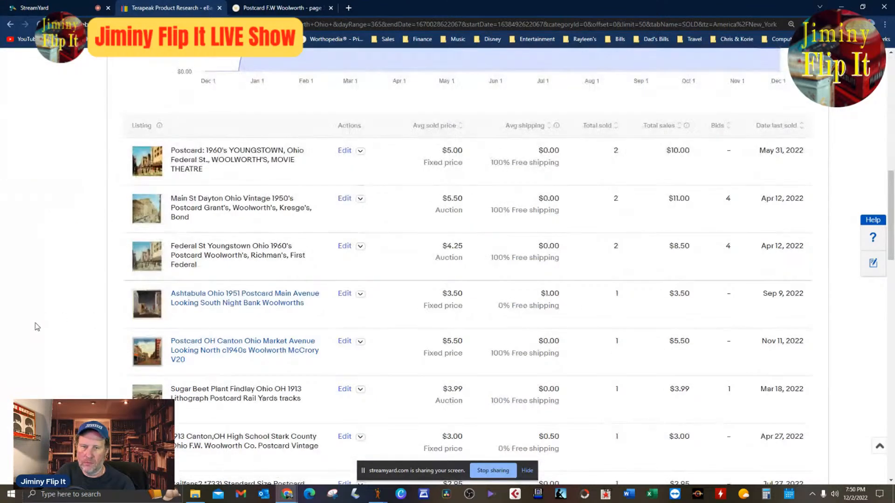
{"action": "scroll", "coordinate": [66, 323], "scroll_direction": "down", "scroll_amount": 4}
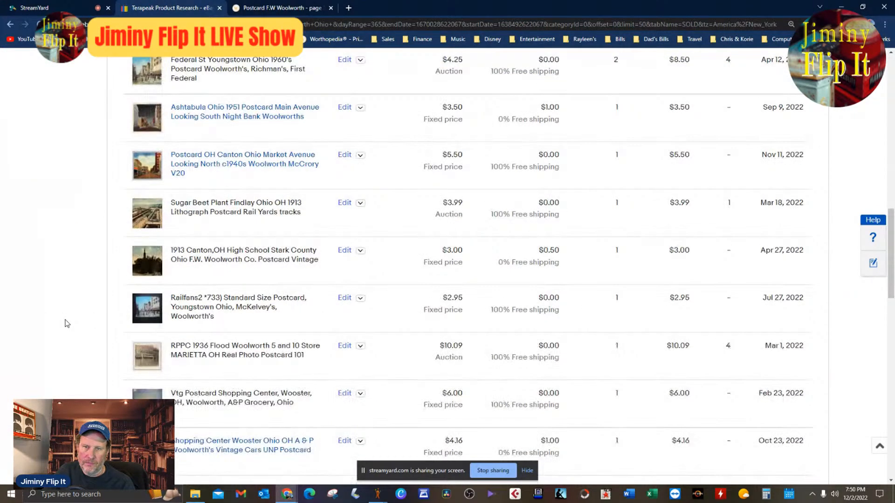
{"action": "scroll", "coordinate": [68, 324], "scroll_direction": "down", "scroll_amount": 4}
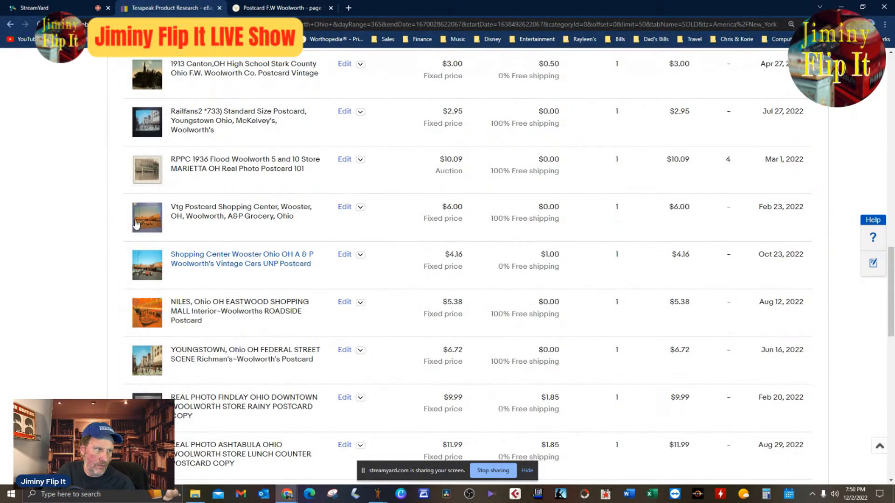
{"action": "scroll", "coordinate": [489, 266], "scroll_direction": "down", "scroll_amount": 4}
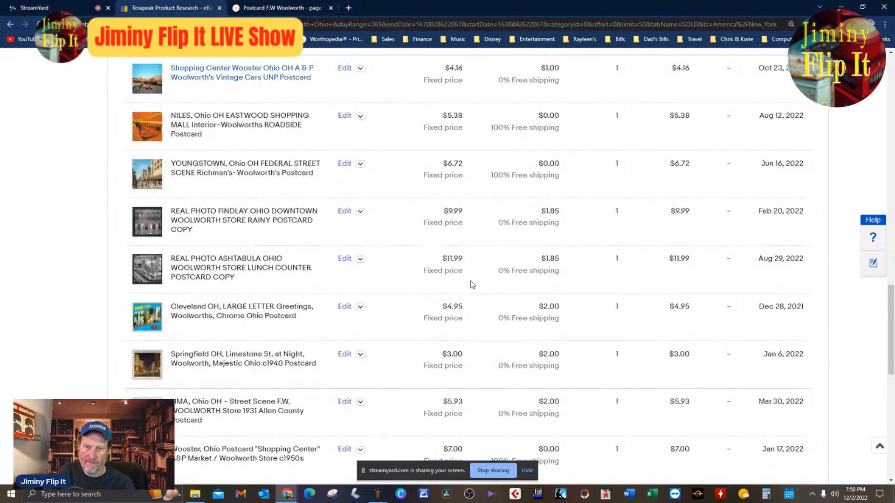
{"action": "scroll", "coordinate": [472, 285], "scroll_direction": "down", "scroll_amount": 4}
{"action": "scroll", "coordinate": [471, 285], "scroll_direction": "down", "scroll_amount": 4}
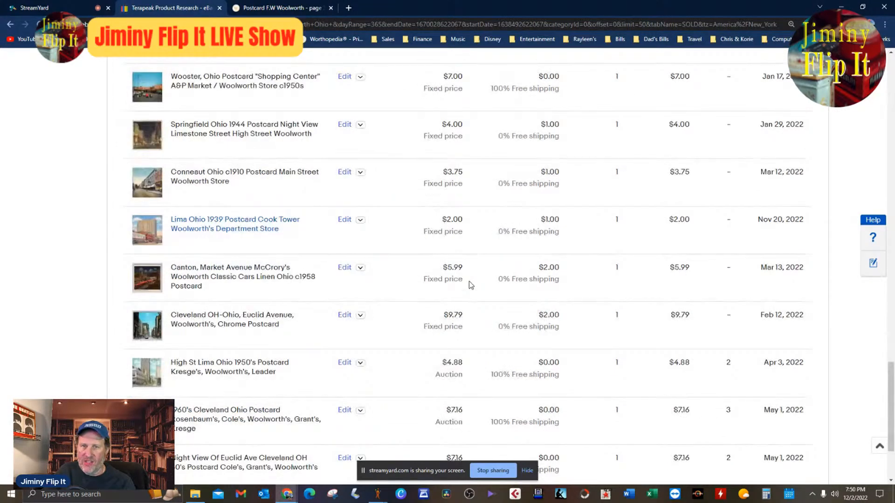
{"action": "scroll", "coordinate": [469, 281], "scroll_direction": "down", "scroll_amount": 3}
{"action": "scroll", "coordinate": [469, 282], "scroll_direction": "up", "scroll_amount": 3}
{"action": "scroll", "coordinate": [468, 284], "scroll_direction": "down", "scroll_amount": 3}
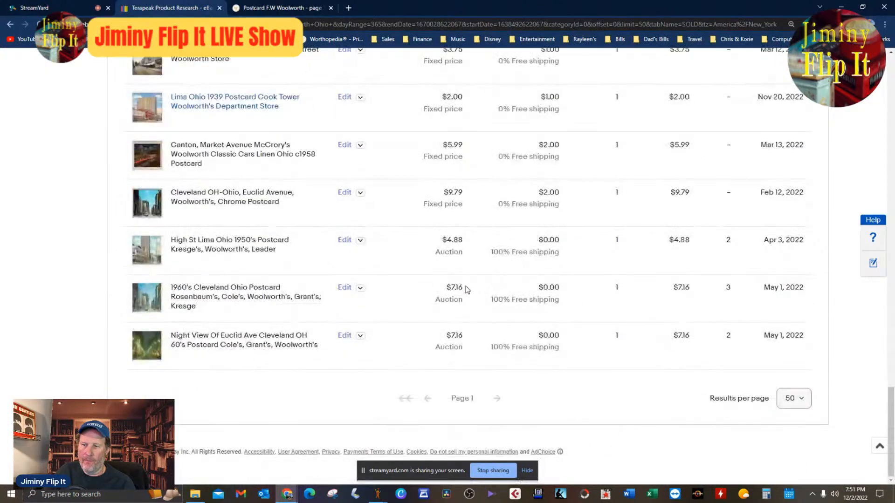
{"action": "scroll", "coordinate": [467, 289], "scroll_direction": "up", "scroll_amount": 10}
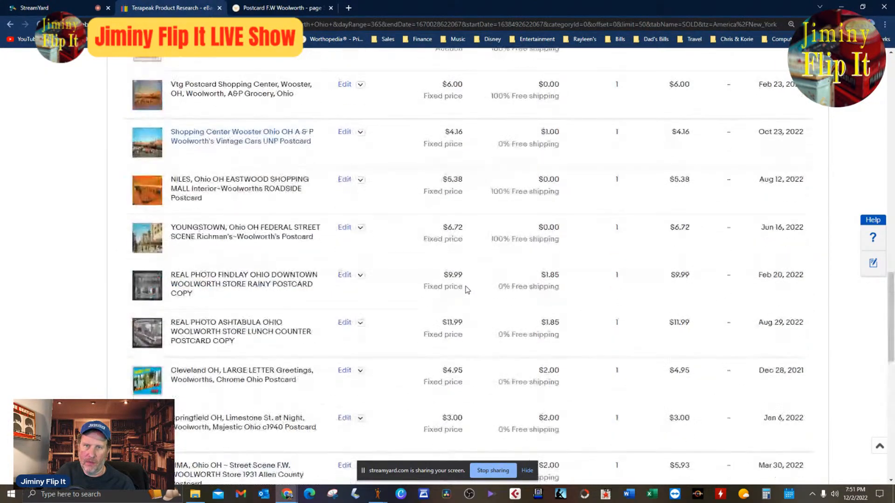
Check the show comments for pricing advice and return to the SixBit item window, closing its Item Research window.
{"action": "left_click", "coordinate": [49, 7]}
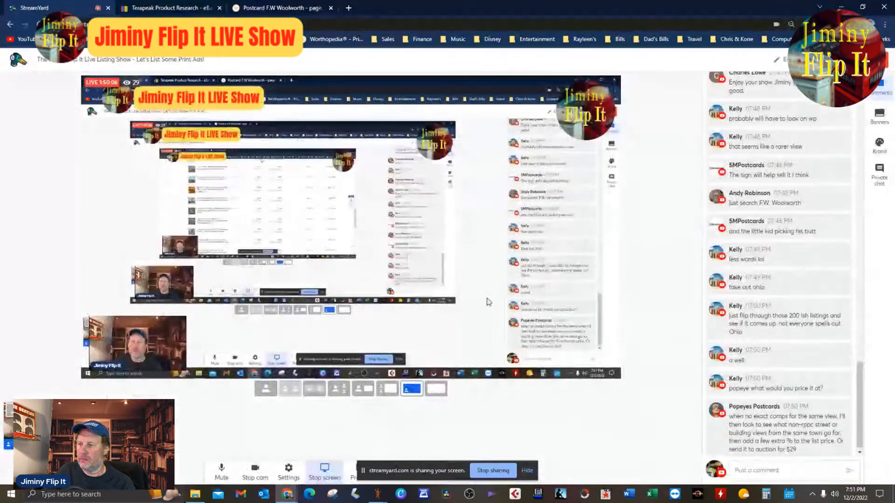
{"action": "left_click", "coordinate": [797, 292]}
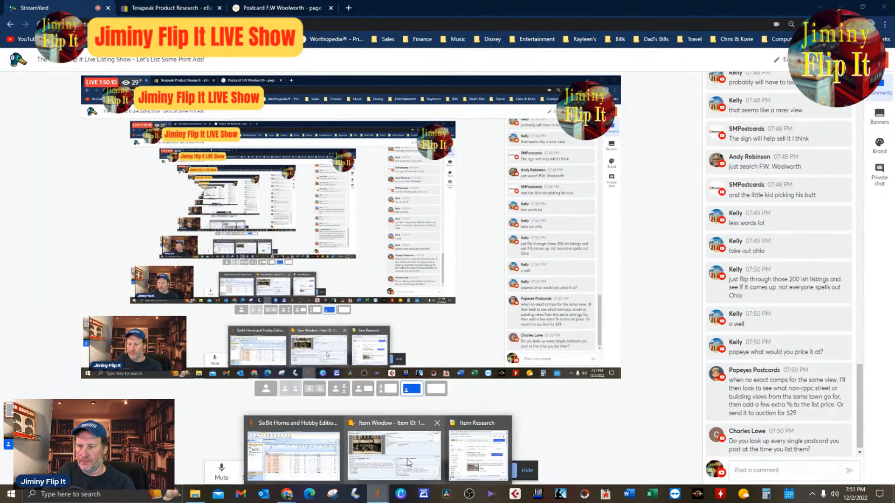
{"action": "left_click", "coordinate": [377, 494]}
{"action": "mouse_move", "coordinate": [384, 495]}
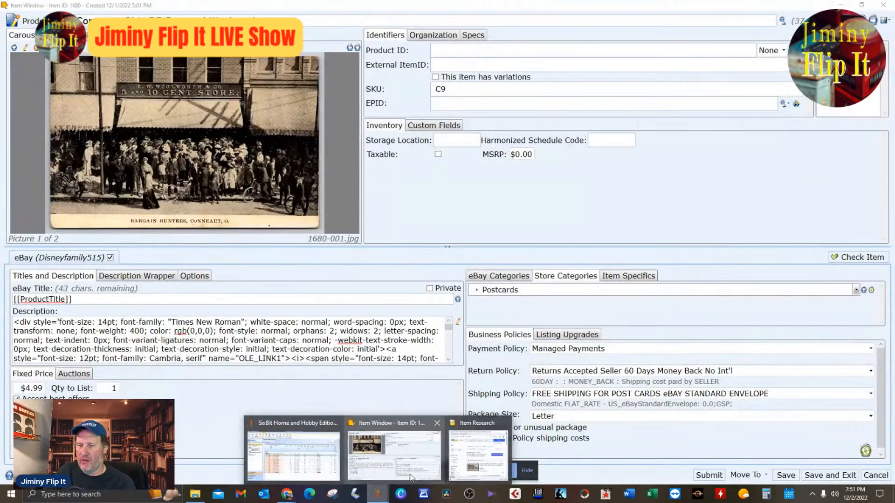
{"action": "left_click", "coordinate": [456, 464]}
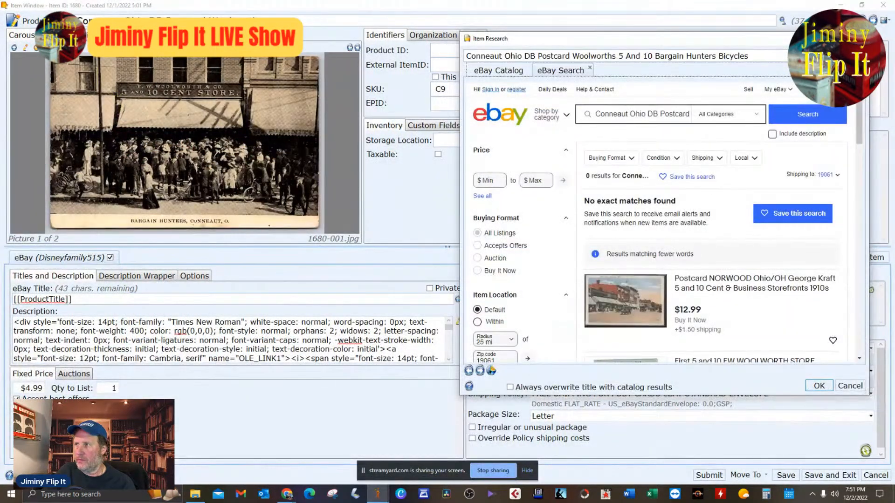
{"action": "left_click", "coordinate": [860, 39]}
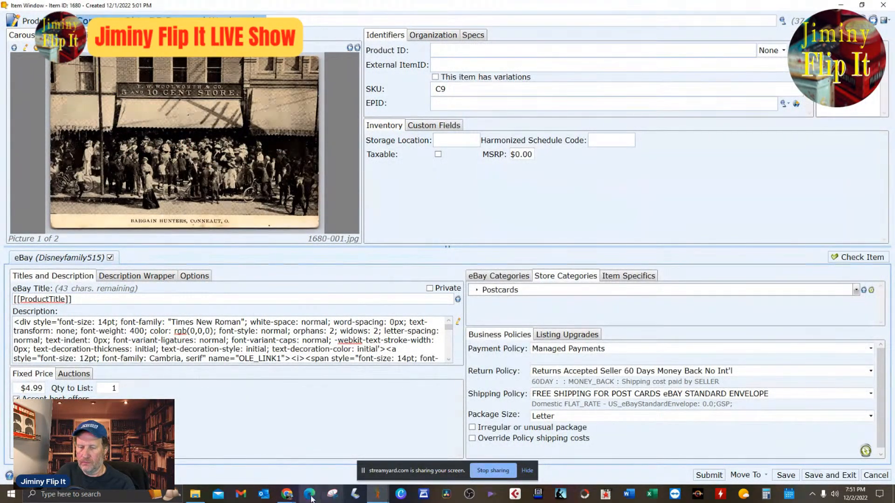
Zoom in on the Woolworth store sign in the postcard picture and place the cursor at the end of the product title.
{"action": "mouse_move", "coordinate": [290, 498]}
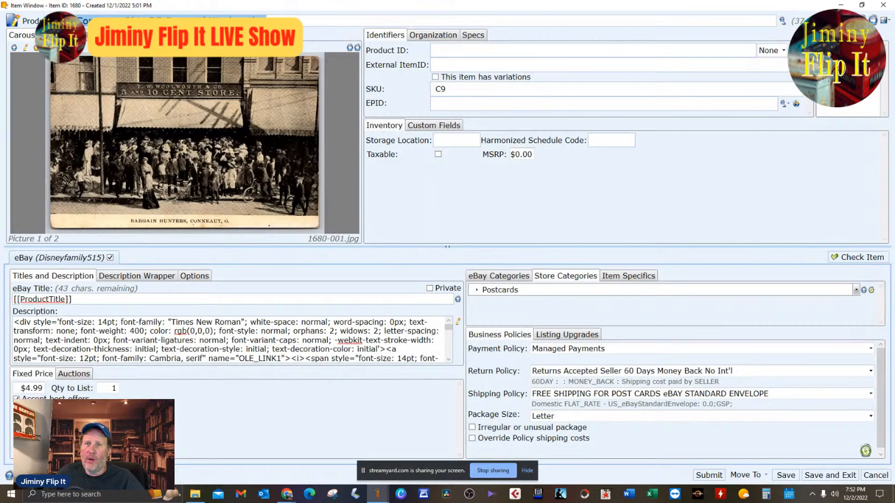
{"action": "scroll", "coordinate": [262, 119], "scroll_direction": "up", "scroll_amount": 2}
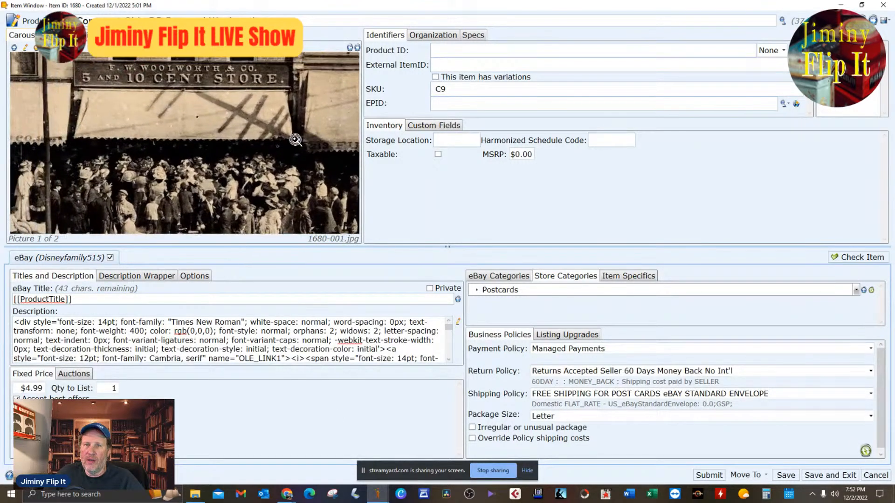
{"action": "left_click_drag", "start_coordinate": [225, 132], "coordinate": [254, 136]}
{"action": "left_click", "coordinate": [302, 21]}
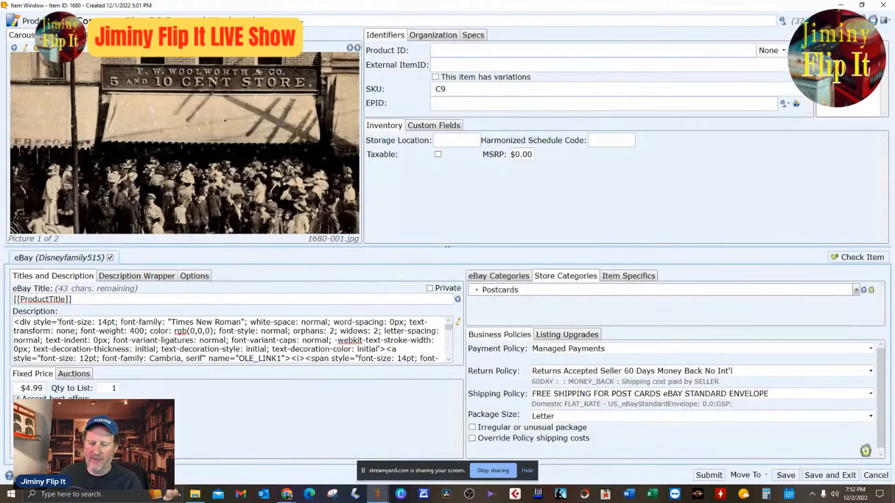
{"action": "key", "text": "ctrl+v"}
{"action": "left_click_drag", "start_coordinate": [405, 22], "coordinate": [278, 21]}
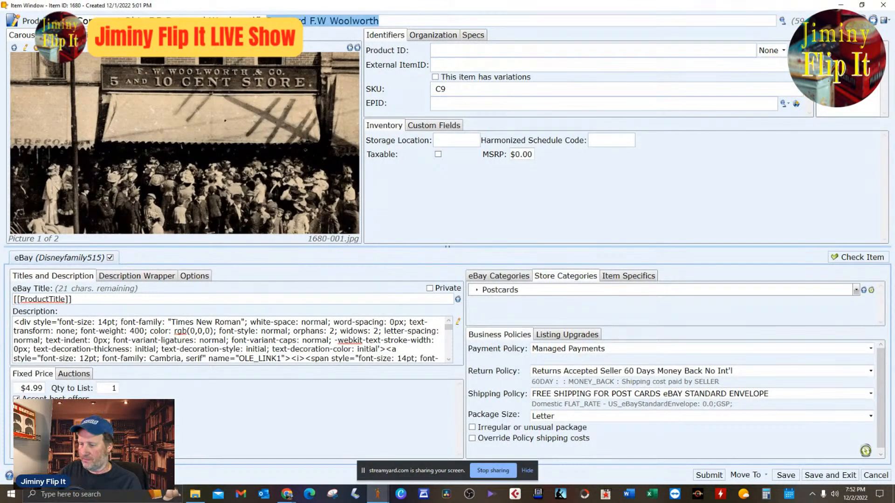
{"action": "key", "text": "BackSpace"}
Complete the product title so that it ends with "5 And 10 Bicycles Storefront".
{"action": "type", "text": "10"}
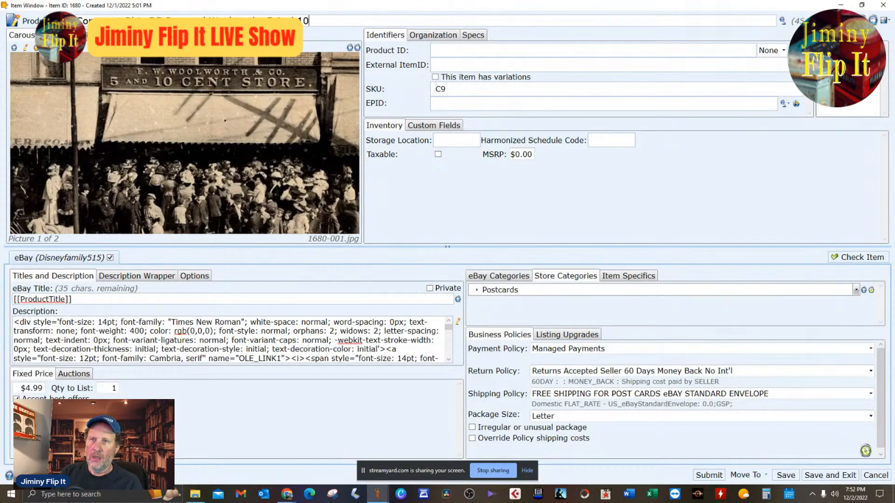
{"action": "type", "text": " Bic"}
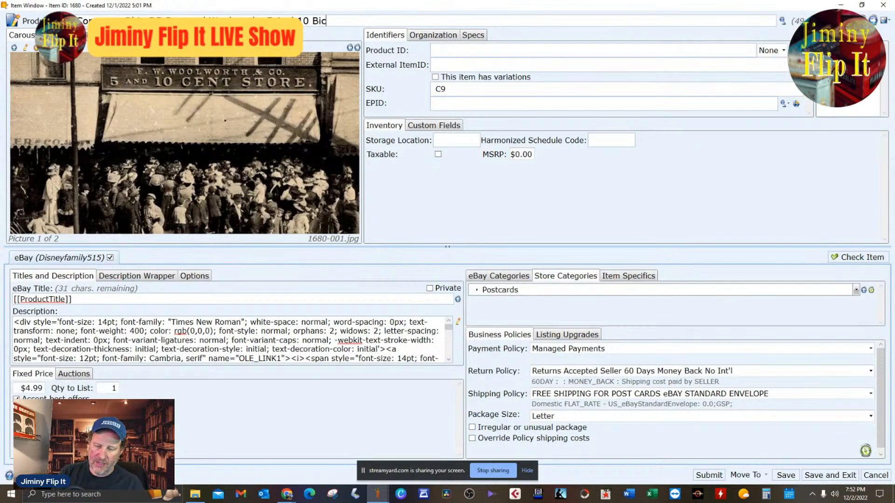
{"action": "type", "text": "yles St"}
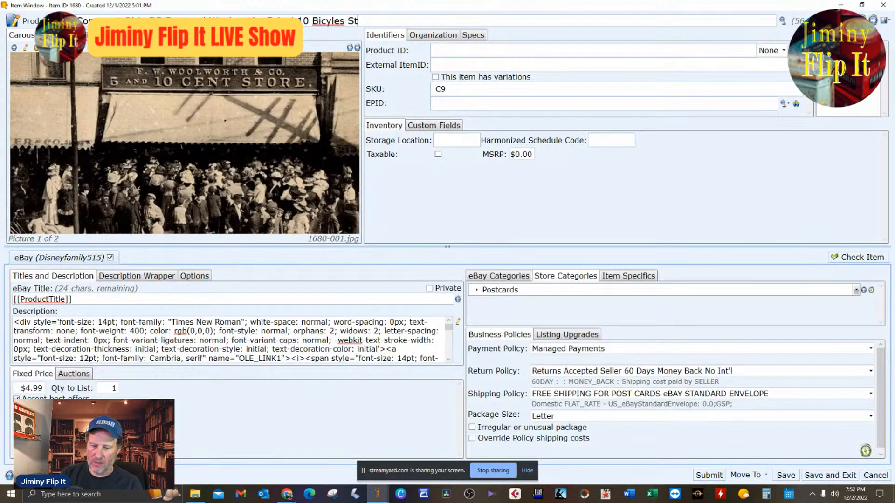
{"action": "type", "text": "orefront"}
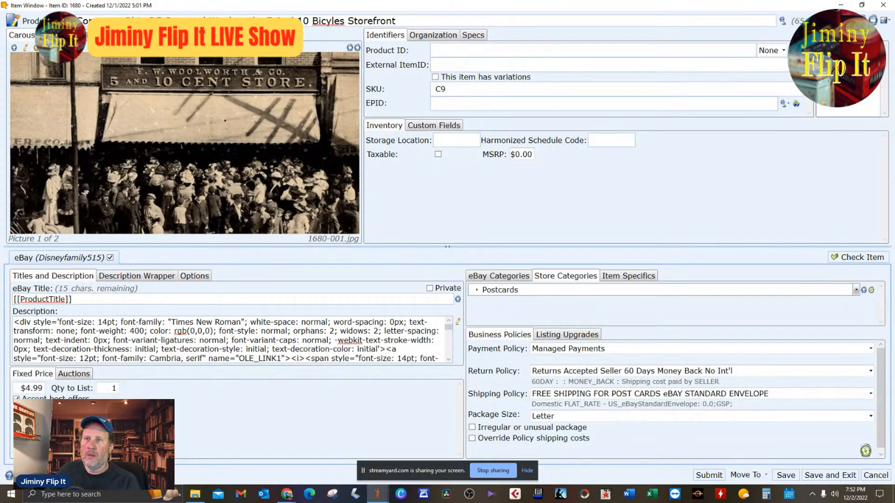
{"action": "left_click", "coordinate": [334, 20]}
{"action": "type", "text": "c"}
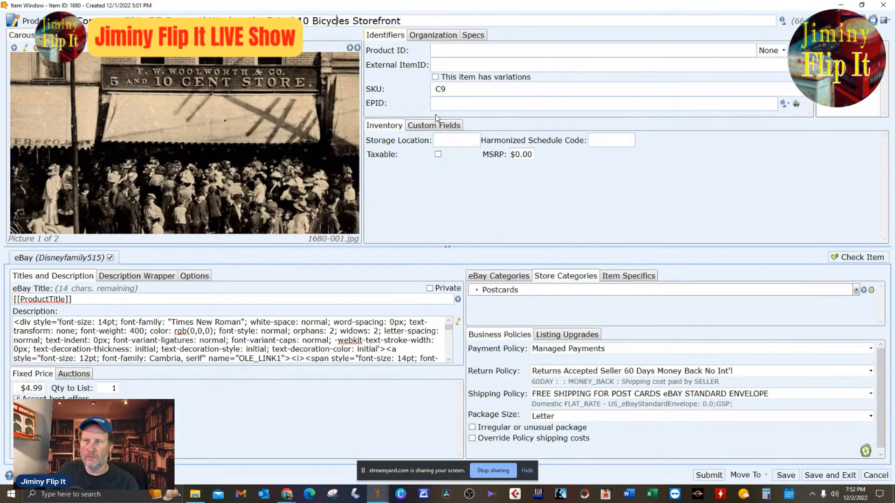
Inspect the storefront picture up close and at full size in the image editor, leaving it unedited.
{"action": "left_click", "coordinate": [272, 149]}
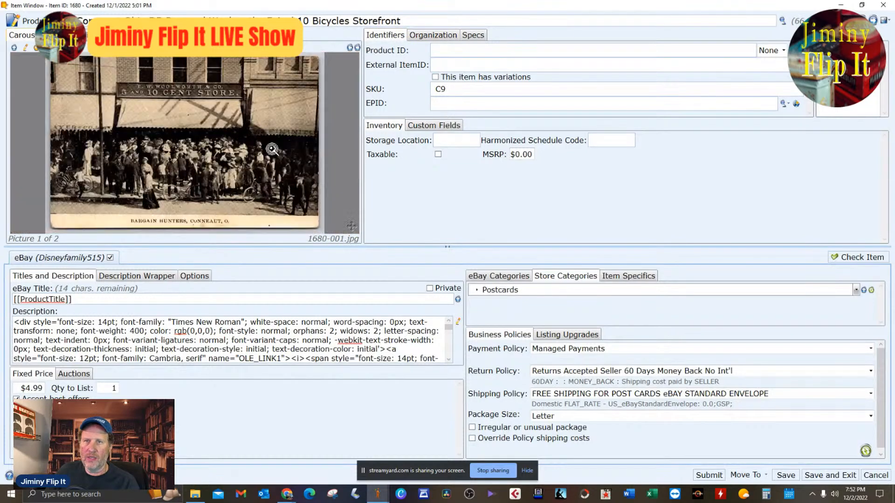
{"action": "scroll", "coordinate": [273, 149], "scroll_direction": "up", "scroll_amount": 10}
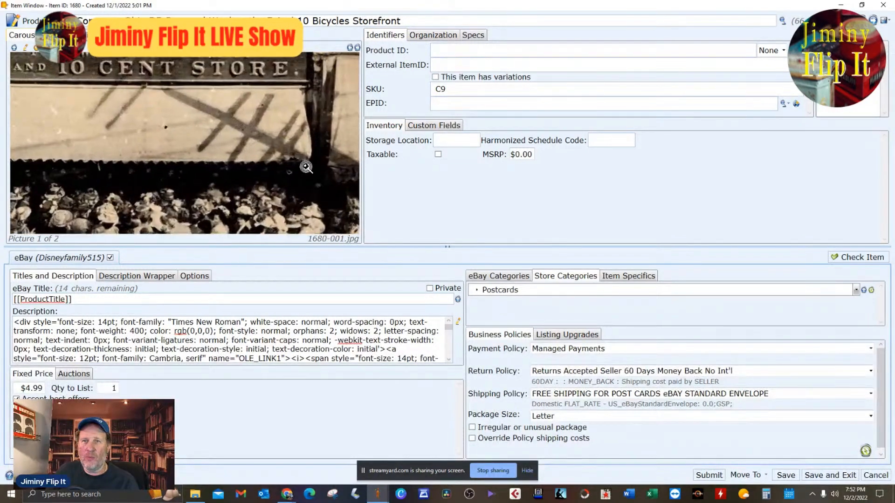
{"action": "double_click", "coordinate": [180, 114]}
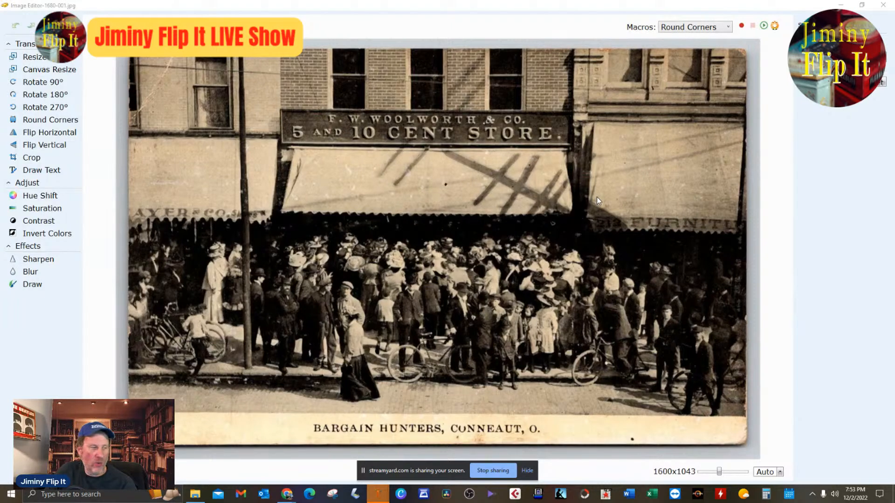
{"action": "left_click", "coordinate": [883, 5]}
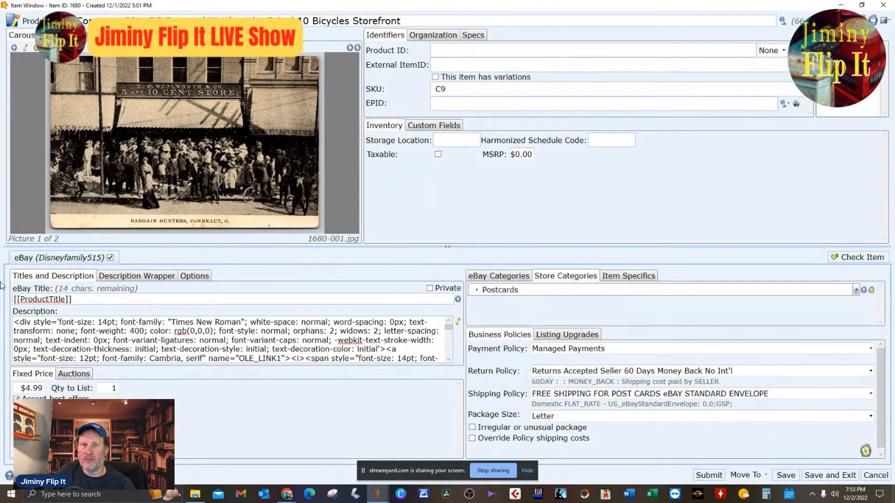
{"action": "left_click", "coordinate": [583, 336]}
{"action": "left_click", "coordinate": [515, 336]}
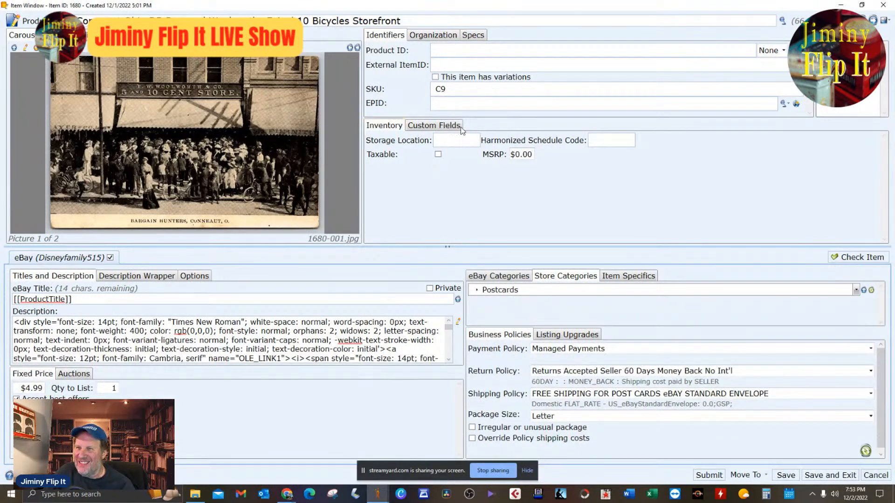
{"action": "left_click", "coordinate": [441, 125]}
{"action": "left_click", "coordinate": [394, 126]}
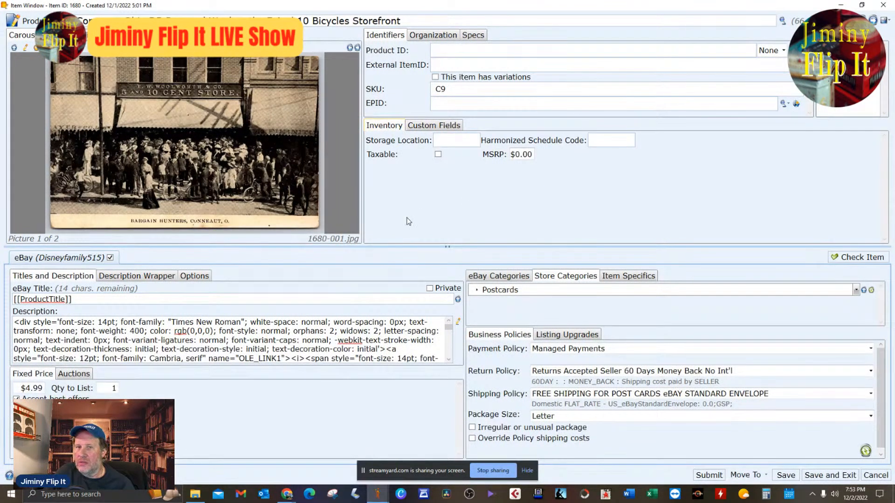
{"action": "left_click", "coordinate": [193, 278]}
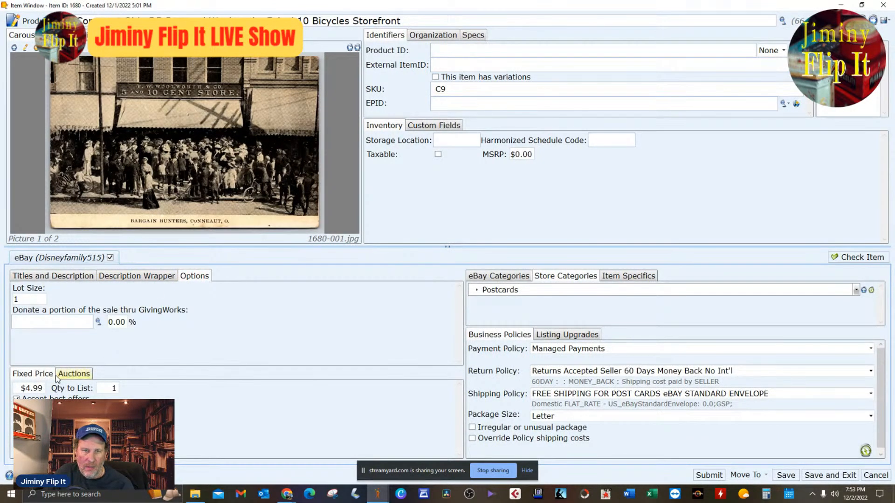
Set the auction starting price of the Conneaut postcard to $25.00.
{"action": "left_click", "coordinate": [70, 375]}
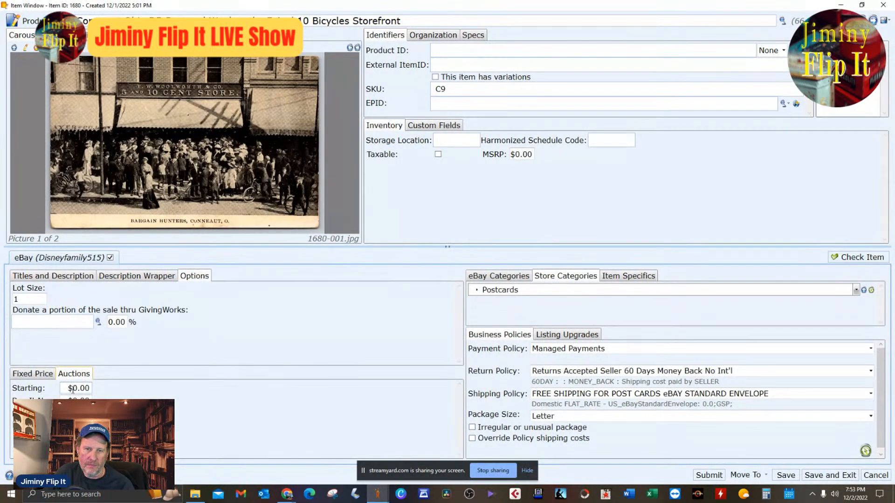
{"action": "left_click", "coordinate": [77, 389]}
{"action": "type", "text": "25.00"}
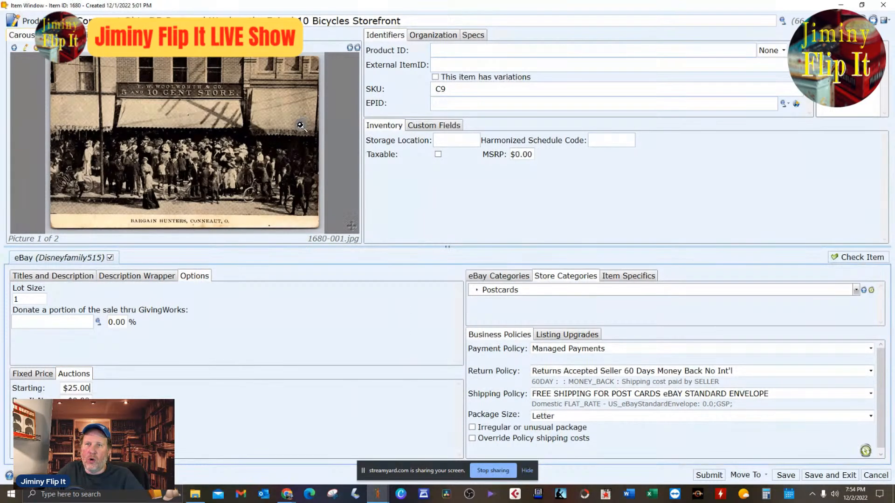
Examine the crowd and bicycles in the postcard picture, zoomed in and in the image editor, and return to the item window.
{"action": "scroll", "coordinate": [301, 126], "scroll_direction": "up", "scroll_amount": 2}
{"action": "left_click_drag", "start_coordinate": [292, 150], "coordinate": [320, 120]}
{"action": "scroll", "coordinate": [269, 153], "scroll_direction": "up", "scroll_amount": 1}
{"action": "left_click_drag", "start_coordinate": [261, 146], "coordinate": [293, 156]}
{"action": "left_click_drag", "start_coordinate": [227, 174], "coordinate": [159, 170]}
{"action": "scroll", "coordinate": [159, 170], "scroll_direction": "up", "scroll_amount": 1}
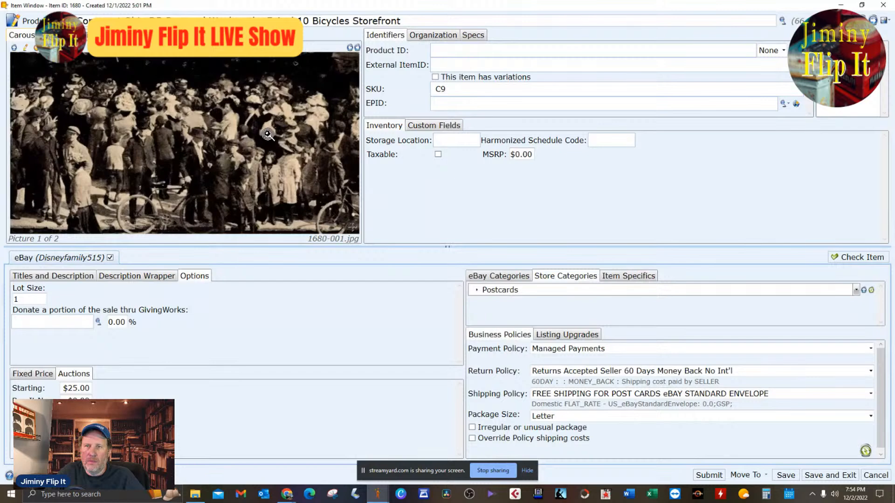
{"action": "left_click_drag", "start_coordinate": [268, 136], "coordinate": [264, 137]}
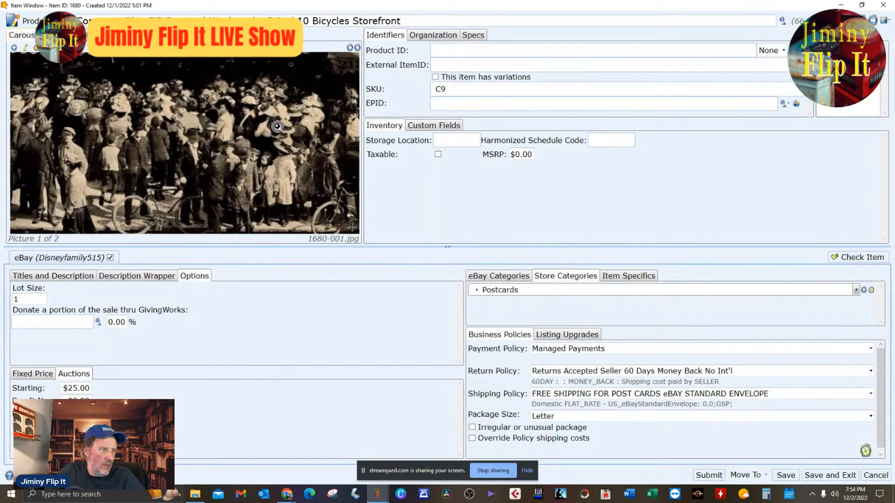
{"action": "scroll", "coordinate": [278, 127], "scroll_direction": "down", "scroll_amount": 5}
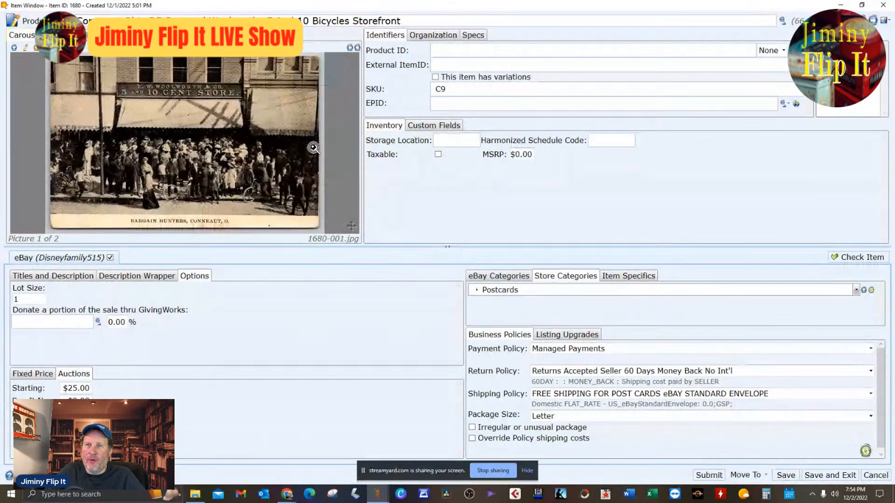
{"action": "double_click", "coordinate": [300, 151]}
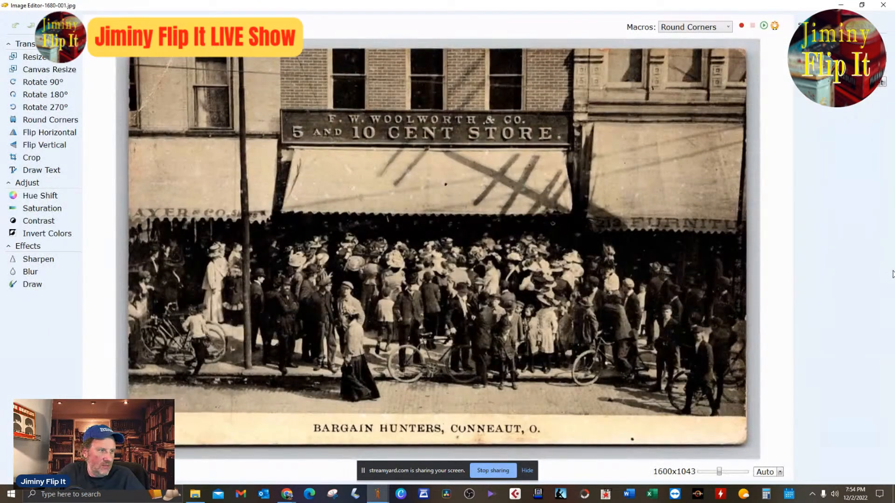
{"action": "left_click", "coordinate": [883, 5]}
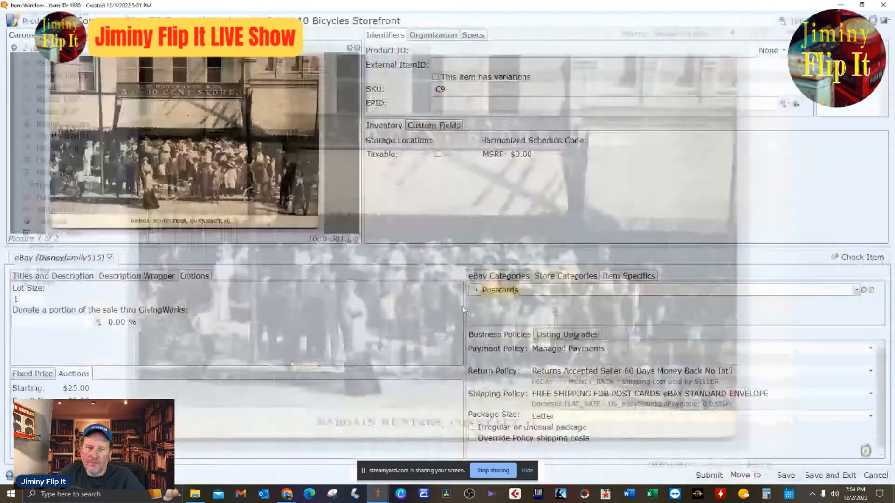
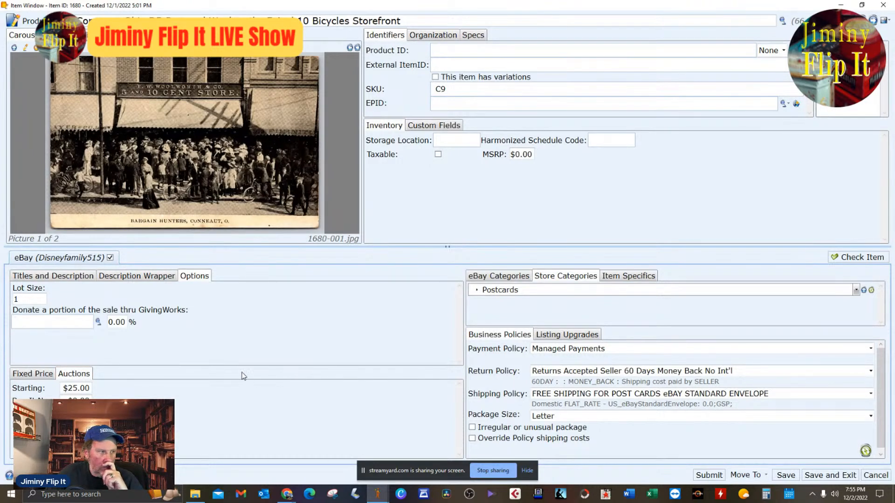
Save and close the Conneaut postcard item, check the eBay Auction upload list, and return to the Under Construction items.
{"action": "left_click", "coordinate": [830, 476]}
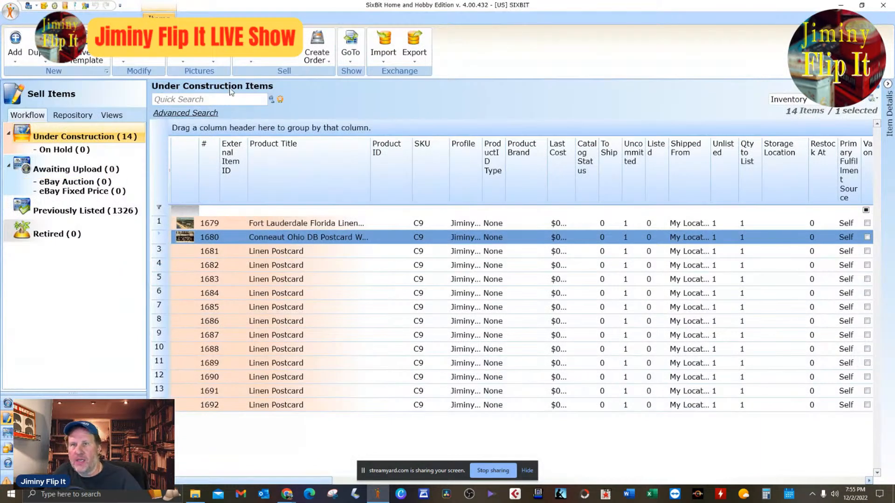
{"action": "left_click_drag", "start_coordinate": [253, 4], "coordinate": [397, 10]}
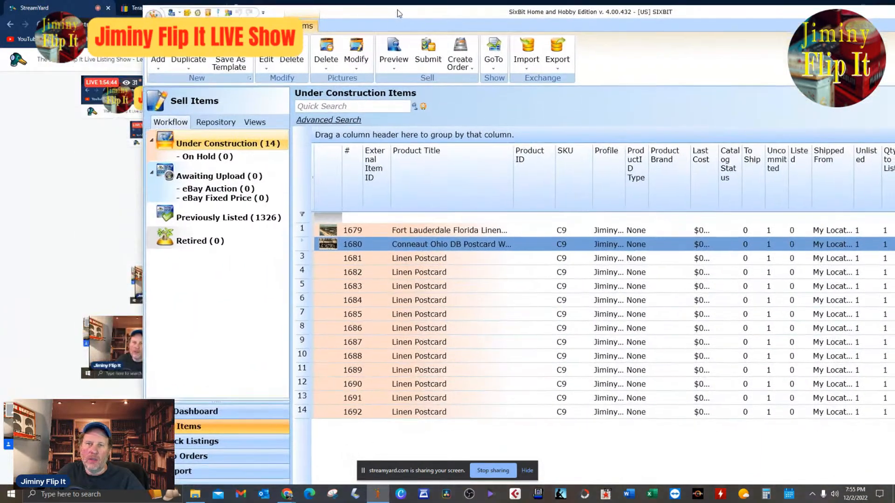
{"action": "left_click", "coordinate": [228, 190]}
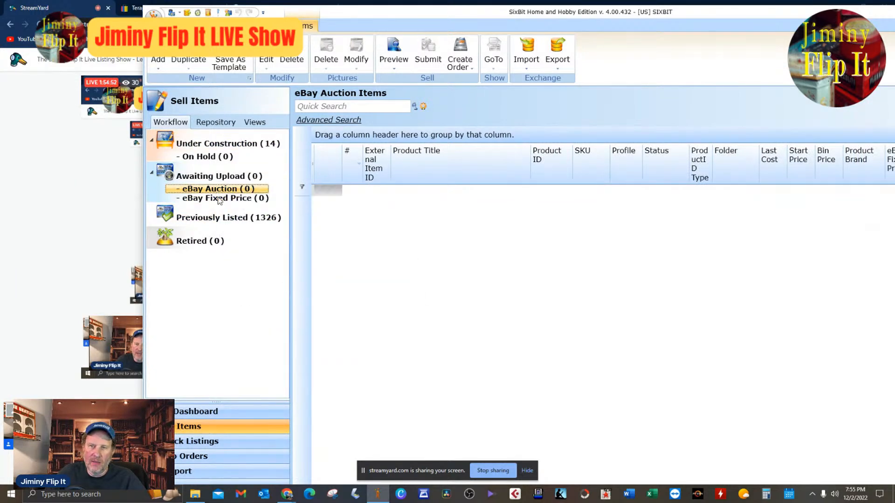
{"action": "left_click", "coordinate": [227, 145]}
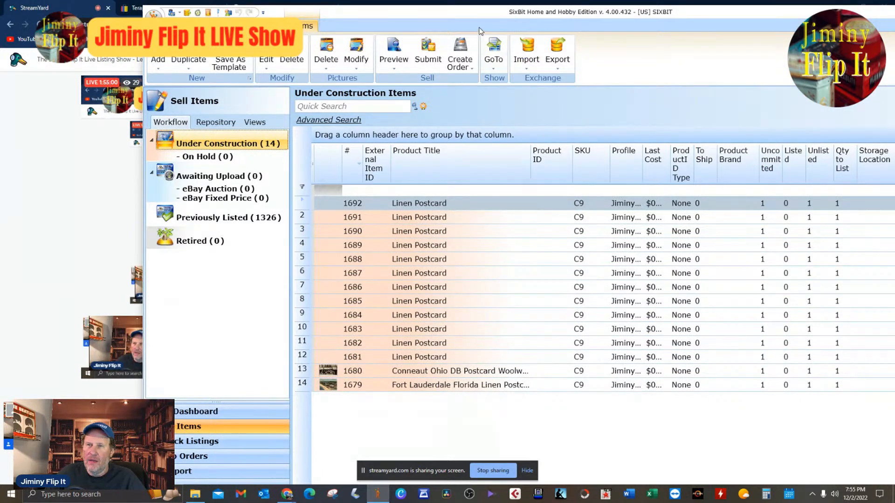
Order the Under Construction items by ascending item number and move the Conneaut postcard into the eBay Auction upload list.
{"action": "double_click", "coordinate": [415, 12]}
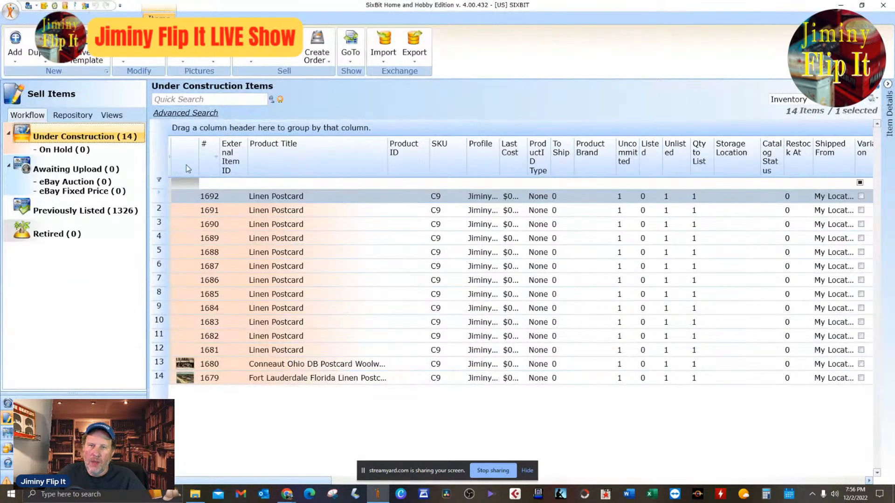
{"action": "left_click", "coordinate": [205, 156]}
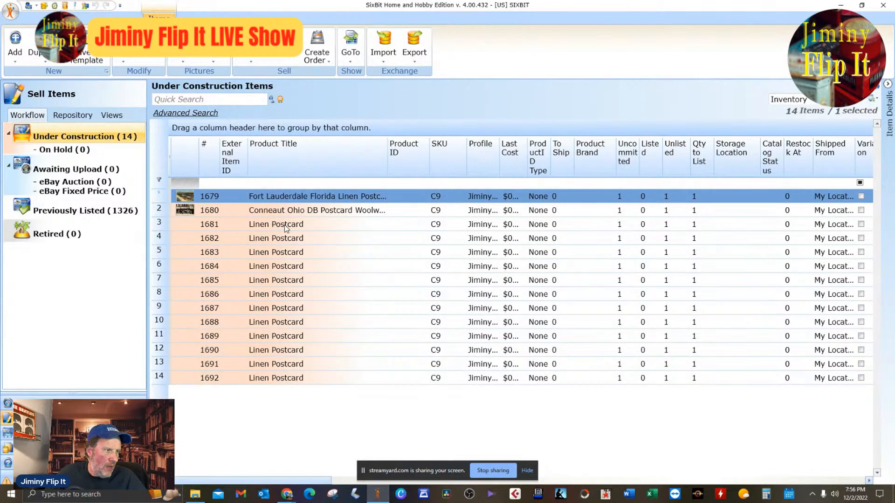
{"action": "double_click", "coordinate": [332, 8]}
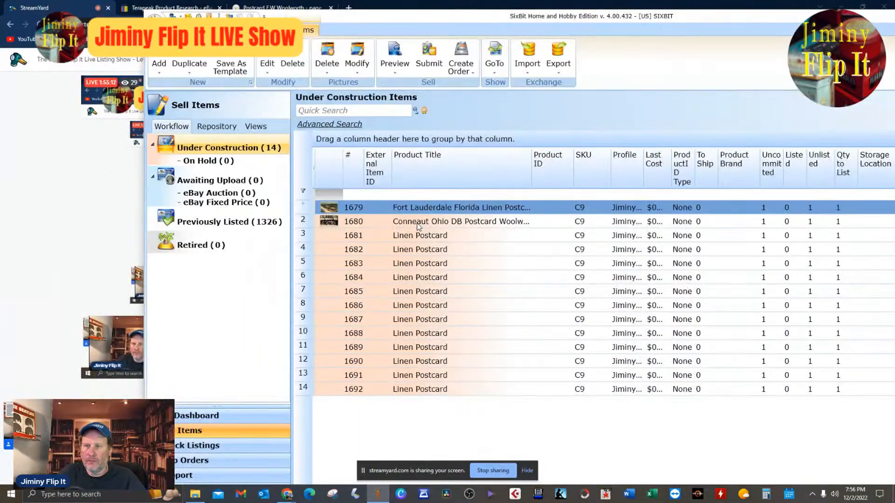
{"action": "left_click", "coordinate": [382, 227]}
{"action": "left_click_drag", "start_coordinate": [383, 227], "coordinate": [219, 193]}
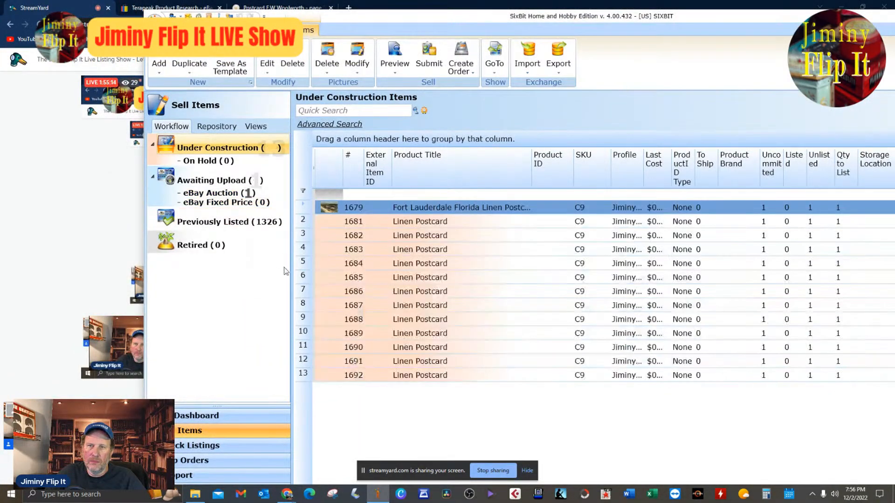
{"action": "left_click", "coordinate": [218, 193]}
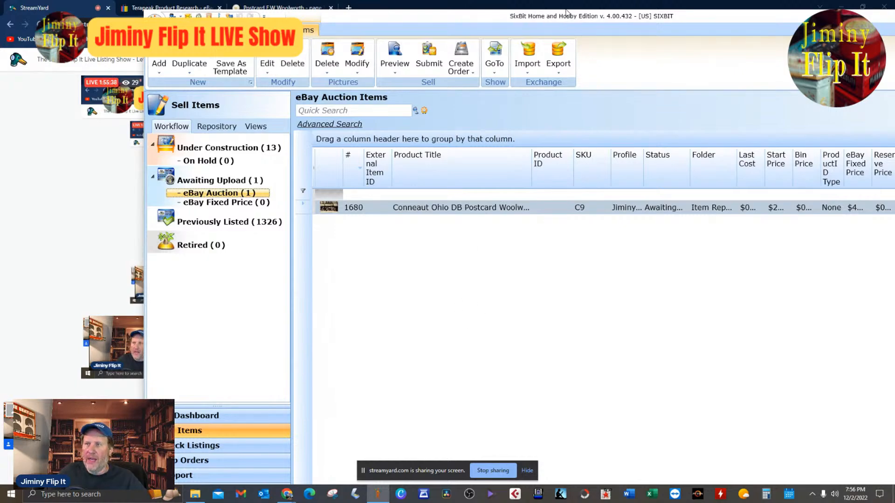
{"action": "left_click_drag", "start_coordinate": [567, 20], "coordinate": [436, 6]}
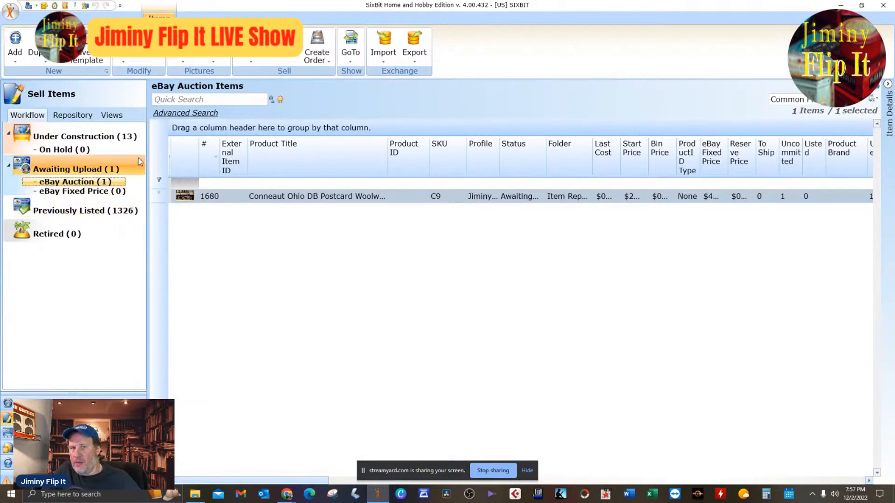
Order the Under Construction items by ascending number and review the Fort Lauderdale postcard's item window, closing it without saving.
{"action": "left_click", "coordinate": [134, 140]}
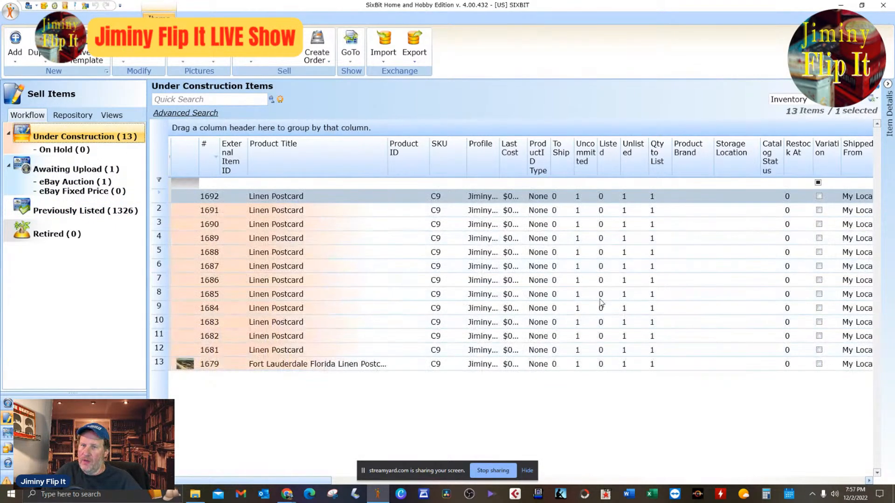
{"action": "left_click", "coordinate": [213, 149]}
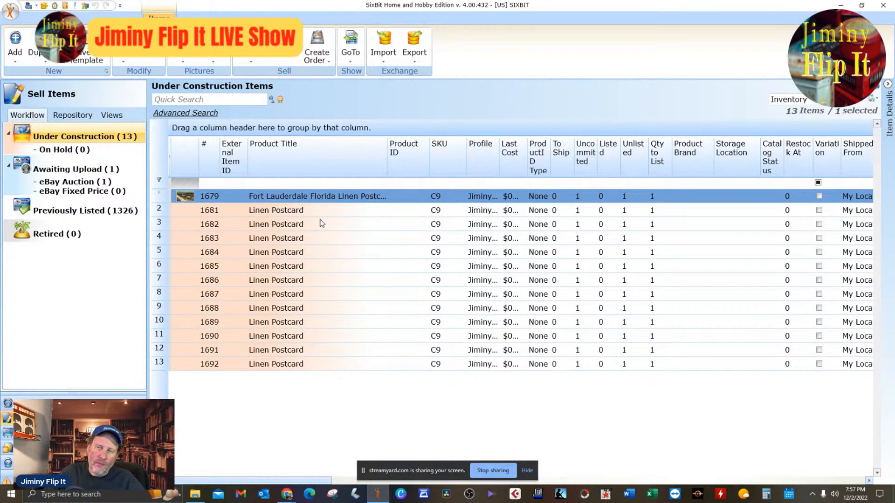
{"action": "double_click", "coordinate": [359, 204]}
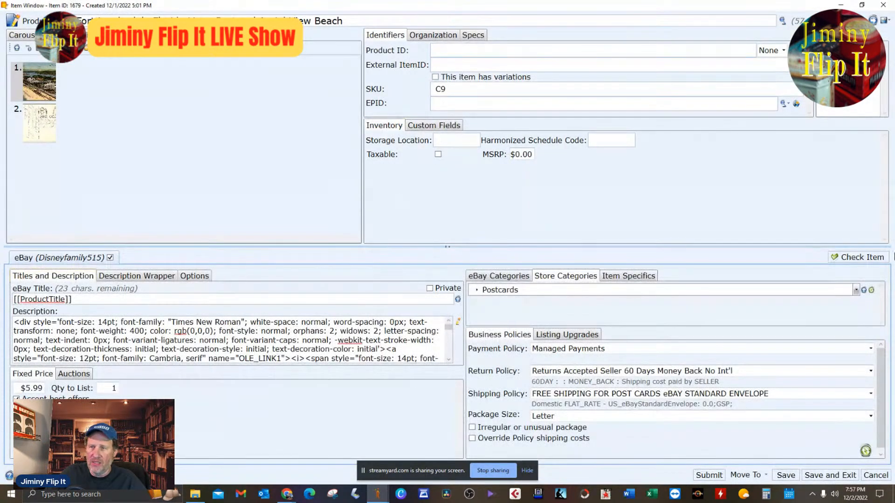
{"action": "left_click", "coordinate": [875, 475]}
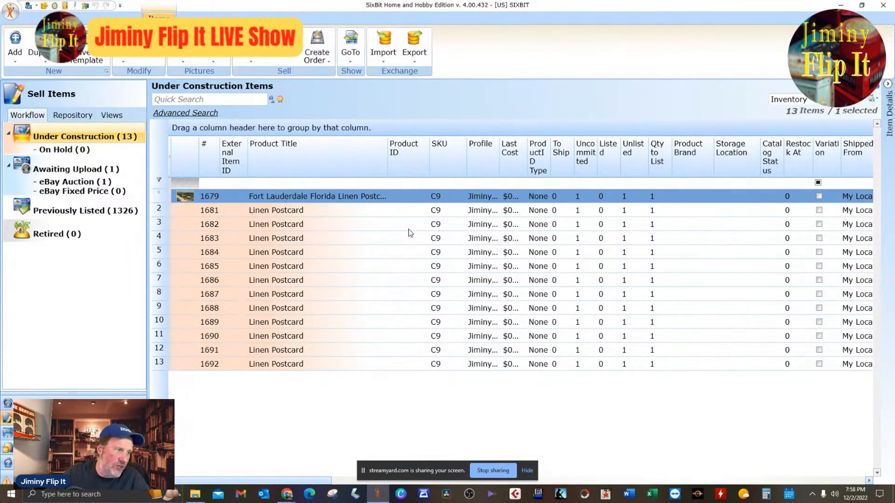
{"action": "right_click", "coordinate": [317, 204]}
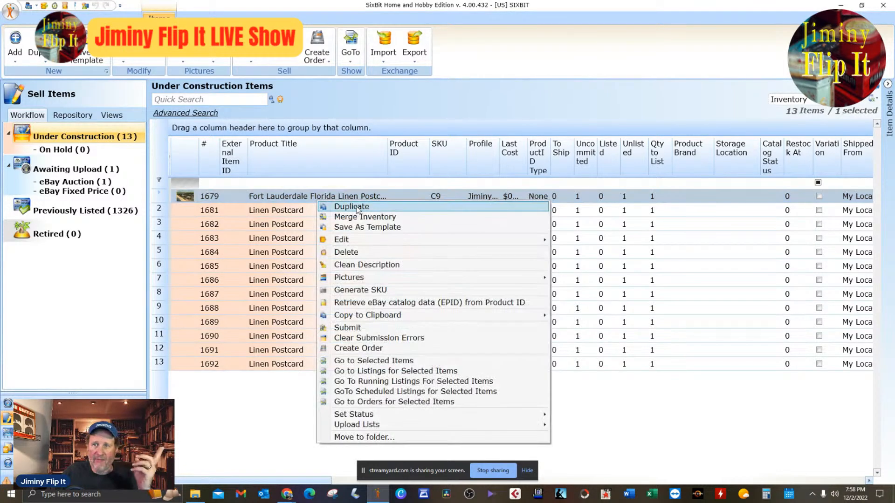
{"action": "left_click", "coordinate": [558, 241]}
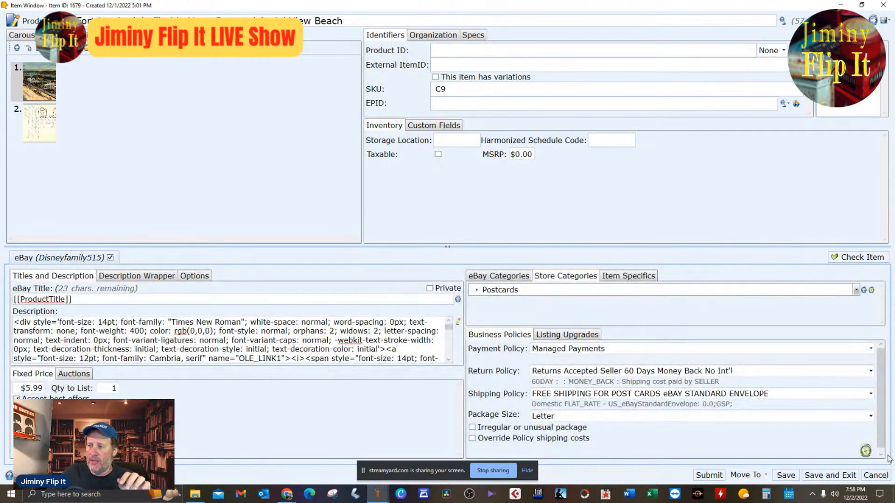
{"action": "left_click", "coordinate": [877, 475]}
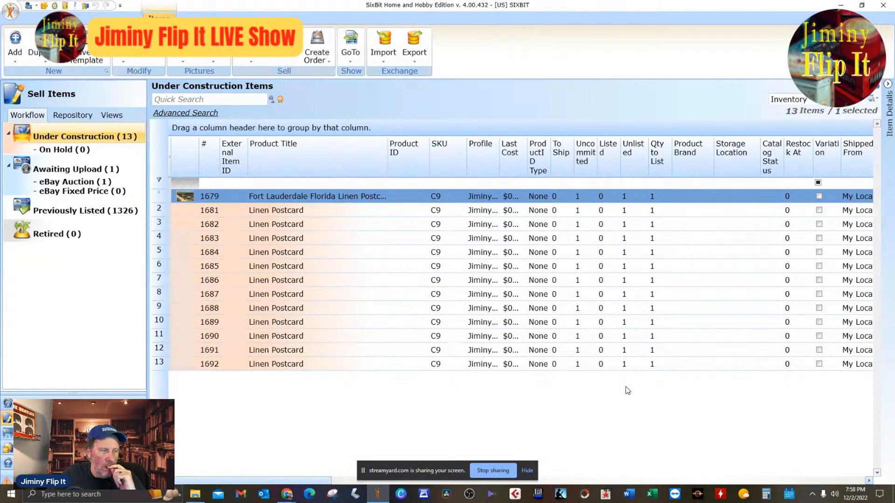
Batch change the Fort Lauderdale postcard so that its External Item ID is assigned from the SKU.
{"action": "double_click", "coordinate": [319, 199]}
{"action": "right_click", "coordinate": [319, 199]}
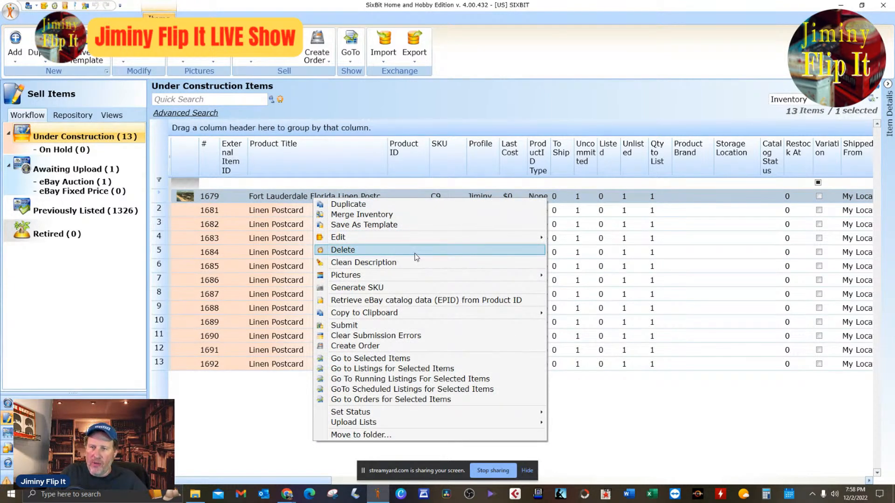
{"action": "mouse_move", "coordinate": [453, 239]}
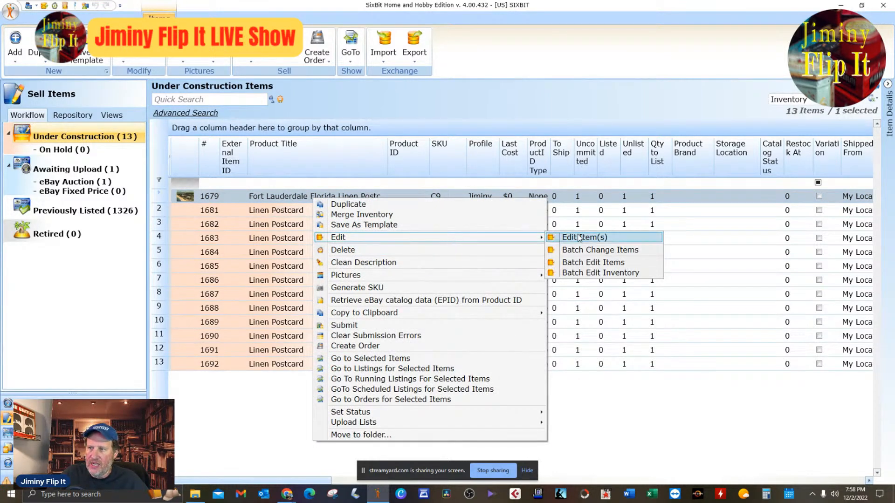
{"action": "left_click", "coordinate": [606, 251]}
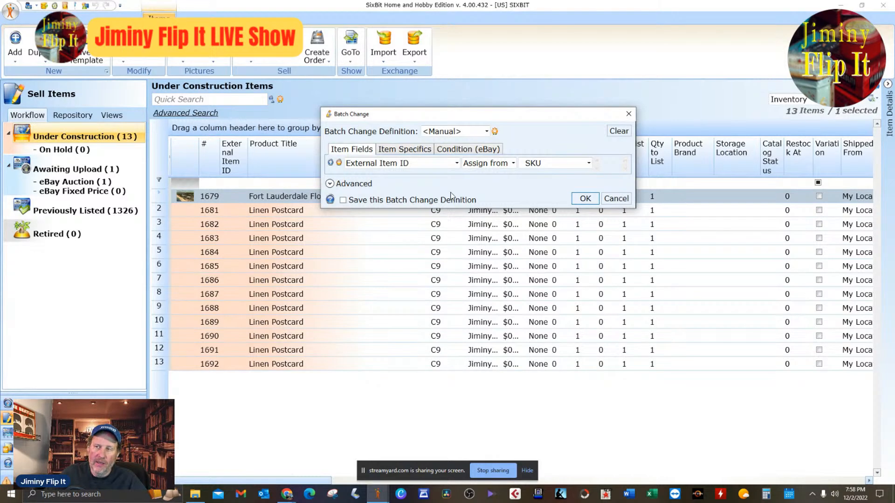
{"action": "left_click_drag", "start_coordinate": [512, 122], "coordinate": [534, 157]}
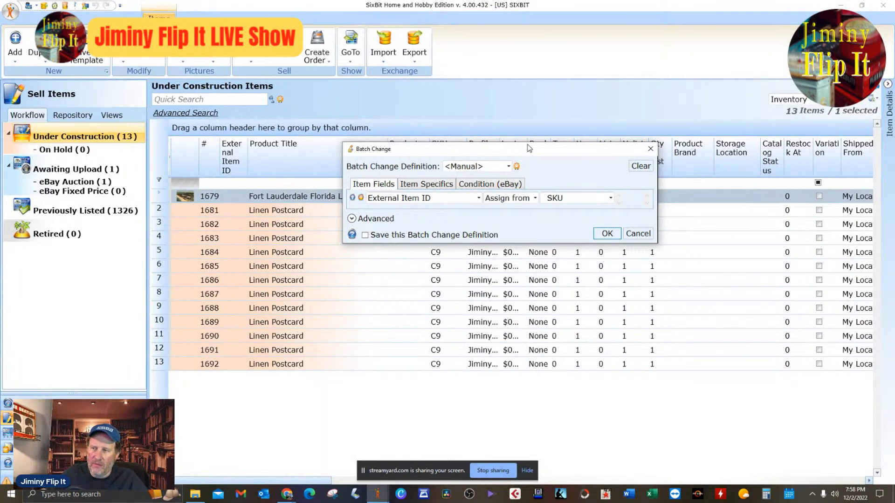
{"action": "left_click_drag", "start_coordinate": [529, 148], "coordinate": [531, 214]}
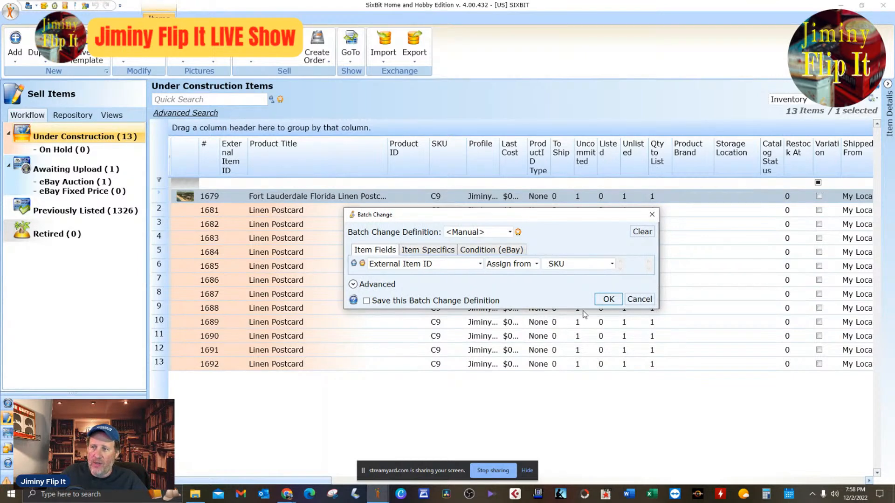
{"action": "left_click", "coordinate": [608, 299]}
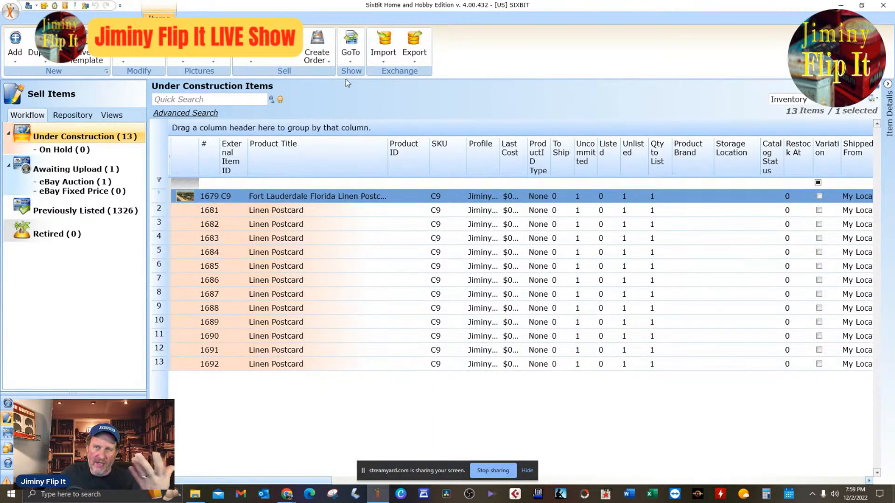
Submit the Fort Lauderdale postcard to eBay as one fixed-price GTC listing, and view the Awaiting Upload items.
{"action": "left_click", "coordinate": [255, 49]}
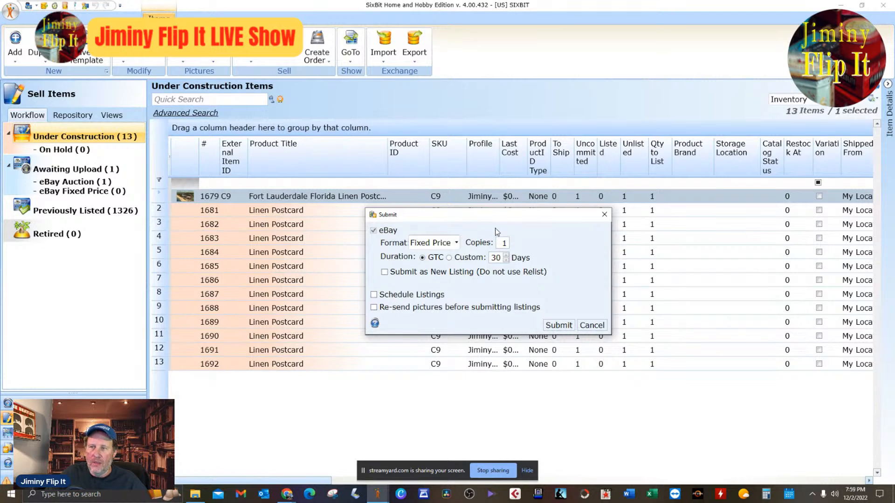
{"action": "left_click", "coordinate": [557, 327]}
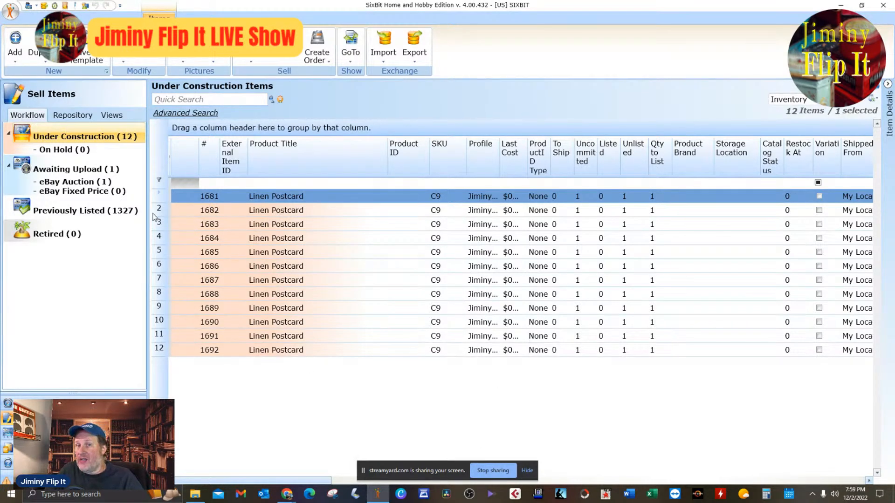
{"action": "left_click", "coordinate": [105, 170]}
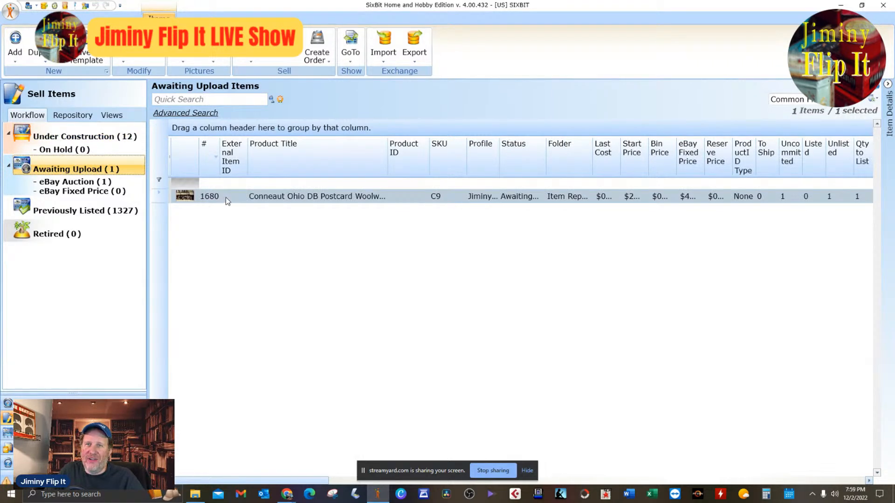
{"action": "right_click", "coordinate": [226, 197]}
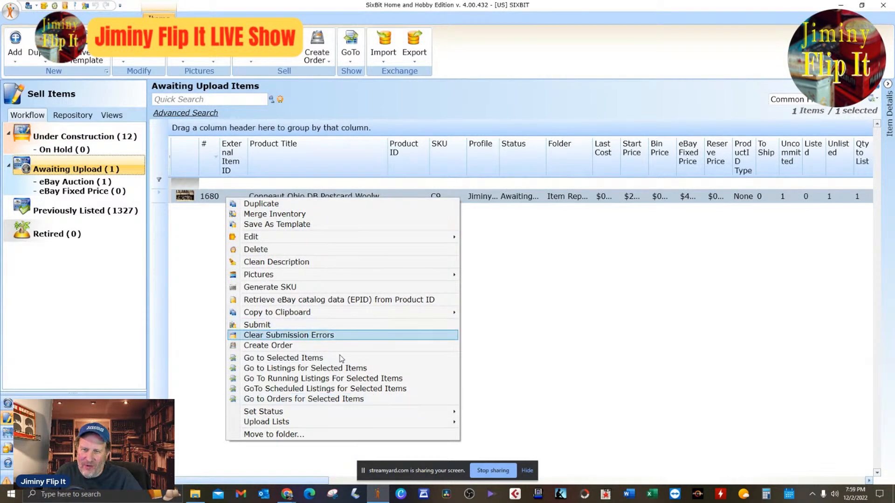
{"action": "left_click", "coordinate": [208, 348]}
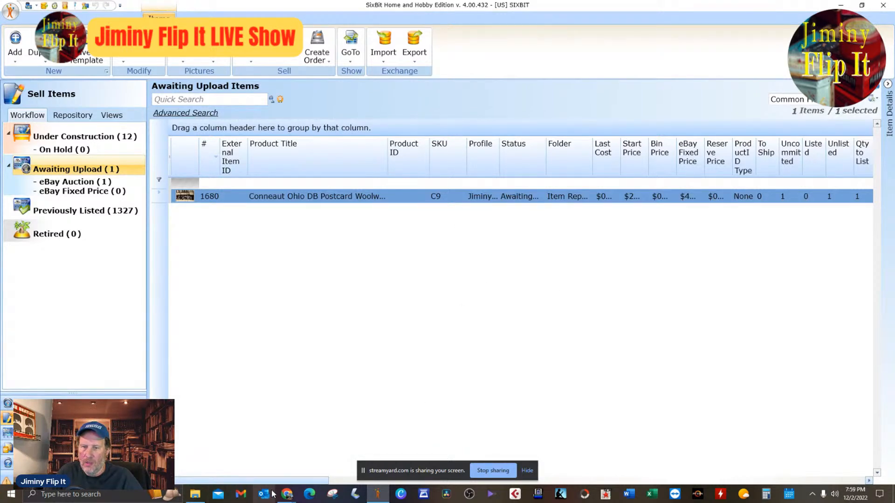
Switch to Chrome and look for the newly submitted Fort Lauderdale postcard among the active listings in eBay Seller Hub.
{"action": "mouse_move", "coordinate": [288, 494]}
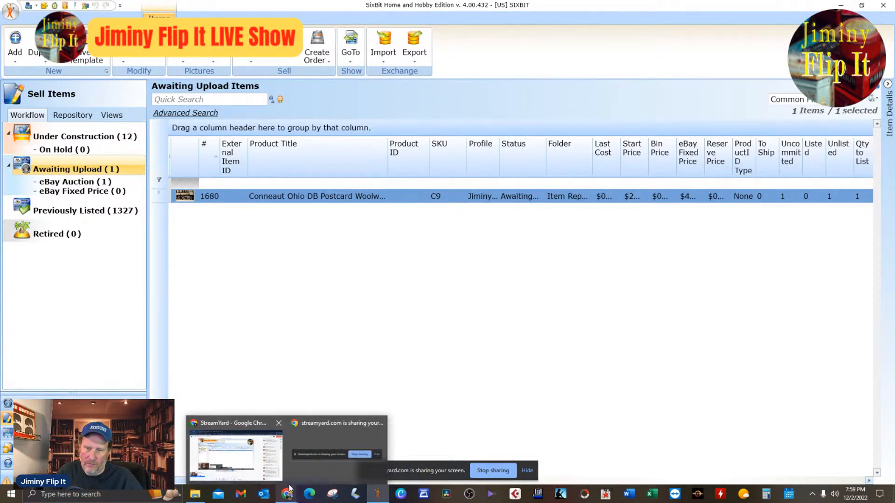
{"action": "left_click", "coordinate": [235, 455]}
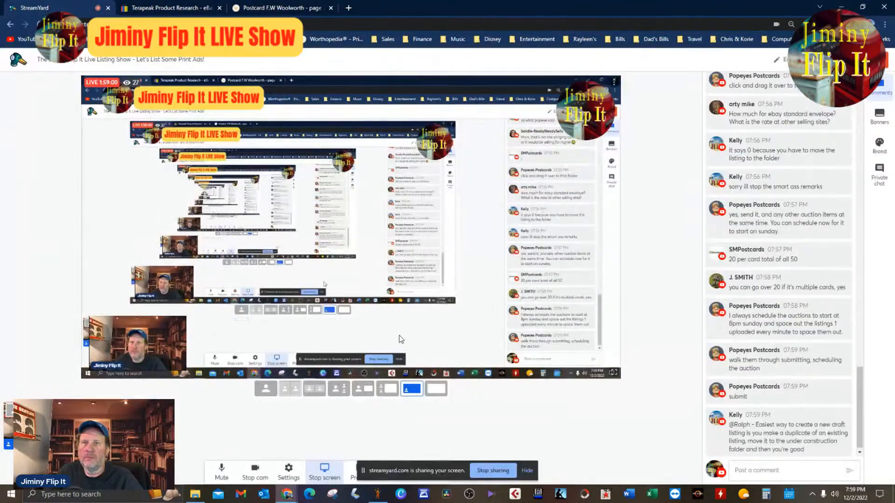
{"action": "left_click", "coordinate": [184, 14]}
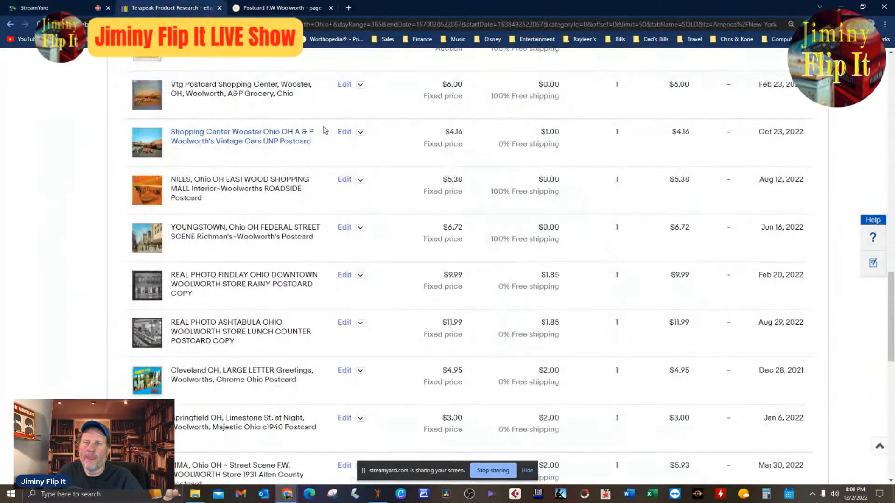
{"action": "scroll", "coordinate": [402, 272], "scroll_direction": "up", "scroll_amount": 15}
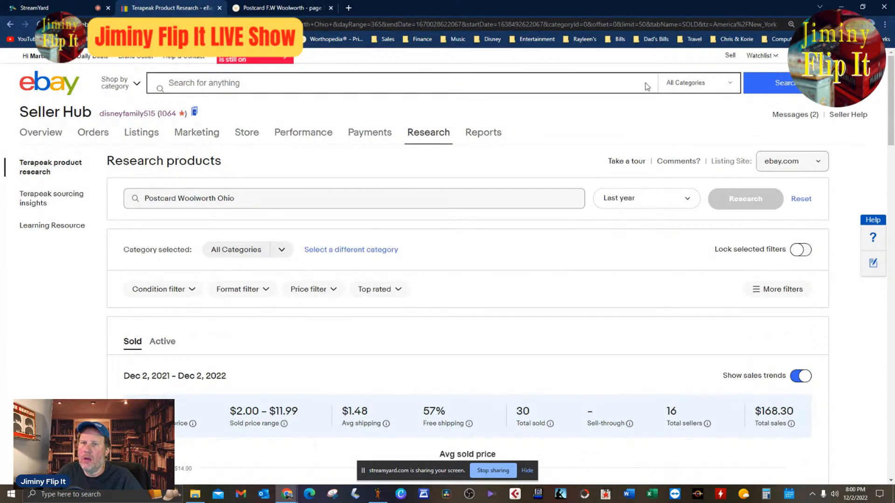
{"action": "mouse_move", "coordinate": [142, 140]}
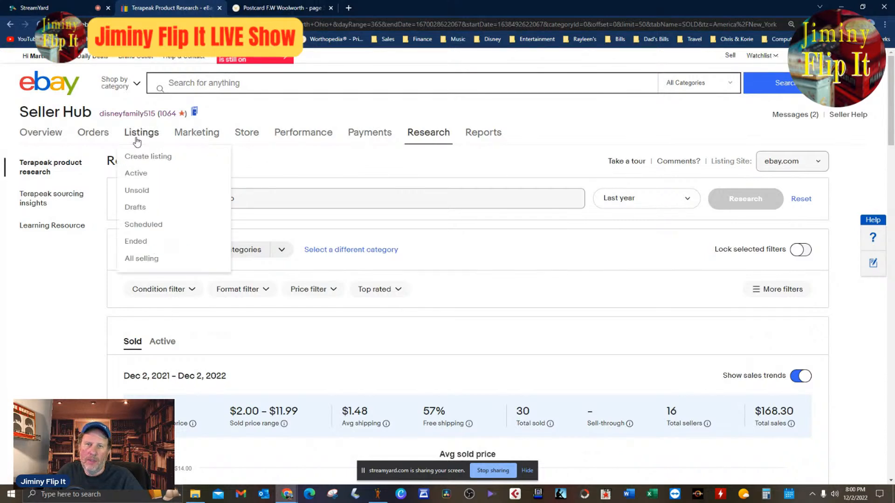
{"action": "left_click", "coordinate": [137, 174]}
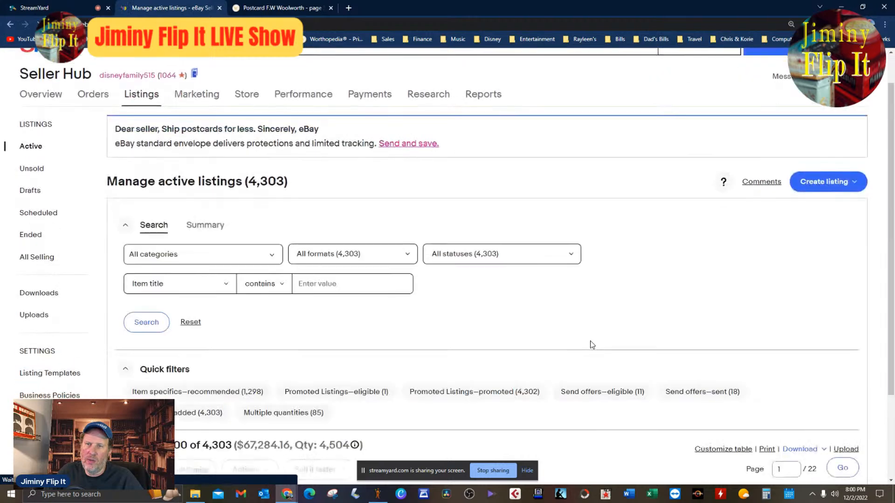
{"action": "scroll", "coordinate": [590, 344], "scroll_direction": "down", "scroll_amount": 3}
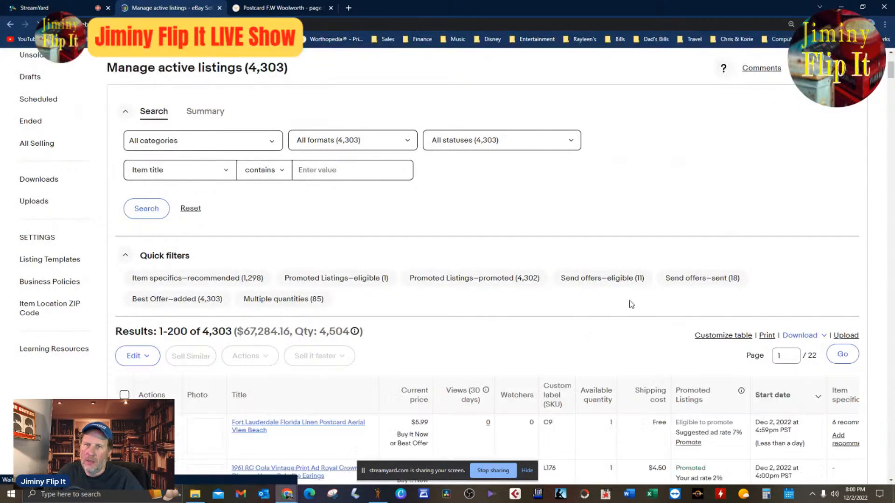
Open the live Fort Lauderdale postcard listing, review its details and description, and close it to return to the StreamYard comments.
{"action": "scroll", "coordinate": [627, 306], "scroll_direction": "down", "scroll_amount": 4}
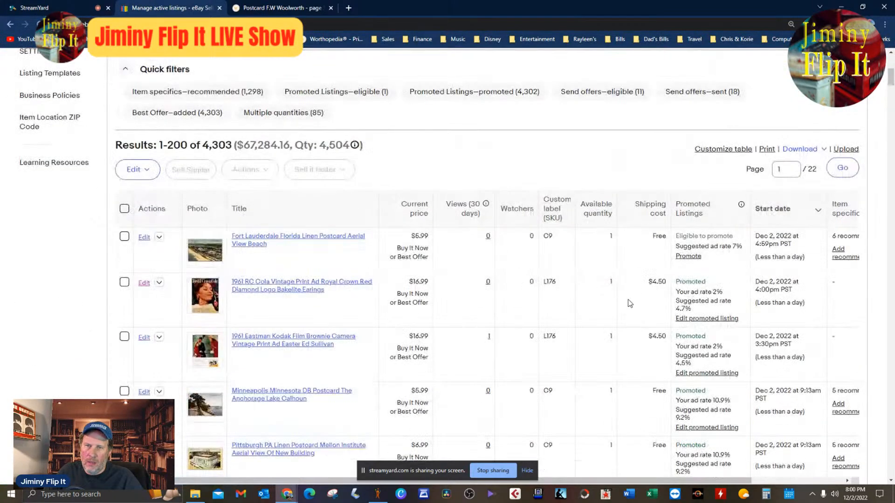
{"action": "left_click", "coordinate": [310, 238]}
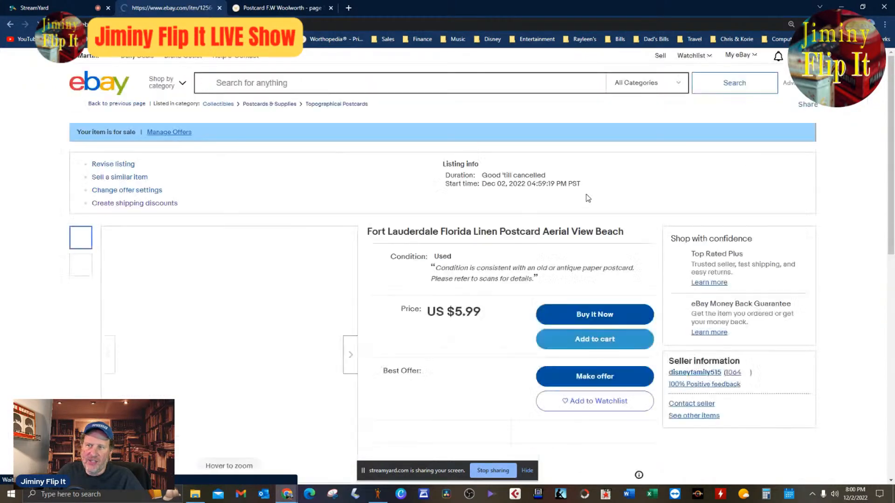
{"action": "scroll", "coordinate": [601, 307], "scroll_direction": "down", "scroll_amount": 4}
{"action": "scroll", "coordinate": [663, 334], "scroll_direction": "down", "scroll_amount": 4}
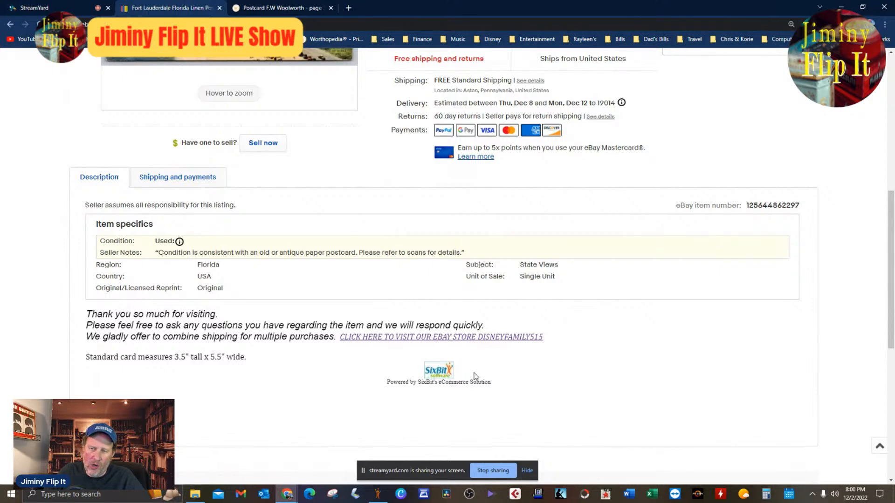
{"action": "scroll", "coordinate": [474, 375], "scroll_direction": "down", "scroll_amount": 4}
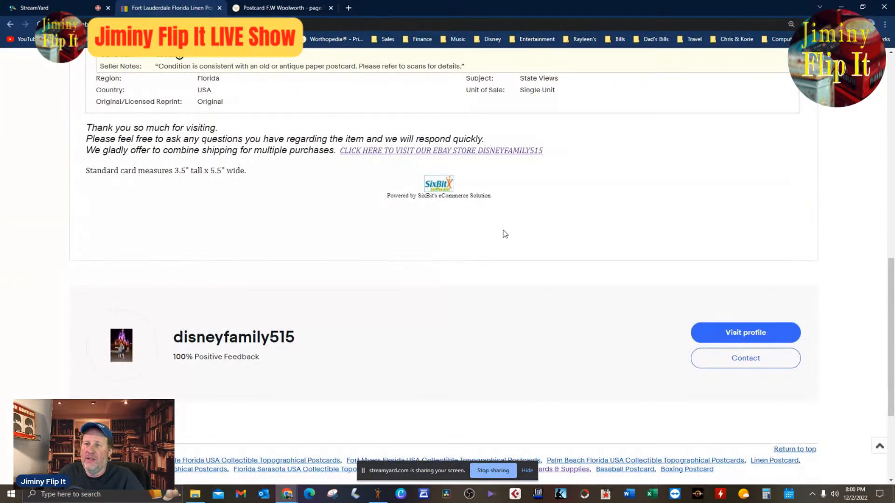
{"action": "scroll", "coordinate": [509, 236], "scroll_direction": "up", "scroll_amount": 4}
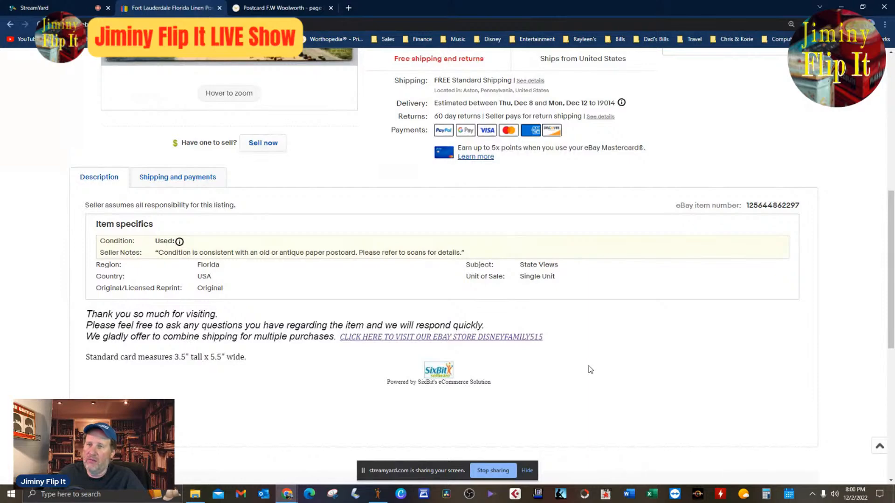
{"action": "scroll", "coordinate": [590, 370], "scroll_direction": "up", "scroll_amount": 4}
{"action": "scroll", "coordinate": [590, 369], "scroll_direction": "up", "scroll_amount": 4}
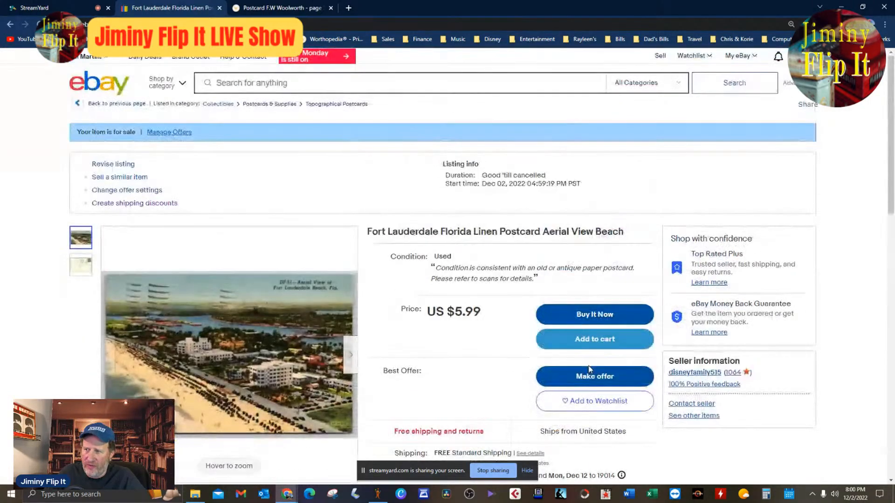
{"action": "scroll", "coordinate": [590, 370], "scroll_direction": "down", "scroll_amount": 4}
{"action": "scroll", "coordinate": [396, 321], "scroll_direction": "down", "scroll_amount": 4}
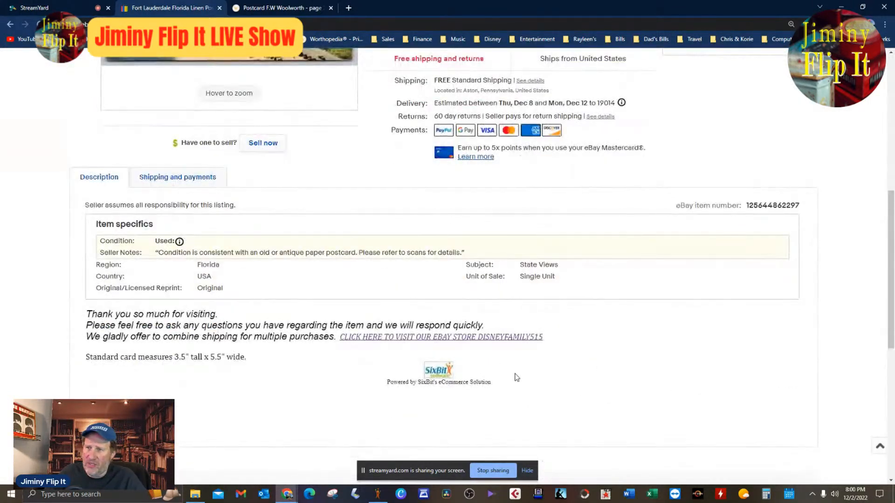
{"action": "scroll", "coordinate": [663, 398], "scroll_direction": "up", "scroll_amount": 8}
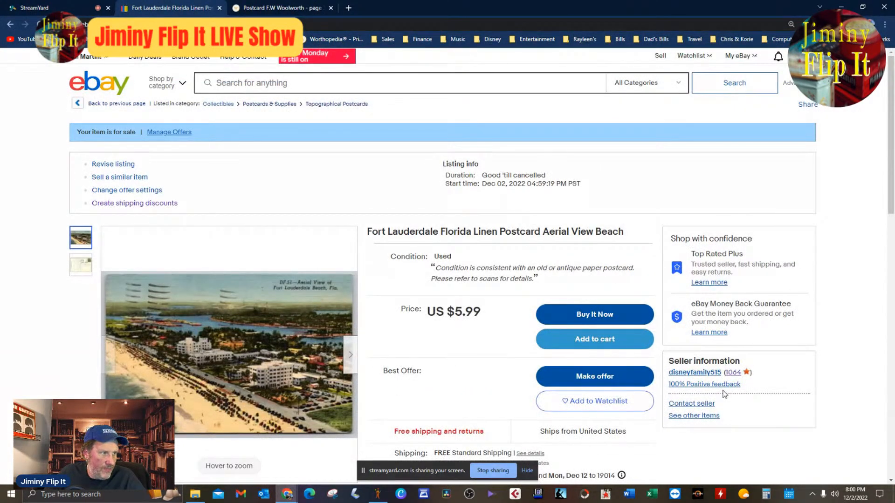
{"action": "left_click", "coordinate": [220, 8]}
{"action": "left_click", "coordinate": [70, 8]}
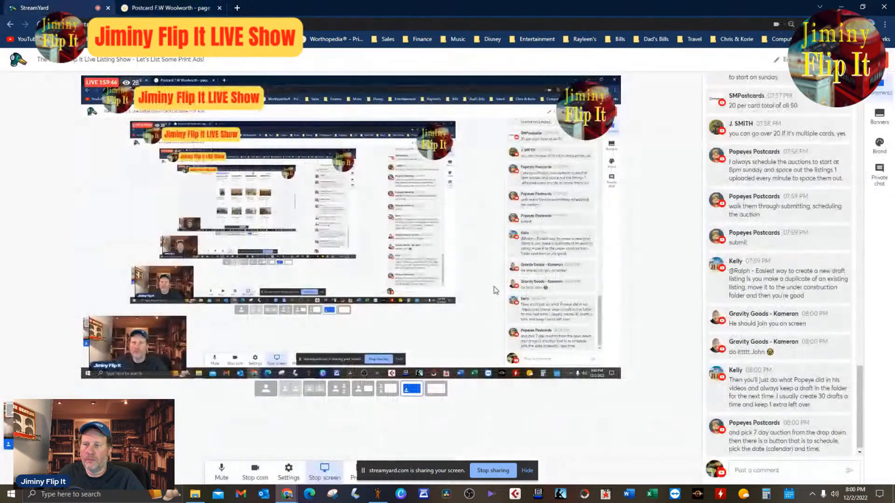
Switch to SixBit and begin submitting the Conneaut postcard to eBay as an auction with a 10-day duration.
{"action": "left_click", "coordinate": [378, 494]}
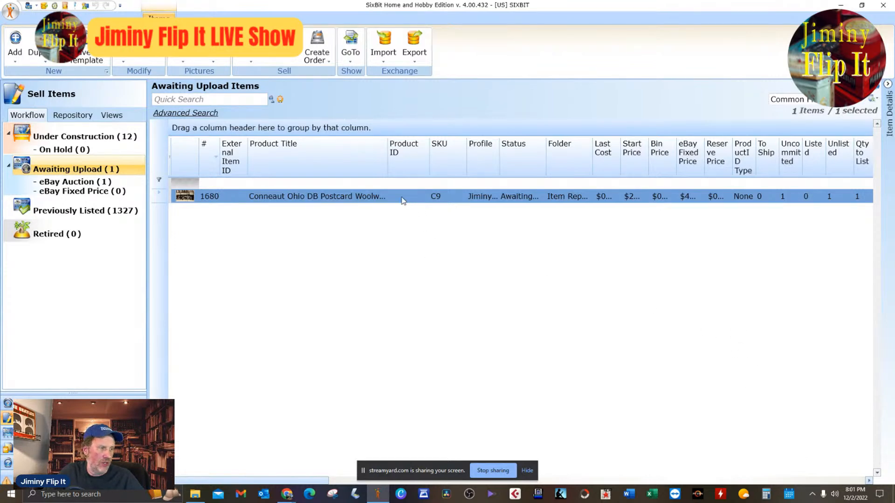
{"action": "left_click", "coordinate": [286, 49]}
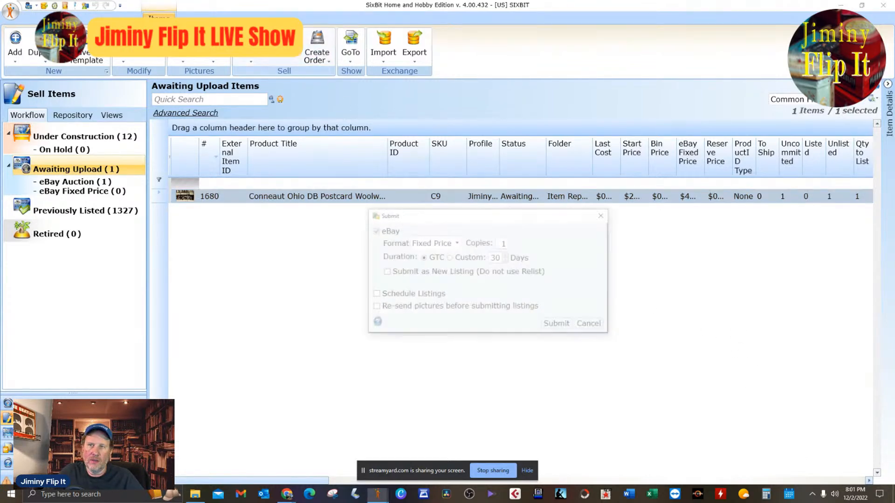
{"action": "left_click", "coordinate": [456, 242]}
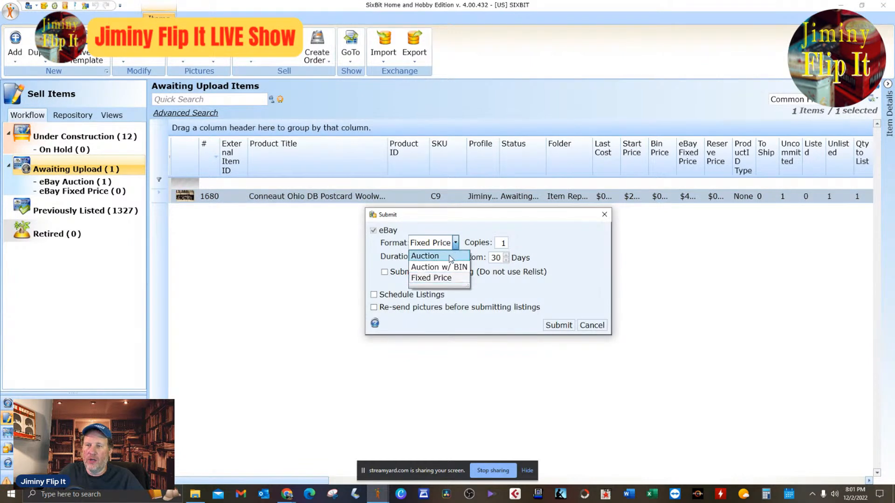
{"action": "left_click", "coordinate": [451, 257]}
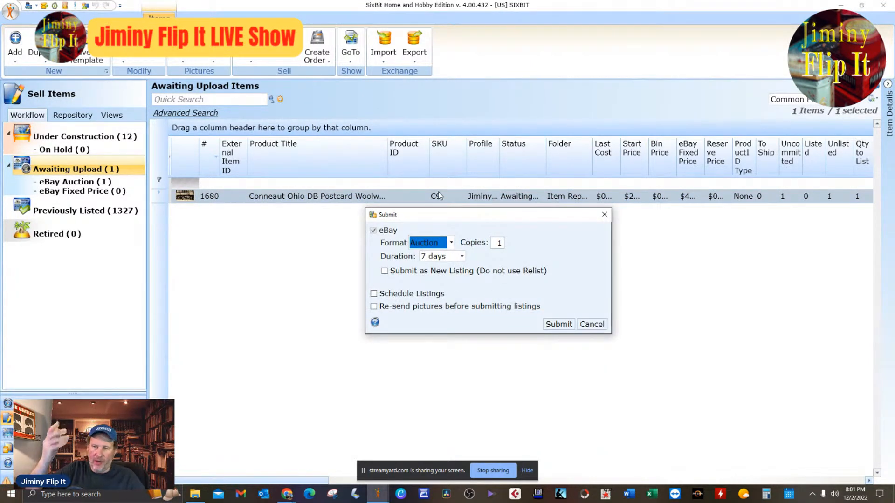
{"action": "left_click", "coordinate": [462, 257]}
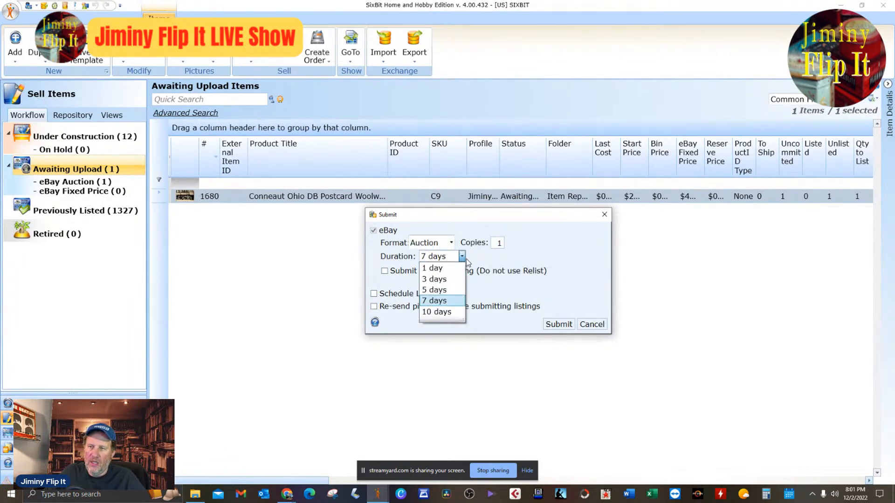
{"action": "left_click", "coordinate": [442, 312]}
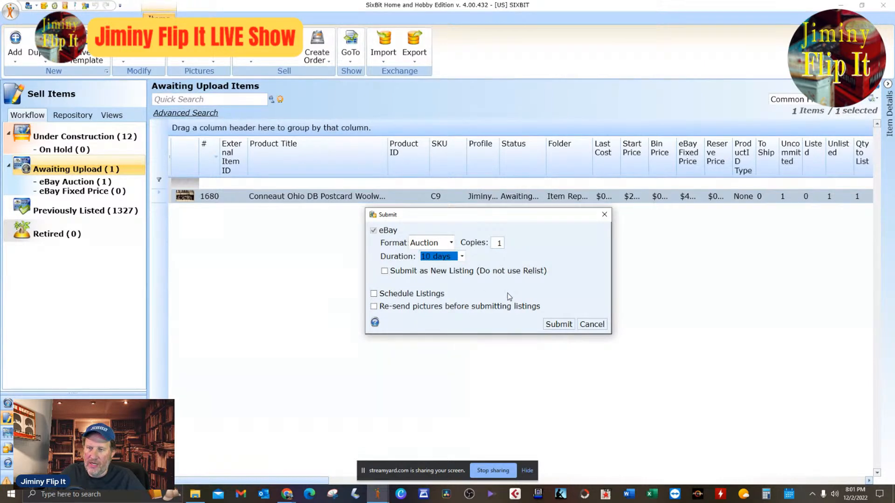
Schedule the Conneaut postcard's auction to start on 12/04/2022.
{"action": "left_click", "coordinate": [374, 294]}
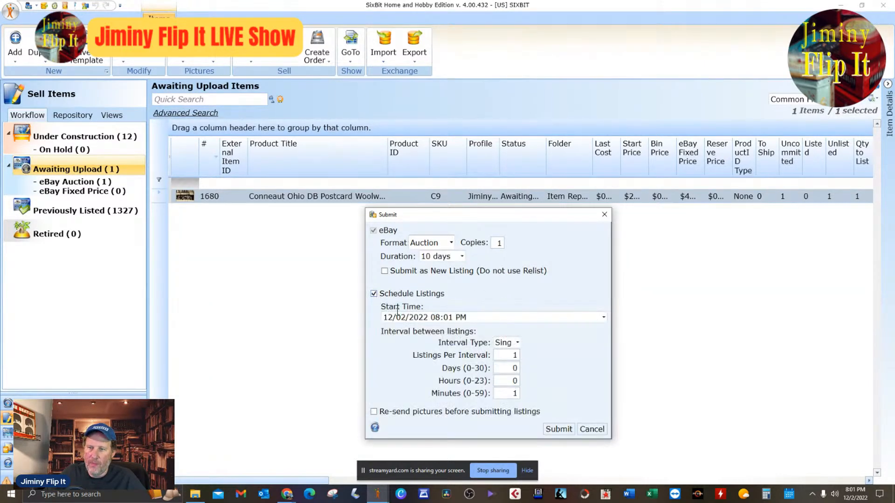
{"action": "left_click", "coordinate": [604, 318]}
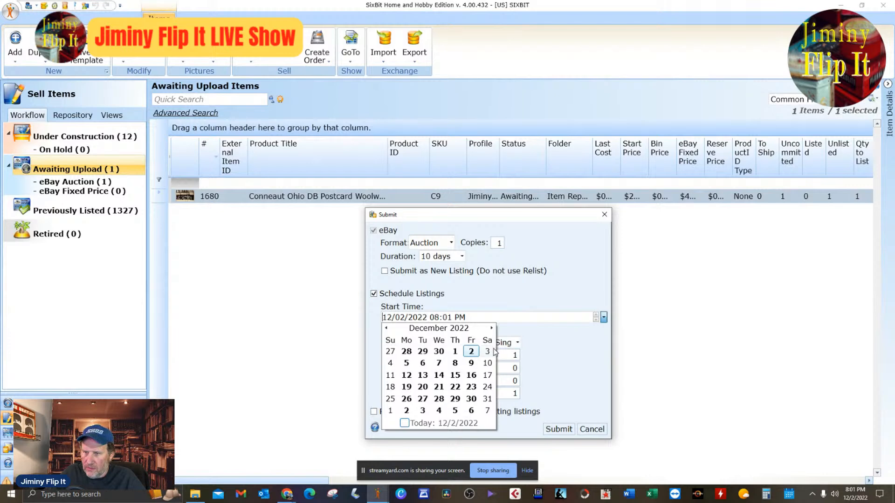
{"action": "left_click", "coordinate": [390, 363]}
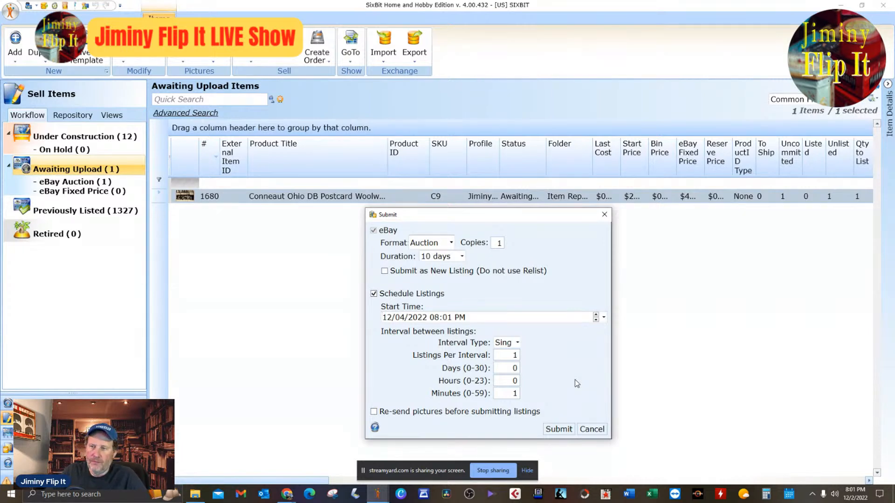
Set the Conneaut auction's duration to 7 days and submit the scheduled listing to eBay.
{"action": "left_click", "coordinate": [462, 257]}
{"action": "left_click", "coordinate": [457, 309]}
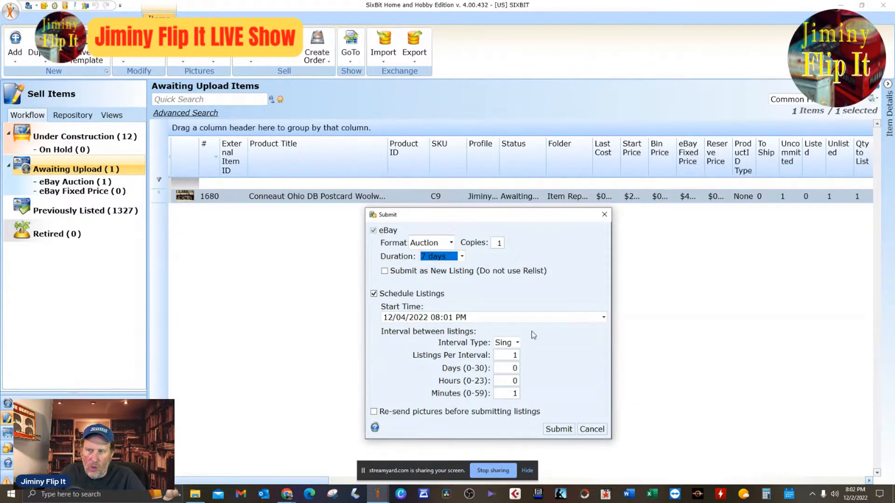
{"action": "left_click", "coordinate": [604, 320]}
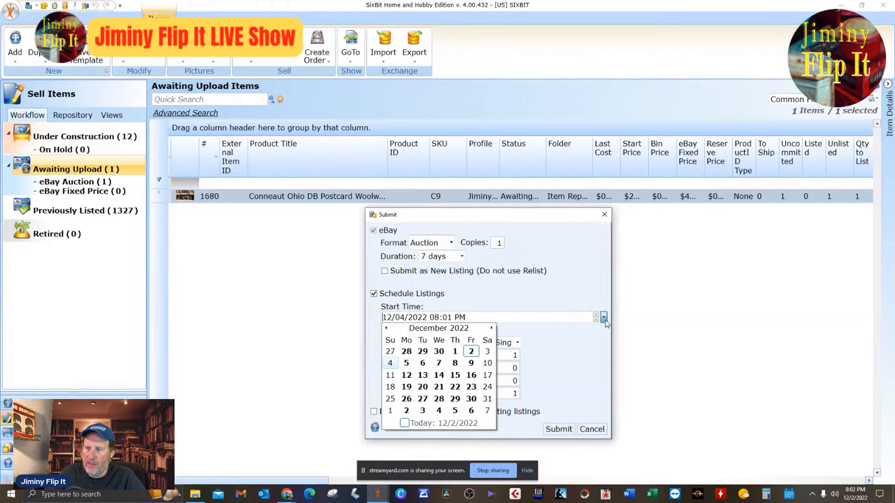
{"action": "left_click", "coordinate": [600, 354]}
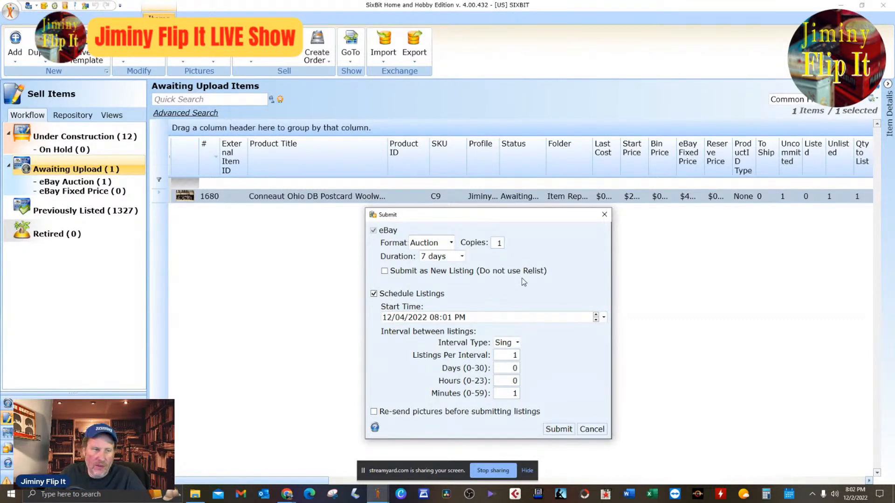
{"action": "left_click", "coordinate": [561, 429]}
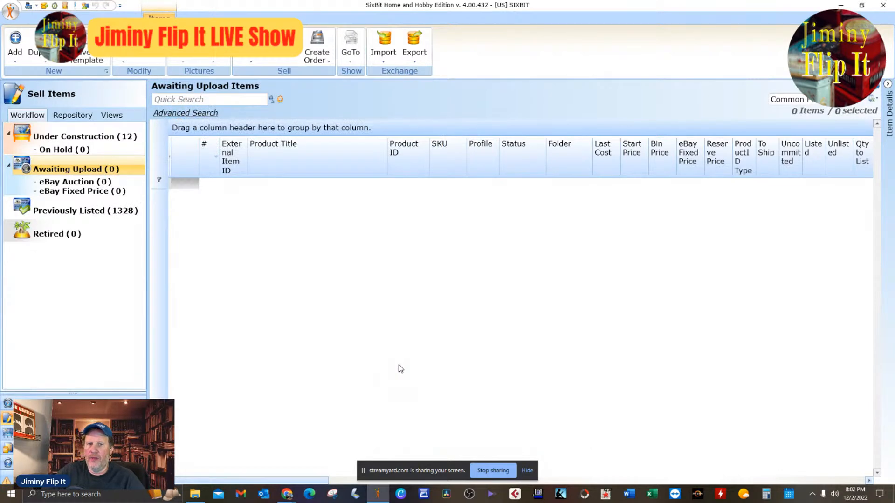
View the Under Construction items and exit SixBit.
{"action": "double_click", "coordinate": [612, 12]}
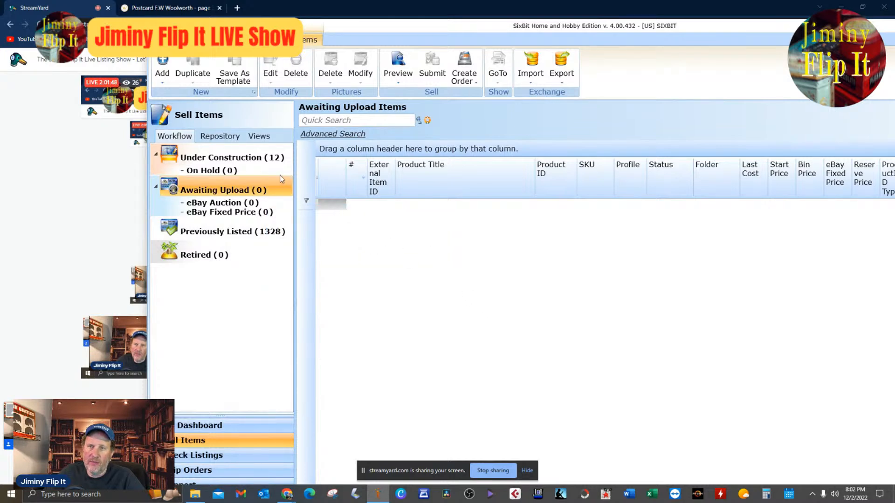
{"action": "left_click", "coordinate": [273, 159]}
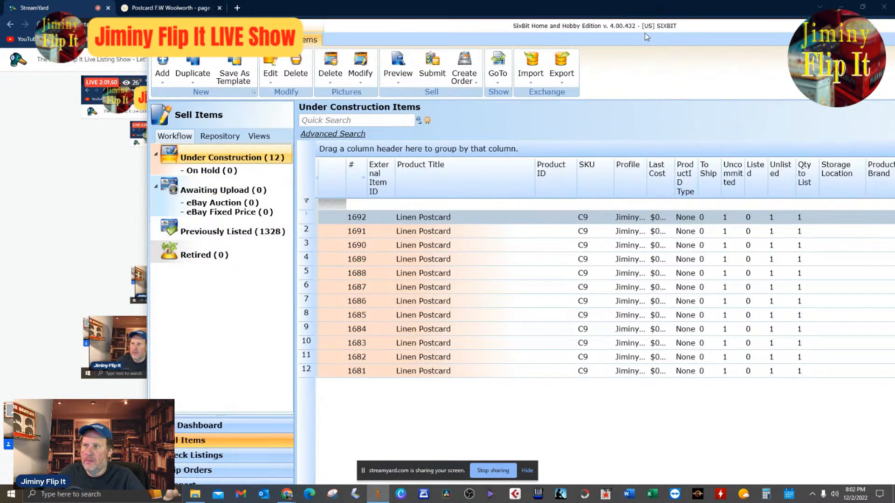
{"action": "double_click", "coordinate": [632, 25]}
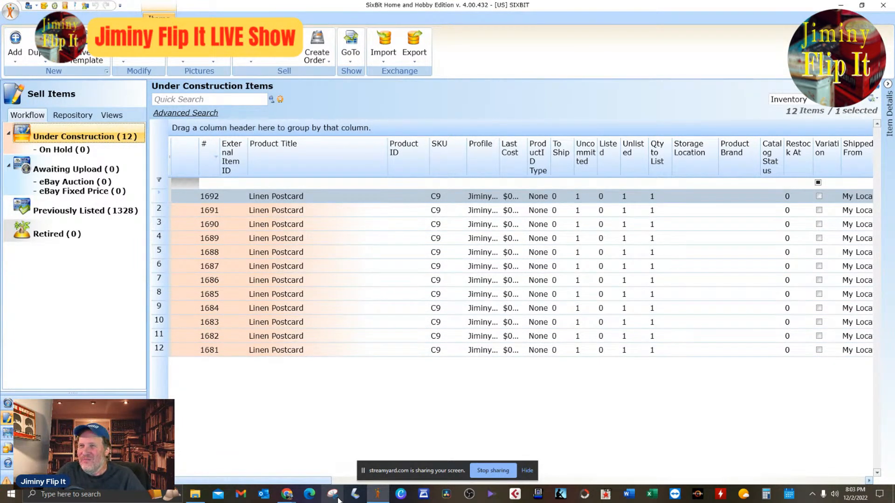
{"action": "left_click", "coordinate": [11, 7]}
{"action": "left_click", "coordinate": [310, 195]}
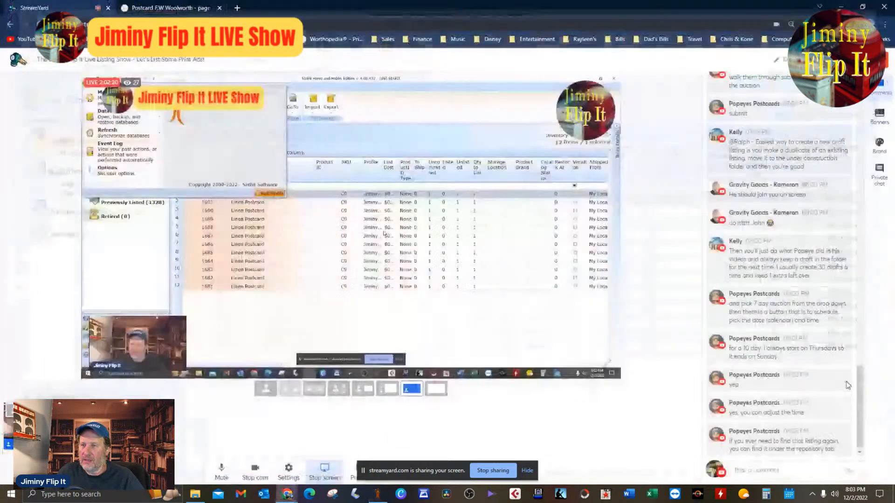